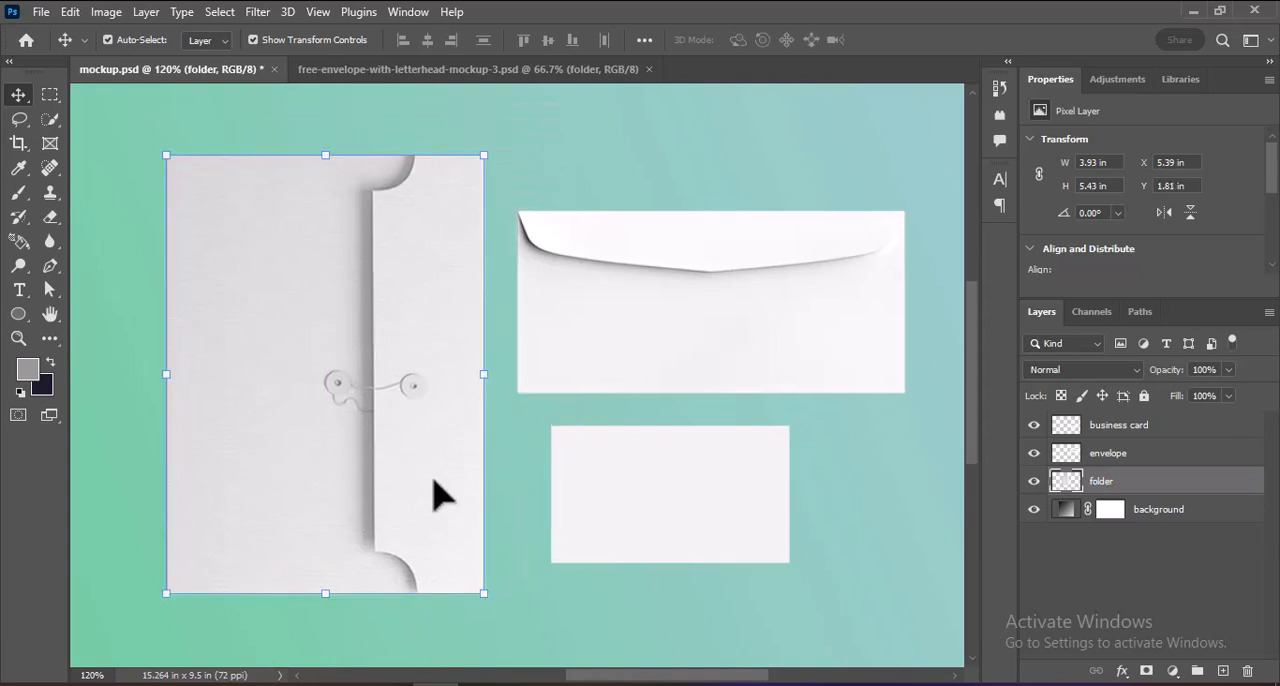
Move the envelope slightly closer to the folder and shift the business card a little away from the folder and further below the envelope.
click(633, 358)
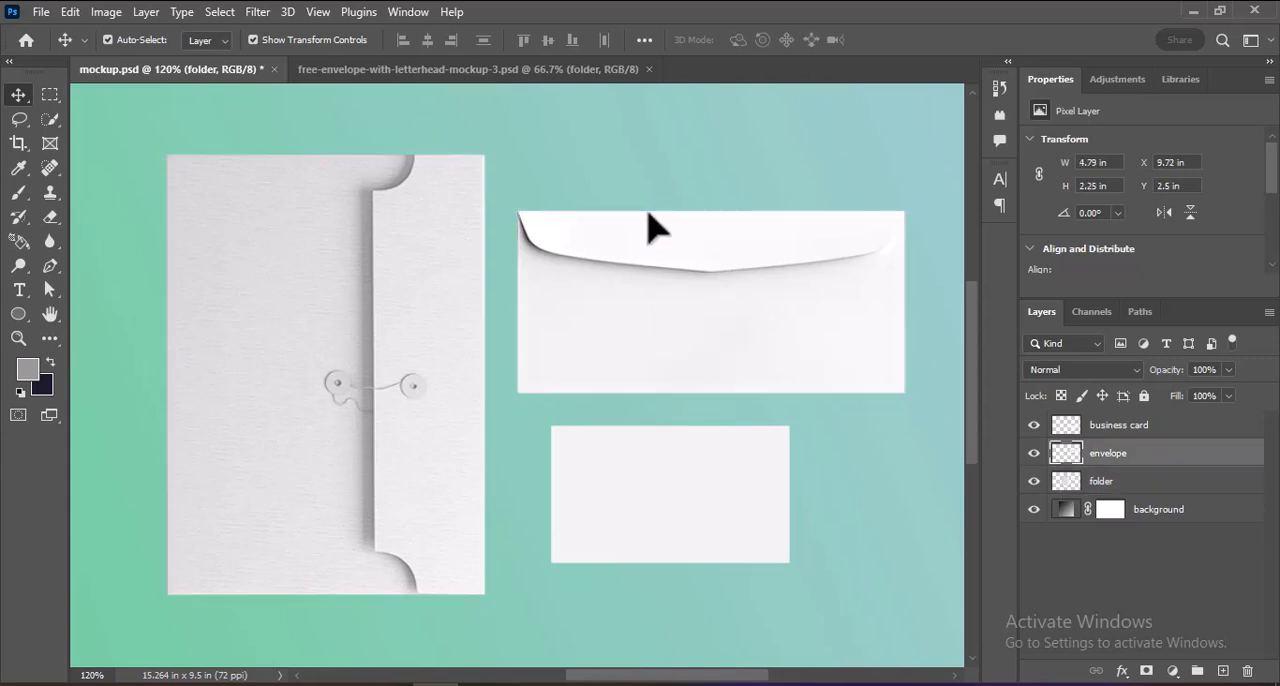
drag(650, 228, 623, 377)
click(705, 510)
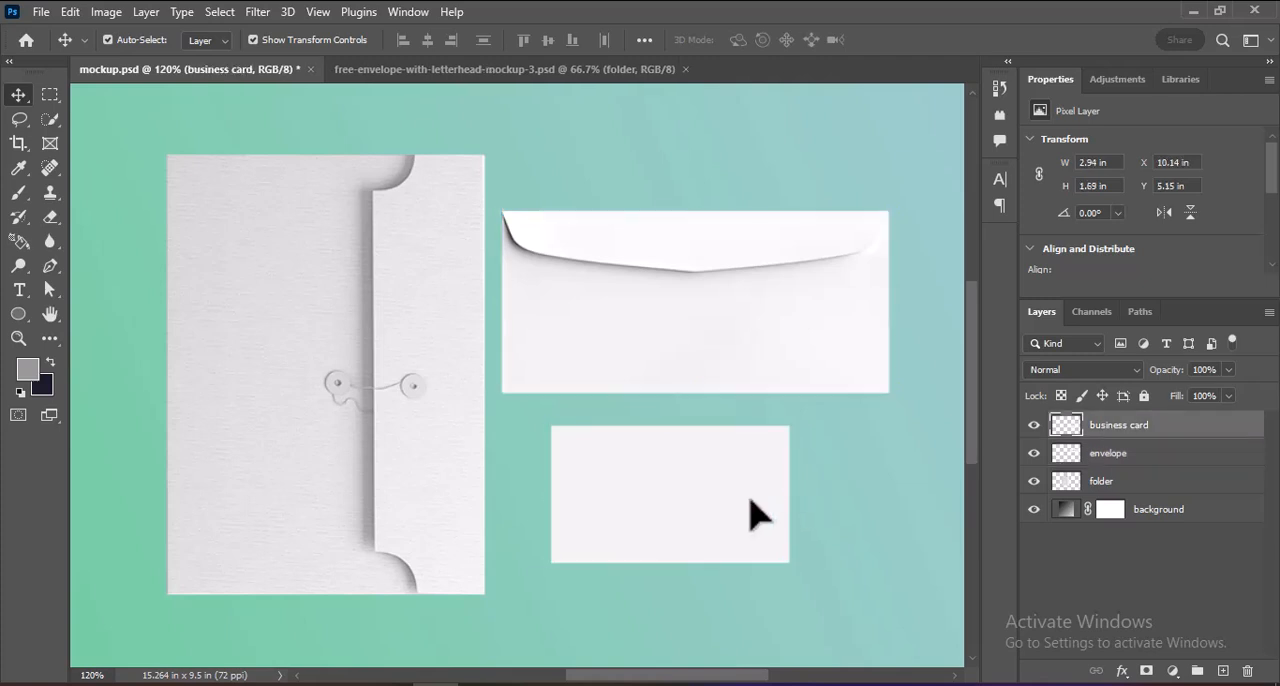
mouse_move(754, 513)
mouse_down()
mouse_move(866, 523)
mouse_move(789, 529)
mouse_move(768, 510)
mouse_up()
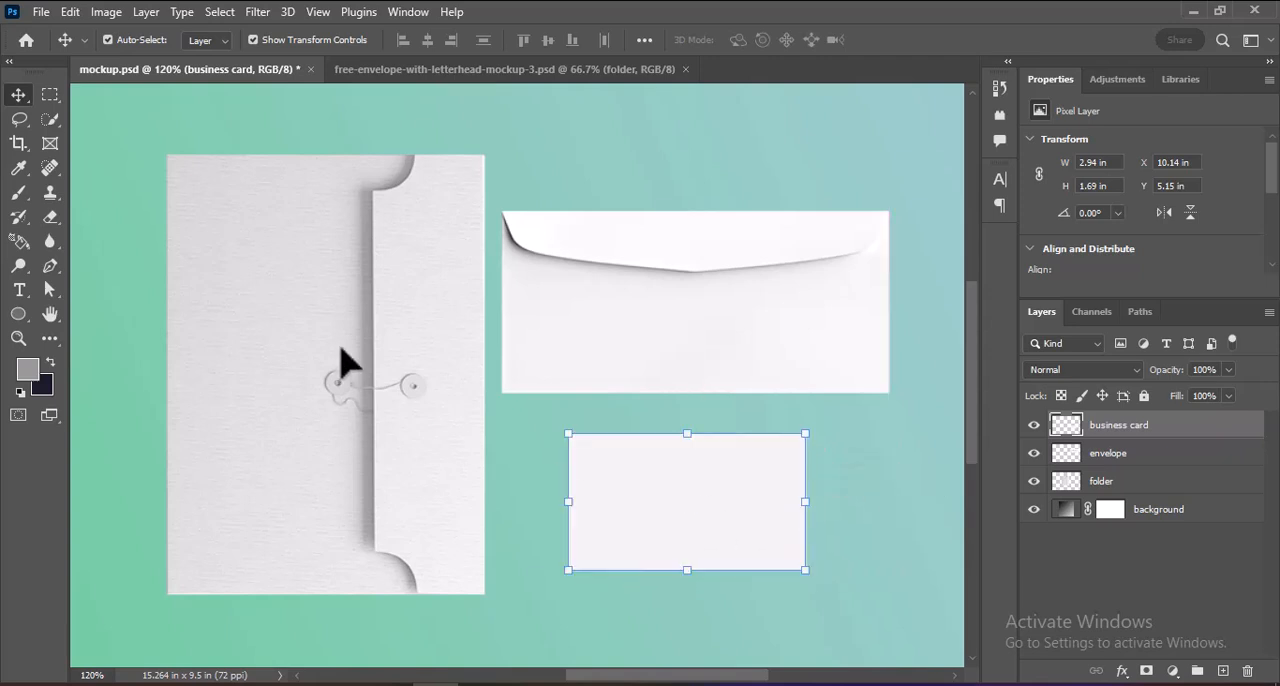
click(411, 280)
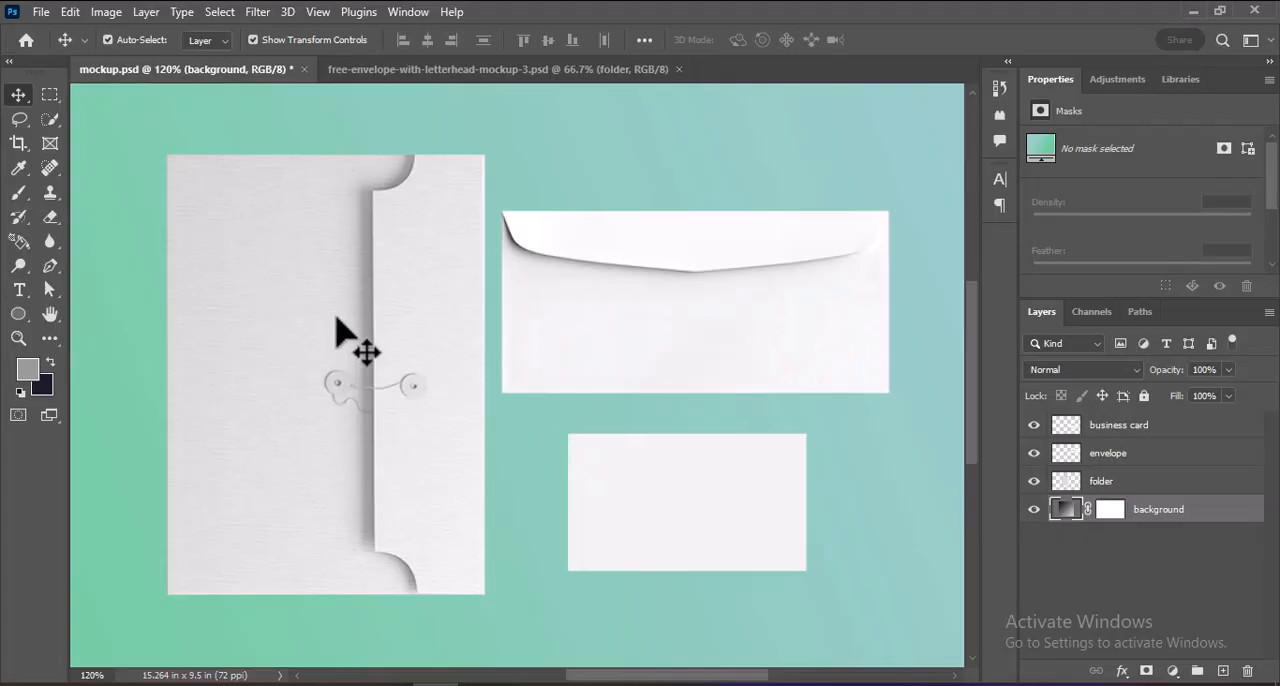
Select the entire folder shape with the Quick Selection tool and make the folder layer active.
click(49, 119)
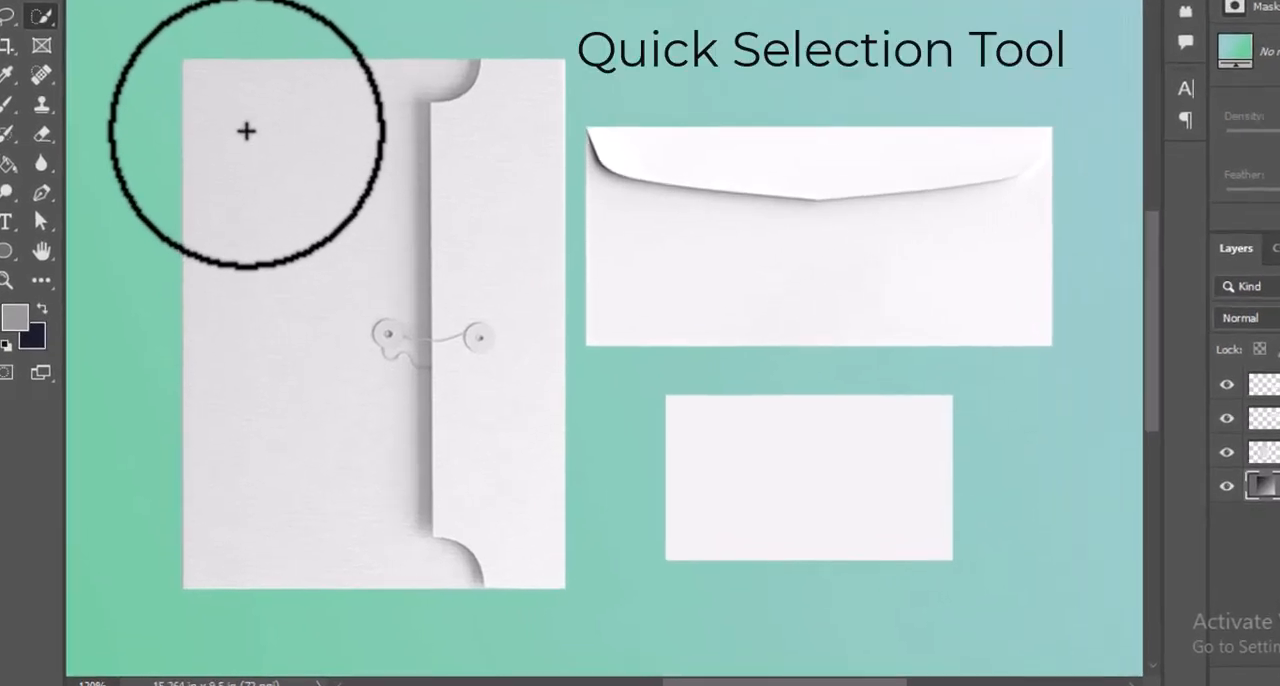
mouse_move(446, 234)
mouse_down()
mouse_move(474, 237)
mouse_move(474, 251)
mouse_up()
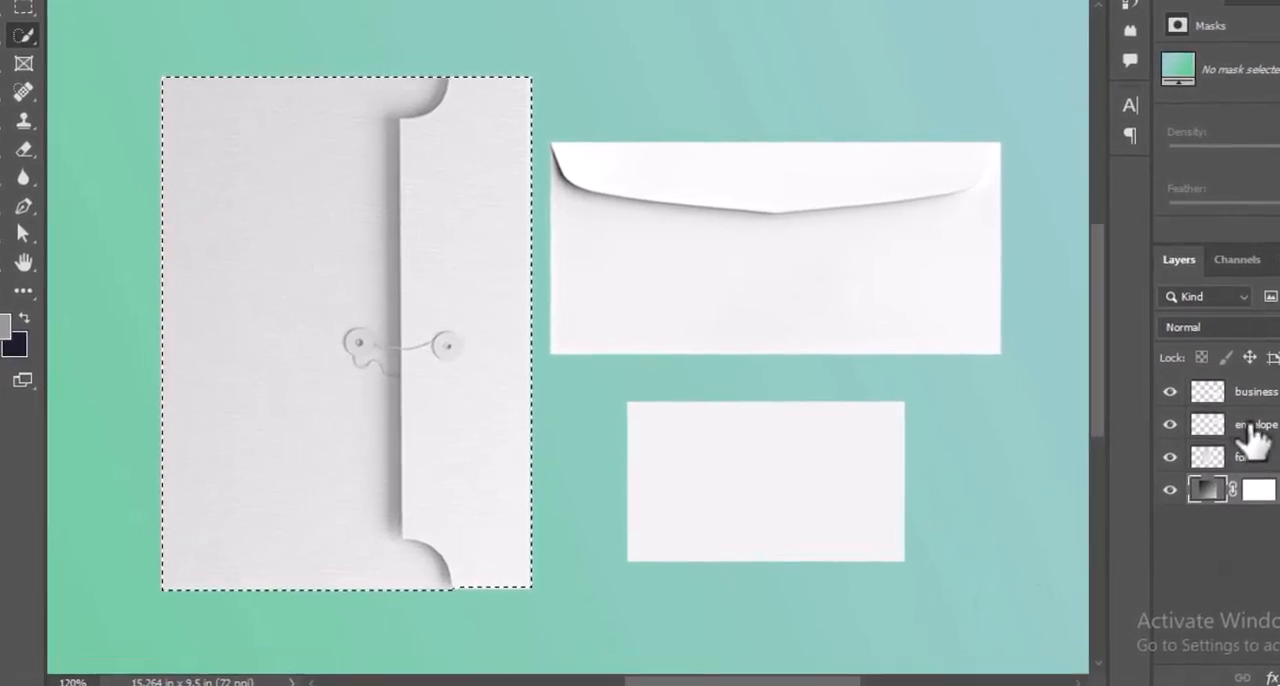
click(1245, 460)
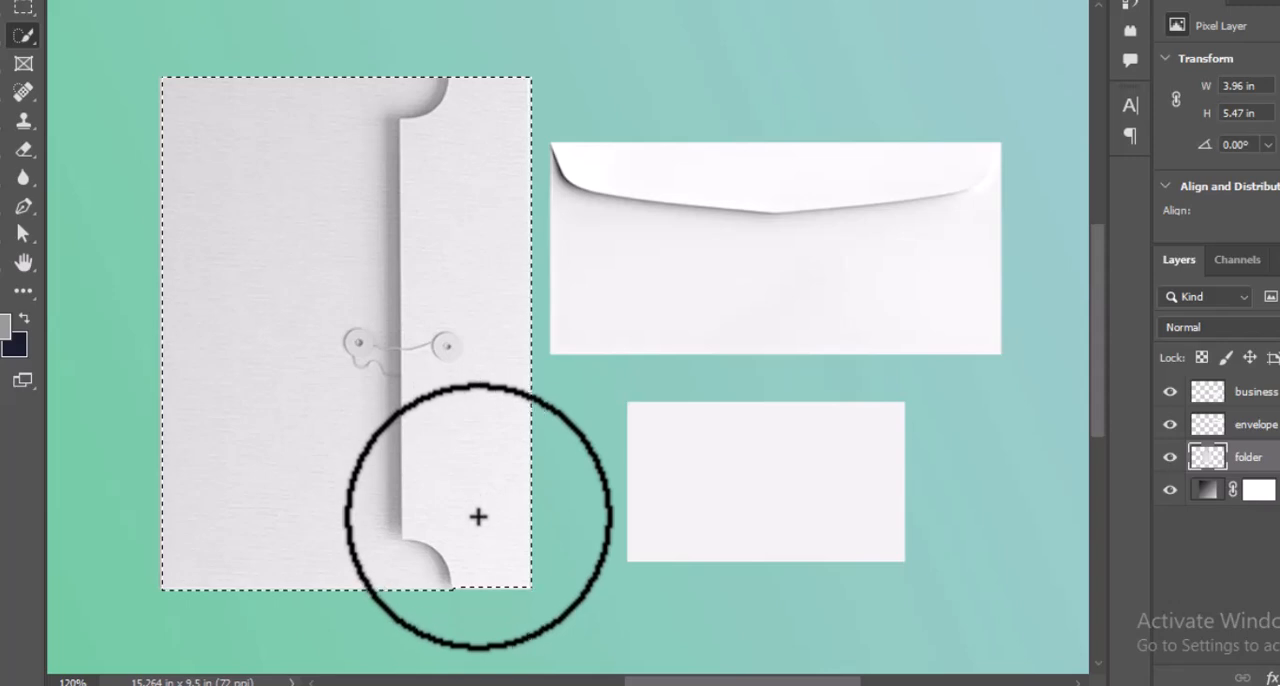
drag(477, 517, 486, 567)
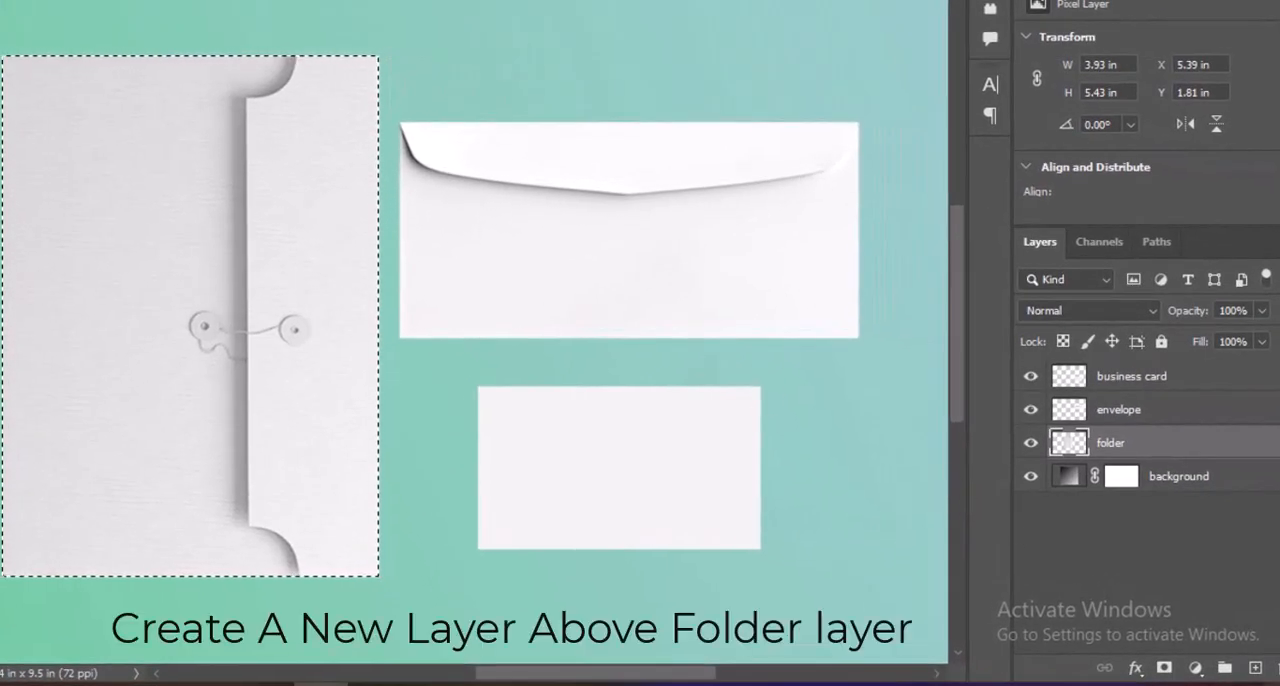
Fill the folder selection with the grey foreground color on a new layer above folder, and convert that layer to a smart object.
click(1255, 668)
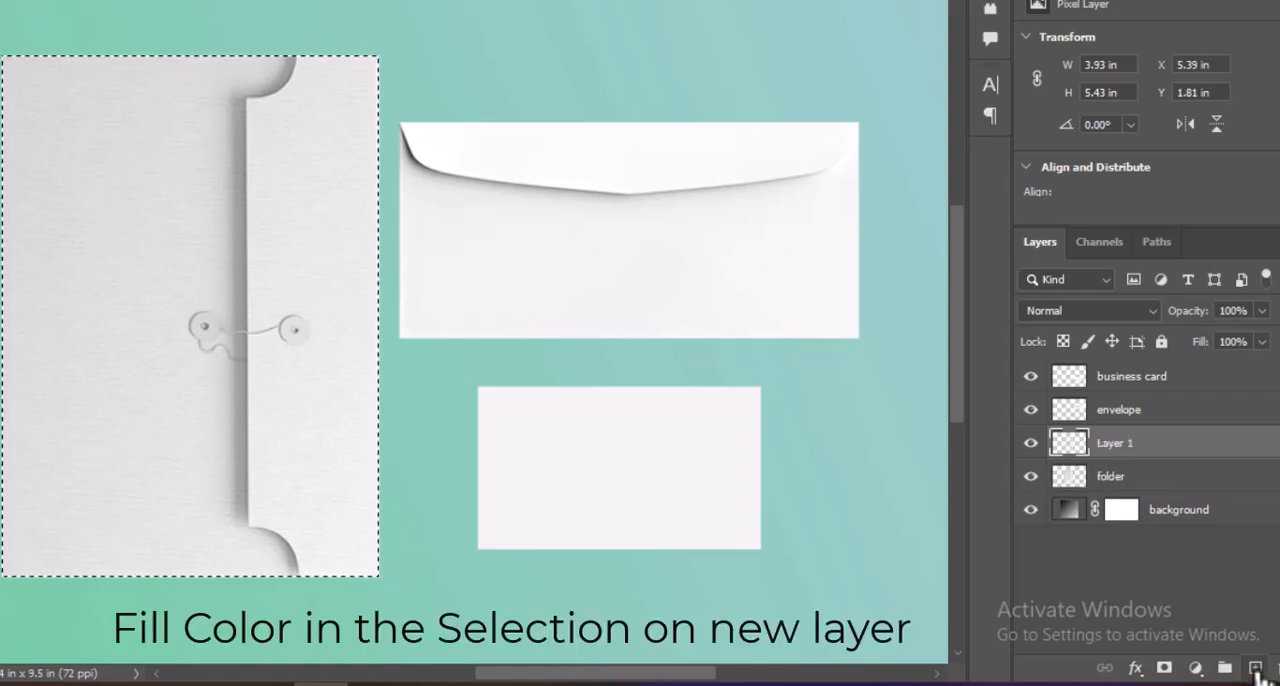
key(alt+BackSpace)
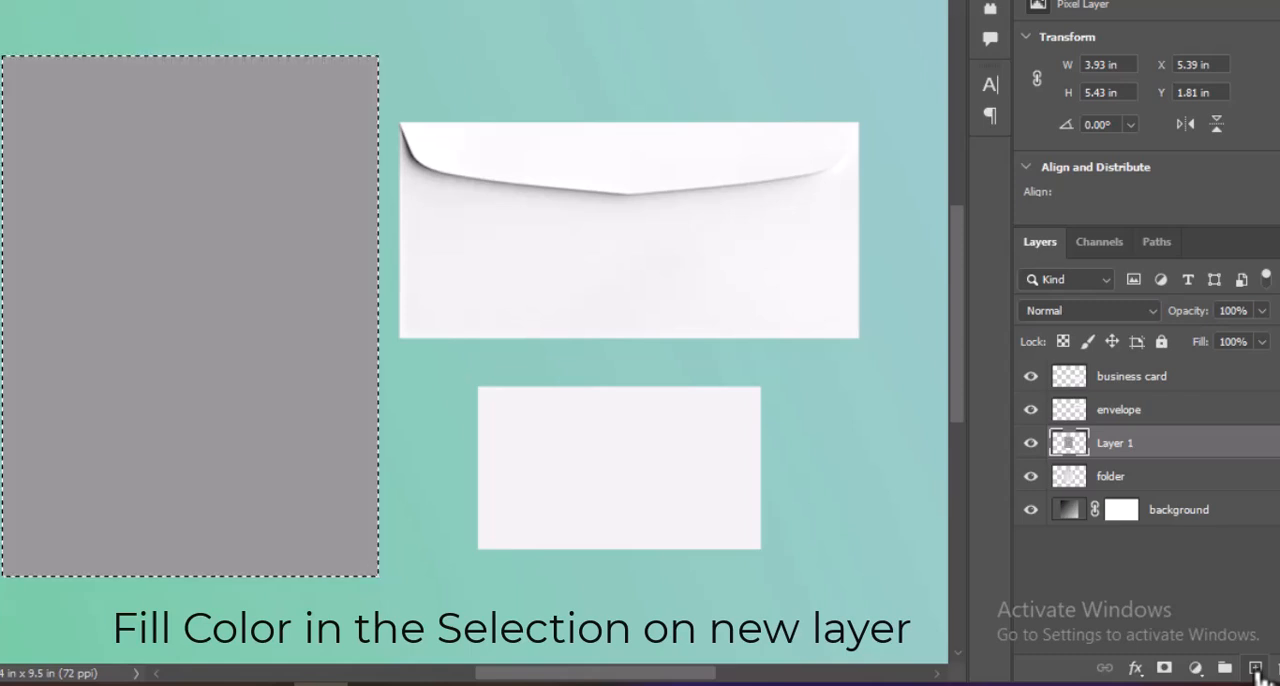
right_click(1106, 450)
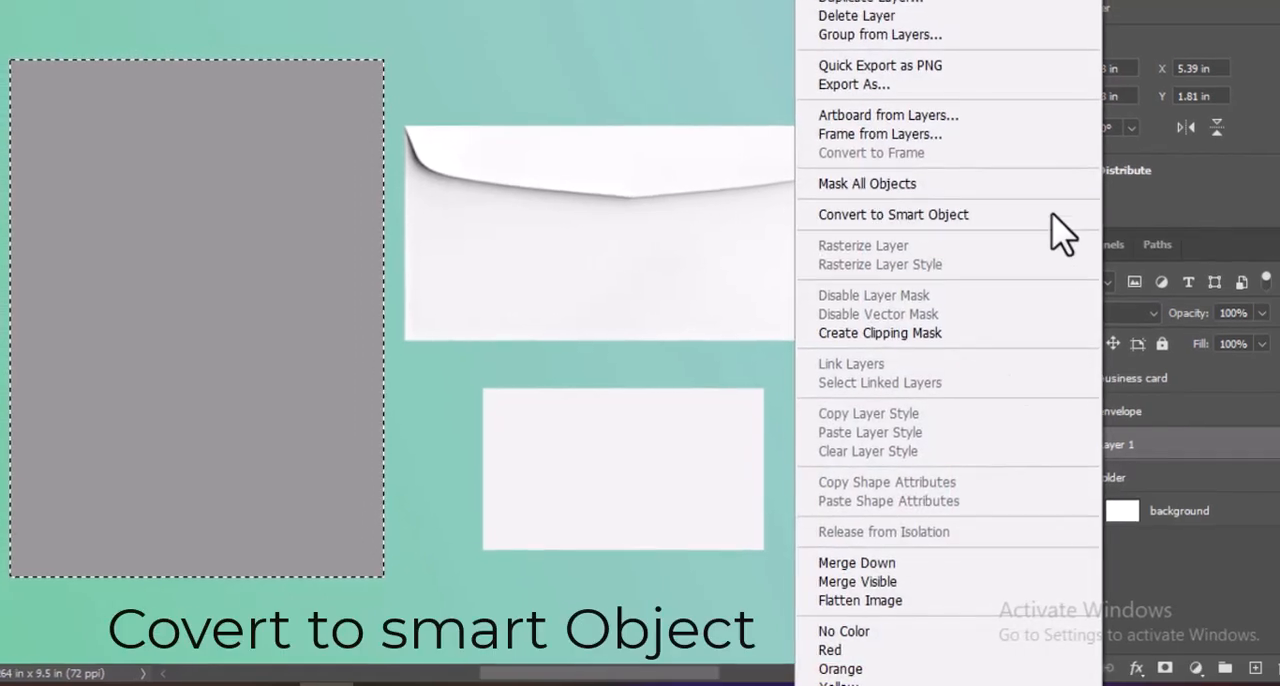
click(1051, 214)
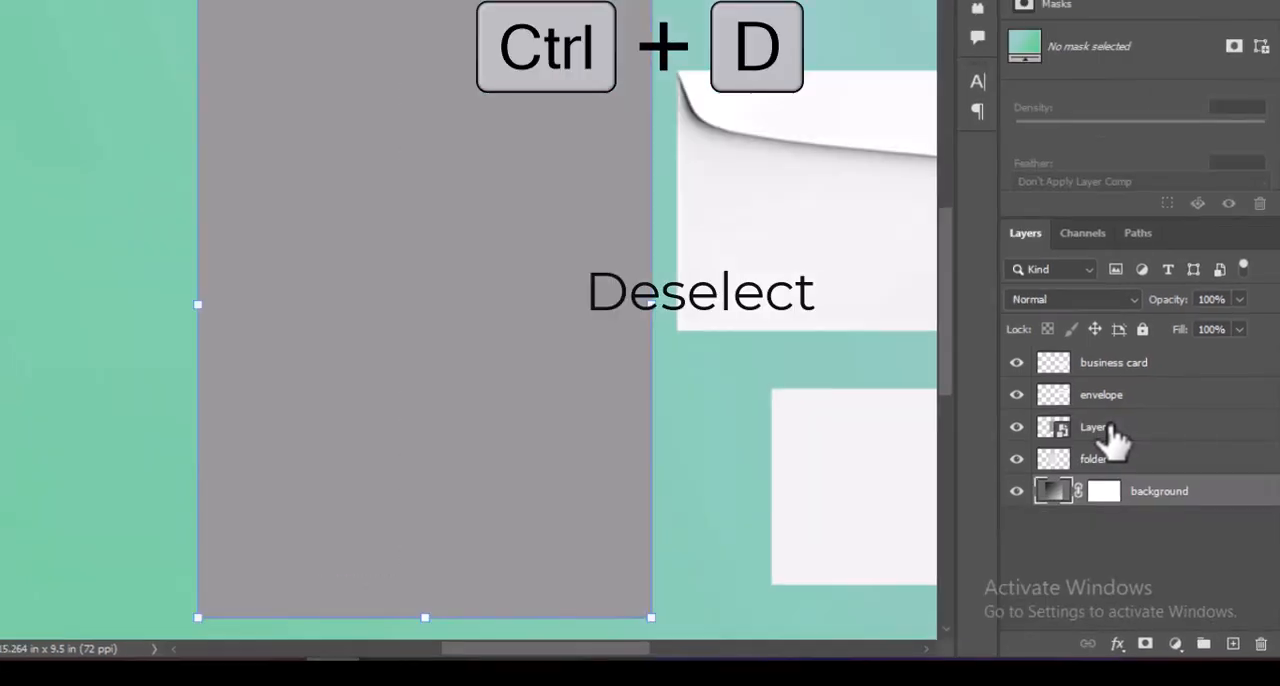
Deselect, rename the new smart object layer to Place Your Folder Front Here, and hide it.
double_click(1112, 437)
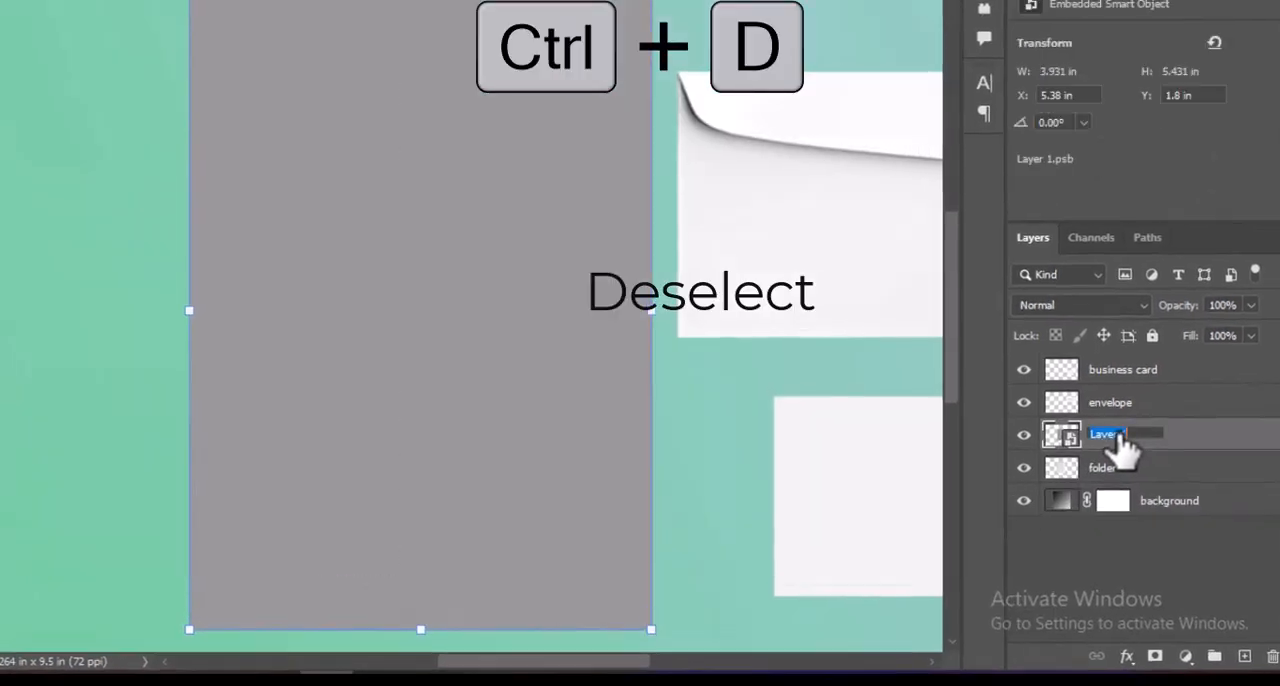
text(Pla)
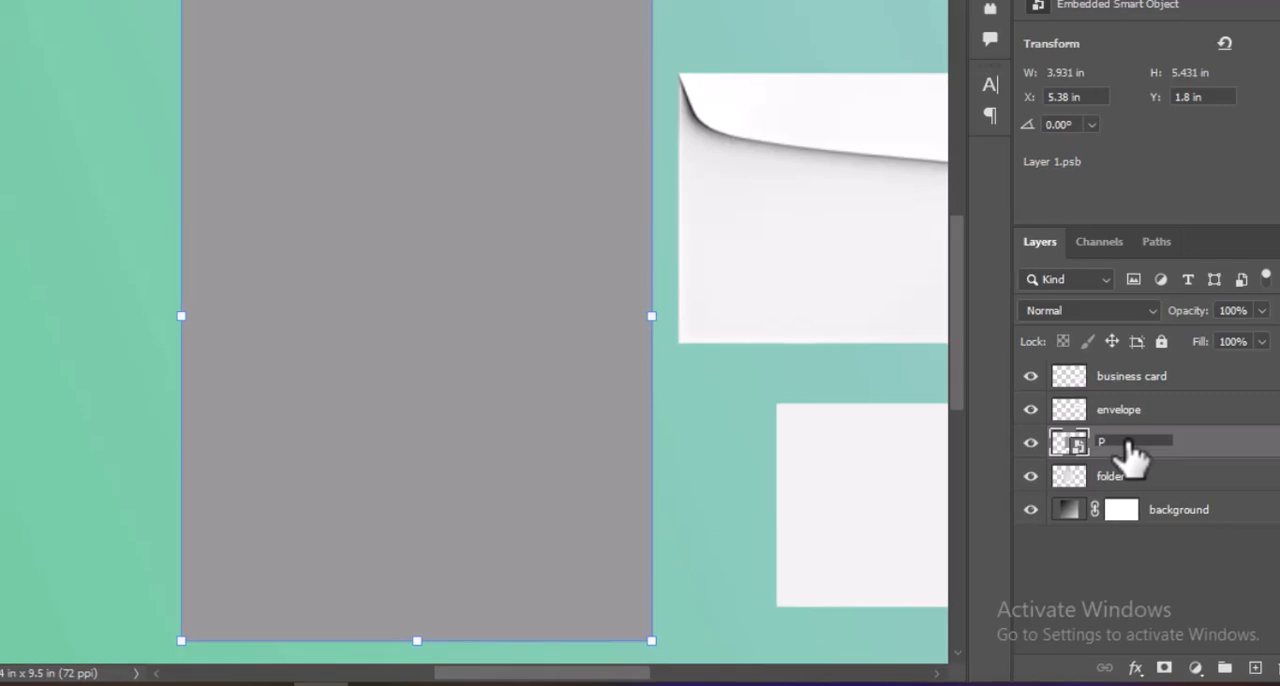
text(ce You)
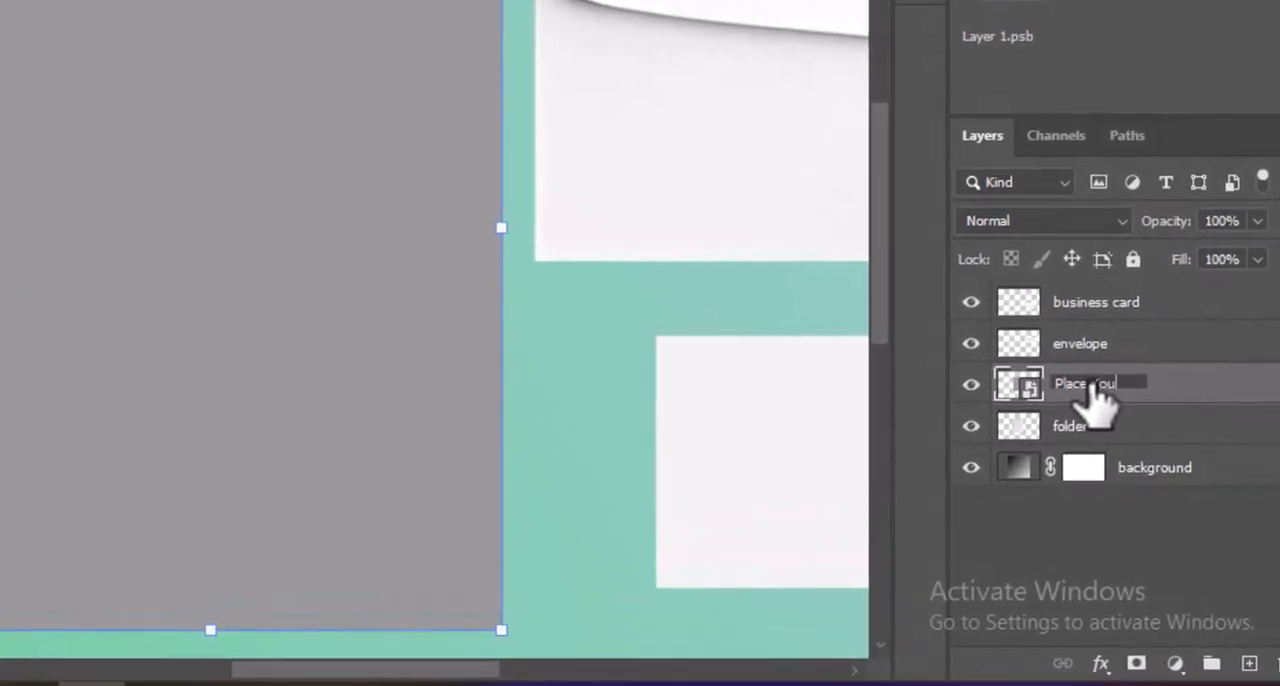
text(r Folder Front Here)
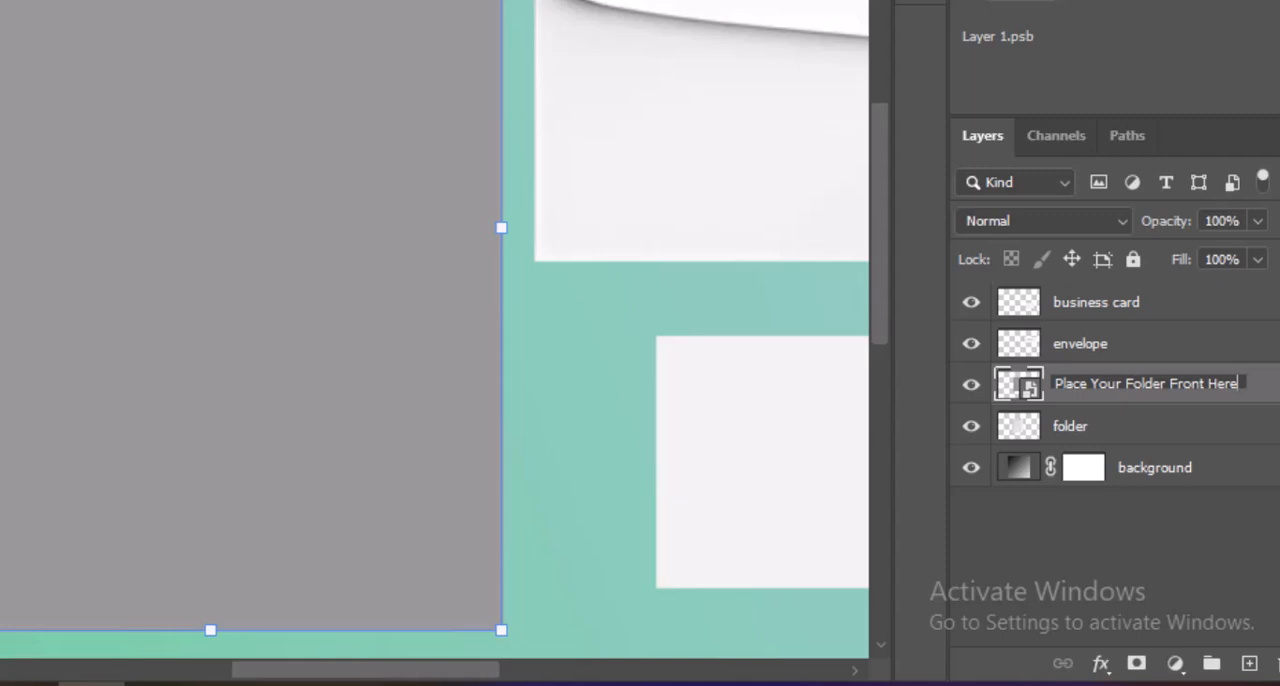
key(Return)
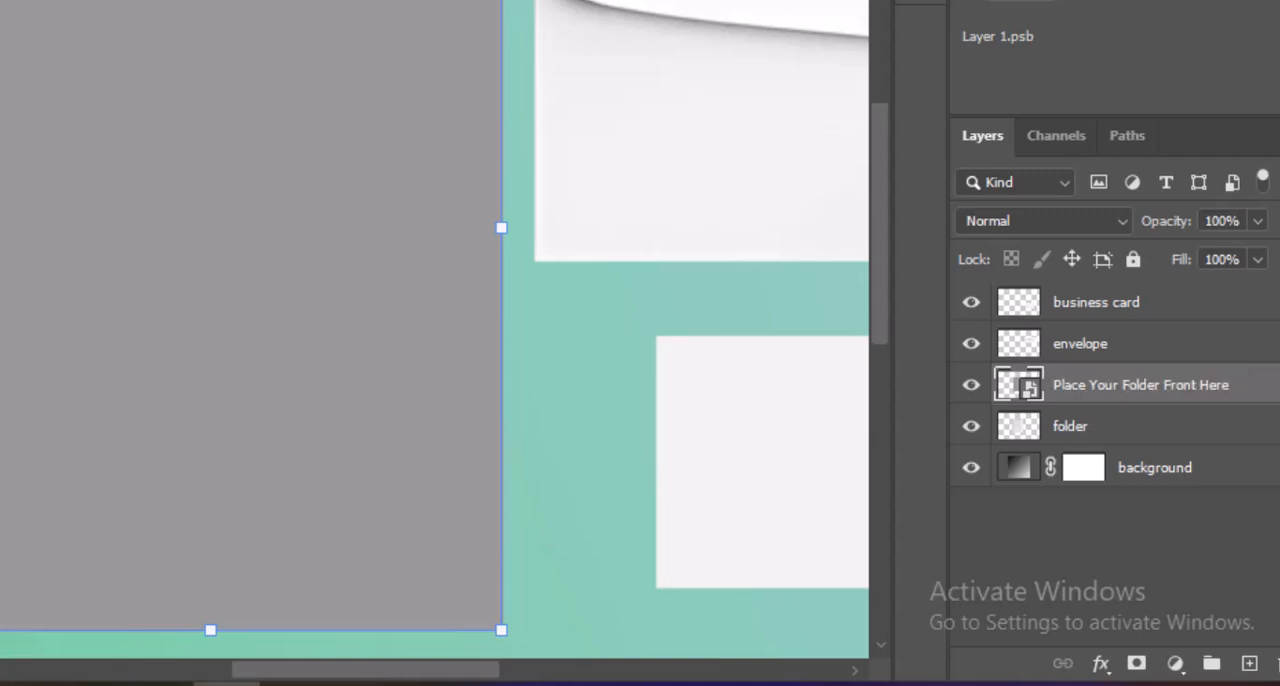
click(971, 385)
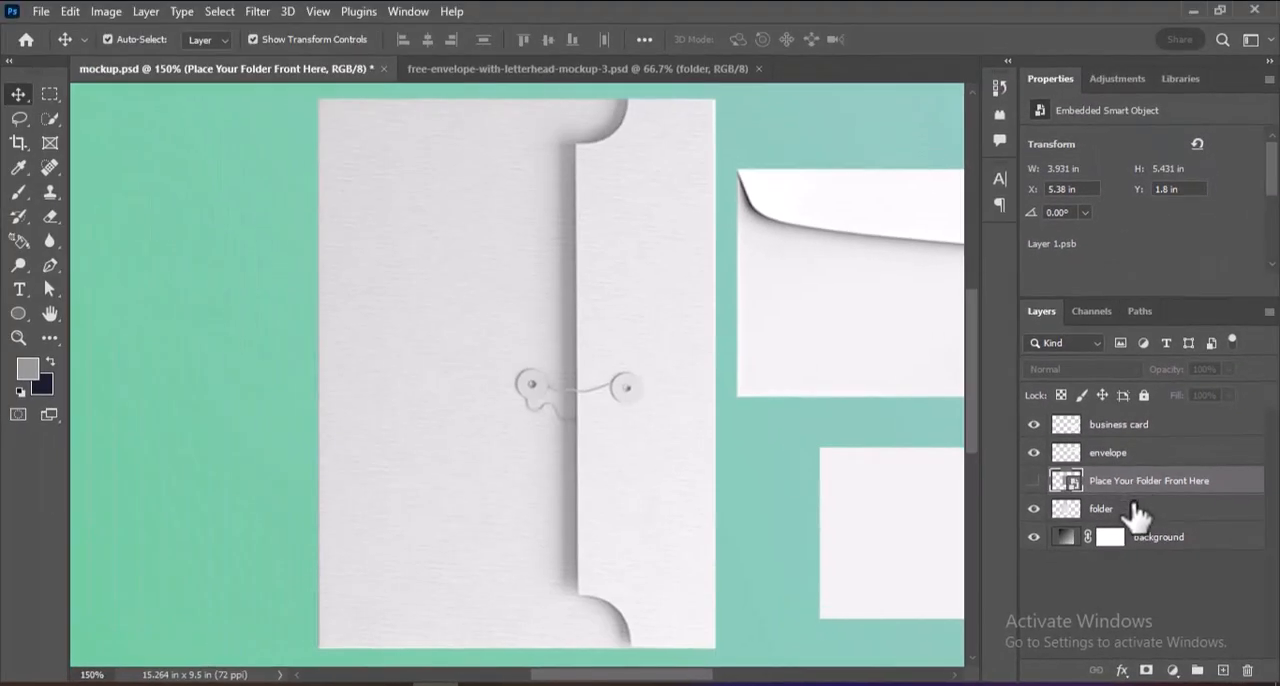
On the folder layer, make a rectangular marquee selection of the folder's side flap strip, about 1.39 by 5.43 in.
click(1137, 510)
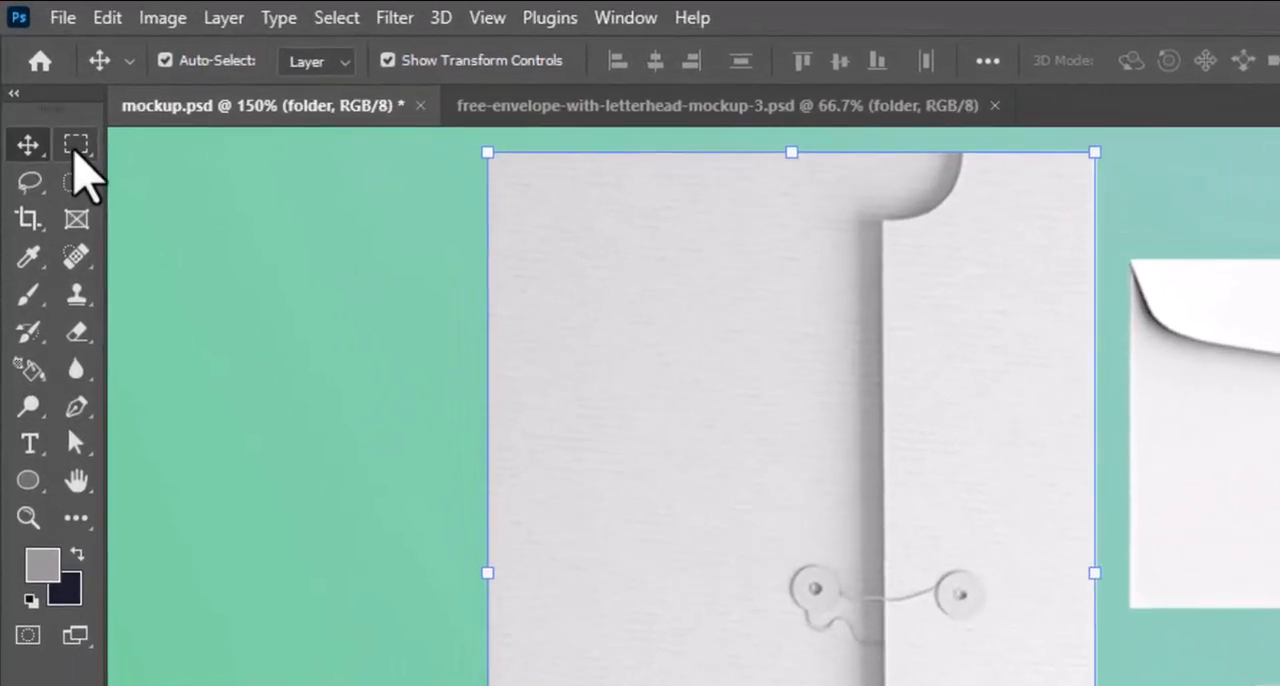
right_click(50, 94)
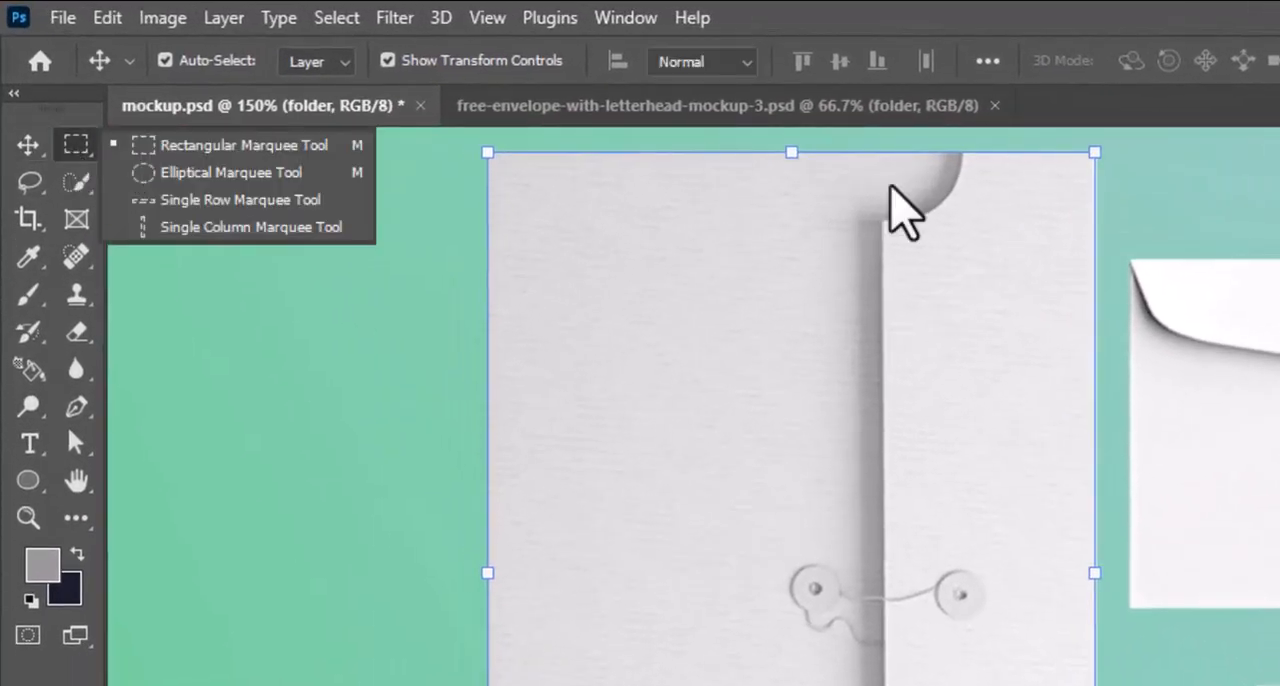
click(229, 147)
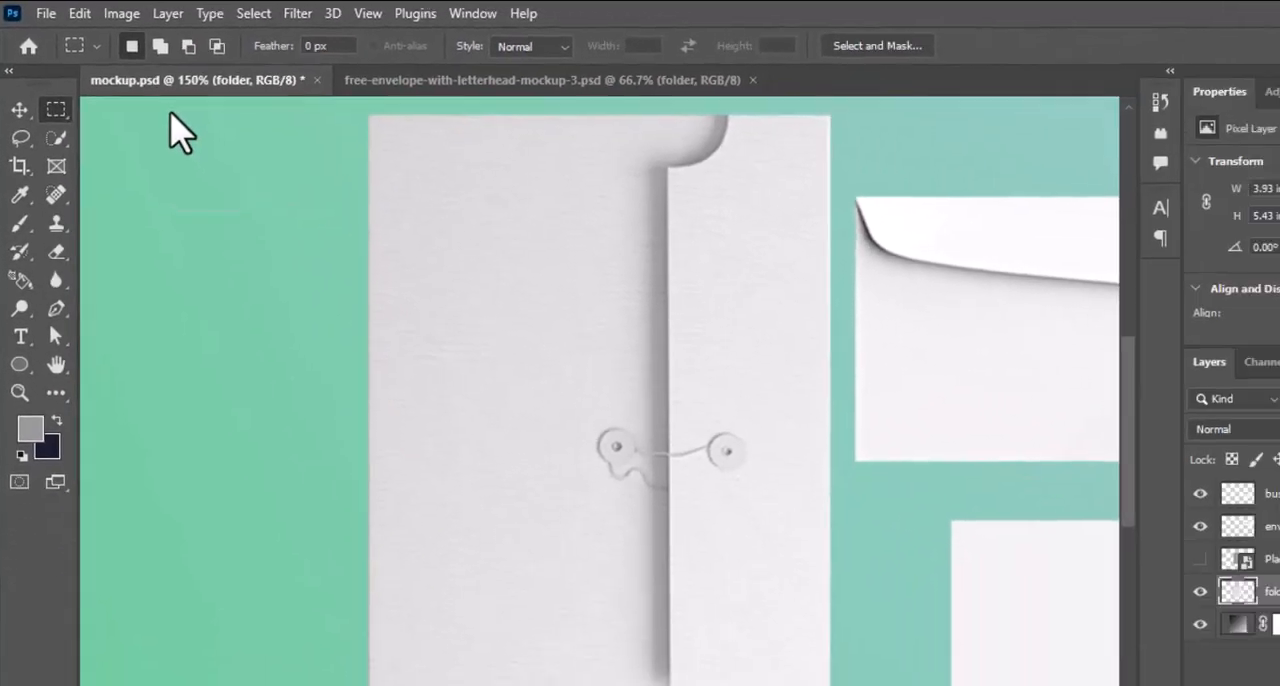
drag(669, 115, 867, 685)
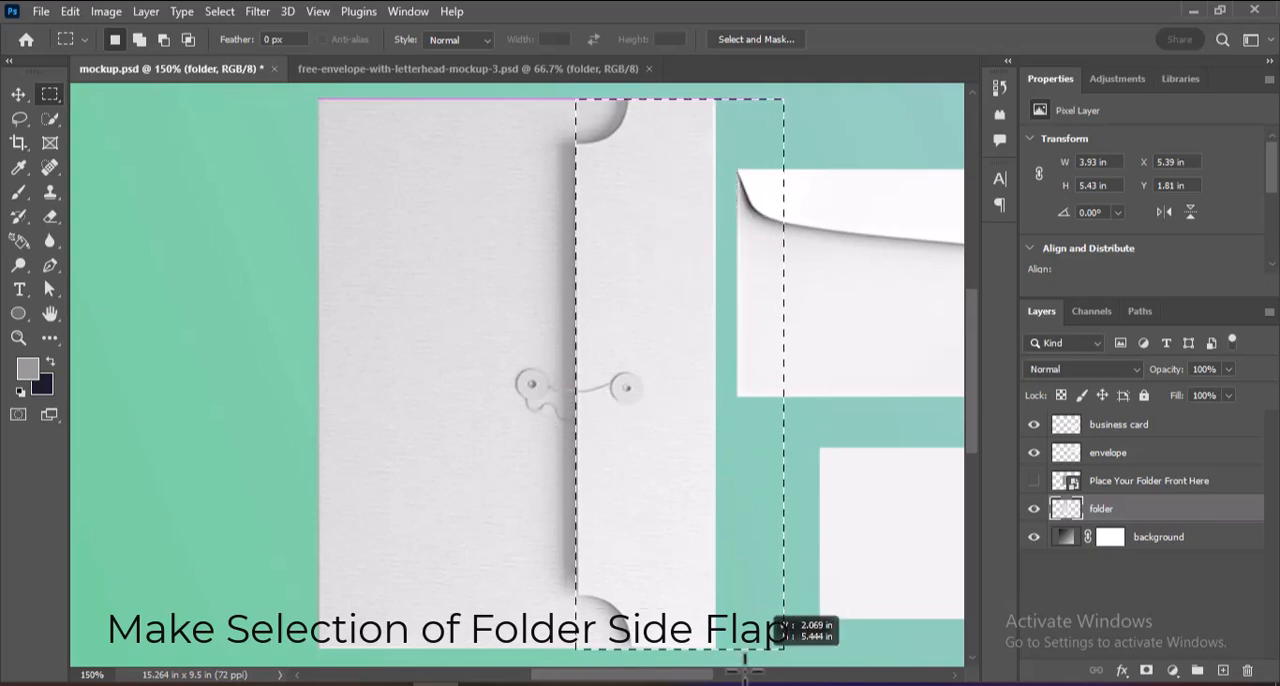
drag(783, 649, 715, 648)
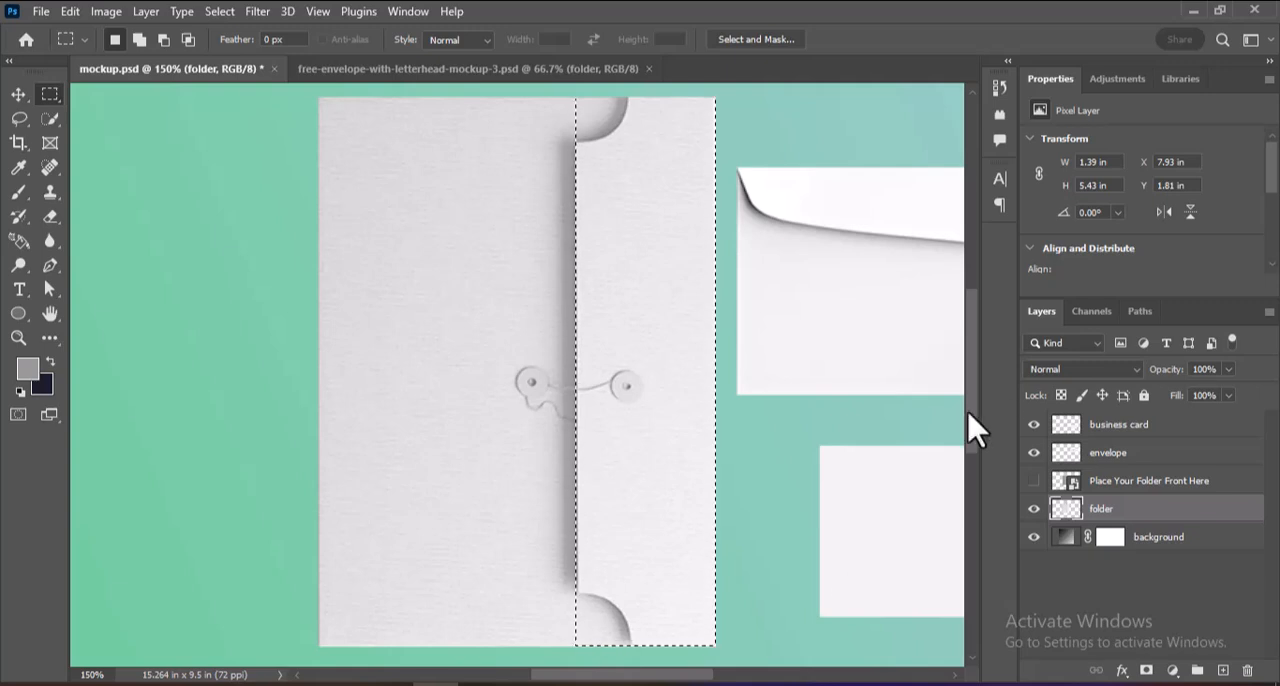
scroll(975, 425, up, 1)
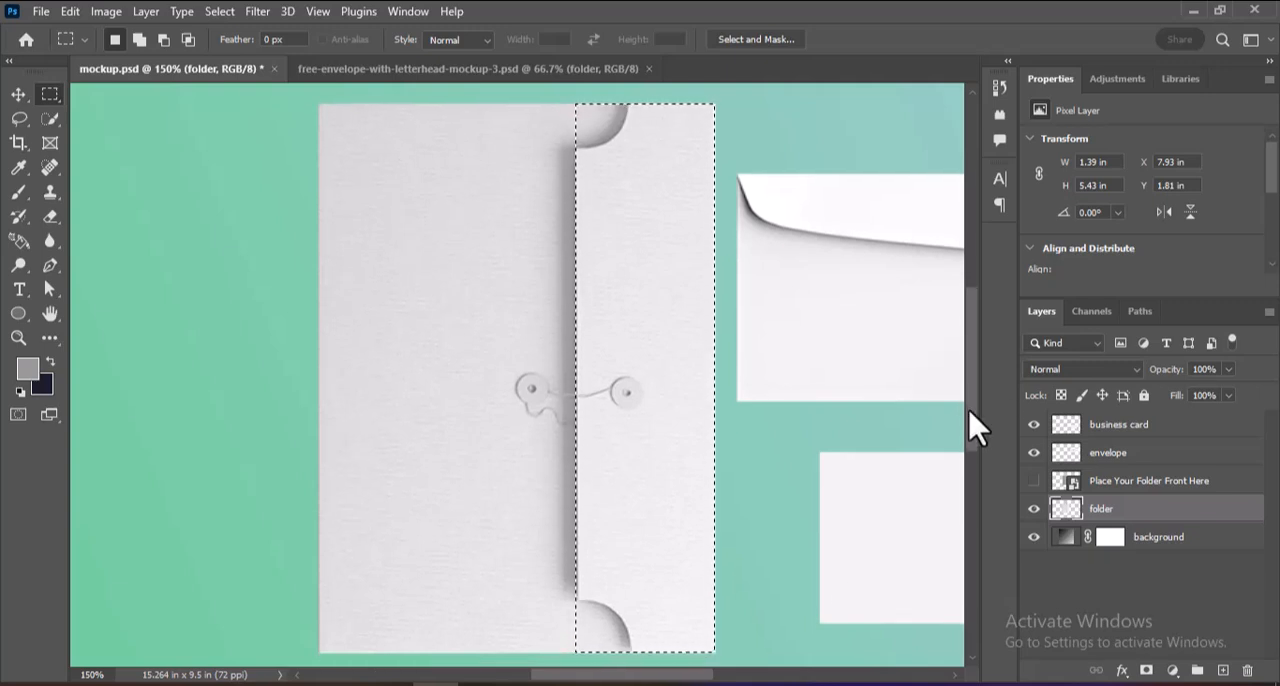
Fill the side strip with the foreground color on a new layer above folder, convert it to a smart object, and deselect.
click(1223, 670)
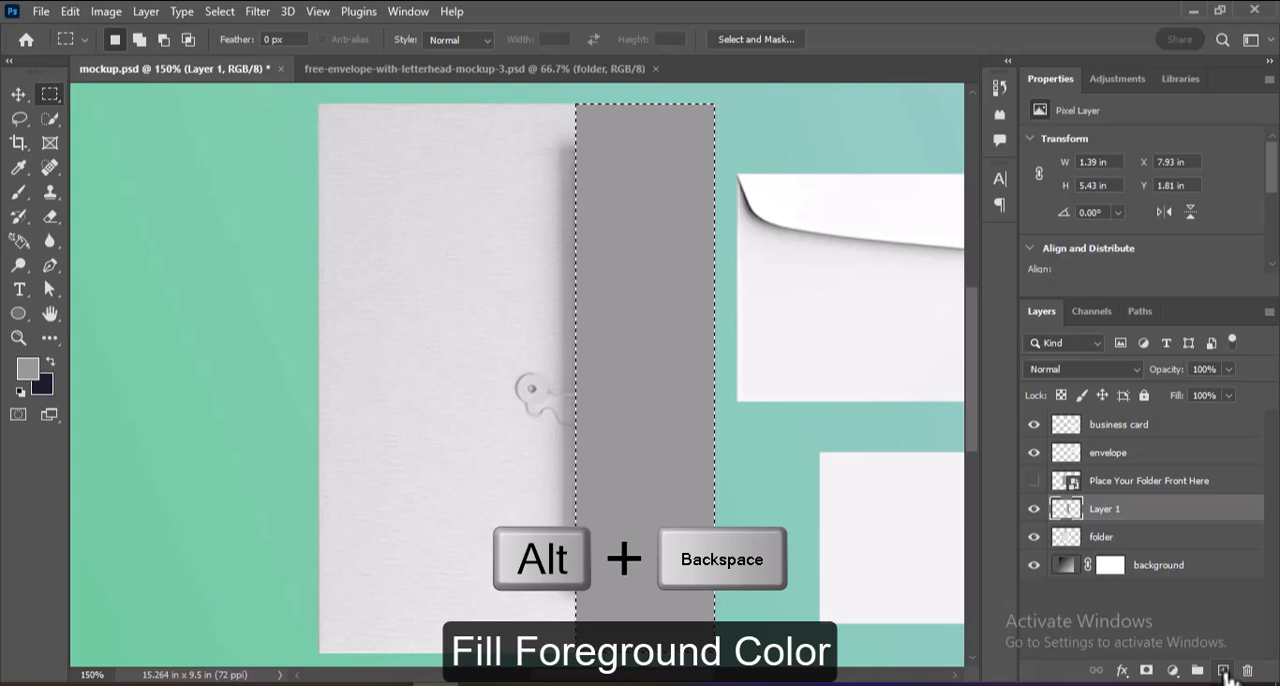
right_click(1098, 512)
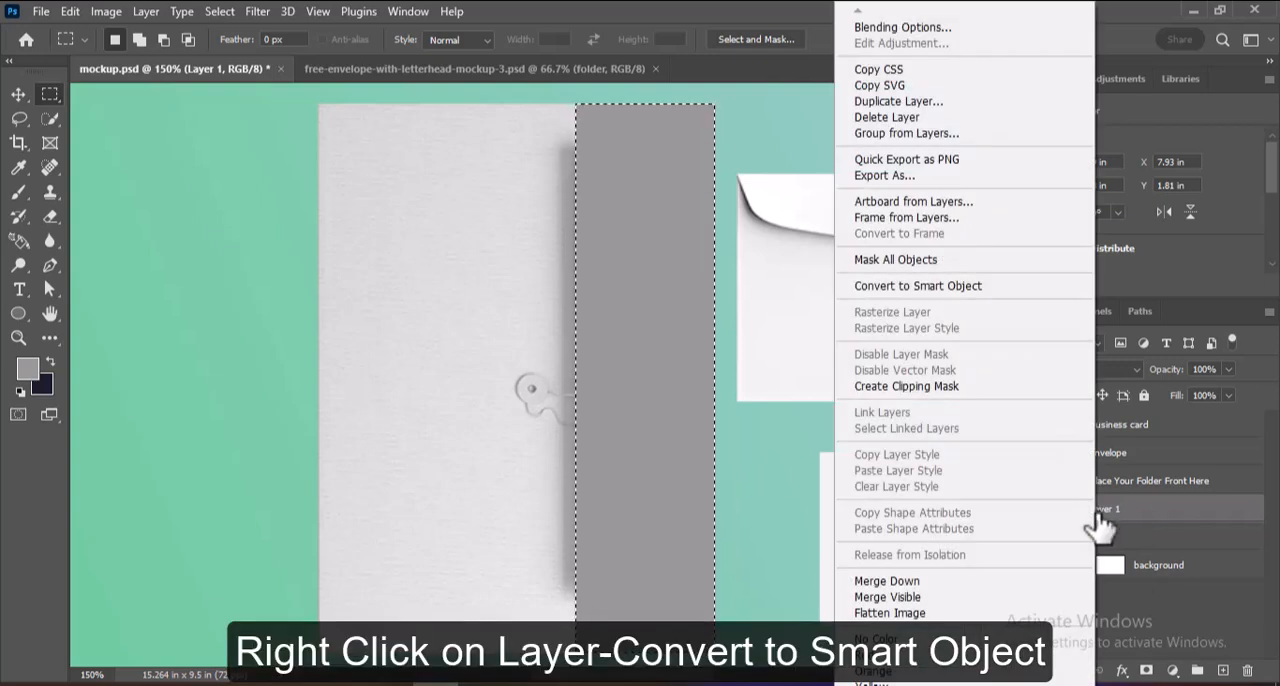
click(969, 288)
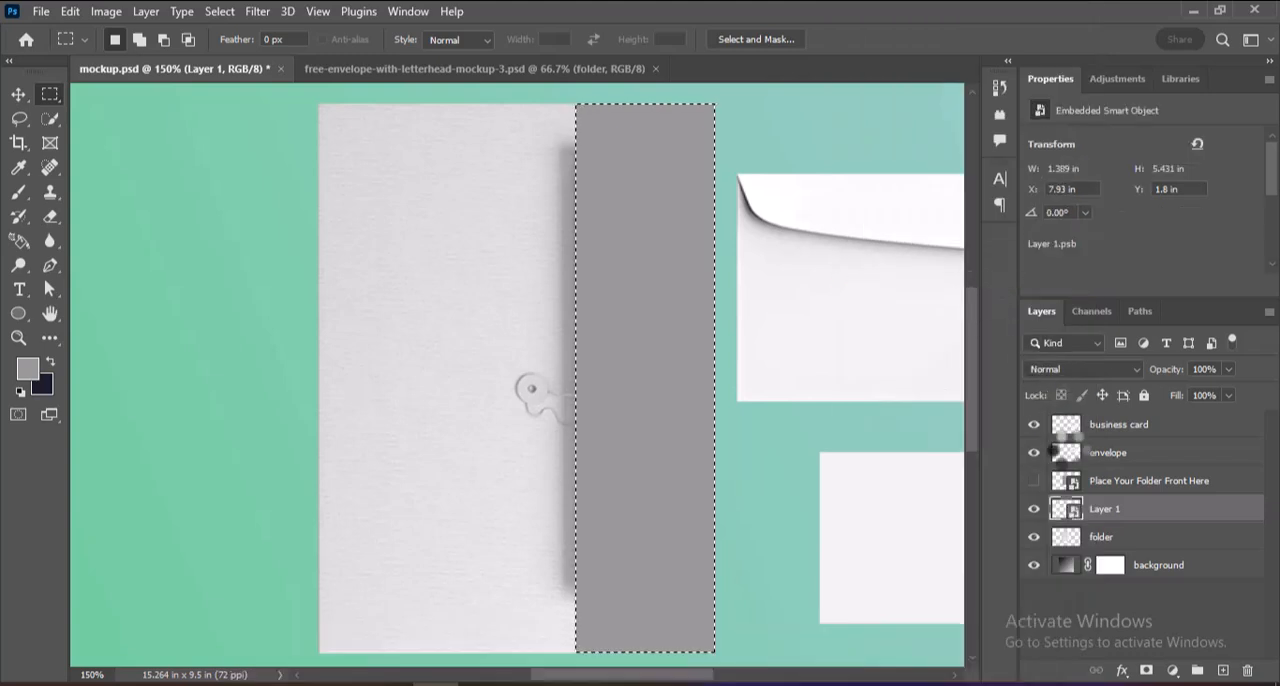
key(ctrl+d)
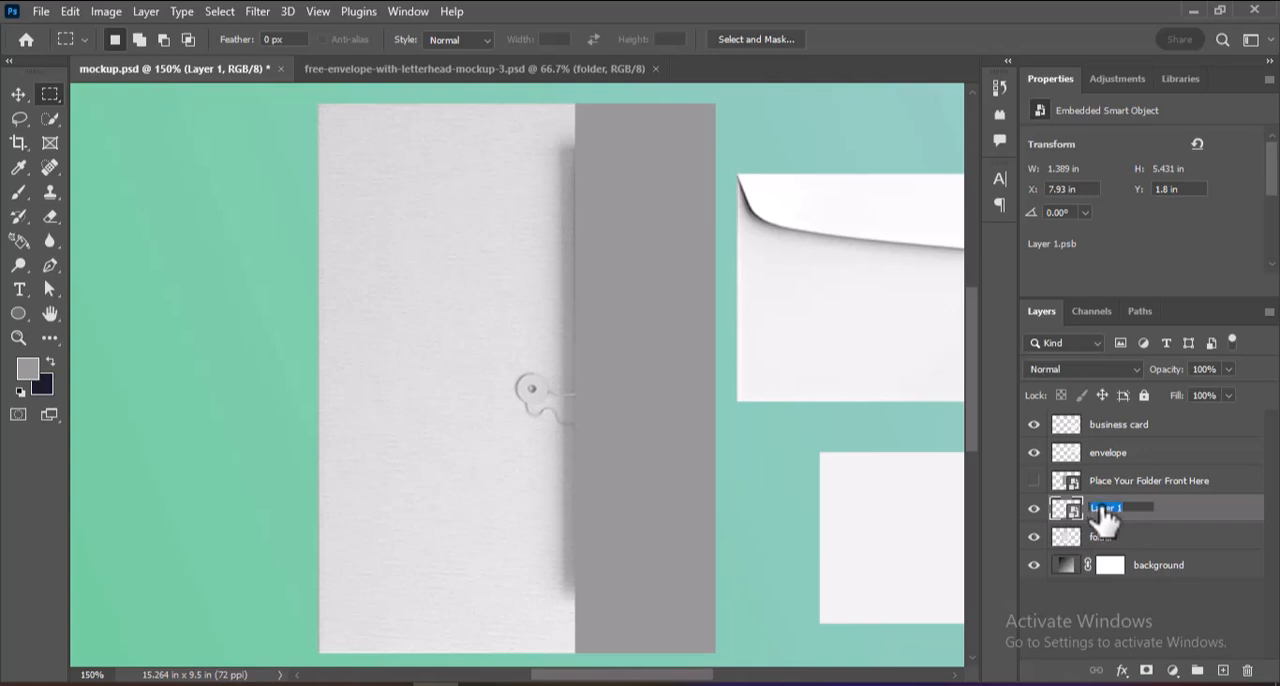
Rename the side strip's smart object layer to Folder Side and move it above Place Your Folder Front Here.
text(F)
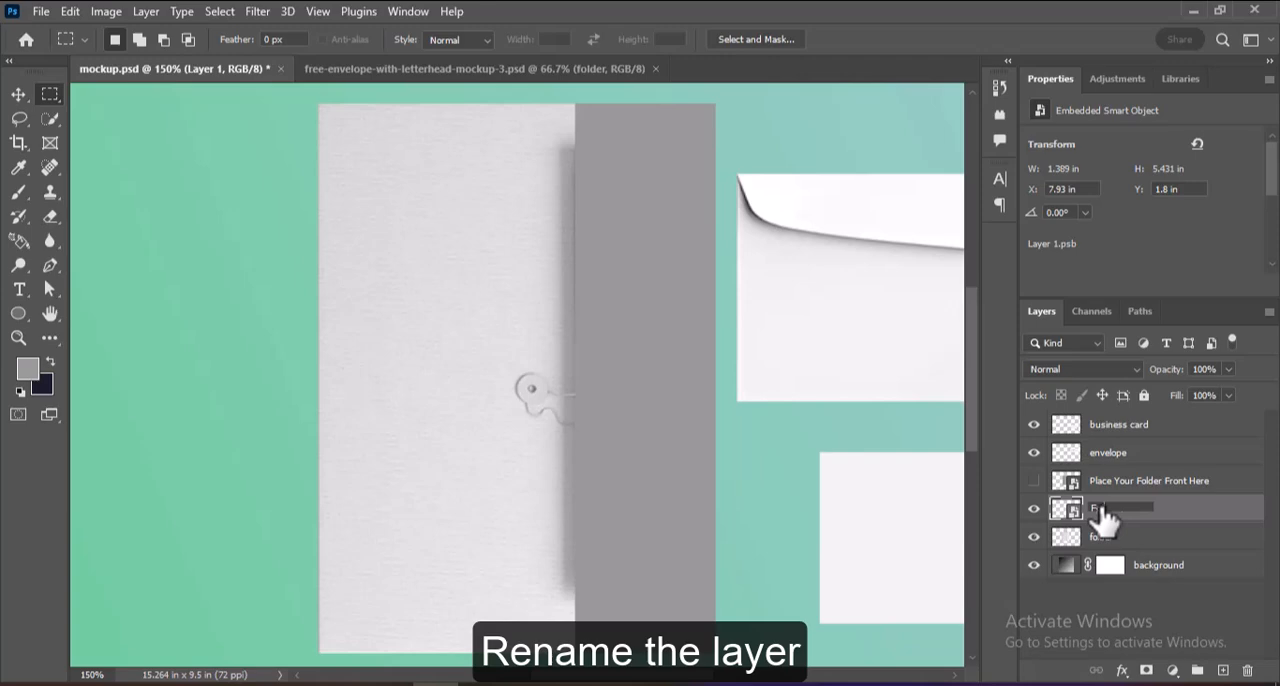
text(older Side)
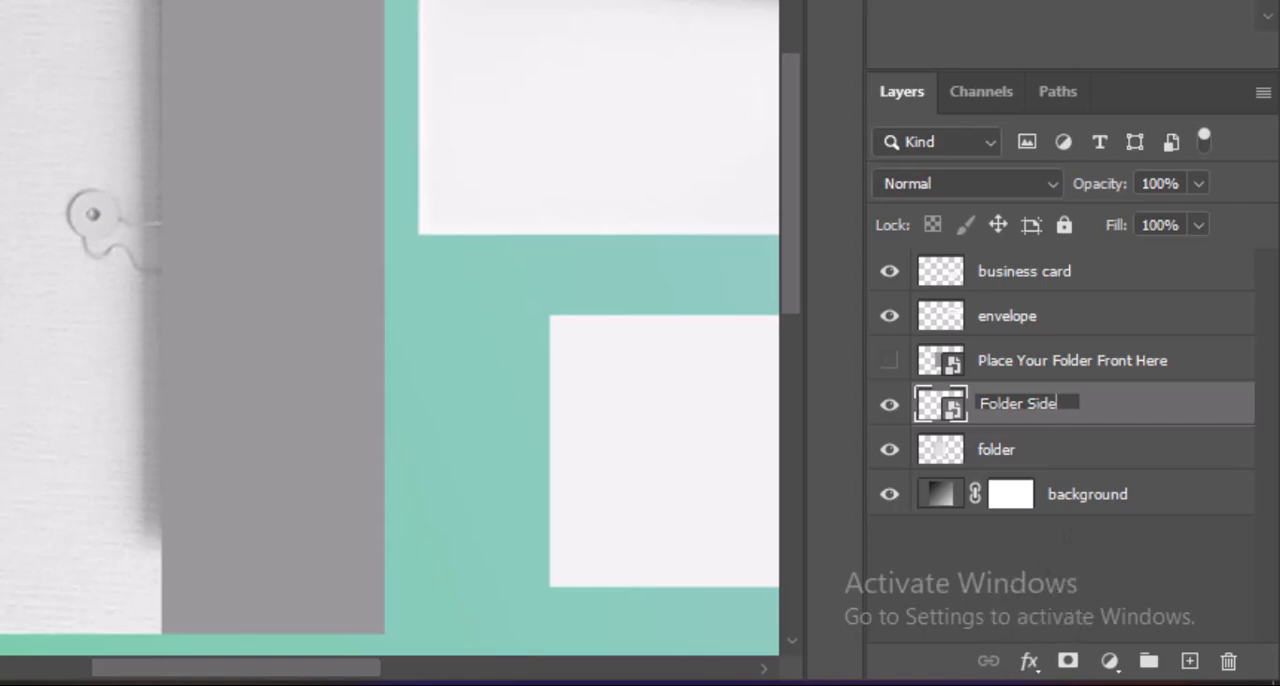
key(Return)
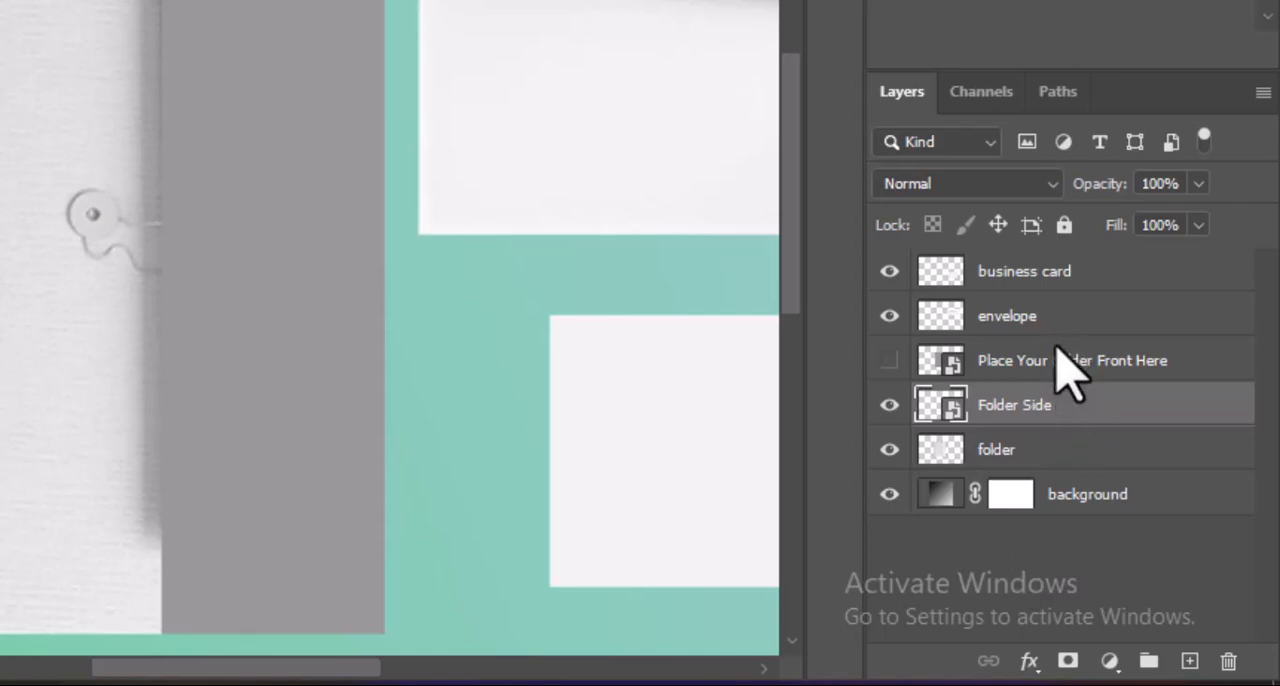
drag(1052, 405, 1038, 322)
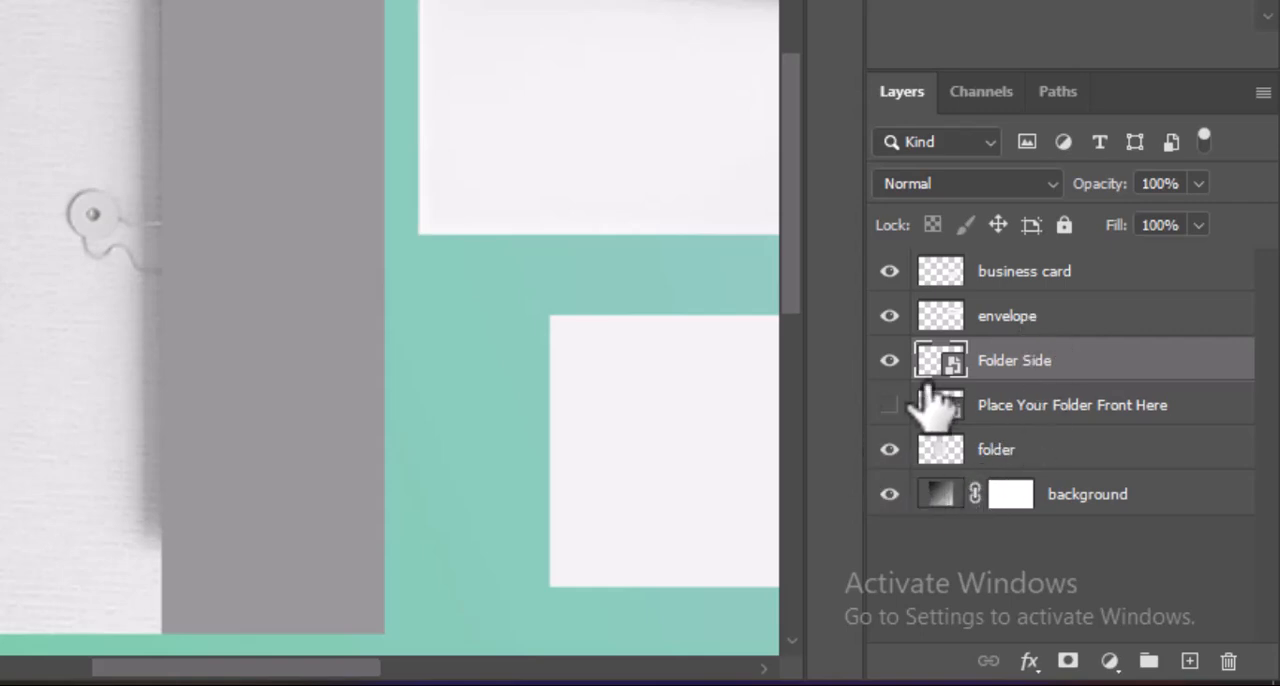
On the folder layer, select the folder's side flap with the Quick Selection tool, from its upper to its lower end.
click(996, 460)
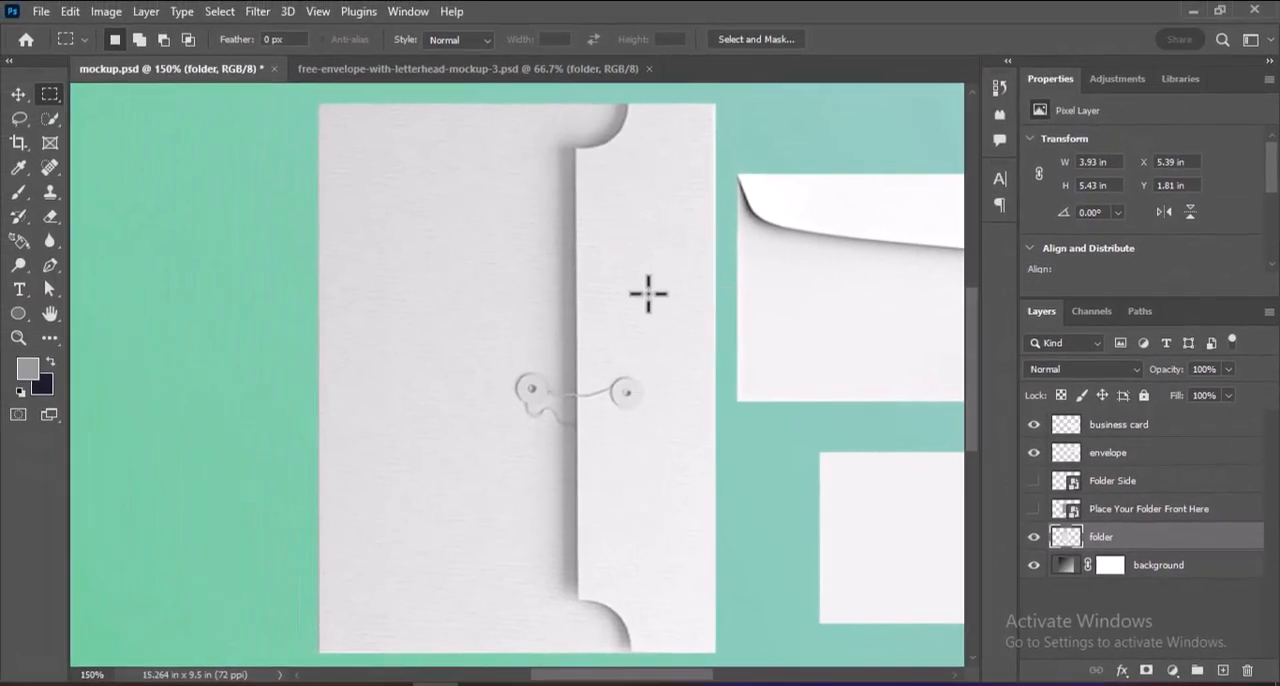
click(20, 94)
click(62, 118)
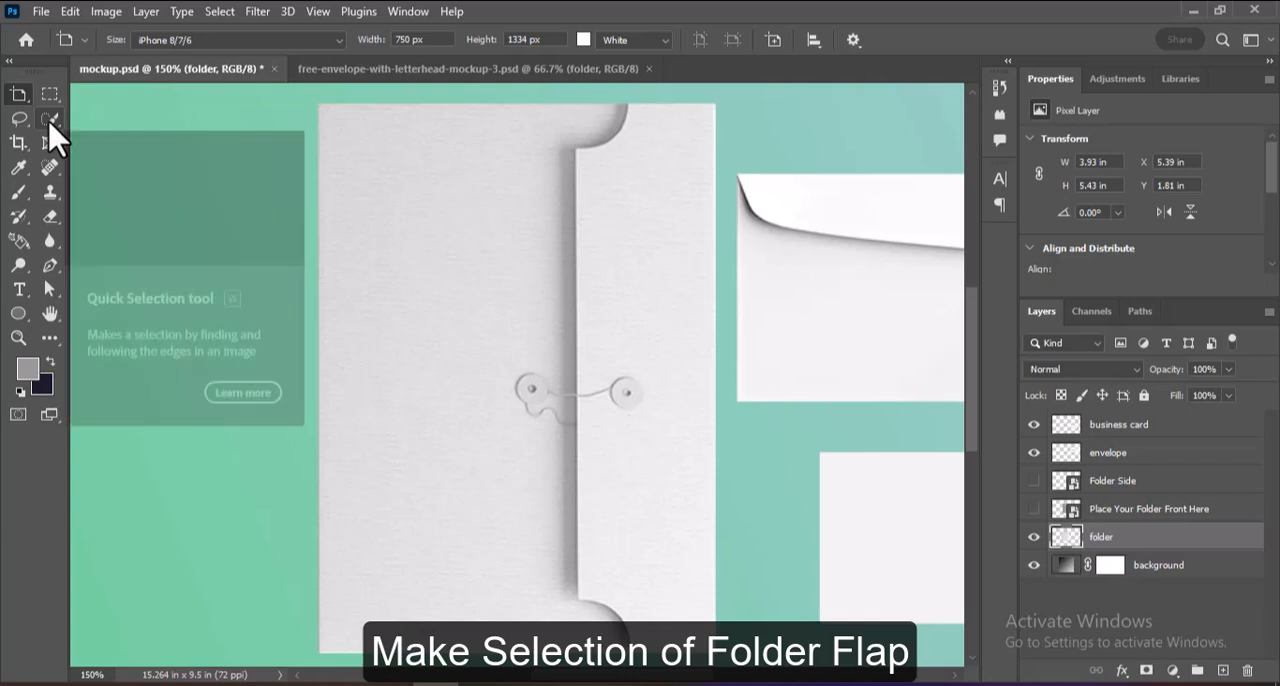
click(50, 120)
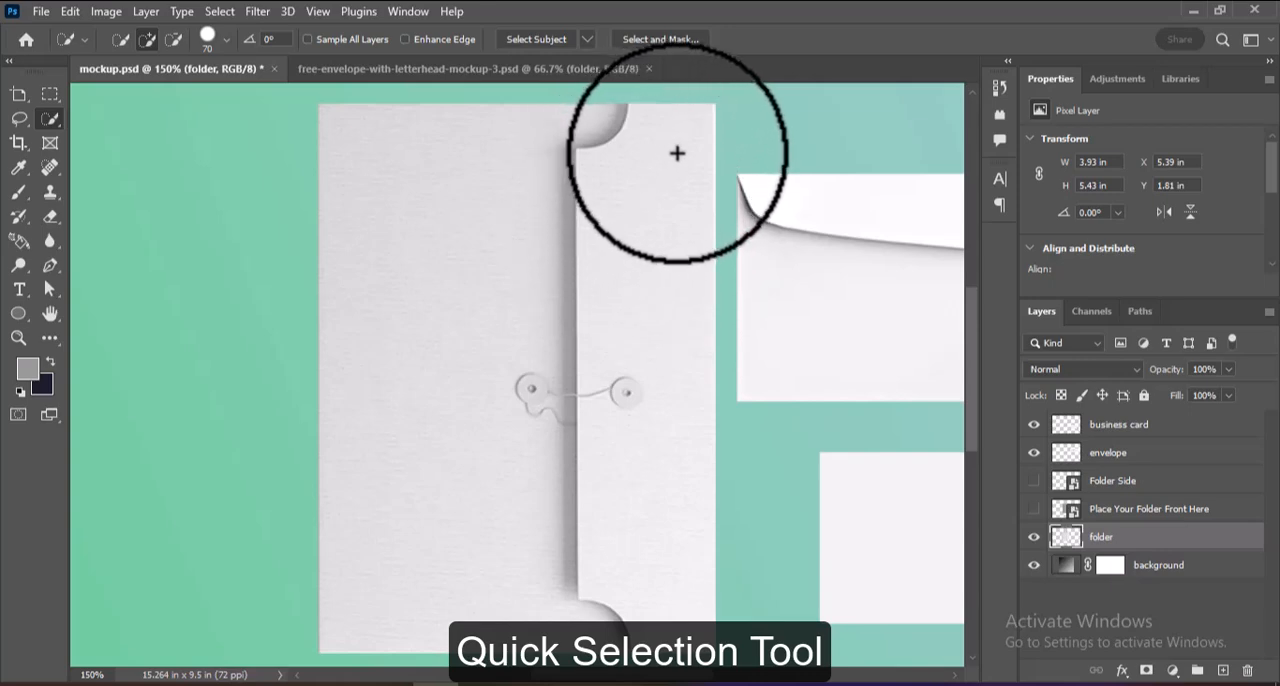
mouse_move(677, 154)
mouse_down()
mouse_move(643, 173)
mouse_move(654, 151)
mouse_move(659, 549)
mouse_move(693, 624)
mouse_up()
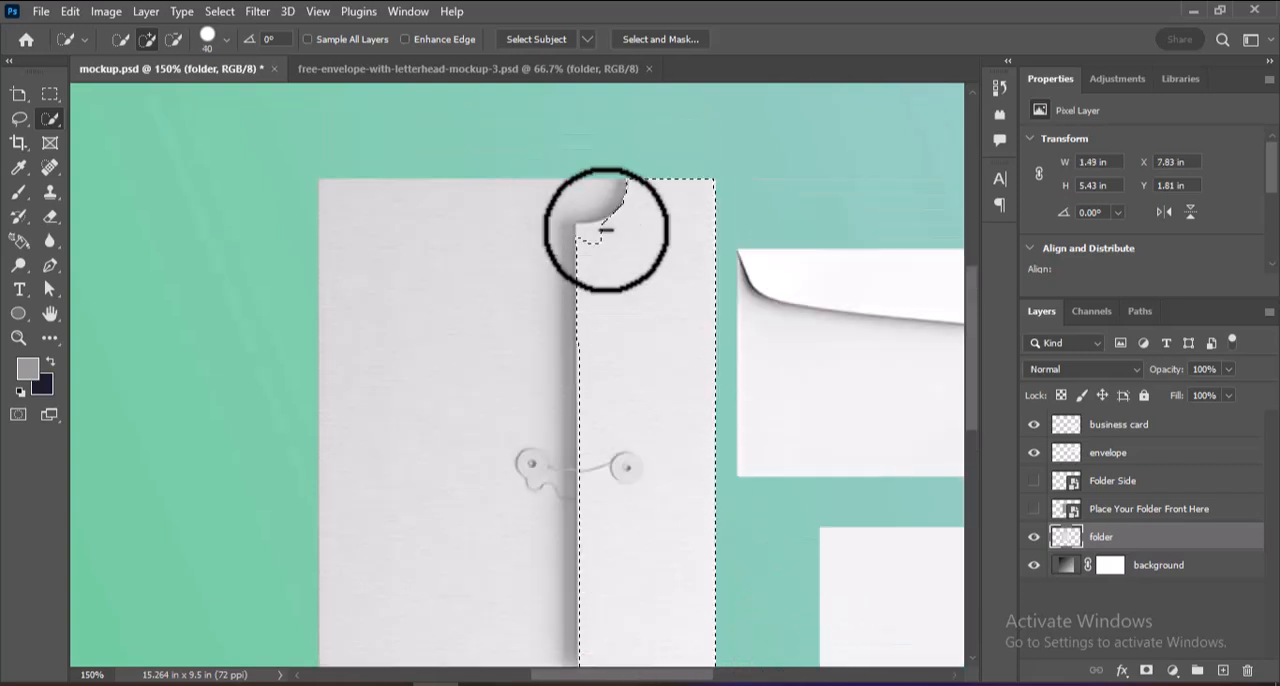
Refine the flap selection with a smaller brush of about 15 px so it follows the flap's straight edge and curved corner cut-outs.
mouse_move(605, 229)
mouse_down()
mouse_move(623, 240)
mouse_move(609, 249)
mouse_move(586, 231)
mouse_move(643, 260)
mouse_up()
key(bracketleft)
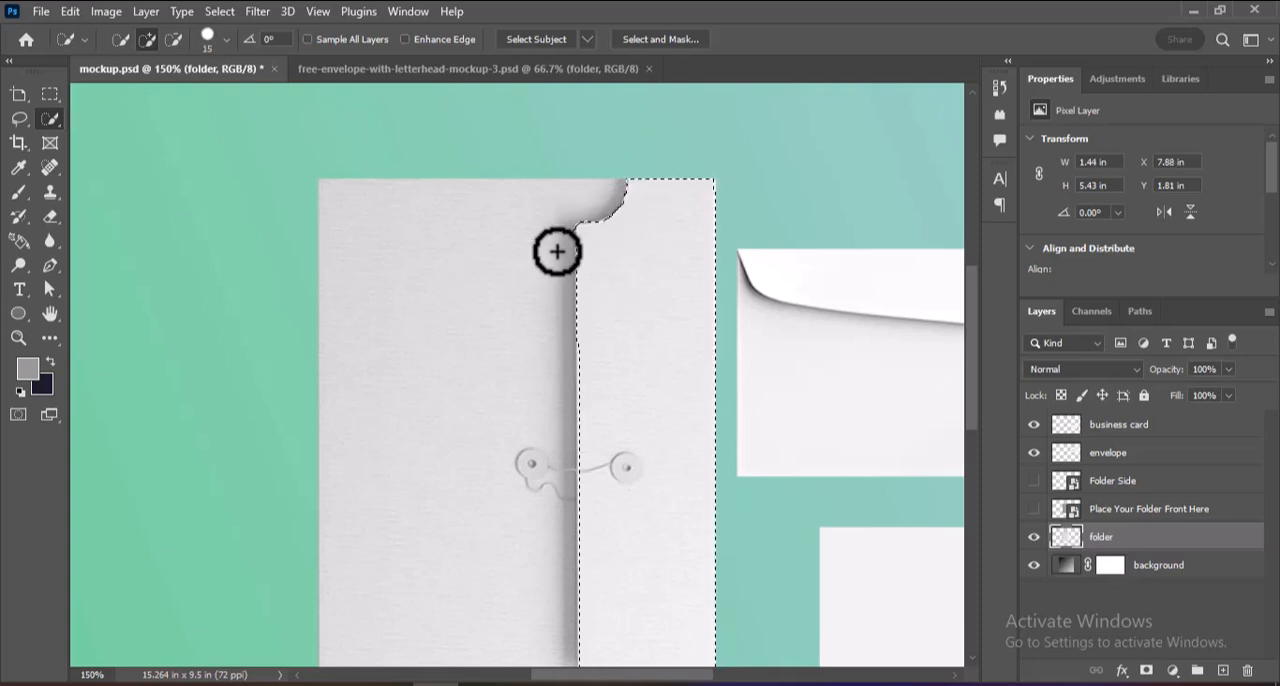
alt+click(567, 259)
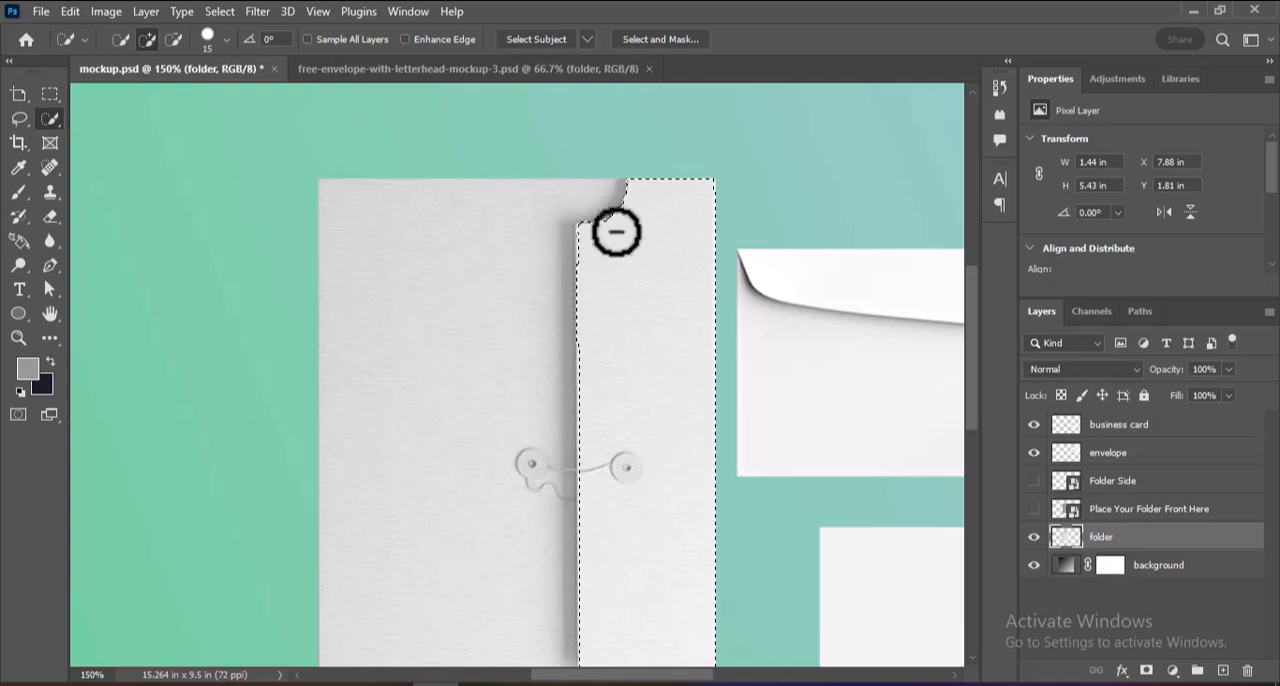
mouse_move(618, 227)
mouse_down()
mouse_move(597, 234)
mouse_move(648, 270)
mouse_up()
key(ctrl+j)
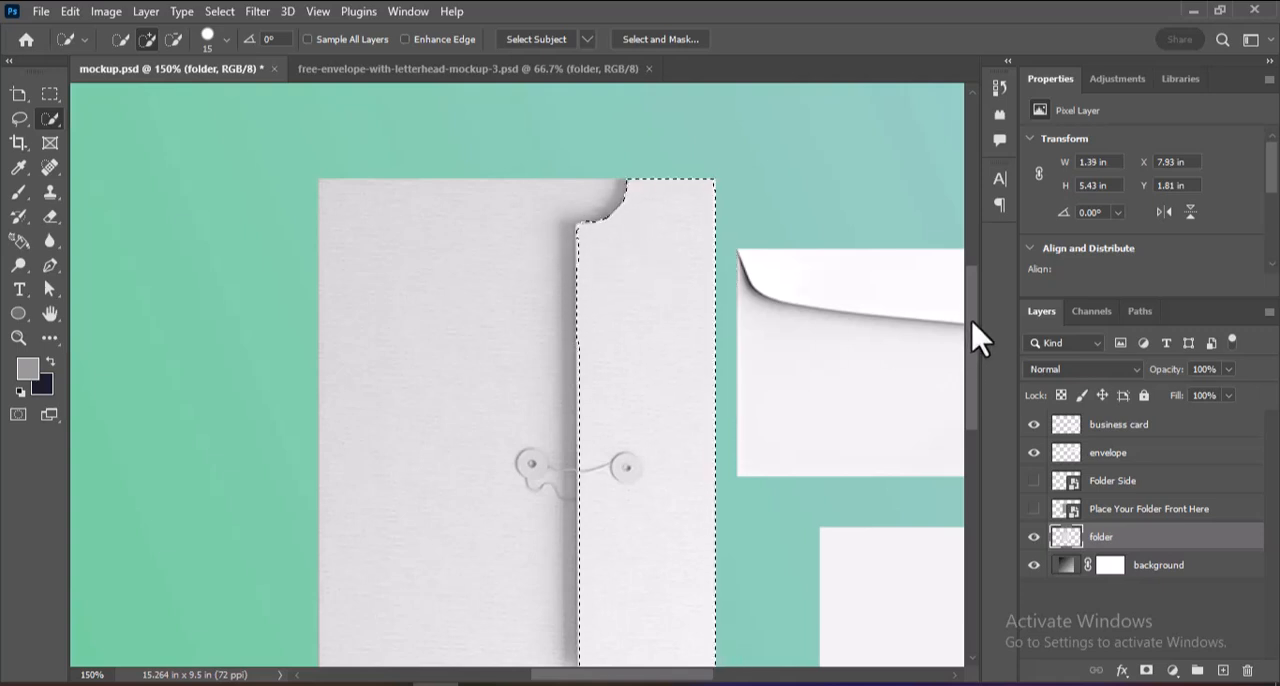
drag(972, 322, 974, 365)
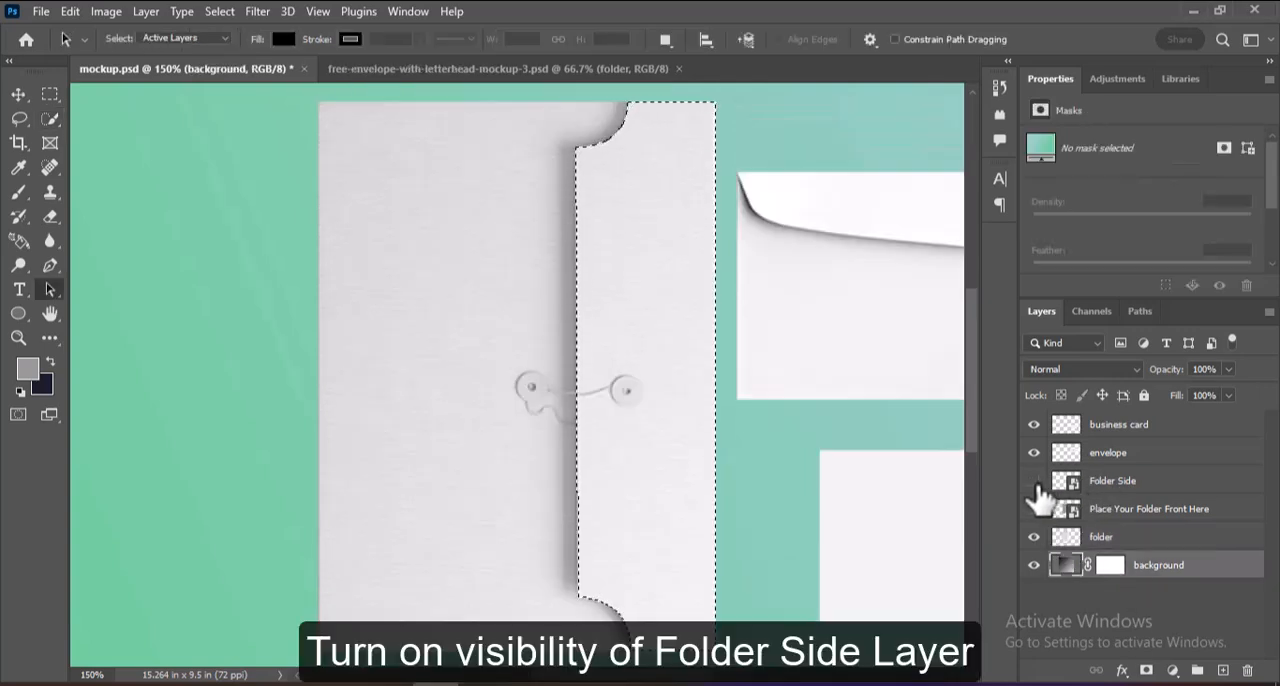
Show the Folder Side layer, mask it to the flap selection, and hide it again.
click(1034, 481)
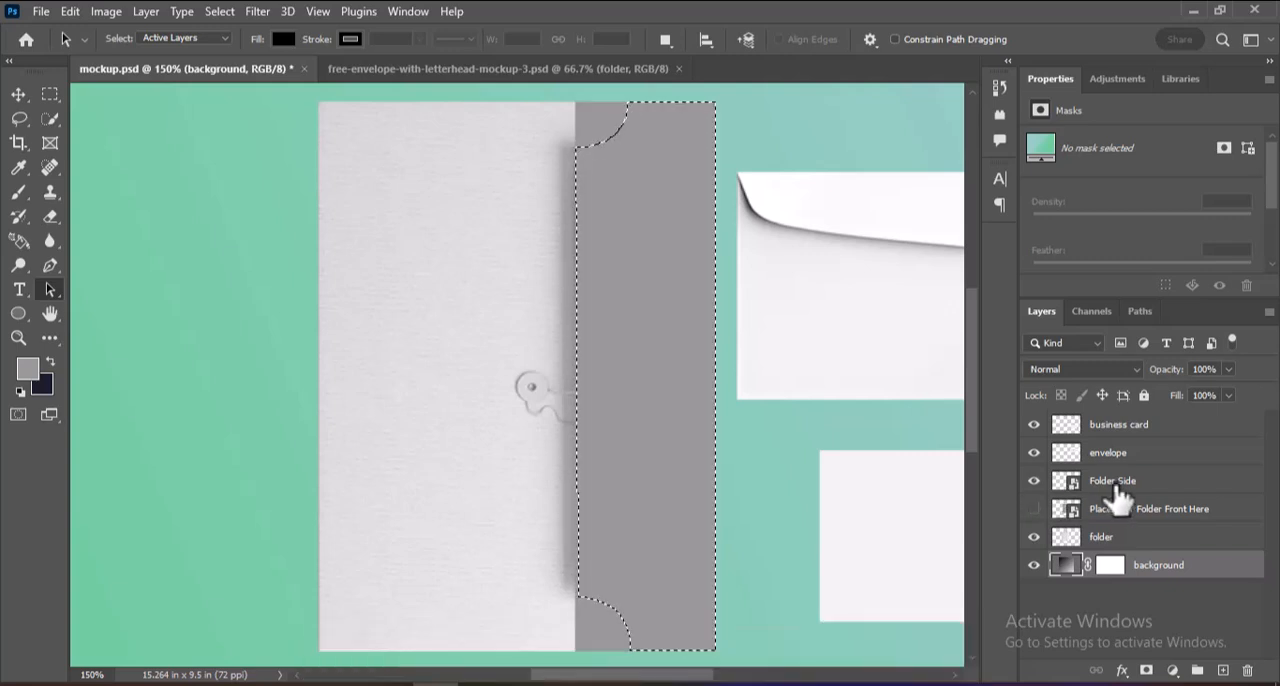
click(1117, 492)
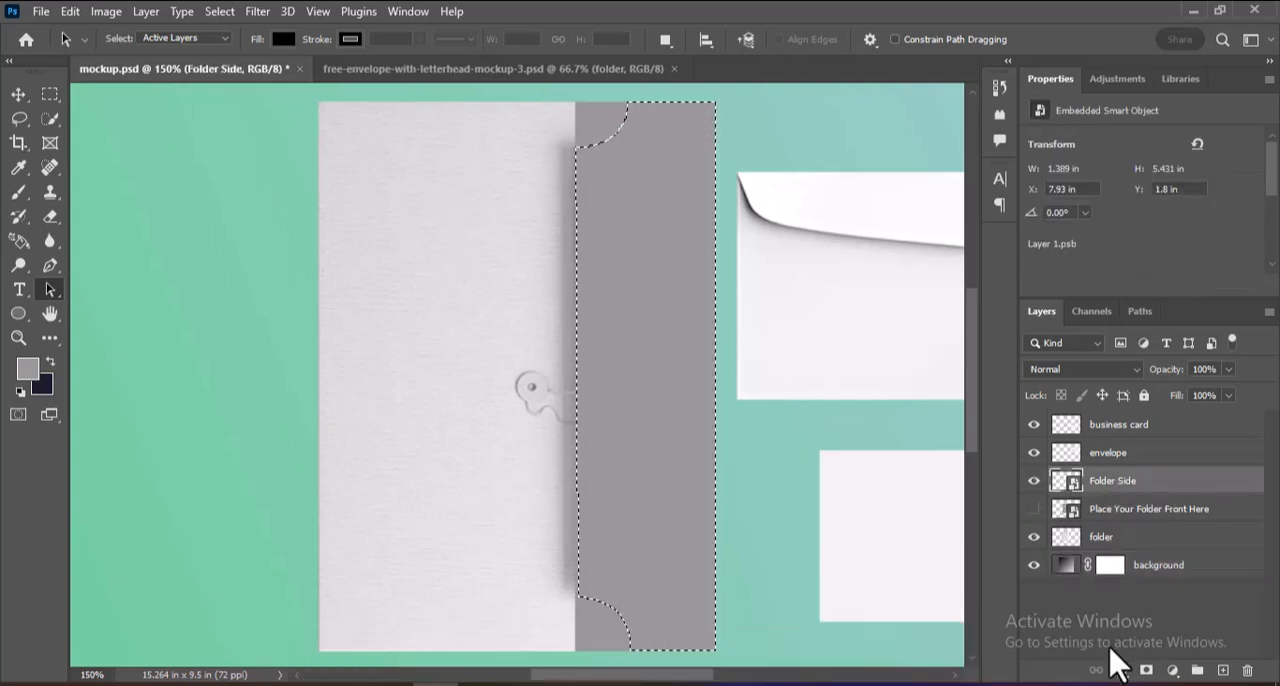
click(1146, 670)
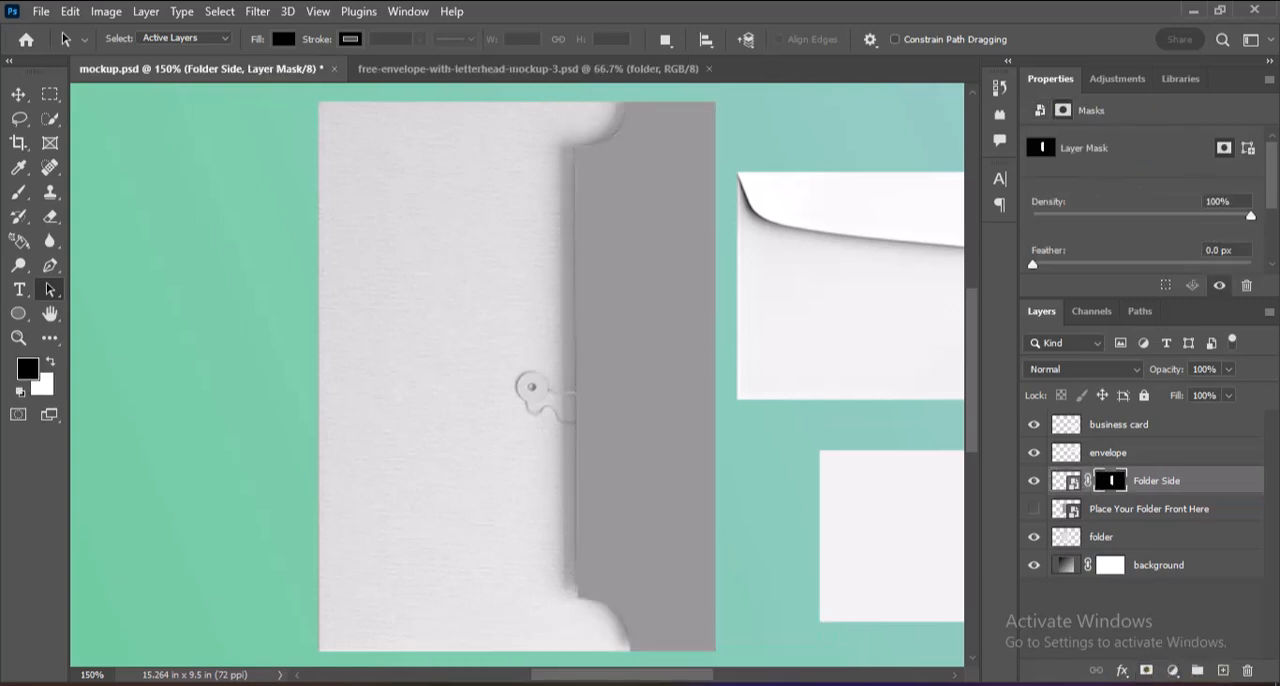
click(1035, 482)
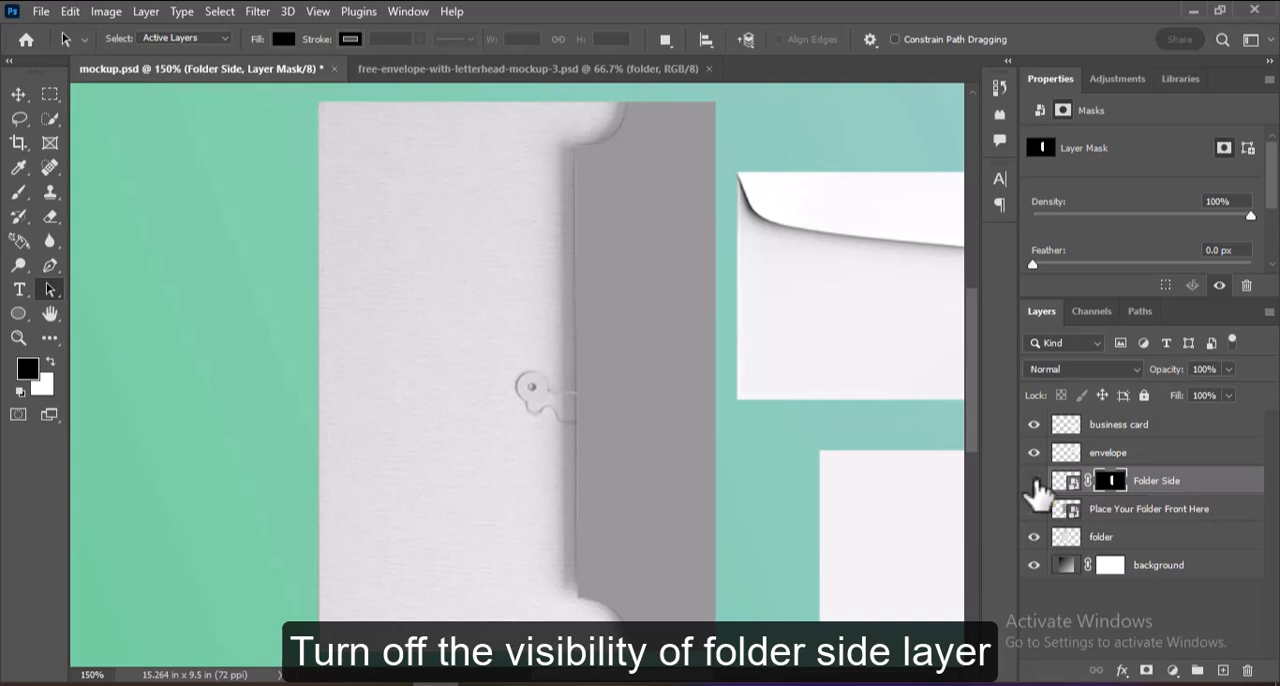
click(1034, 508)
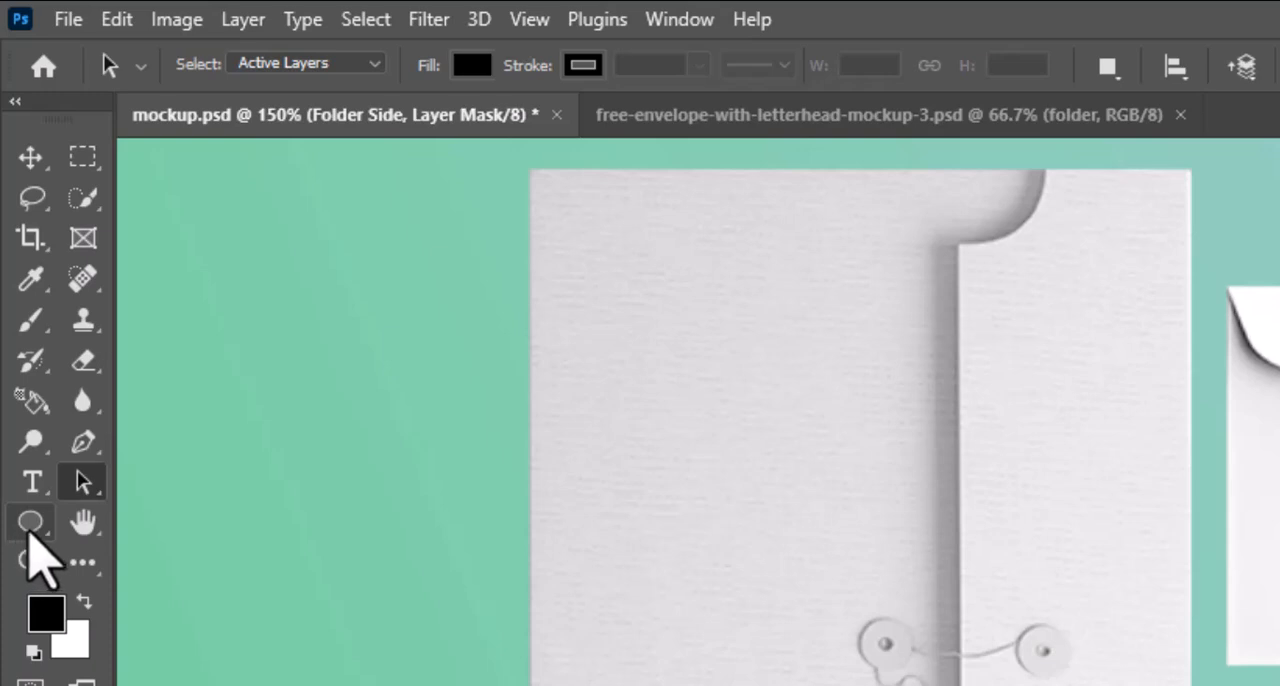
Draw elliptical paths over the folder's two string buttons, about 0.35 in wide on the front and 0.32 in on the flap.
click(32, 524)
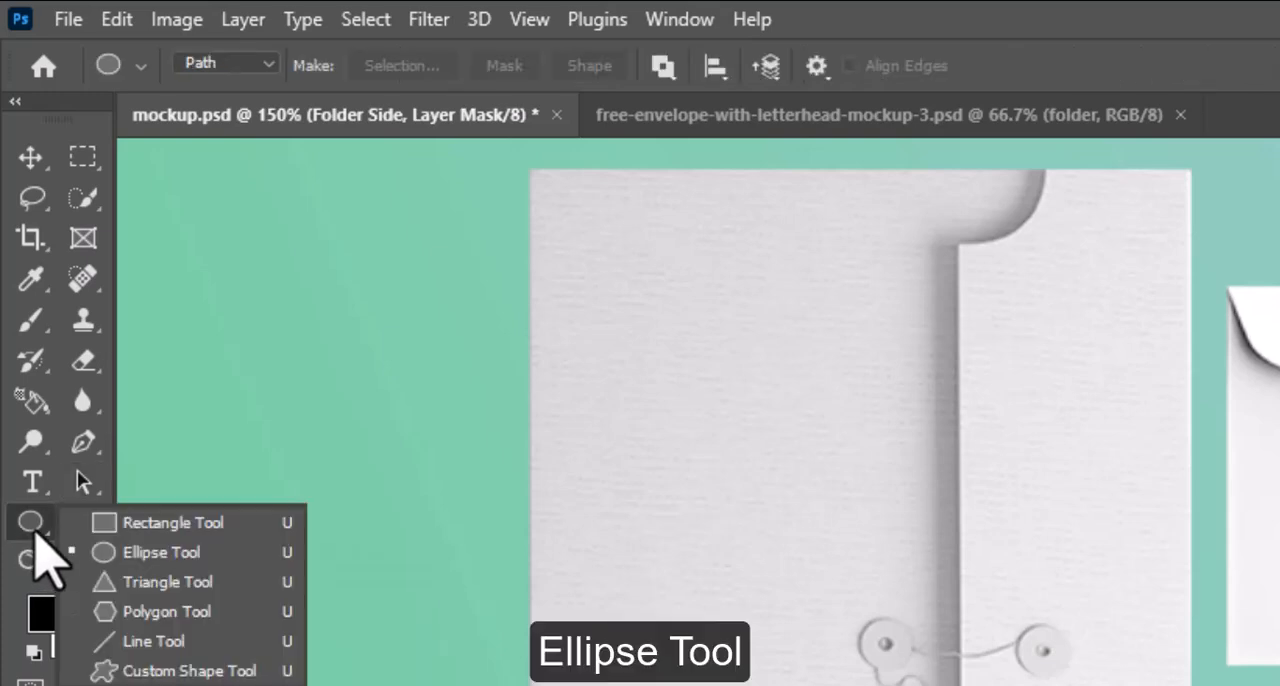
click(139, 555)
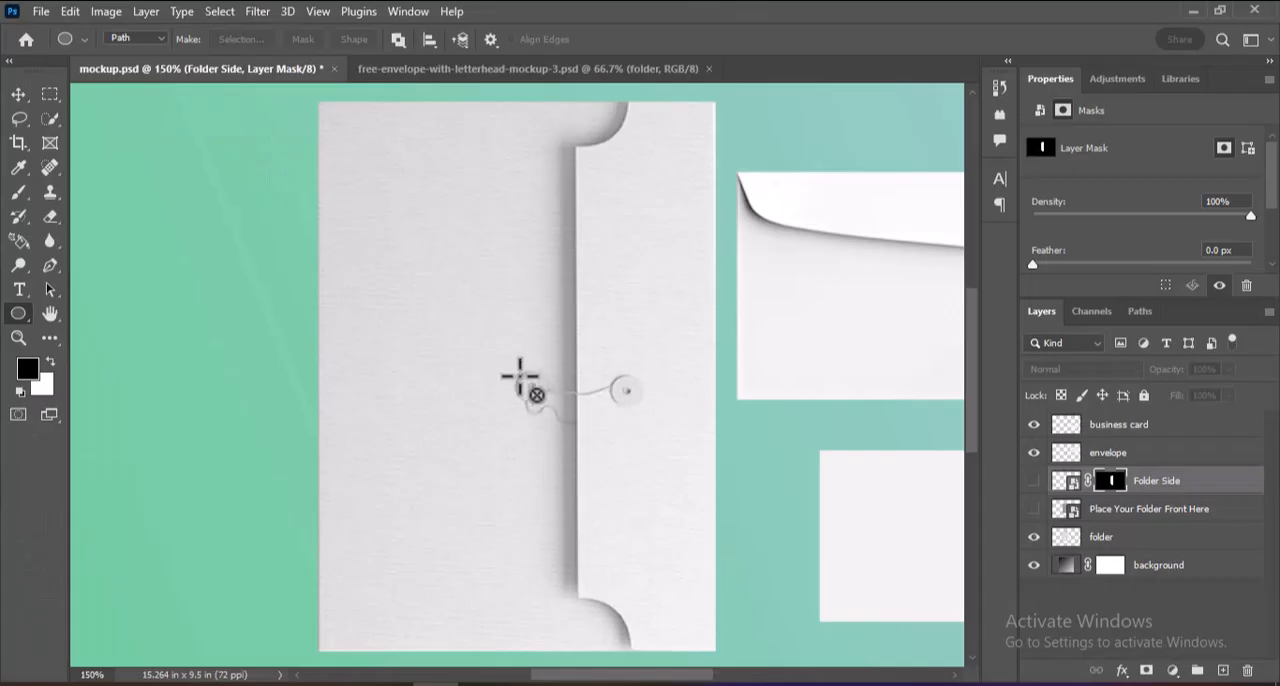
drag(861, 628, 861, 628)
drag(519, 378, 556, 411)
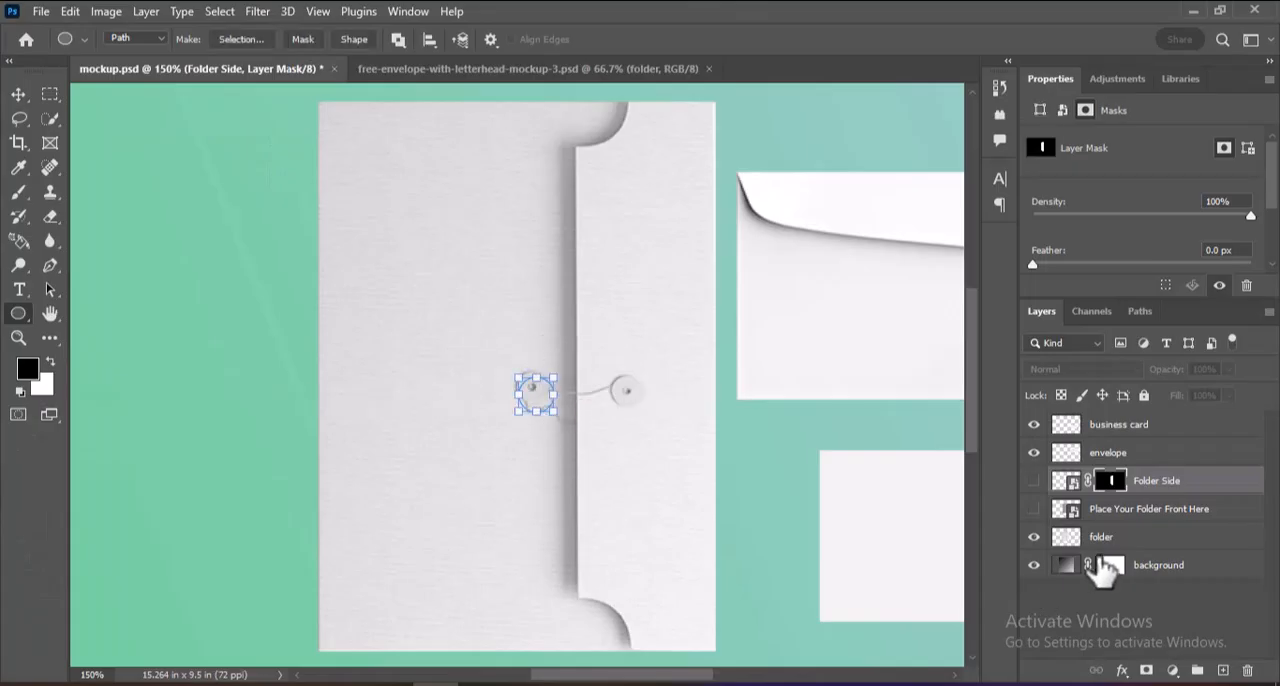
click(1100, 537)
drag(613, 378, 651, 420)
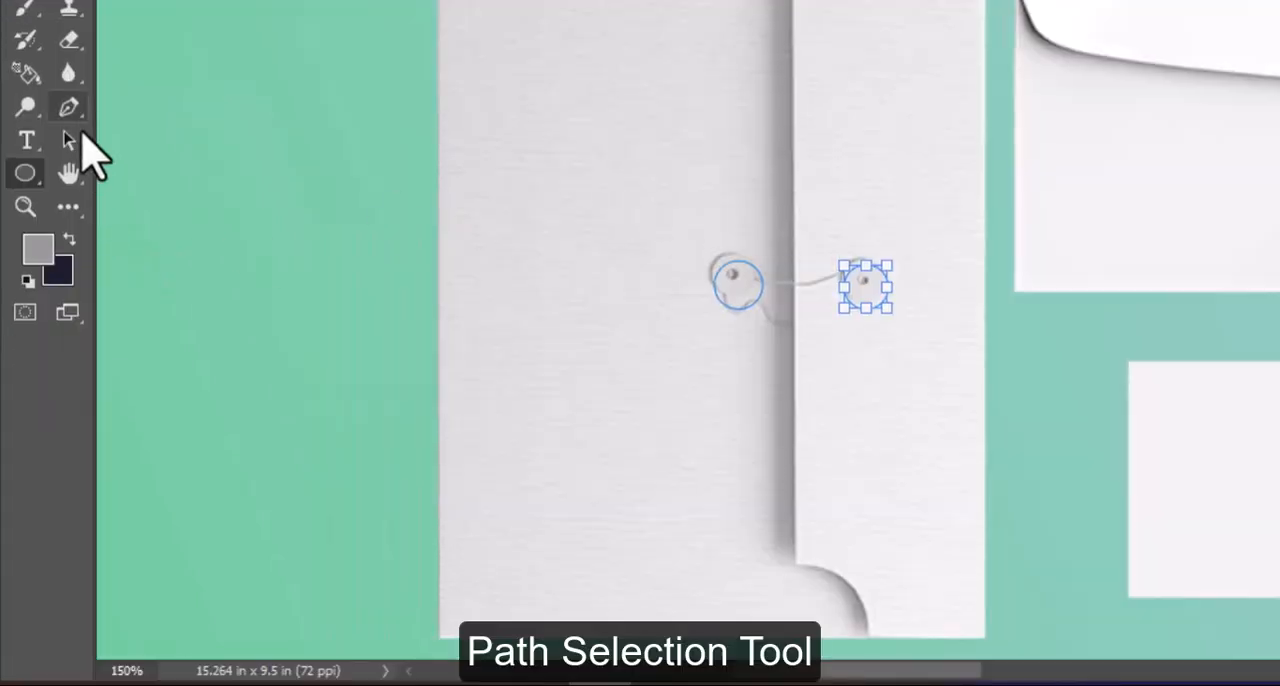
Move the circular path on the folder front onto its string button and resize it to about 0.3 in.
click(68, 140)
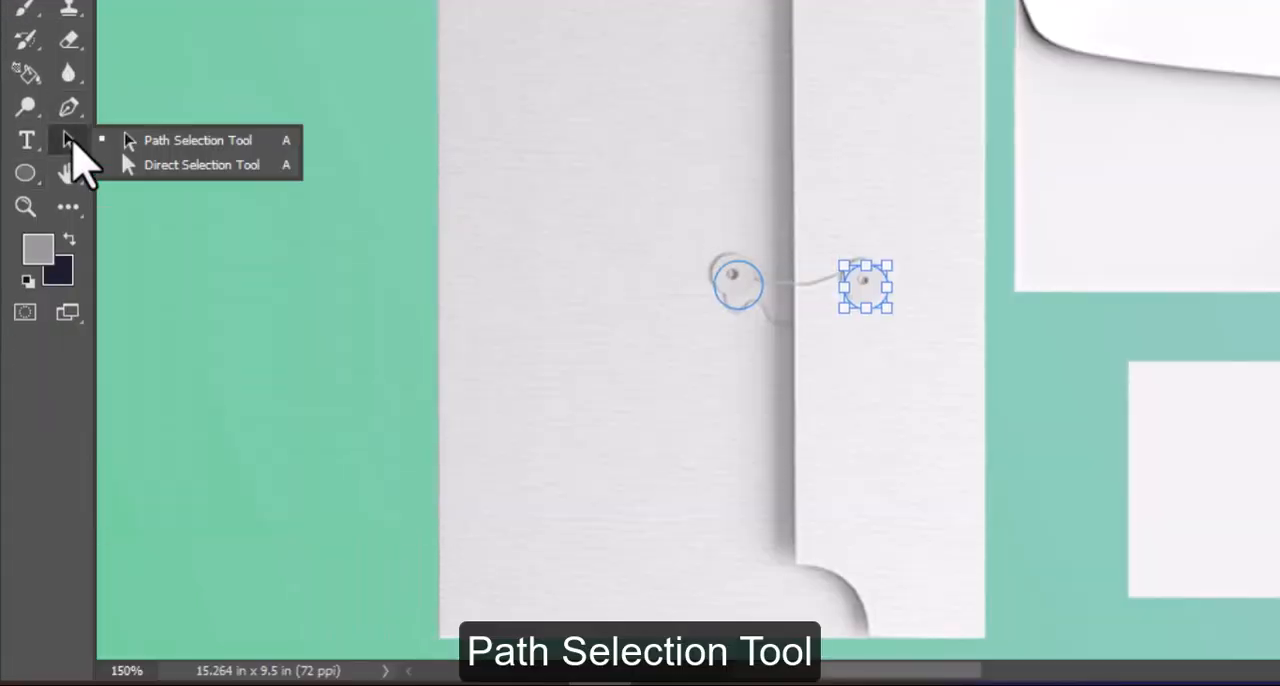
click(156, 141)
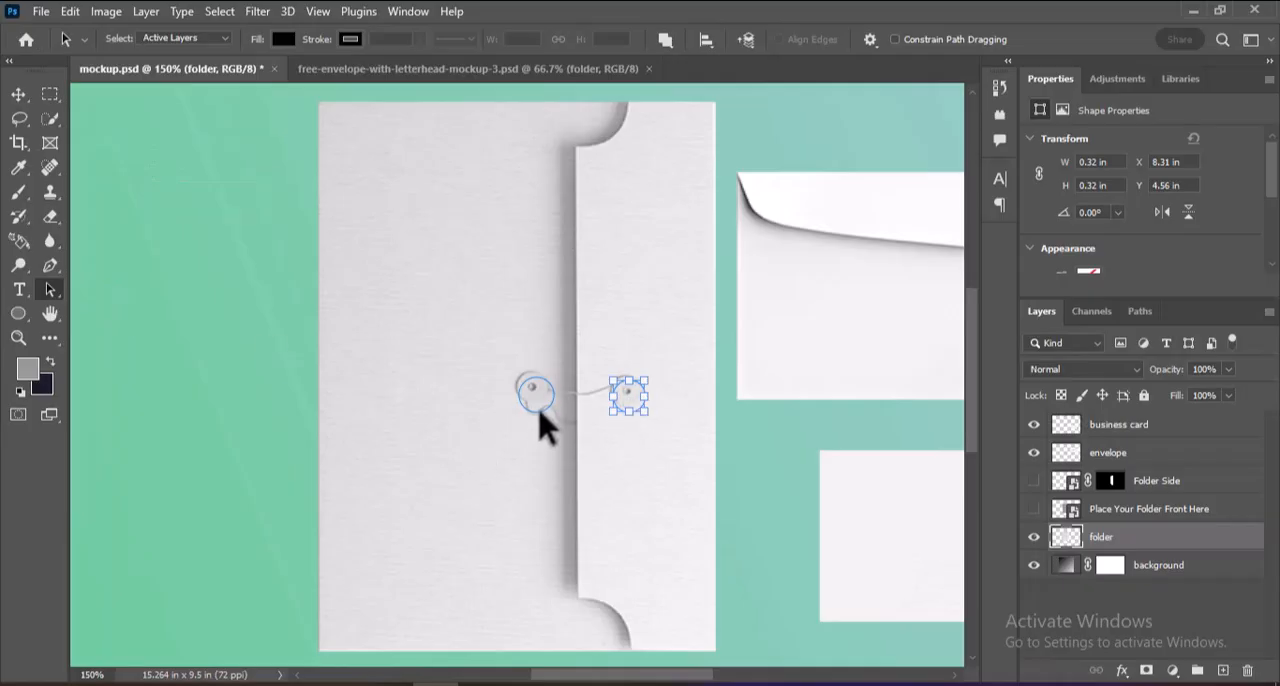
drag(539, 409, 534, 408)
key(ctrl+plus)
key(ctrl+plus)
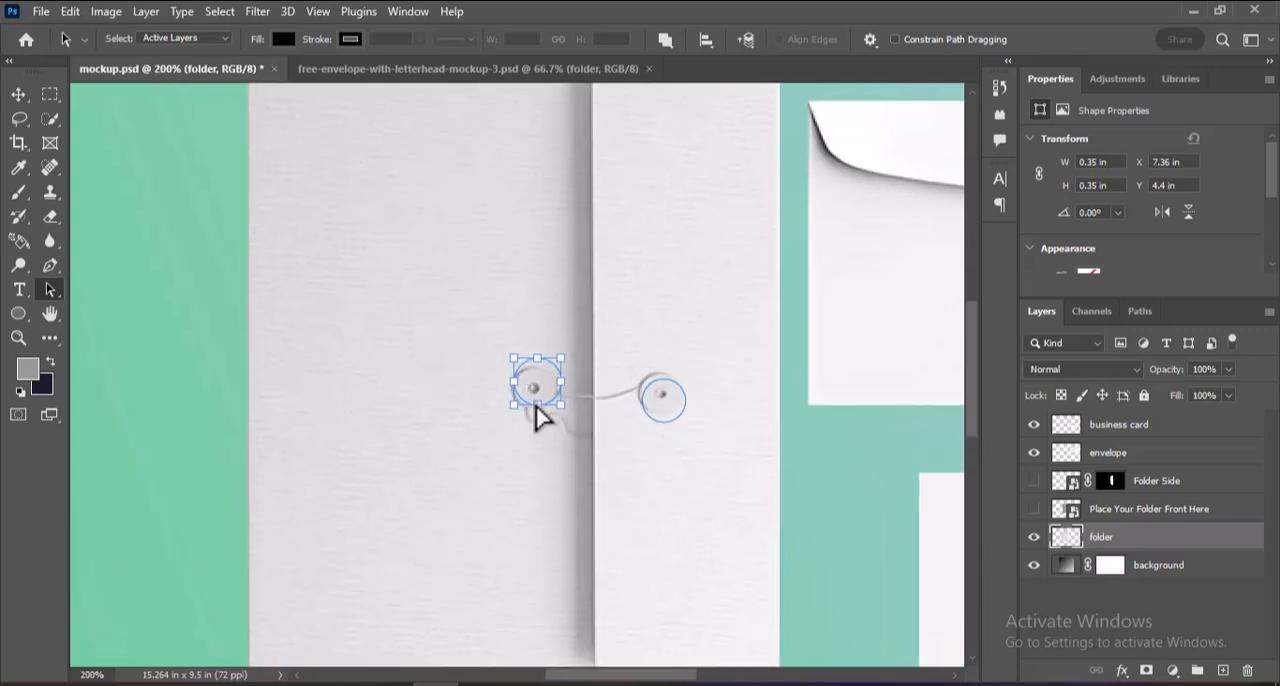
drag(567, 360, 566, 374)
drag(578, 431, 567, 419)
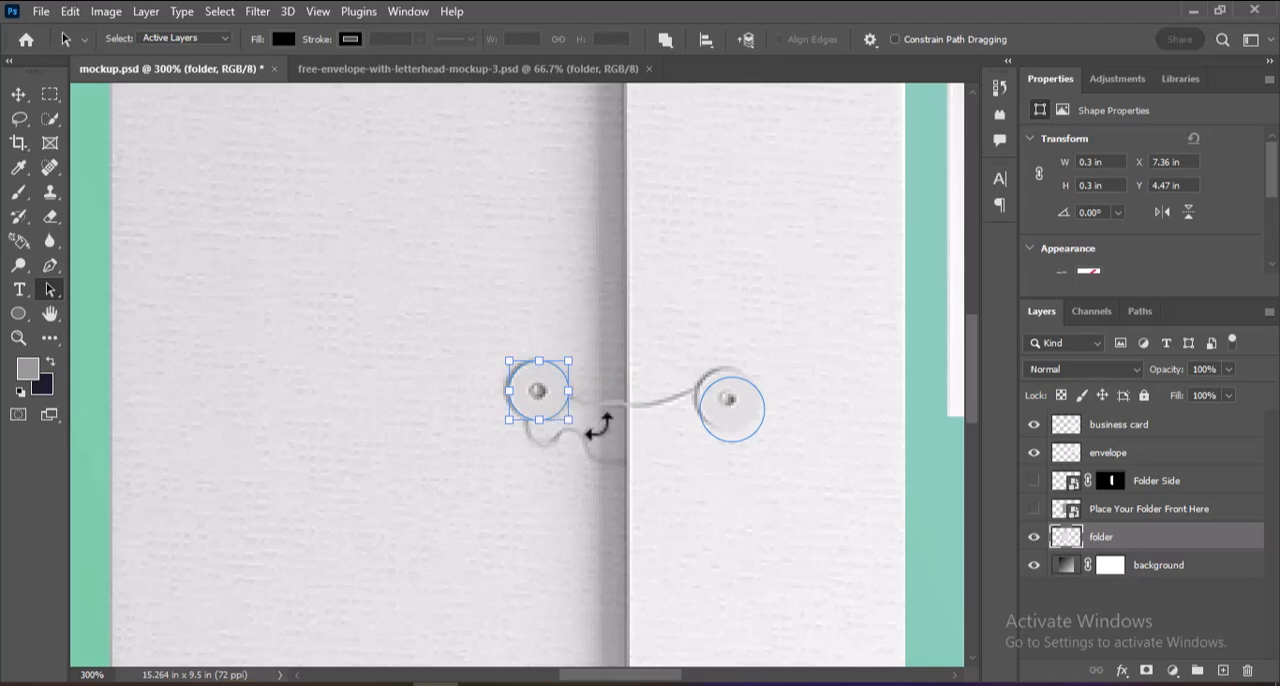
Adjust the flap's circular path to fit exactly around its string button.
click(763, 424)
mouse_move(762, 423)
mouse_down()
mouse_move(757, 413)
mouse_move(759, 427)
mouse_up()
click(778, 441)
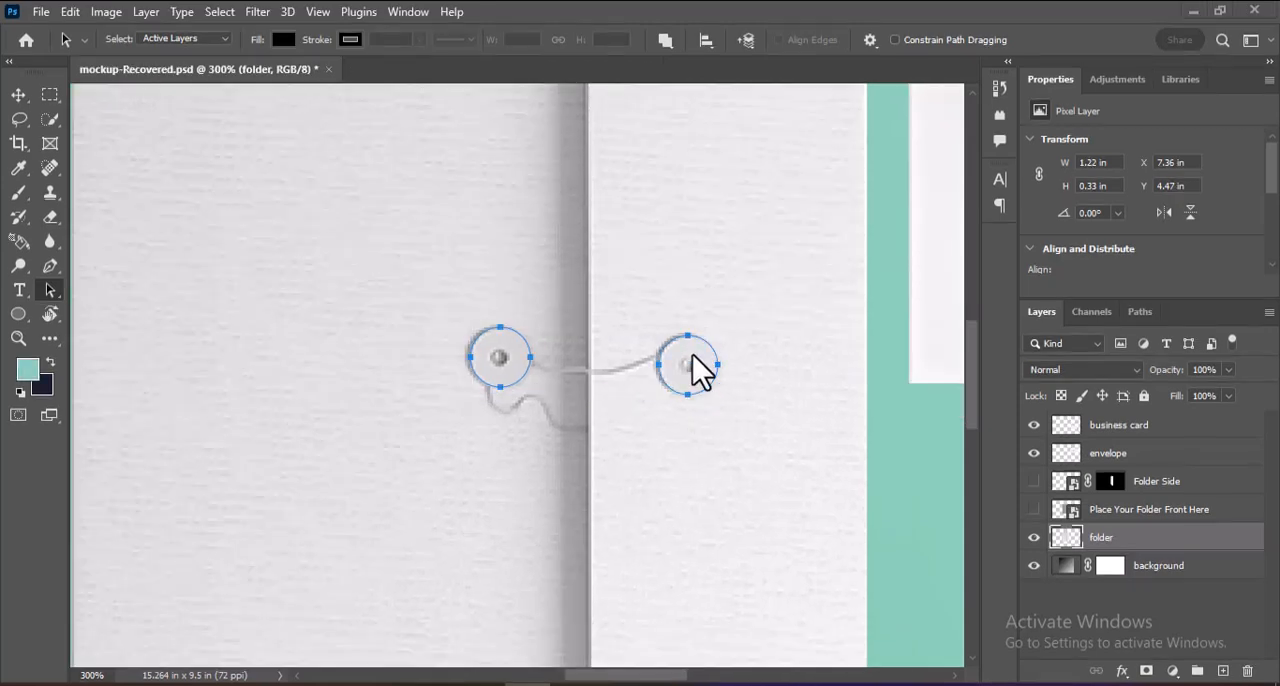
Turn both button paths into a new anti-aliased selection with a feather radius of 0 pixels.
right_click(700, 372)
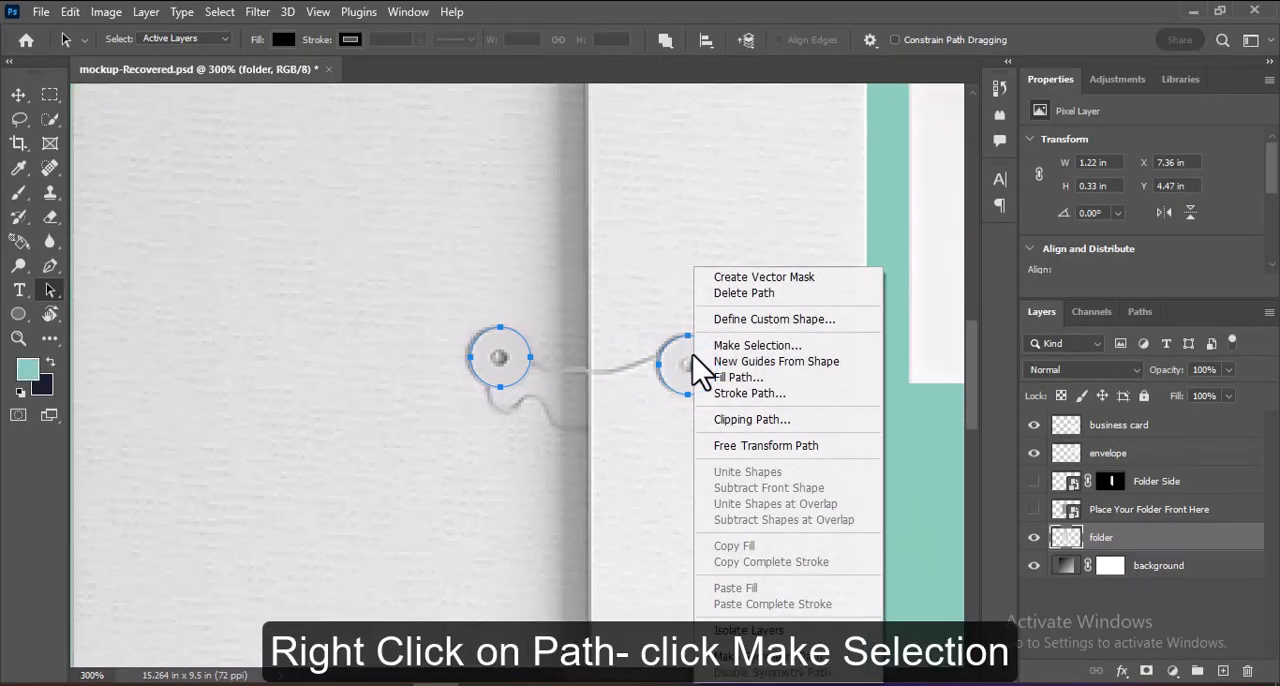
click(781, 349)
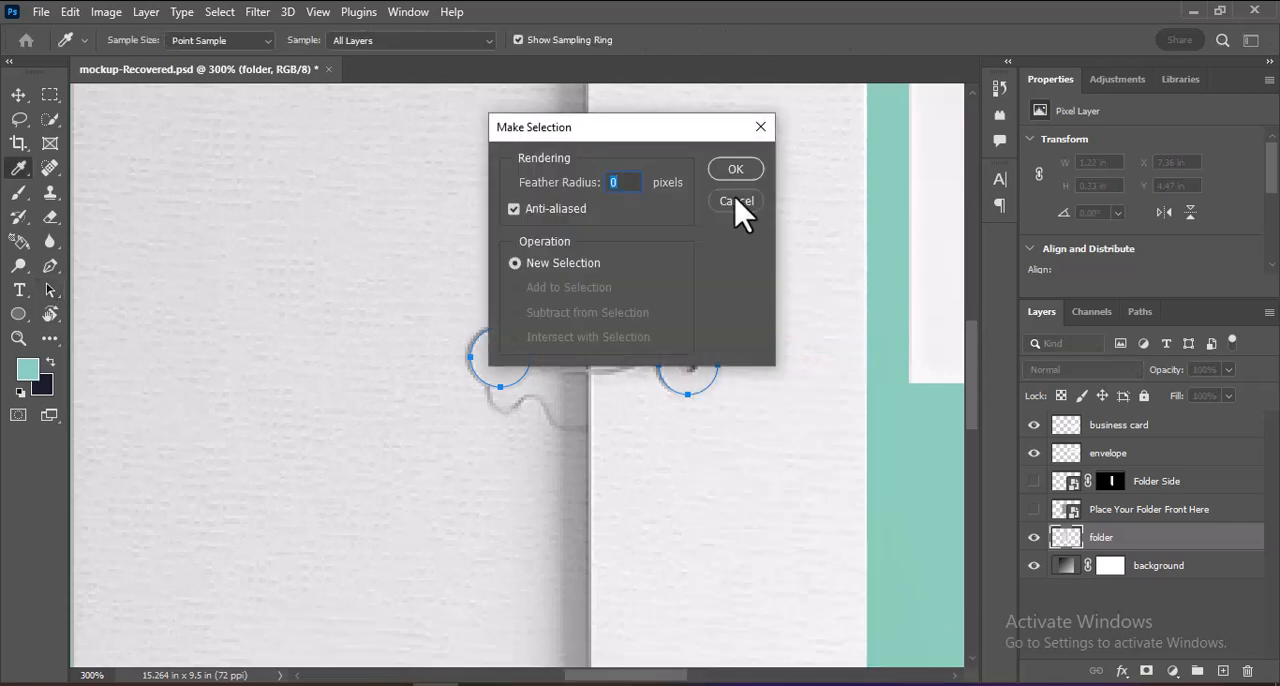
click(748, 170)
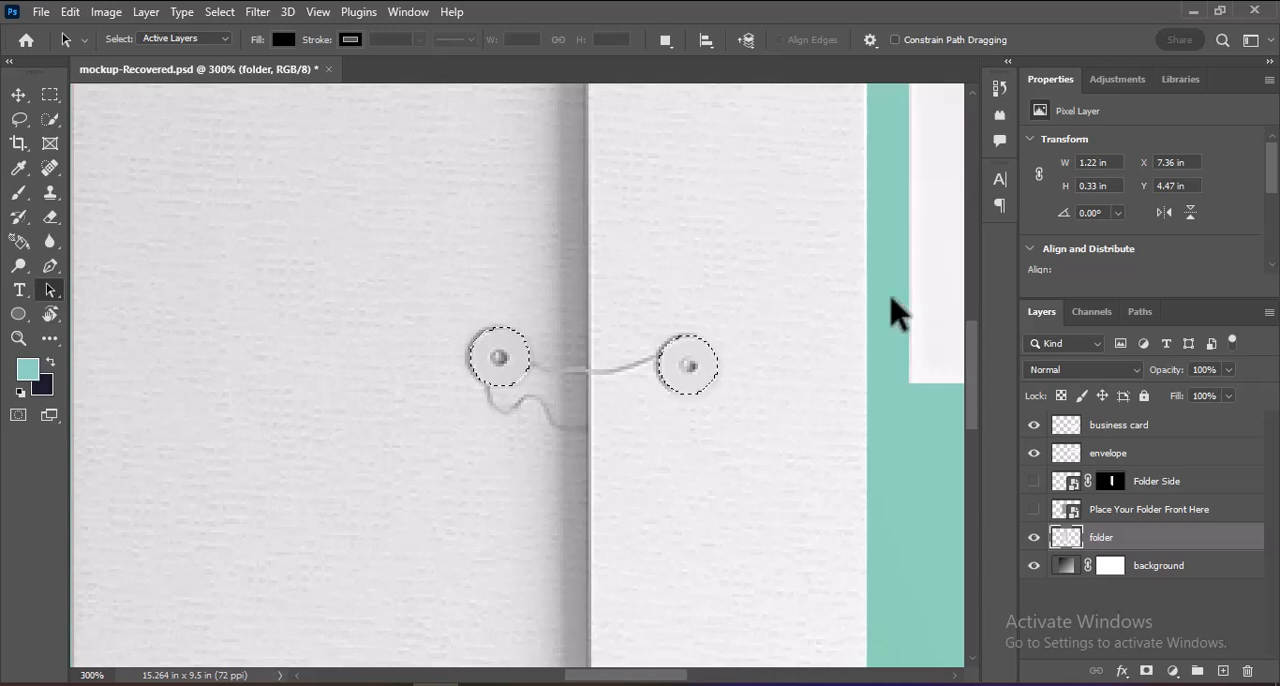
Add a Solid Color fill layer in 99cccc above Folder Side, limited to the selected string buttons.
click(1195, 482)
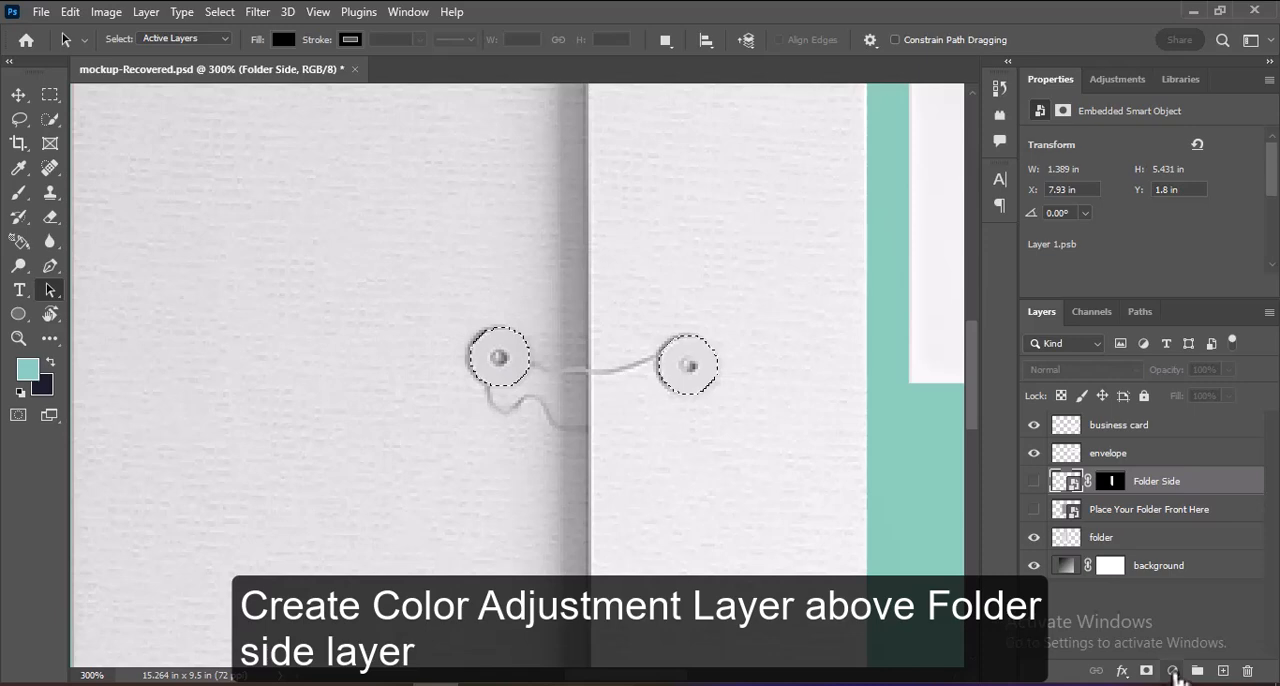
click(1173, 671)
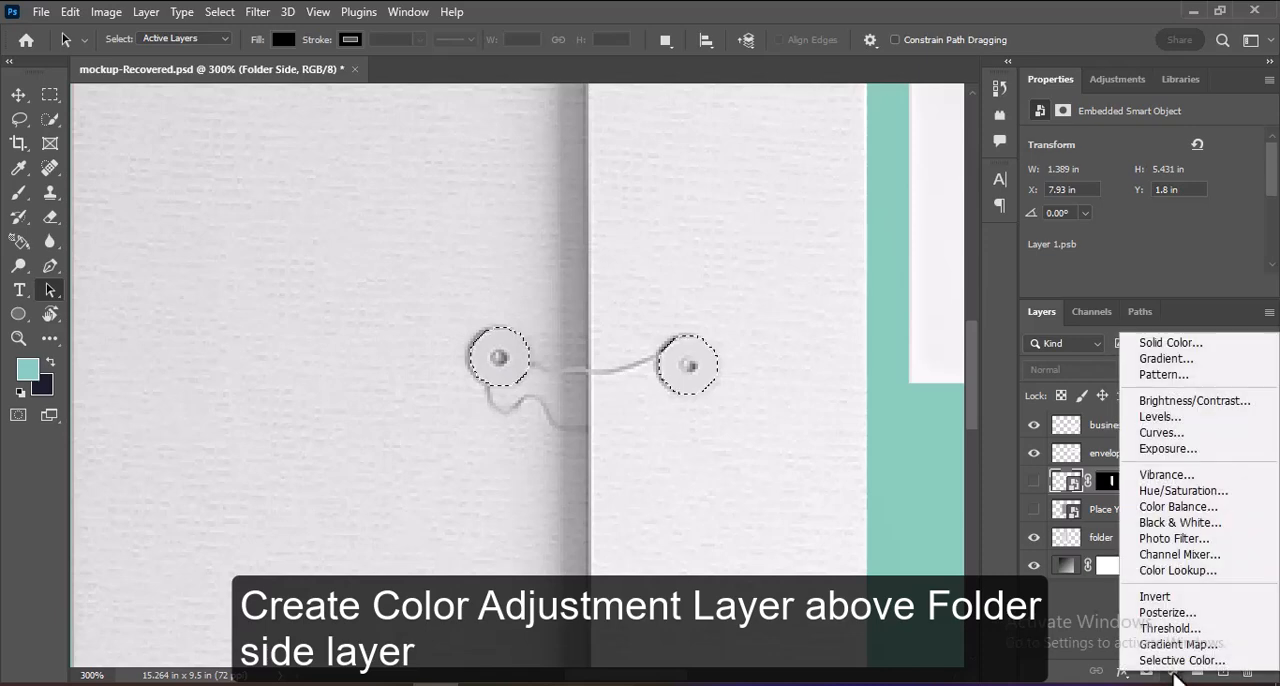
click(1167, 340)
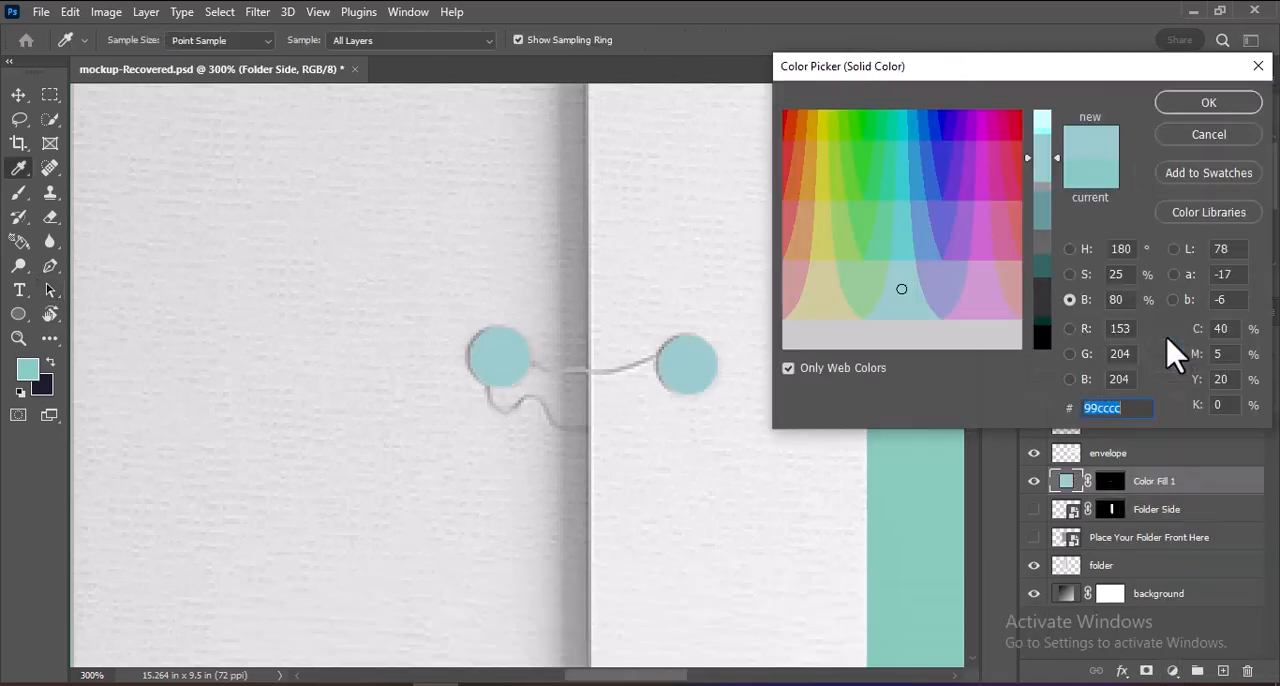
click(1210, 104)
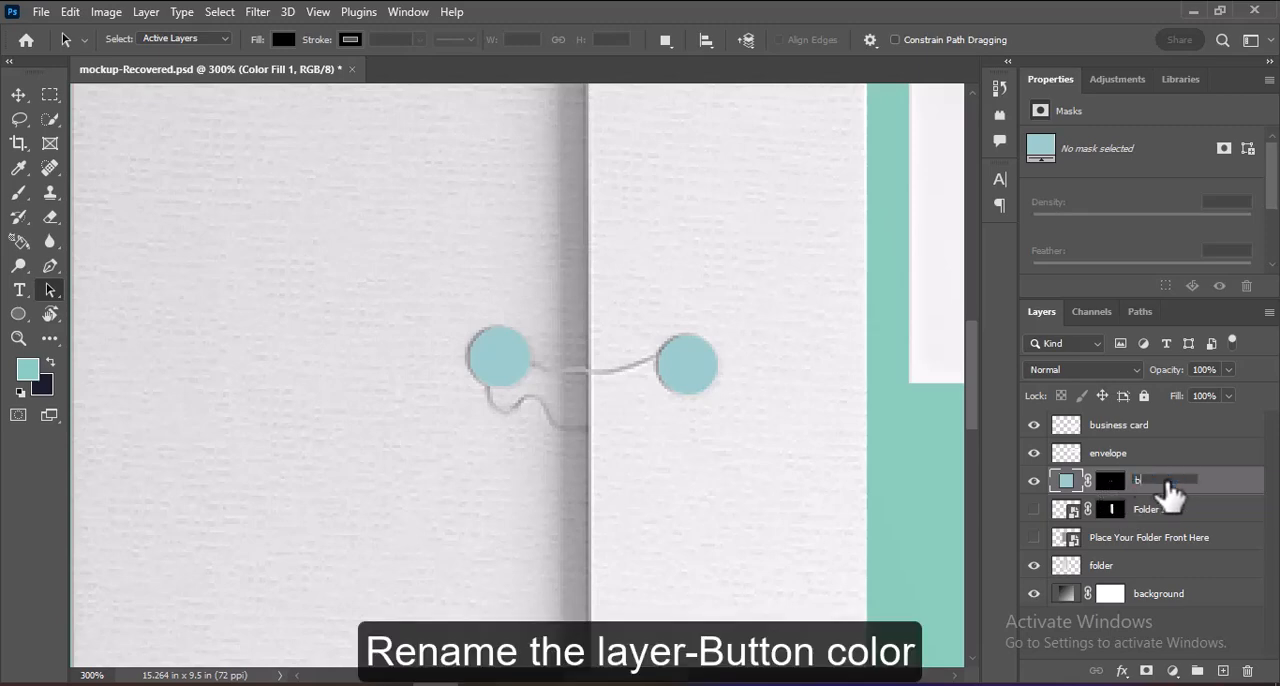
Rename the color fill layer to button color, make its mask active, and lower the layer's opacity to 66%.
text(on color)
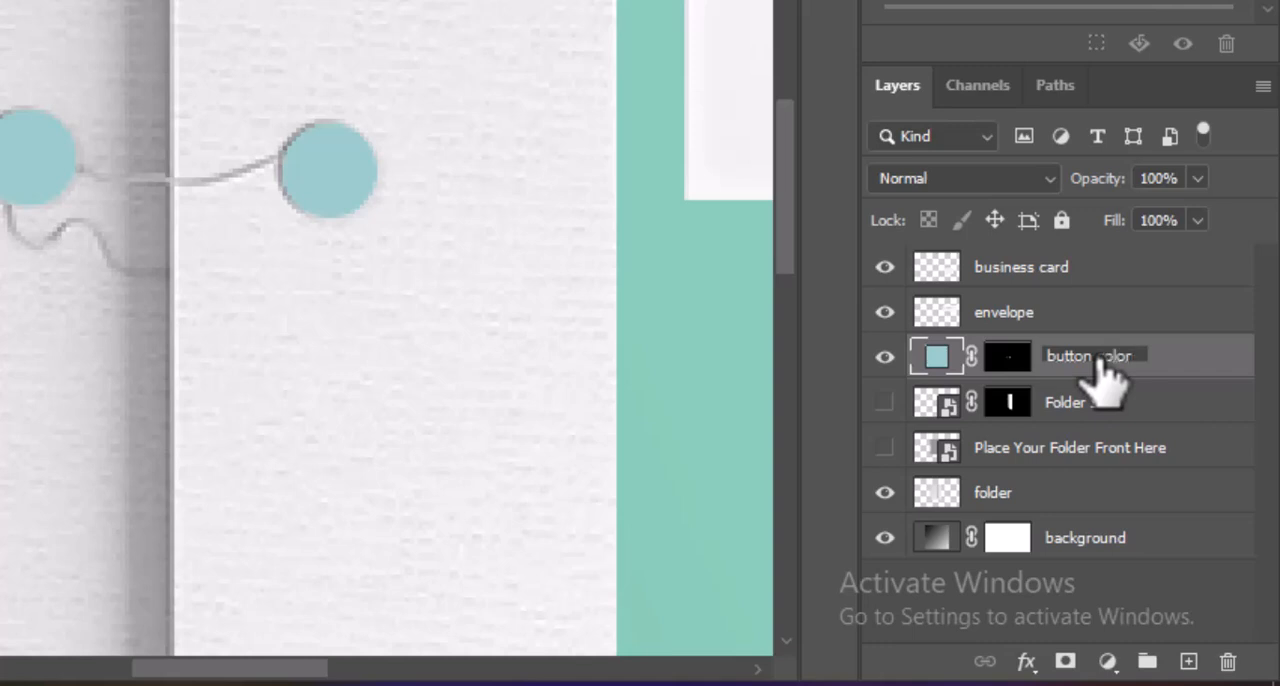
click(1012, 366)
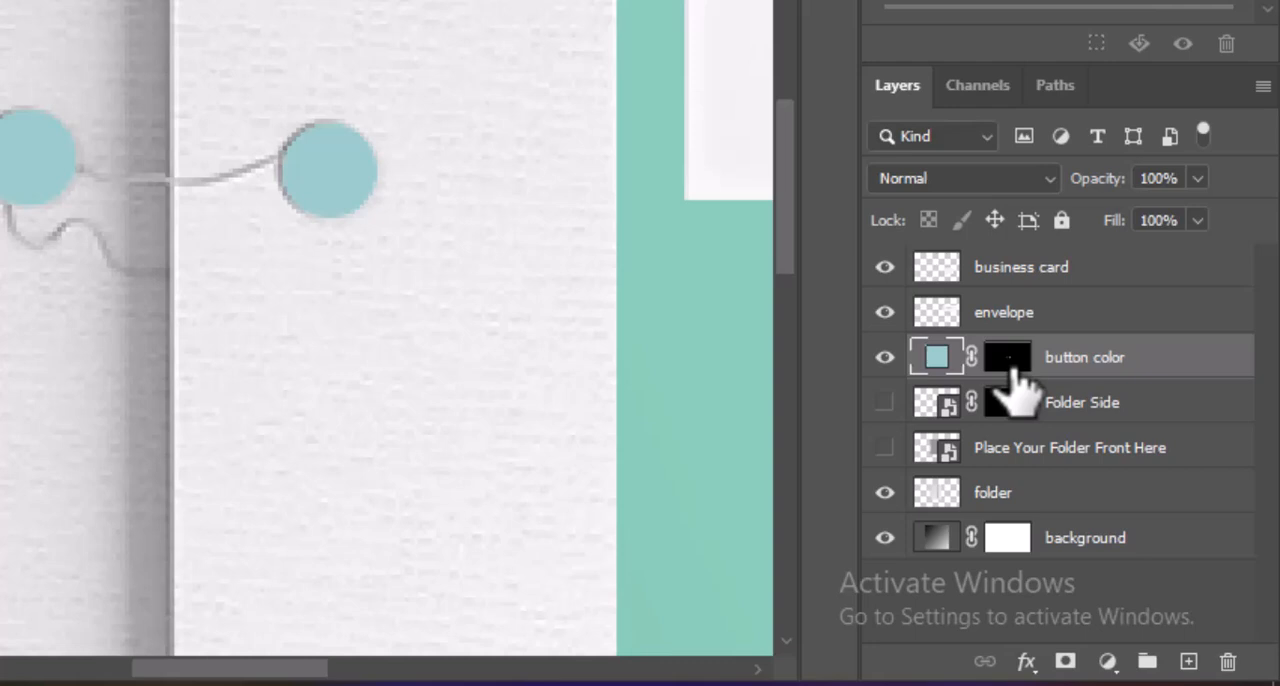
click(1197, 178)
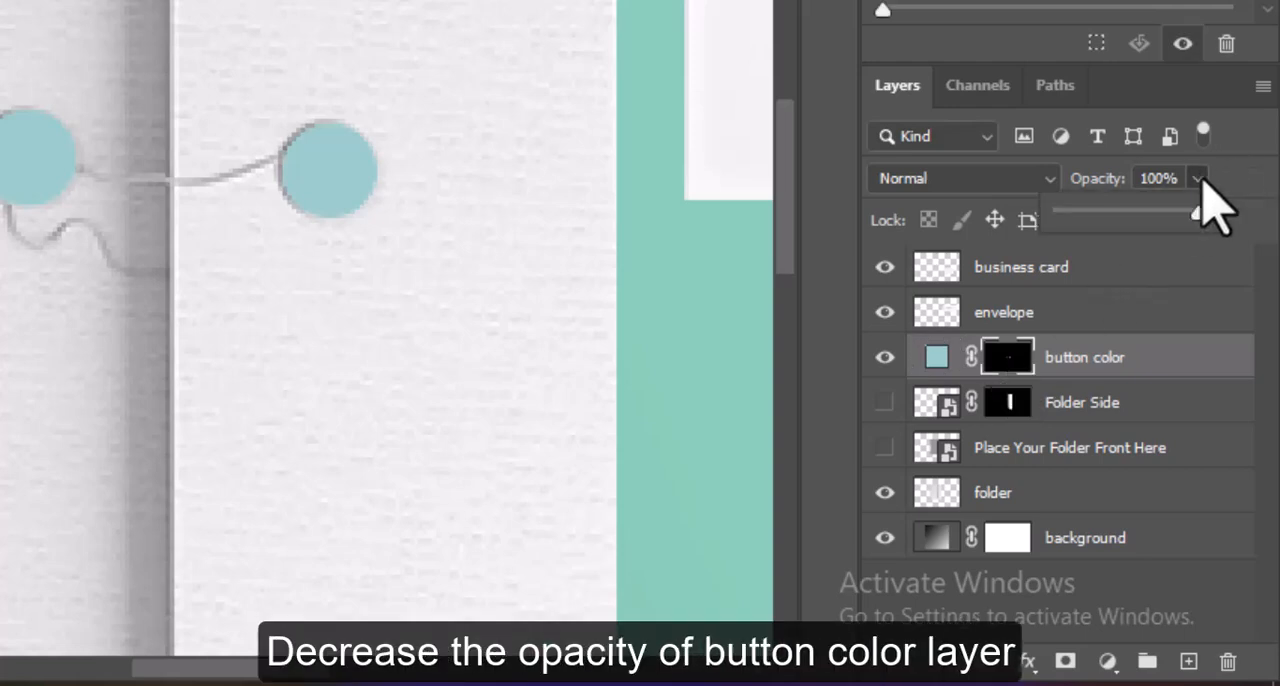
click(1151, 214)
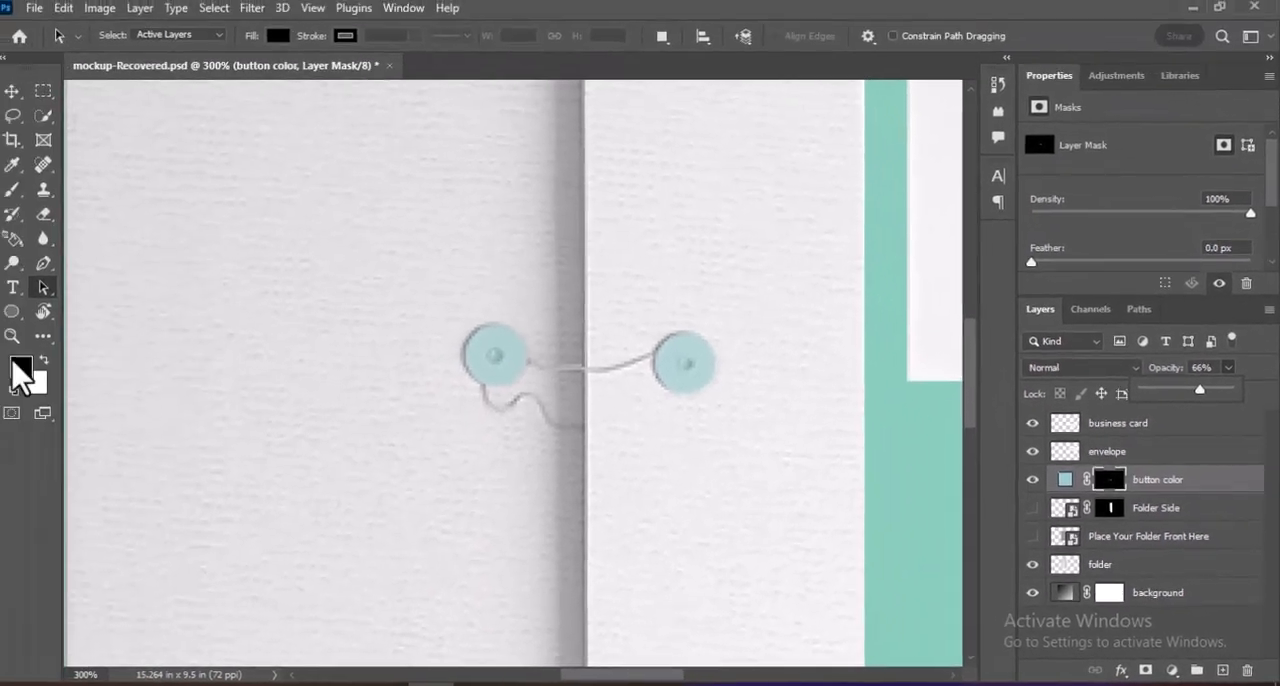
Mask out the small centre holes of both string buttons on the button color layer by painting black with a soft 7 px brush.
key(v)
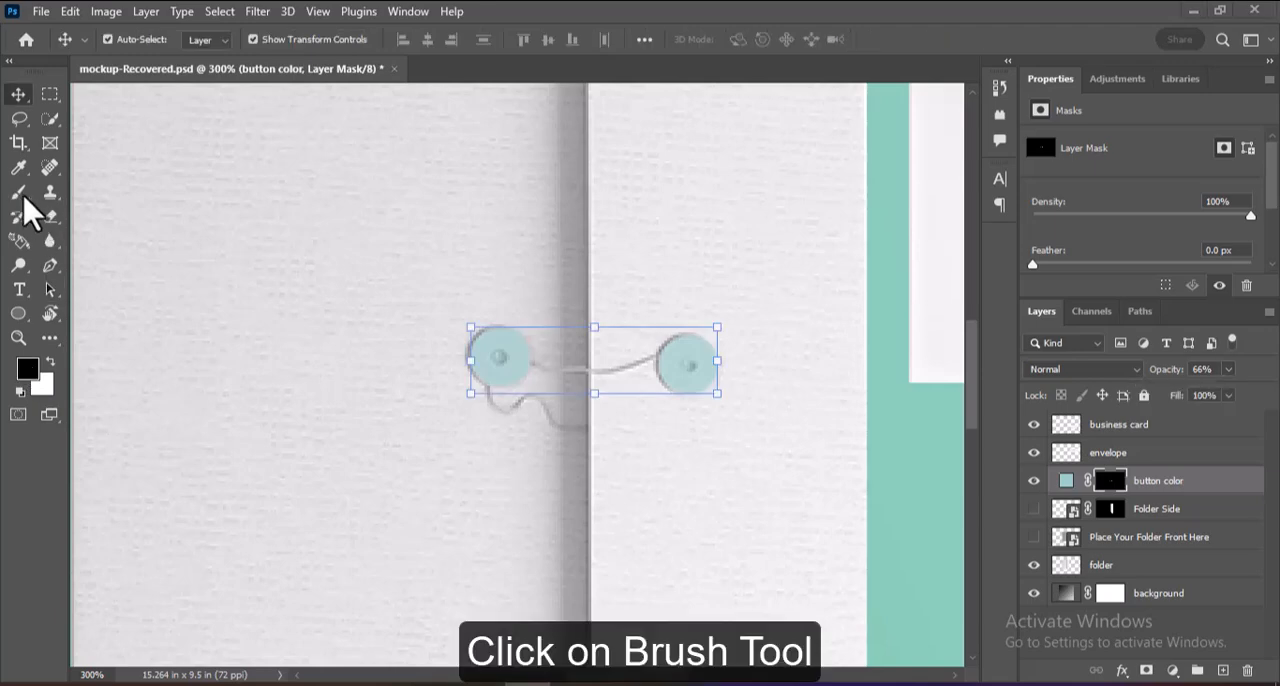
click(20, 193)
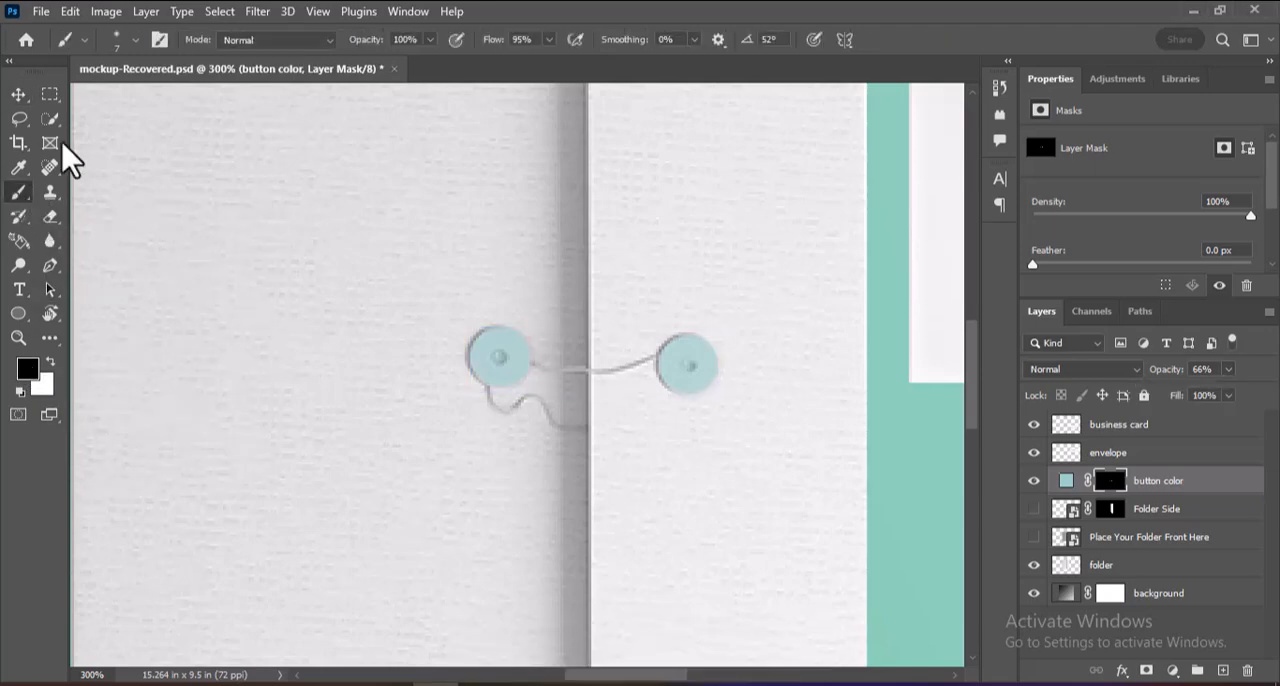
click(137, 40)
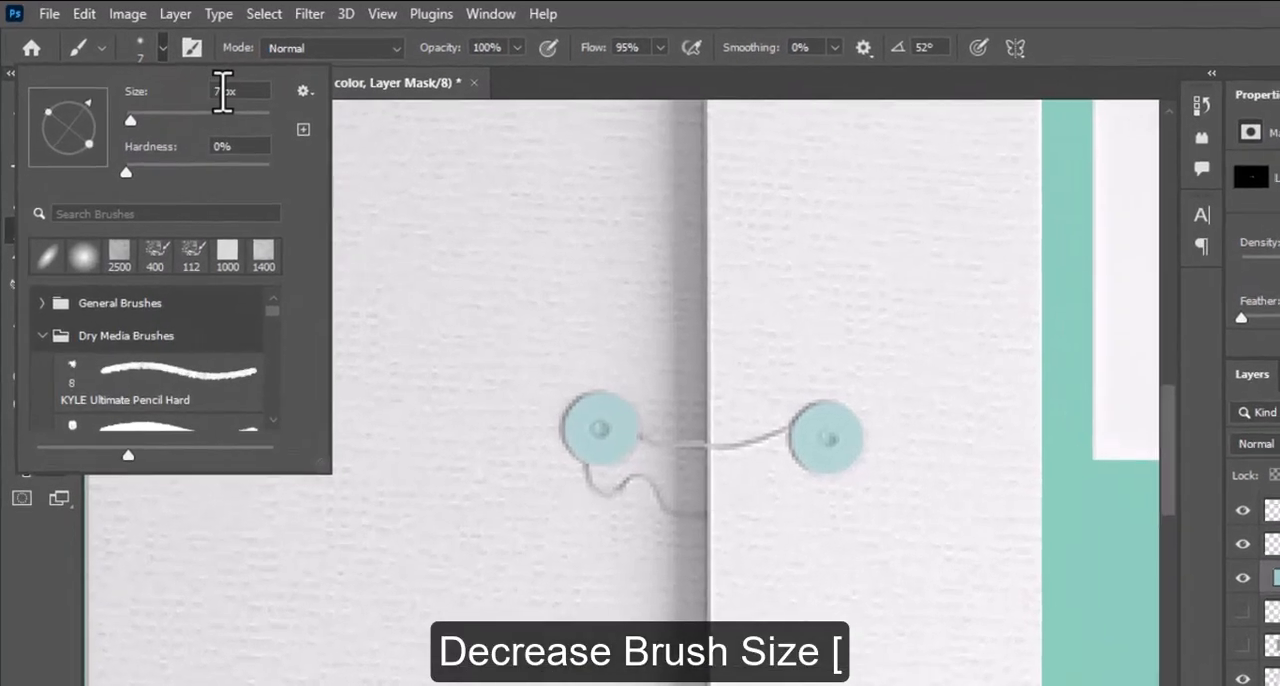
drag(688, 447, 640, 444)
click(17, 616)
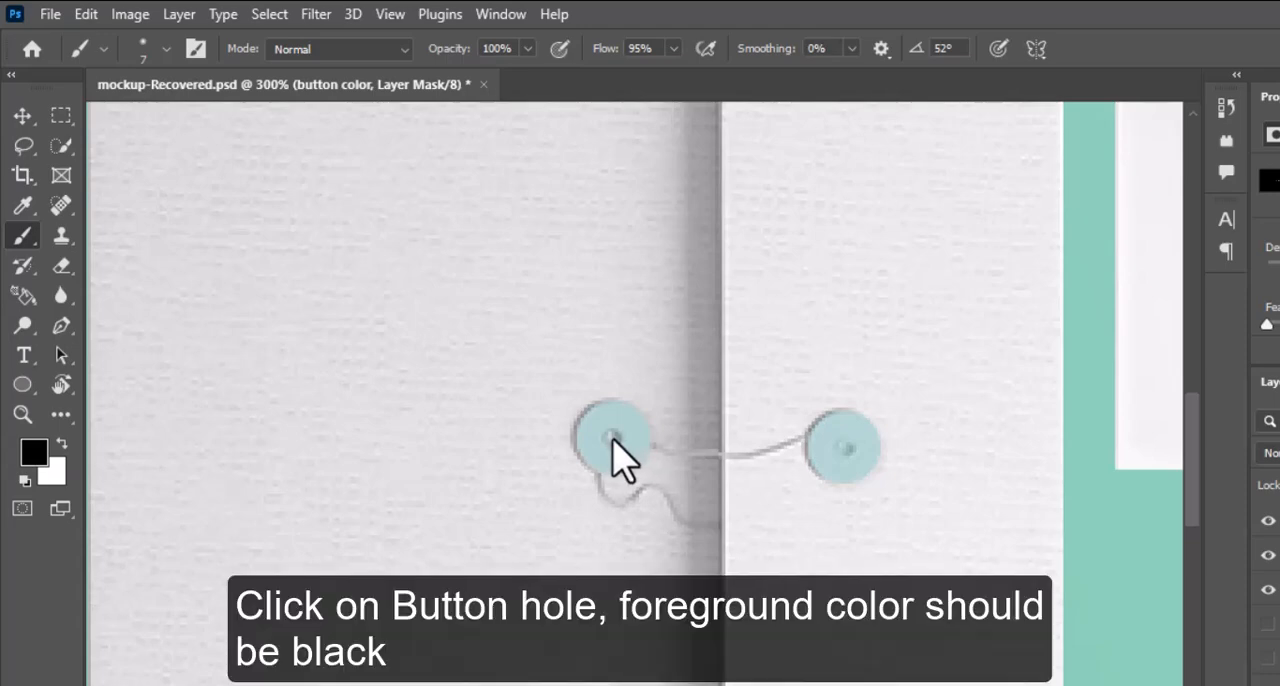
click(613, 439)
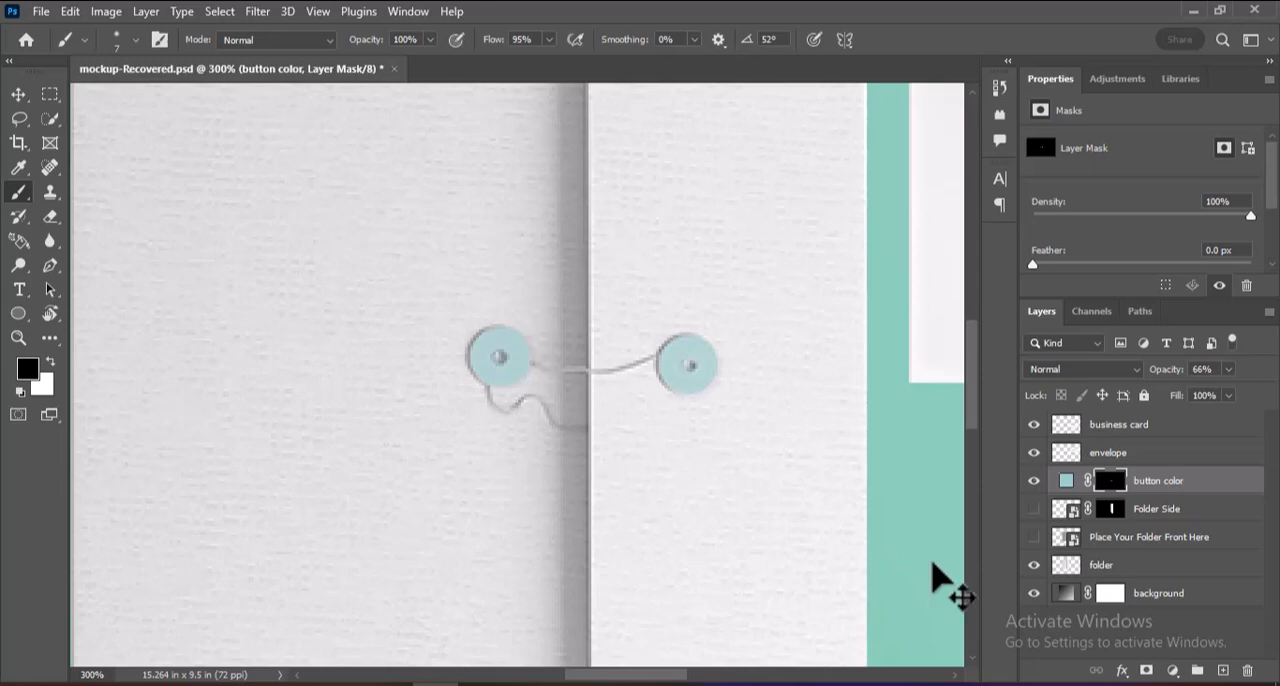
Reset the button color layer's opacity to 100%.
click(1229, 370)
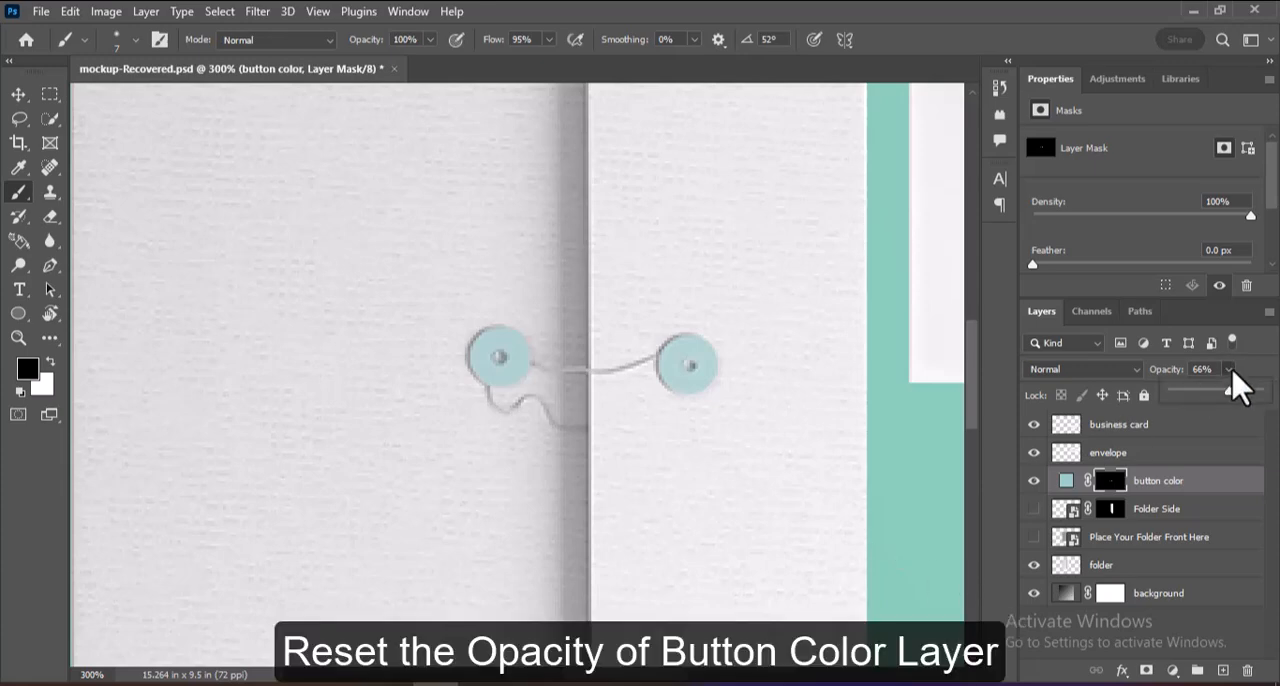
drag(1229, 390, 1271, 393)
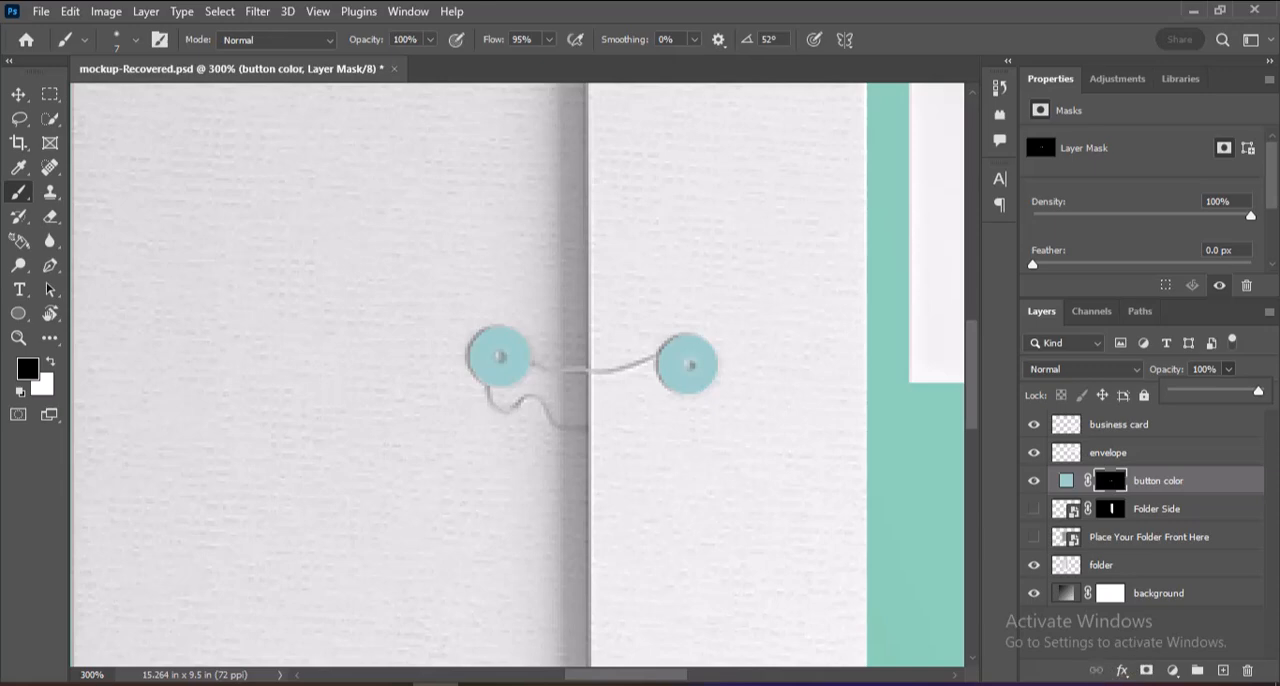
click(1072, 683)
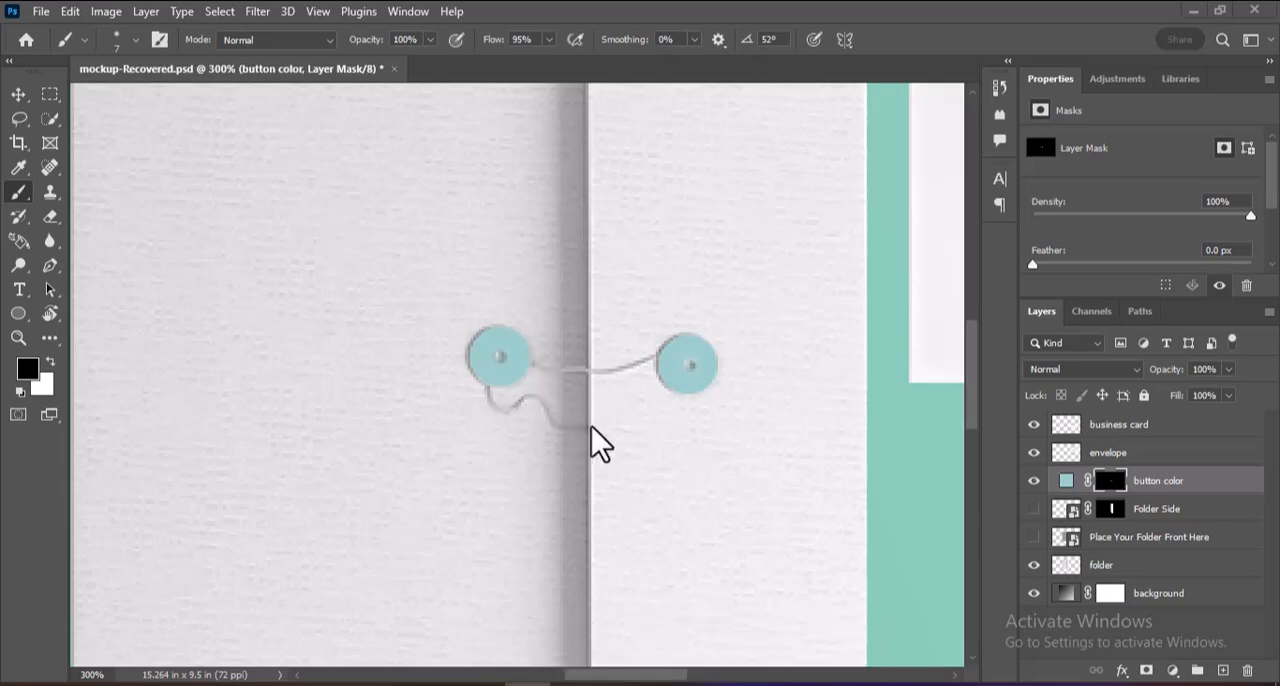
Select the folder's hanging string and the string joining the two buttons with Quick Selection, using the folder layer.
click(50, 118)
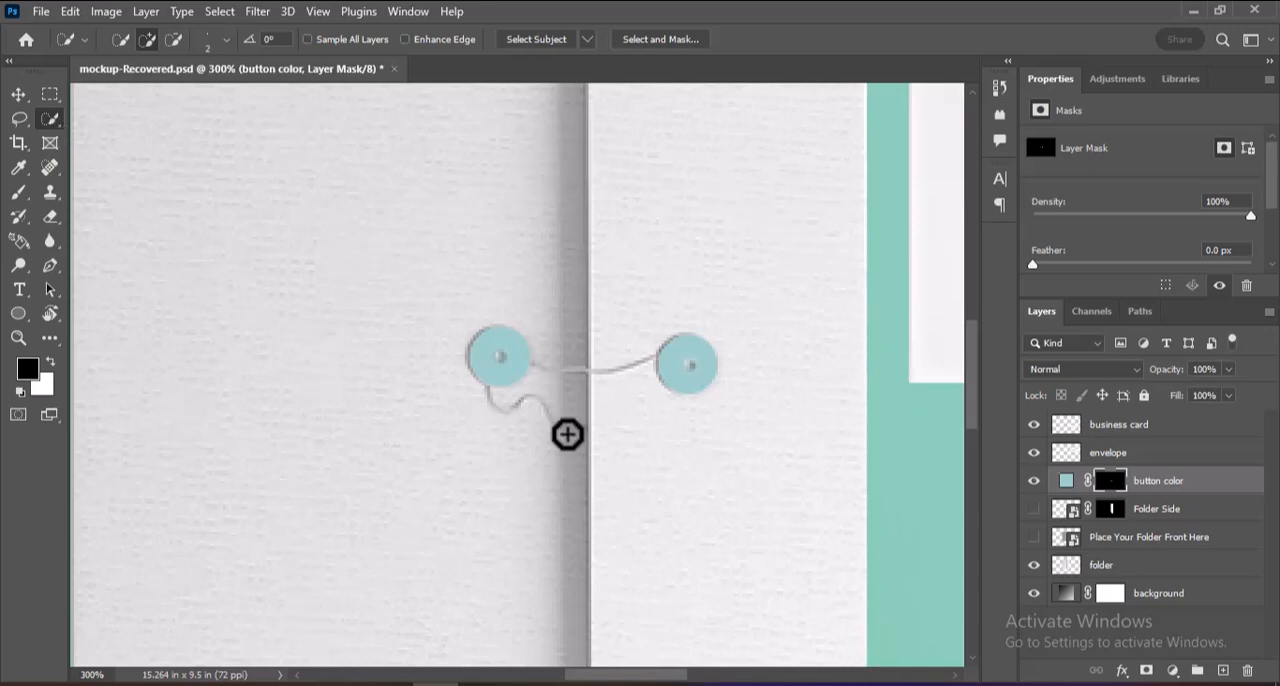
drag(566, 432, 494, 403)
mouse_move(578, 394)
mouse_down()
mouse_move(557, 374)
mouse_move(496, 398)
mouse_up()
mouse_move(585, 440)
mouse_down()
mouse_move(557, 440)
mouse_move(526, 409)
mouse_up()
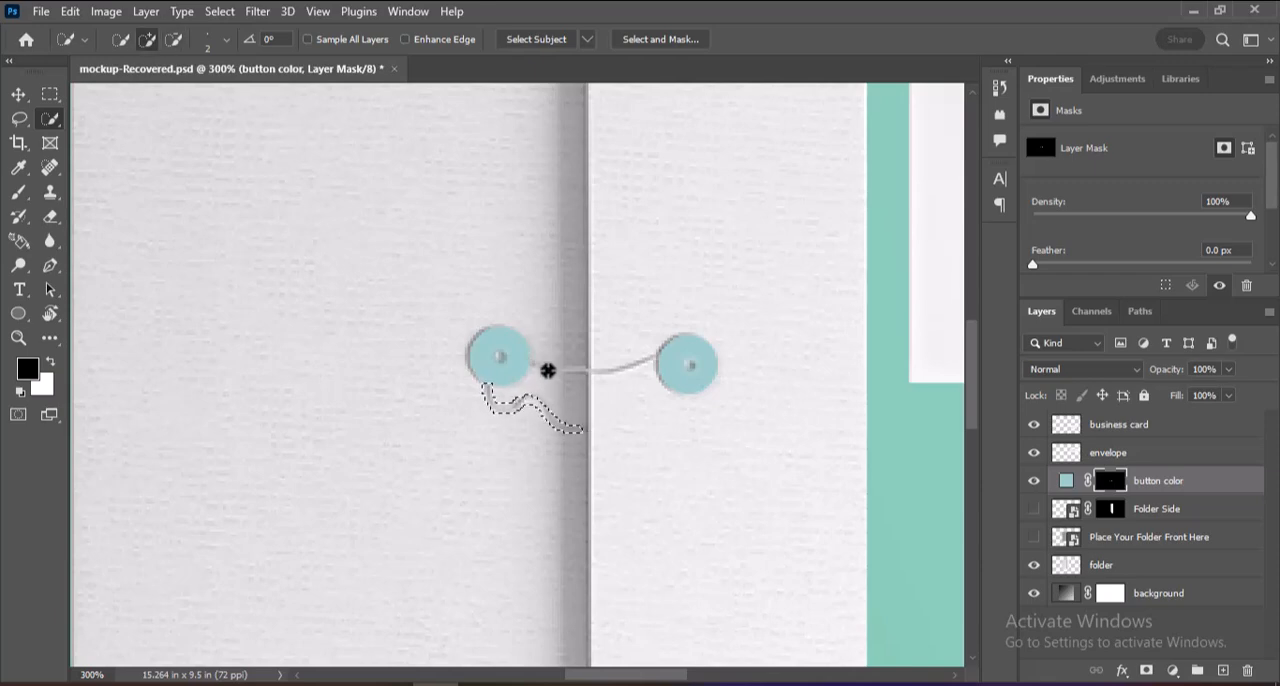
drag(546, 366, 654, 357)
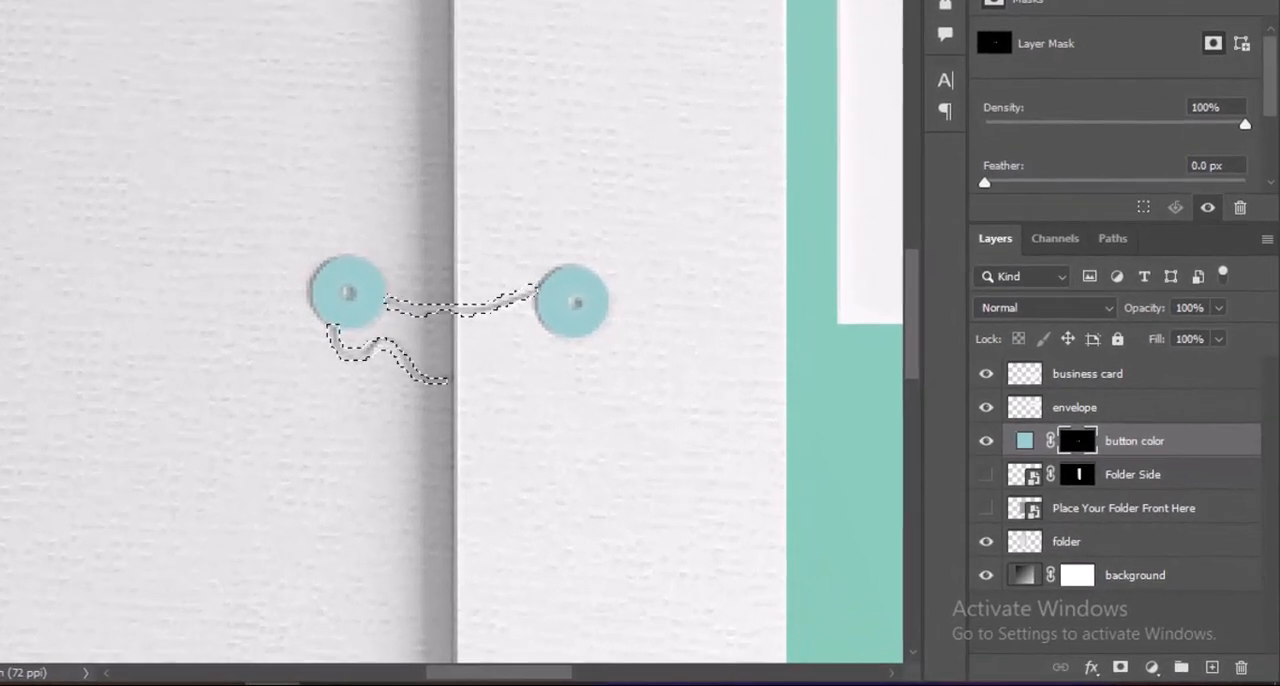
click(1101, 565)
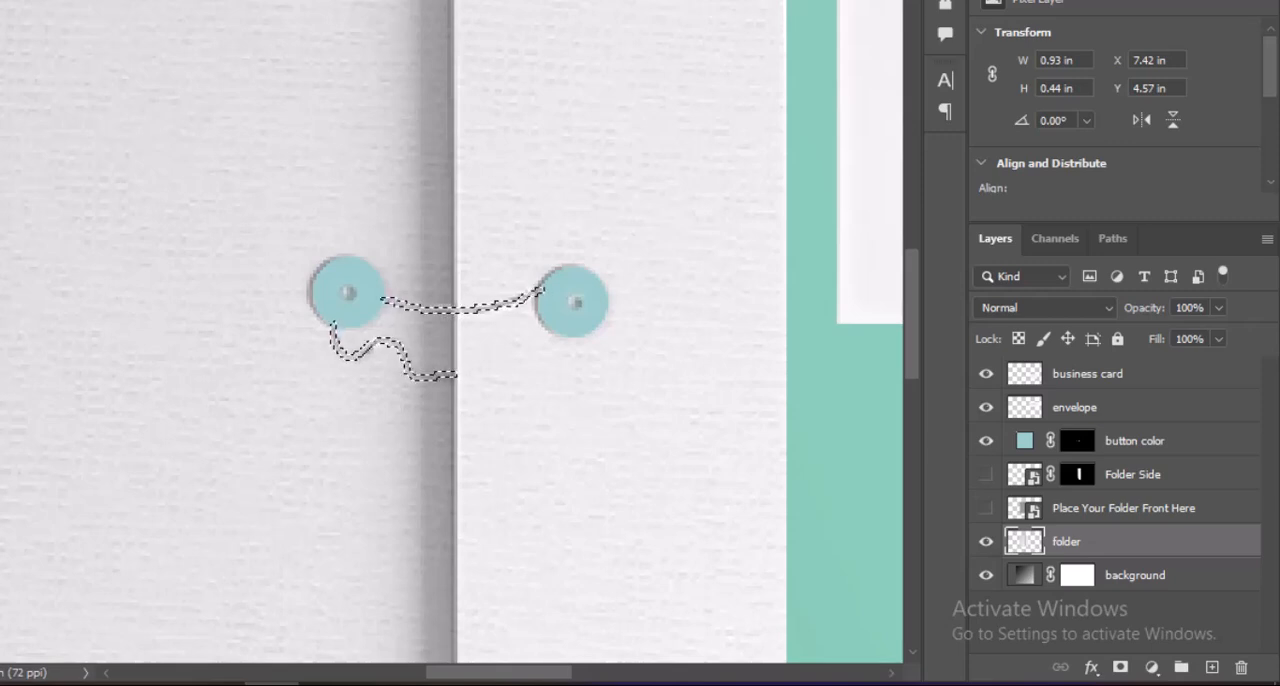
key(v)
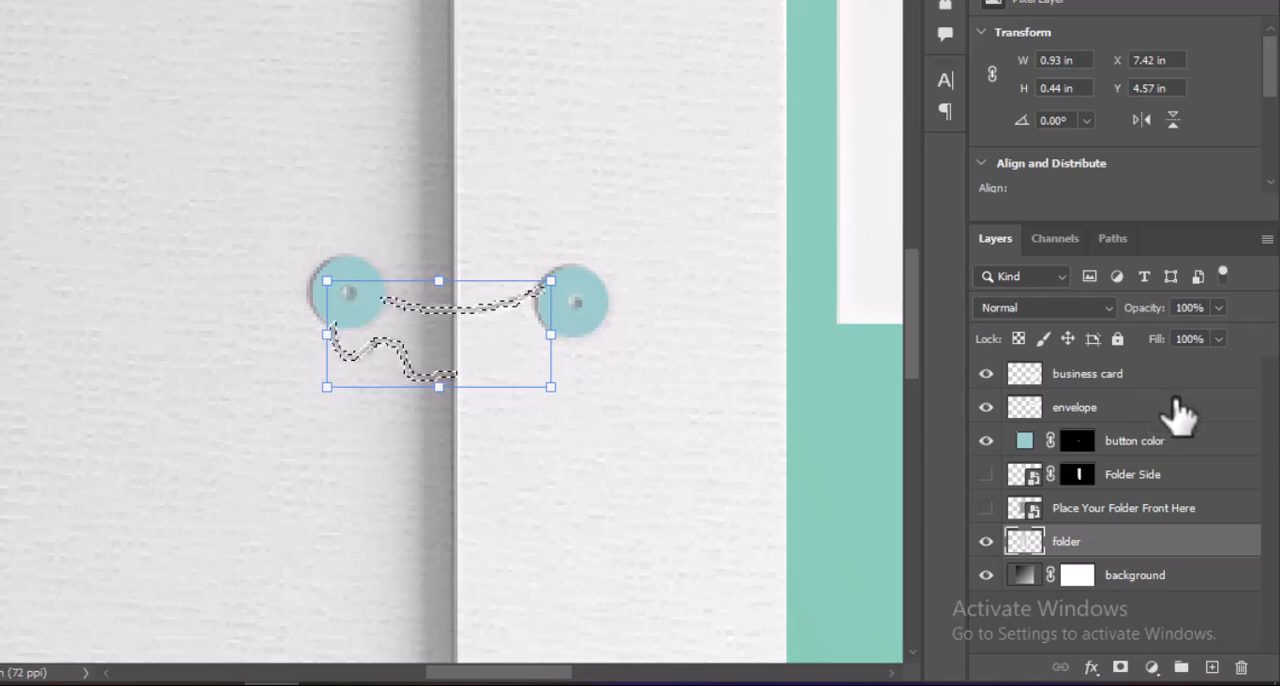
Add a Solid Color fill layer in 99cccc above button color, limited to the selected strings.
click(1203, 450)
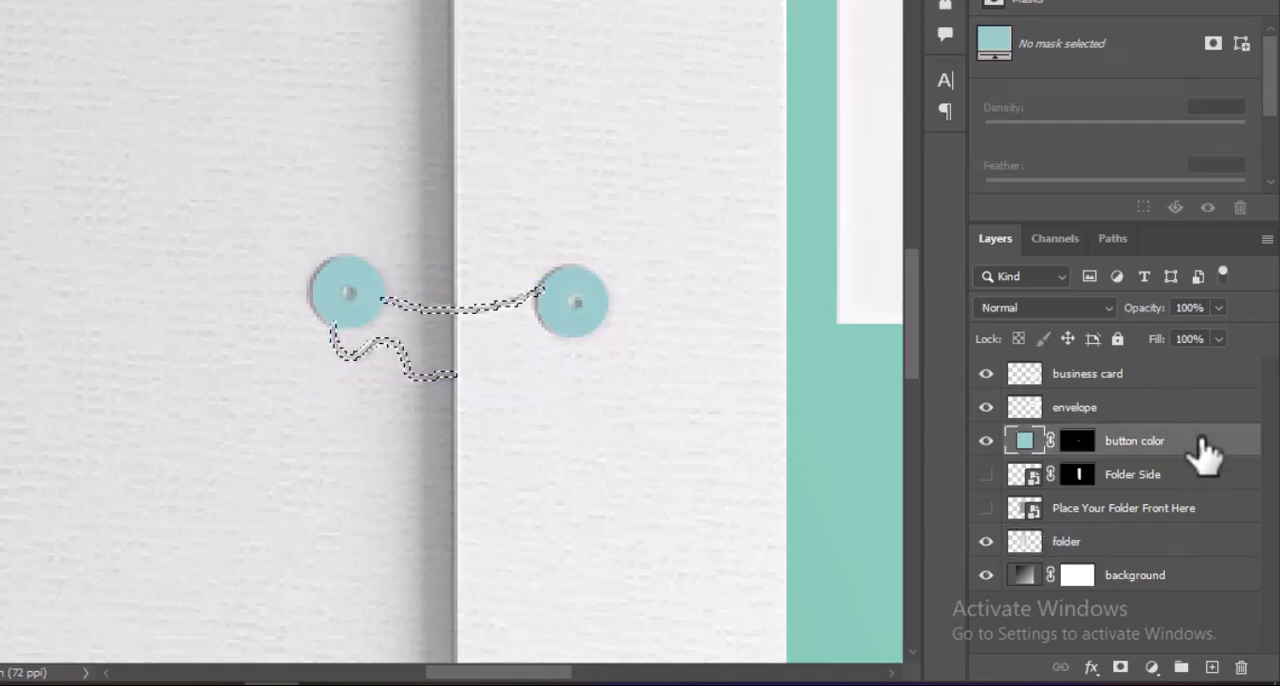
click(1122, 667)
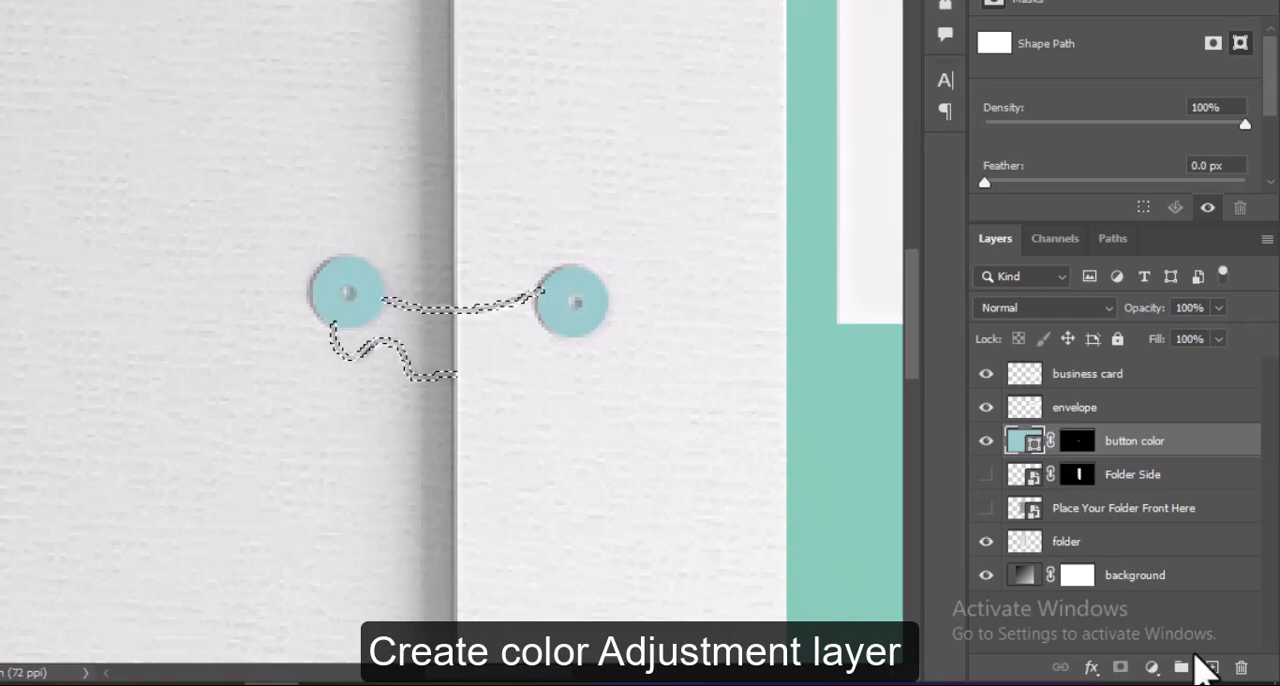
click(1151, 667)
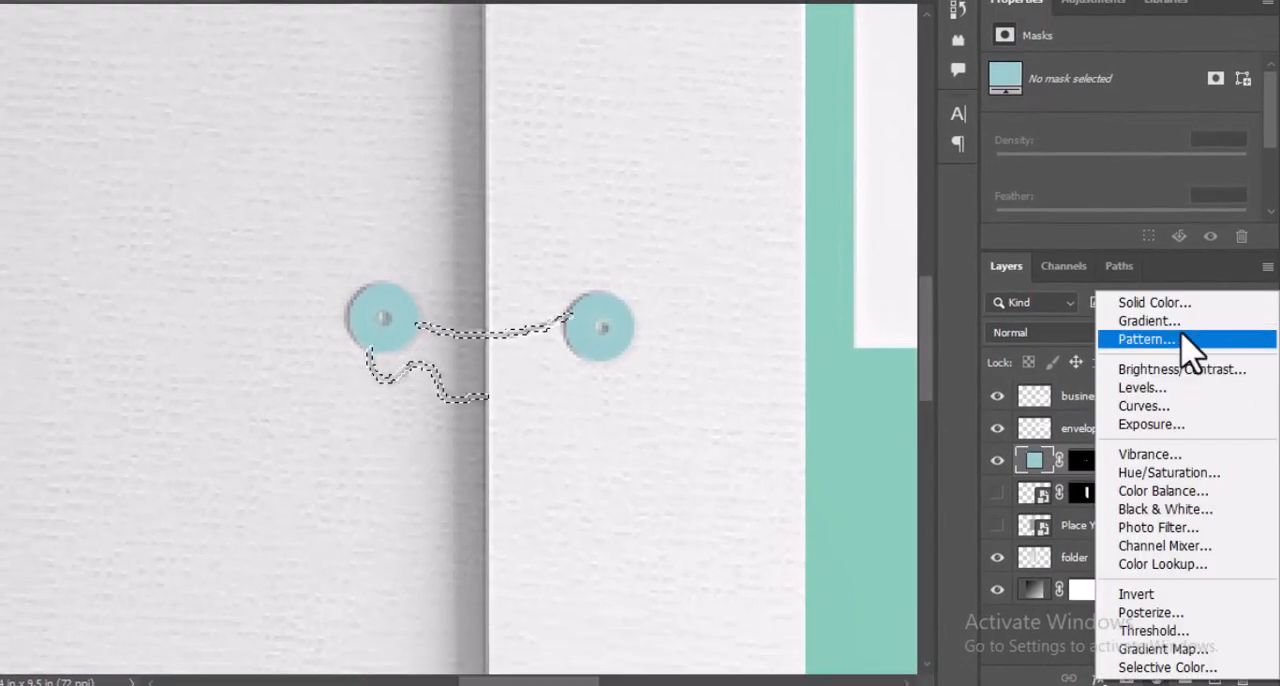
click(1185, 304)
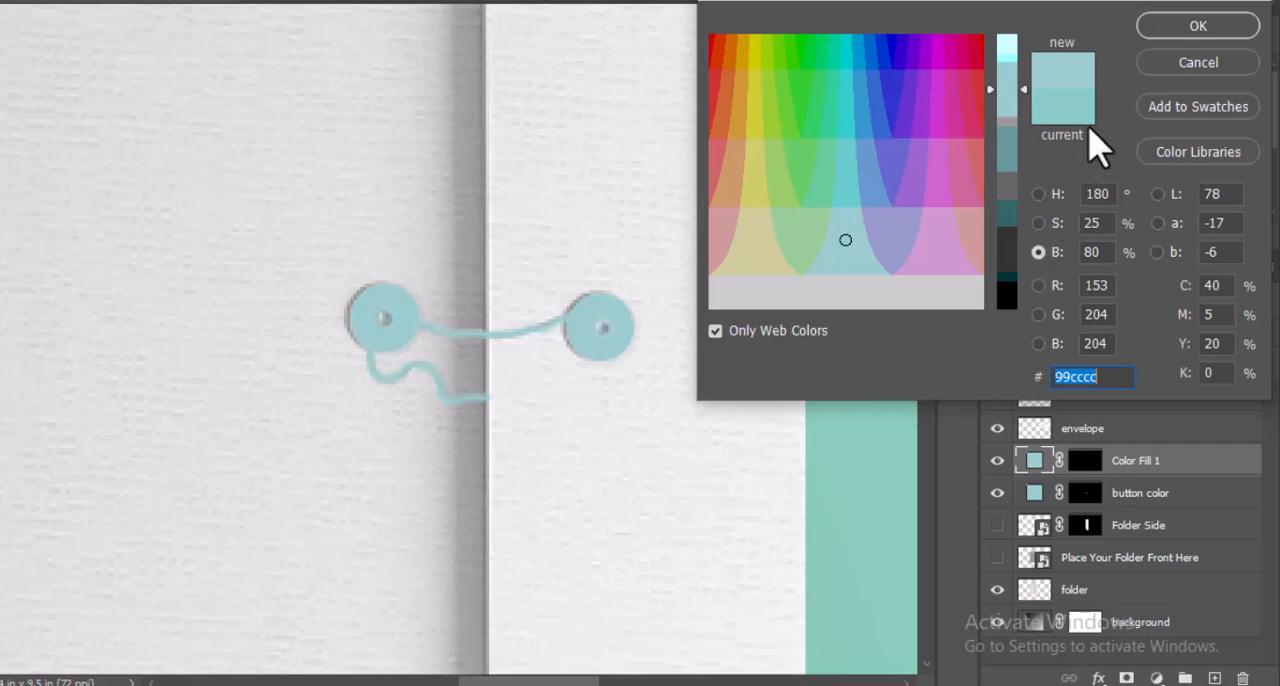
click(1199, 31)
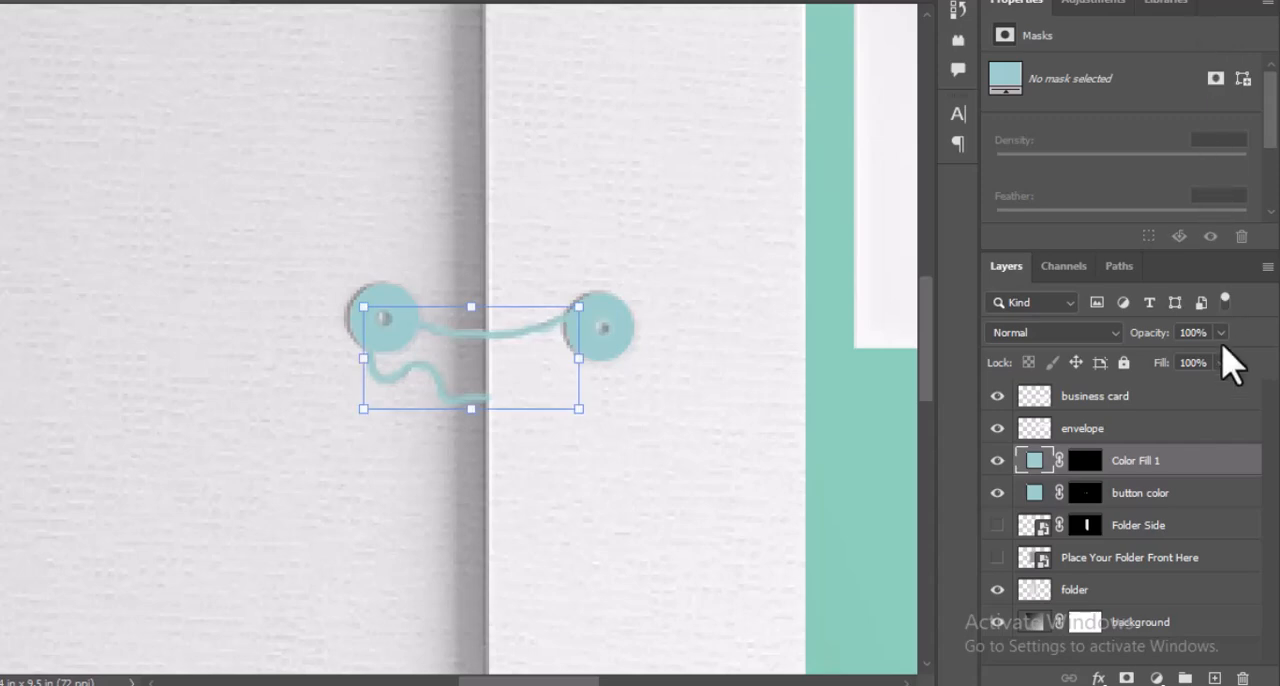
Rename the strings' color fill layer to thread.
double_click(1147, 470)
text(b)
text(hrea)
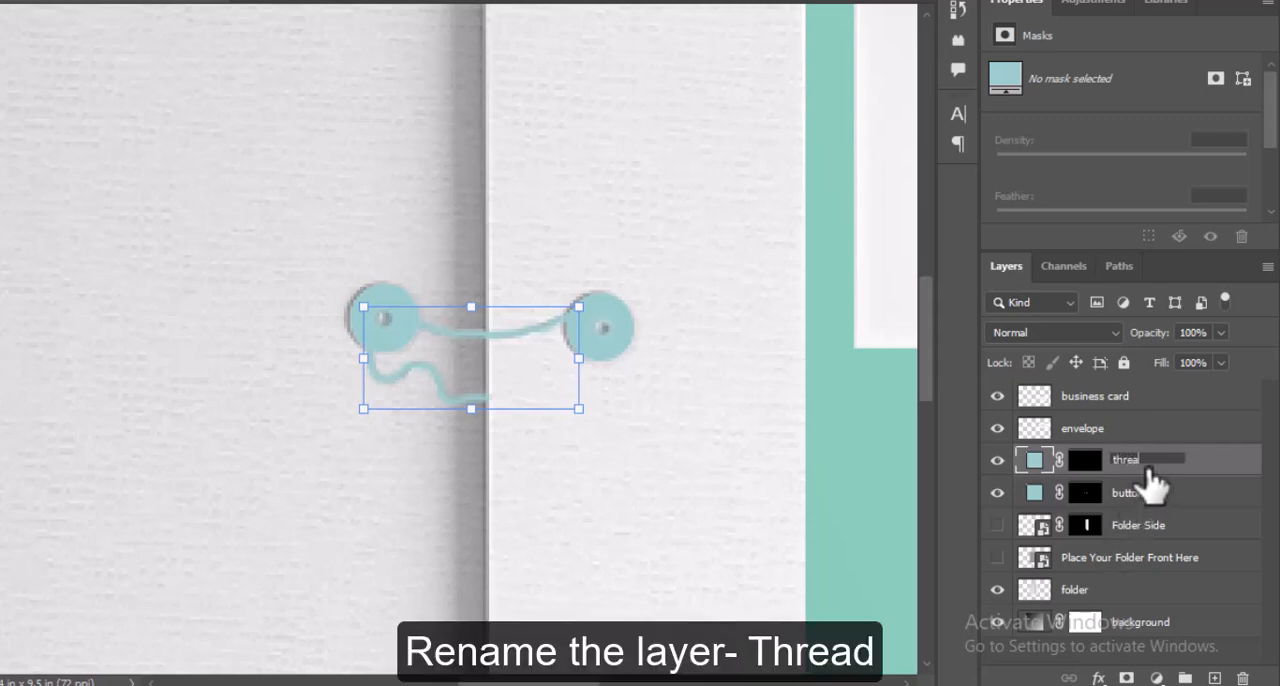
text(d)
key(Return)
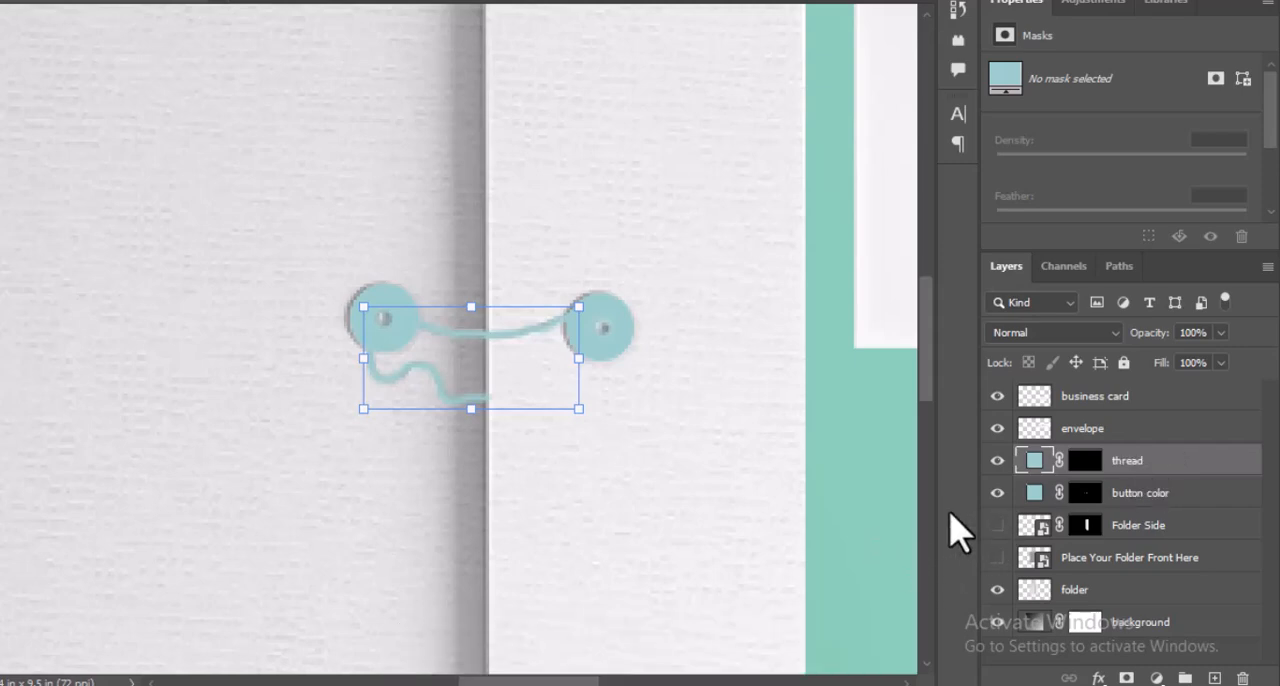
Group all layers from folder up to thread and name the group Folder.
click(1158, 603)
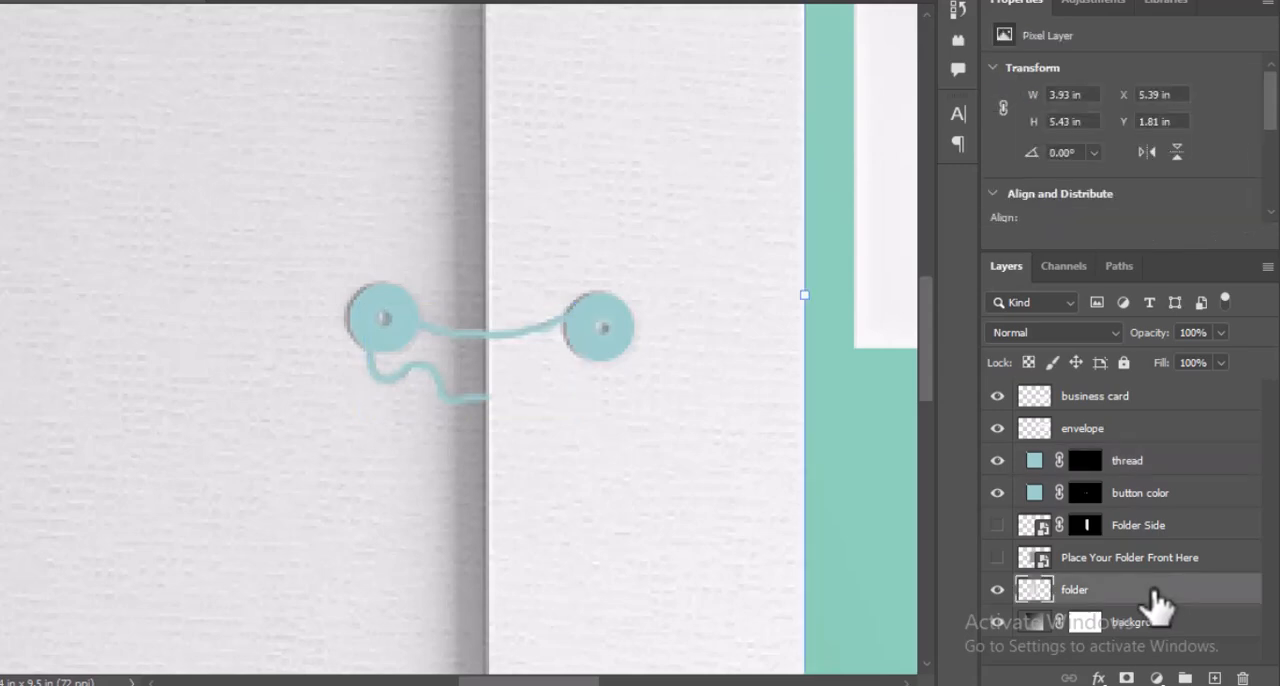
shift+click(1185, 468)
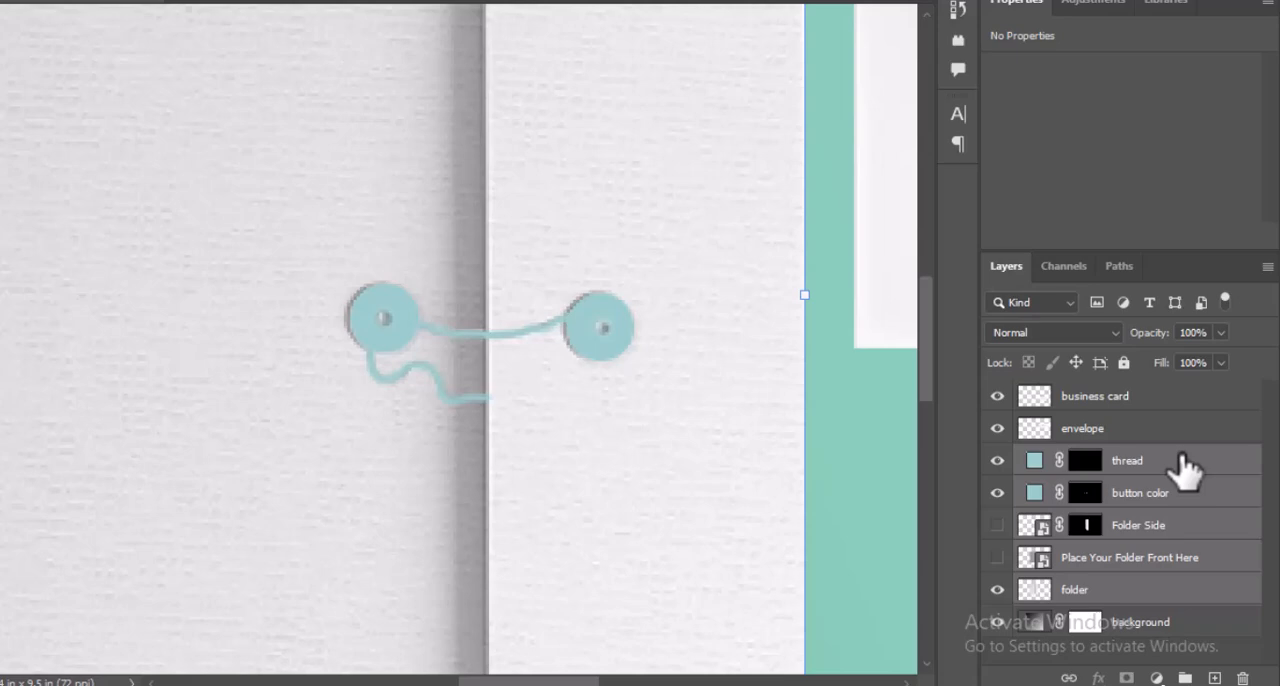
key(ctrl+g)
double_click(1075, 460)
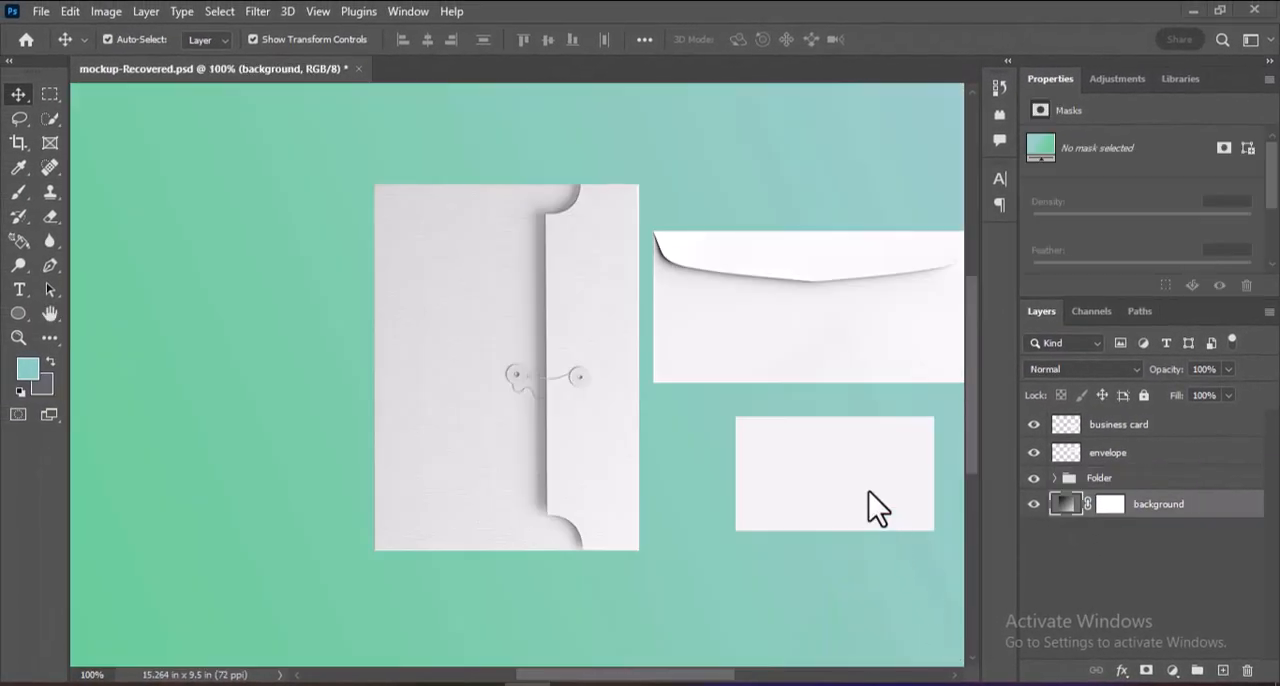
Move the business card slightly left to X 10.46 in and select its whole area with Quick Selection.
drag(869, 491, 857, 479)
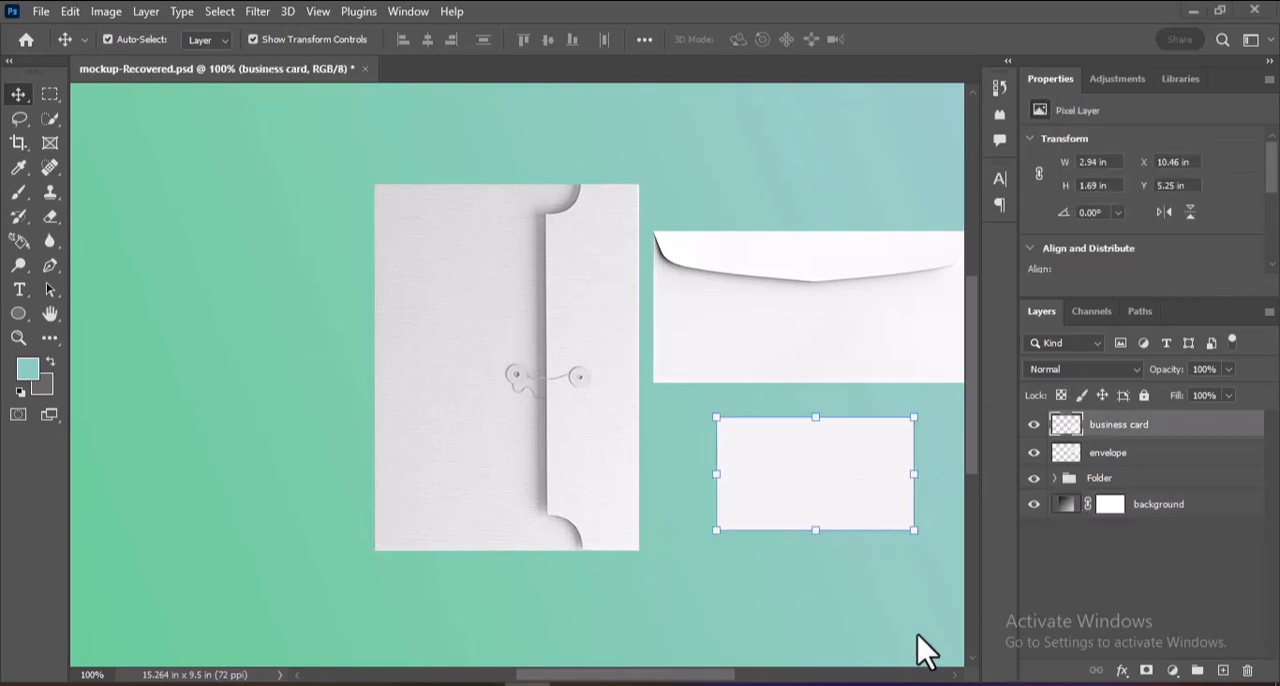
key(ctrl+plus)
scroll(737, 674, right, 5)
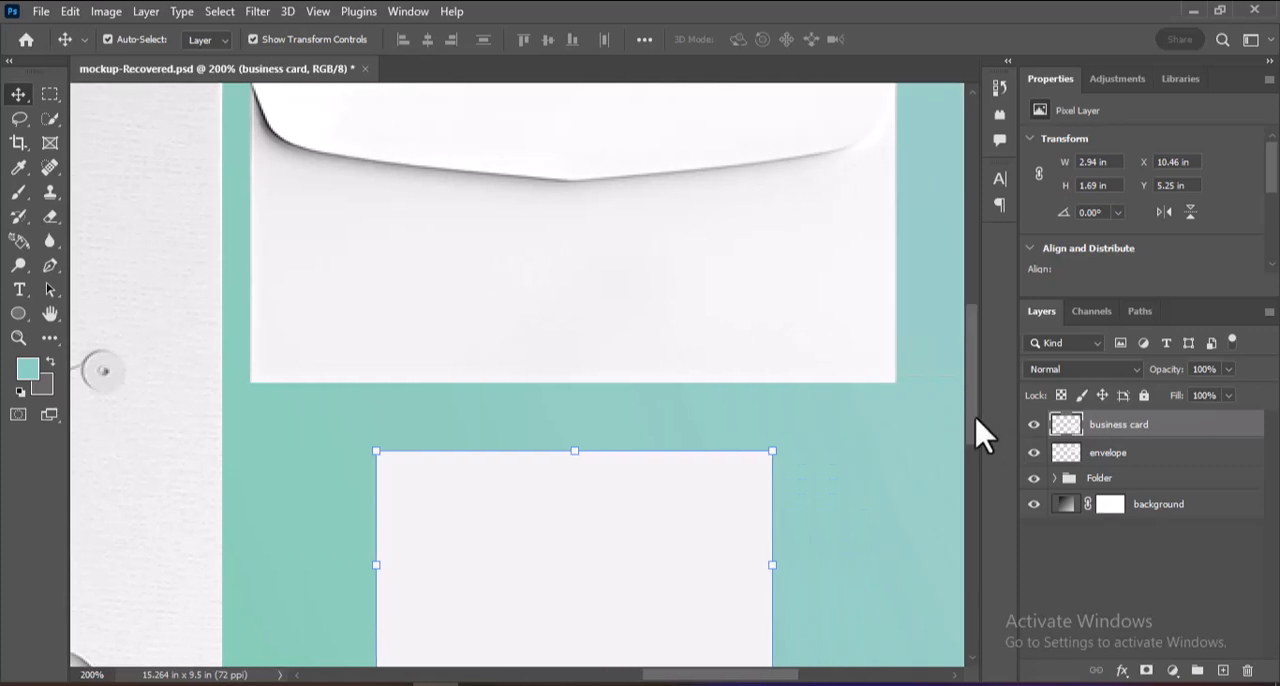
drag(977, 420, 983, 460)
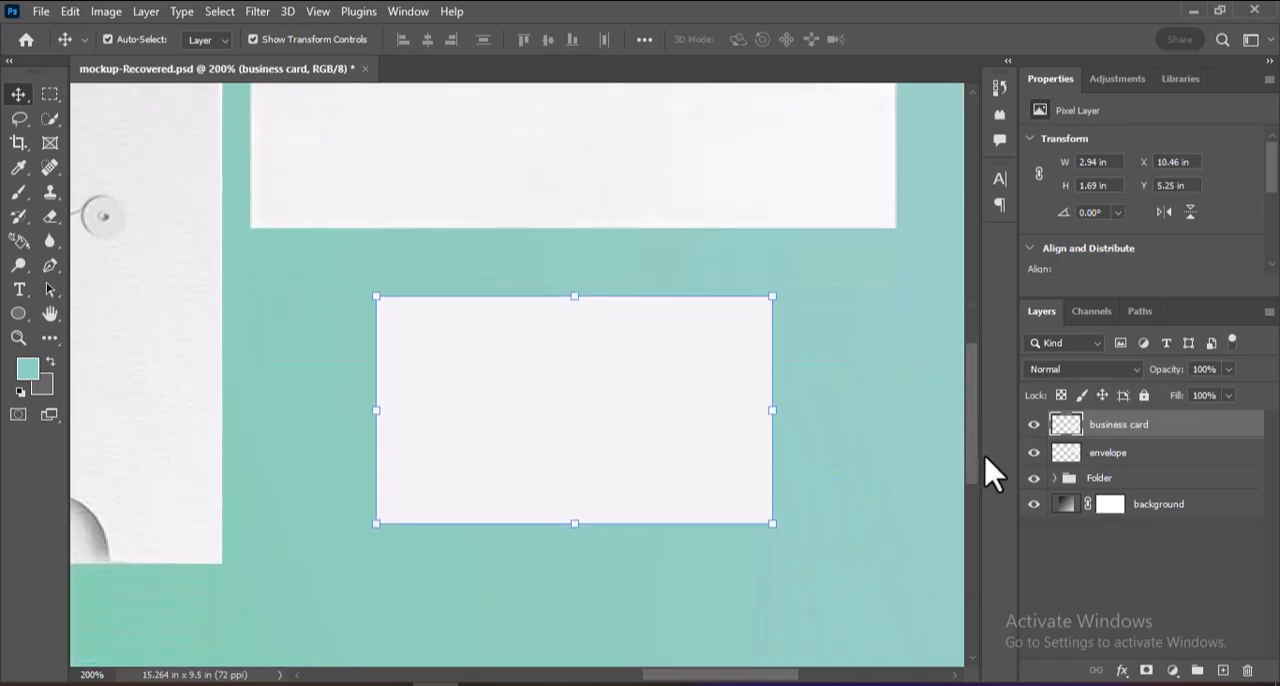
click(48, 121)
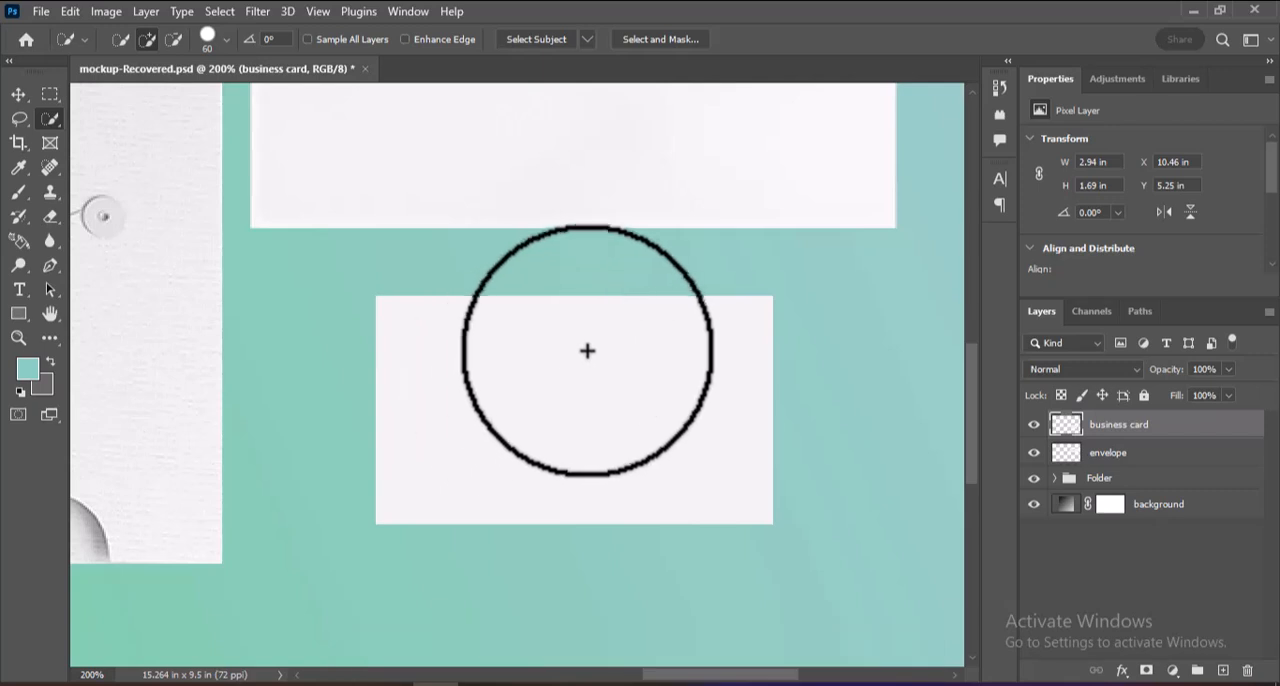
click(569, 408)
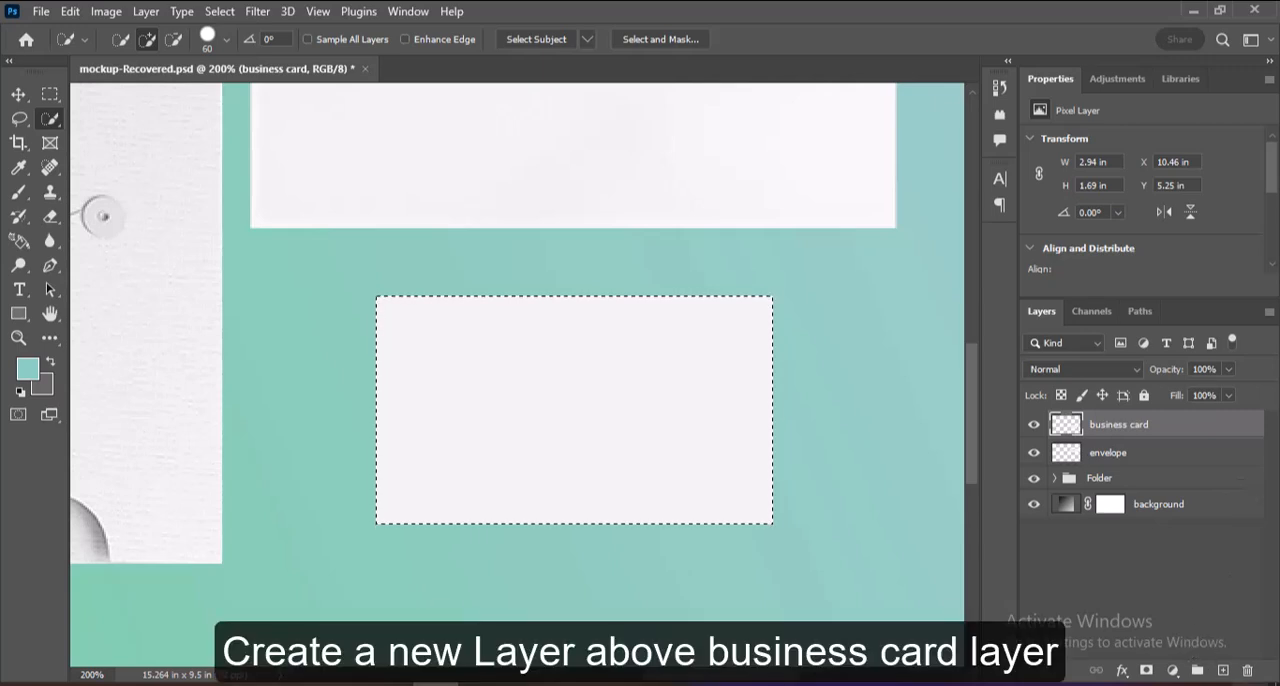
Create a layer above business card, fill the selected card area with the grey swatch color, and deselect.
click(1222, 670)
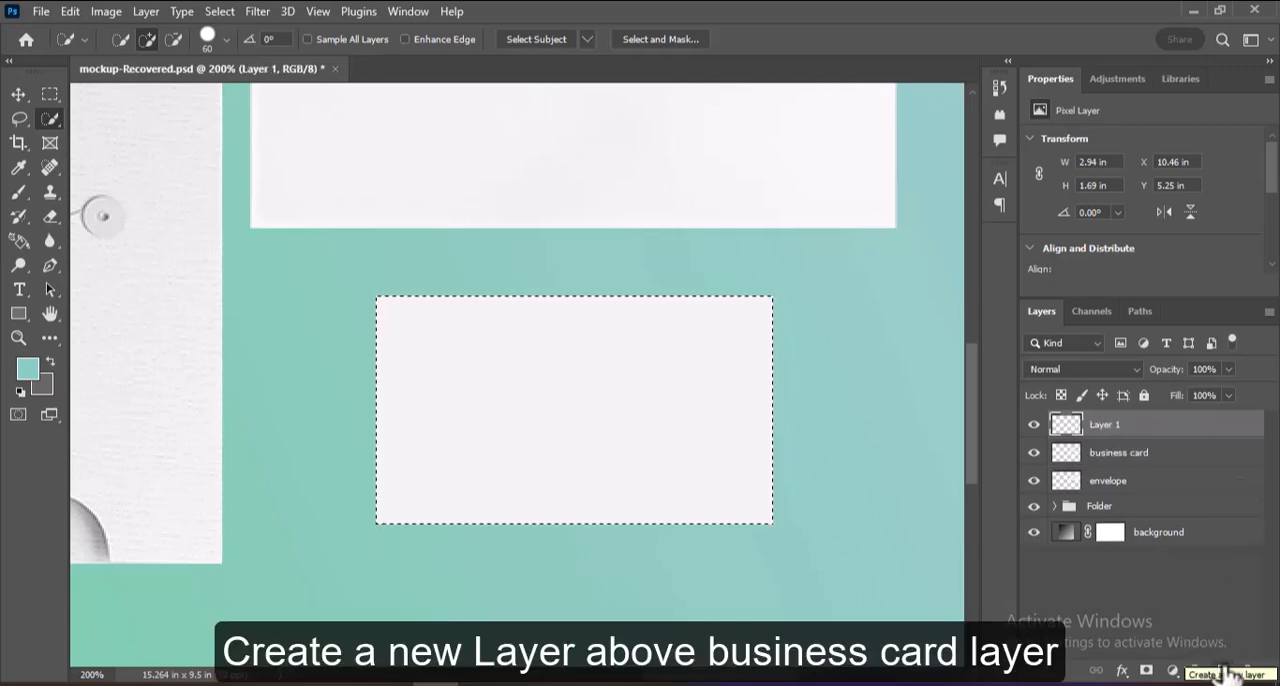
key(x)
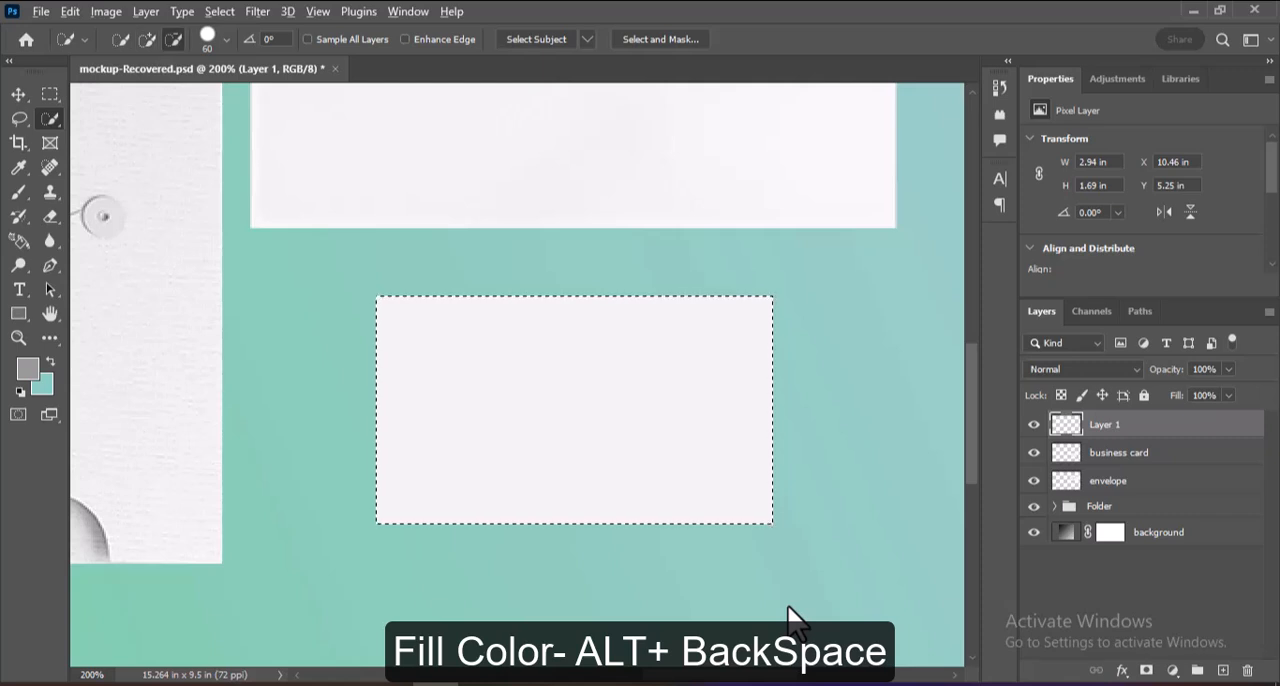
key(alt+BackSpace)
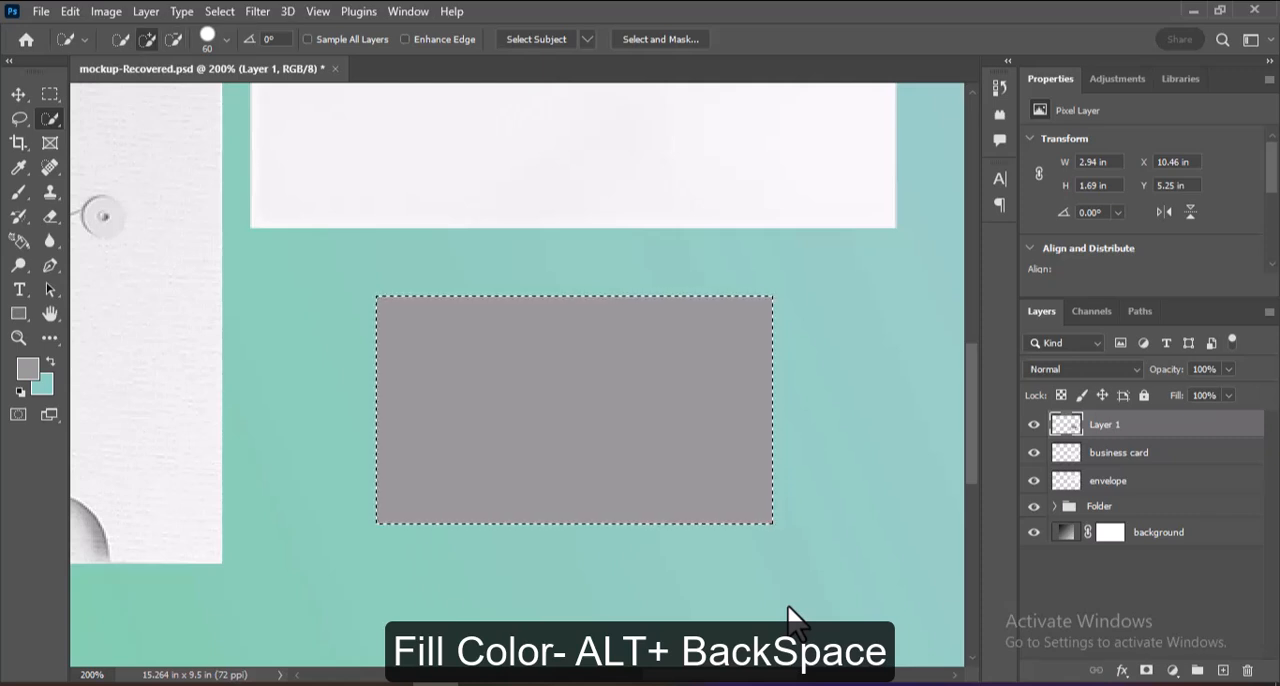
key(ctrl+d)
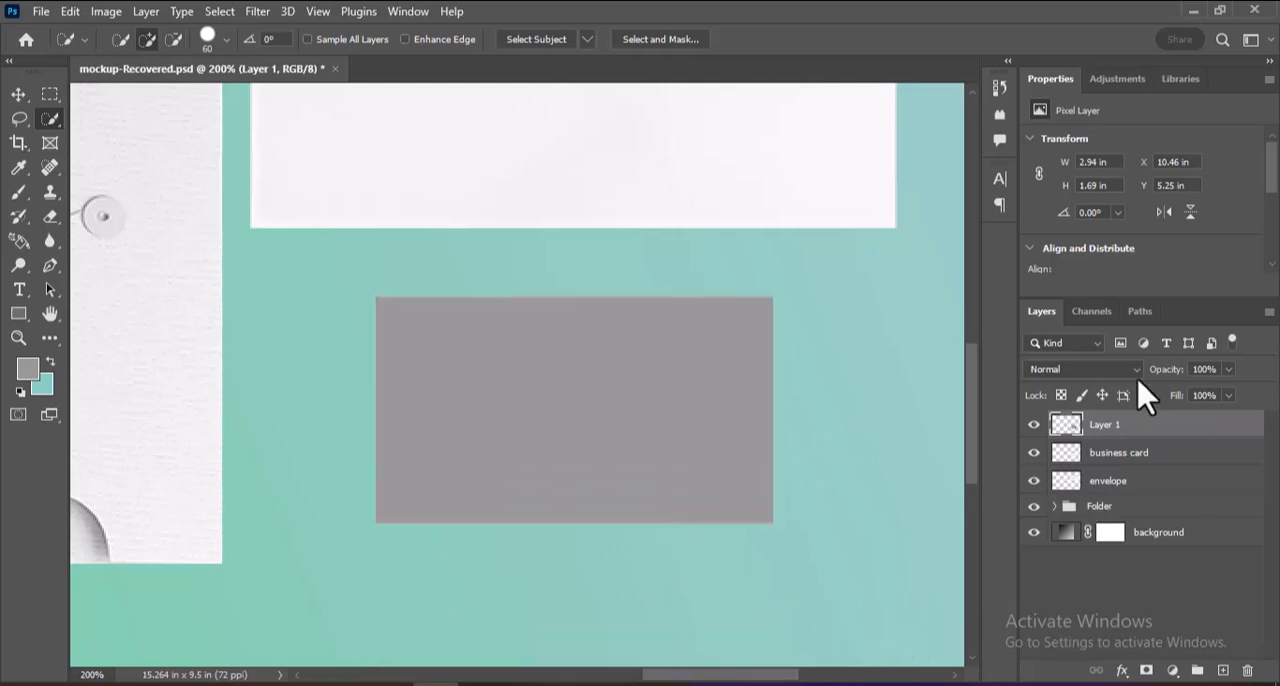
Convert the grey card layer to a smart object and rename it Place Your Business Card here.
right_click(1112, 430)
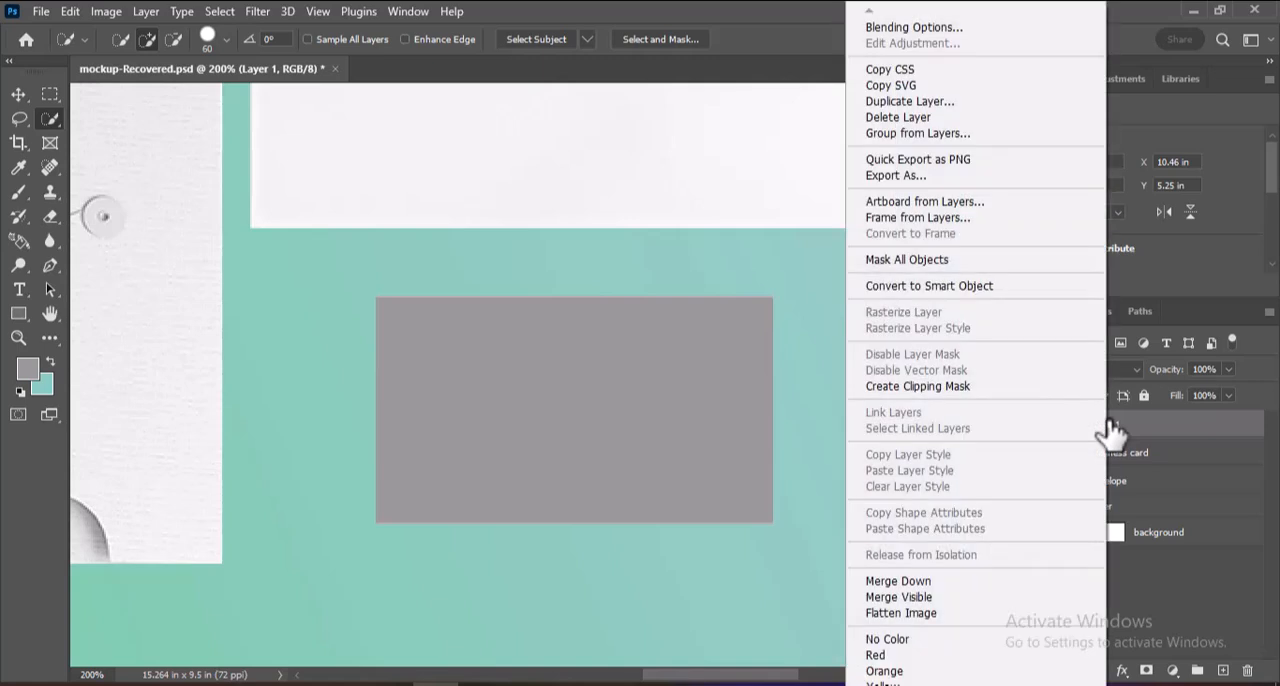
click(990, 285)
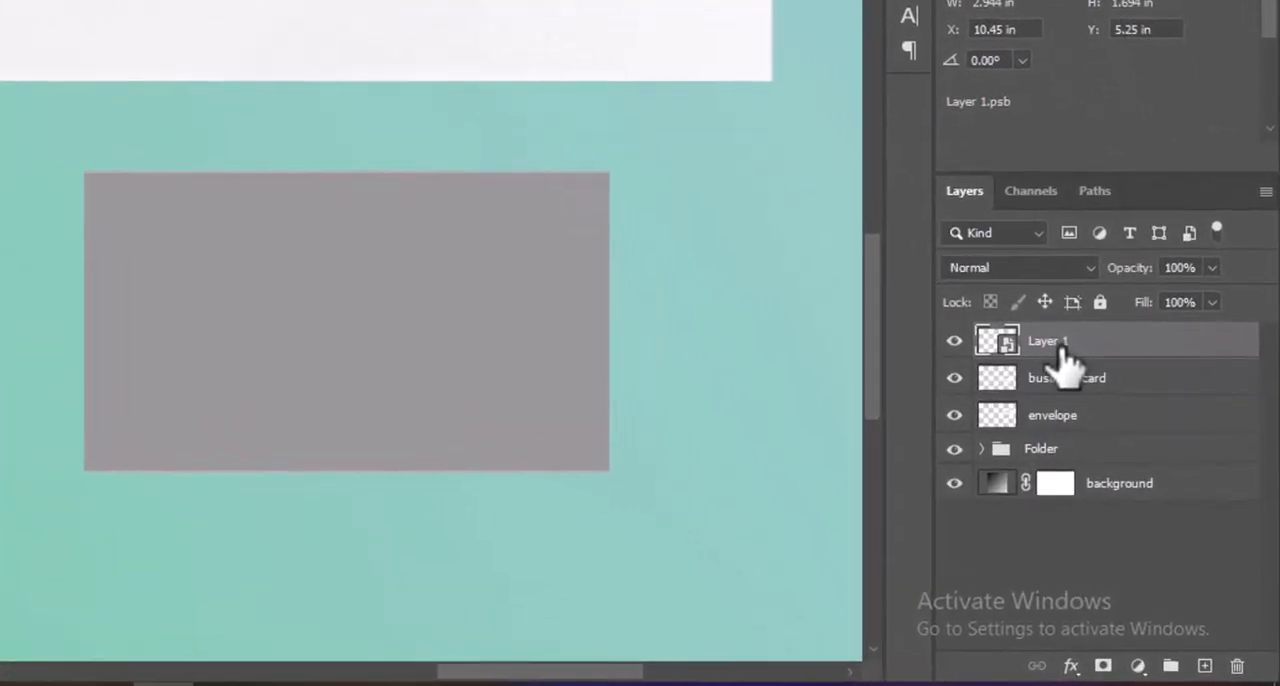
double_click(1108, 428)
text(Place Your Business Card here)
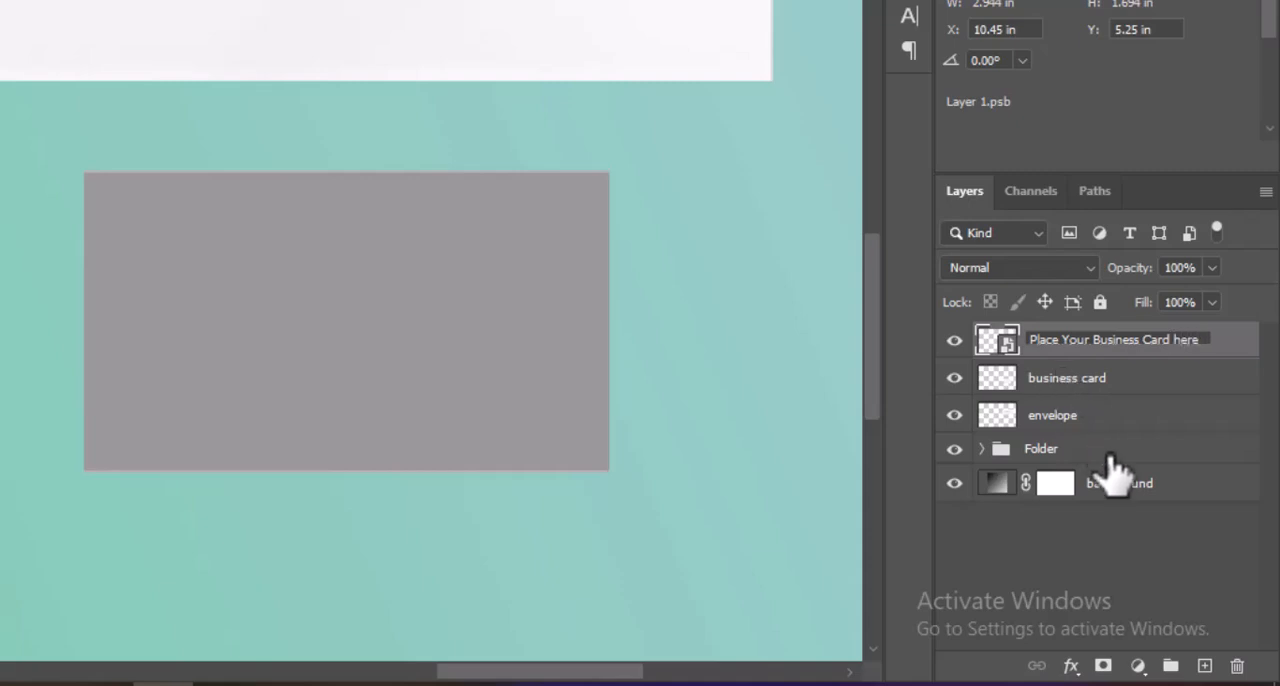
Change the blending mode of the Place Your Business Card here smart object to Multiply.
click(1112, 380)
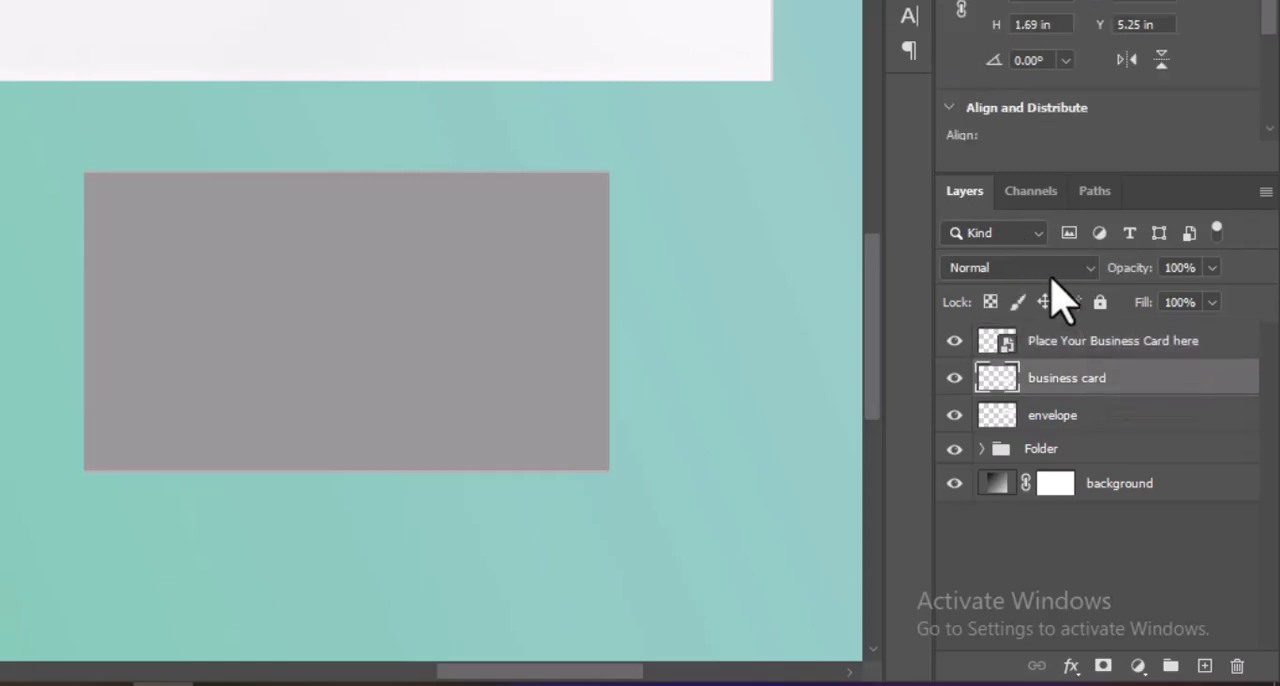
click(1124, 343)
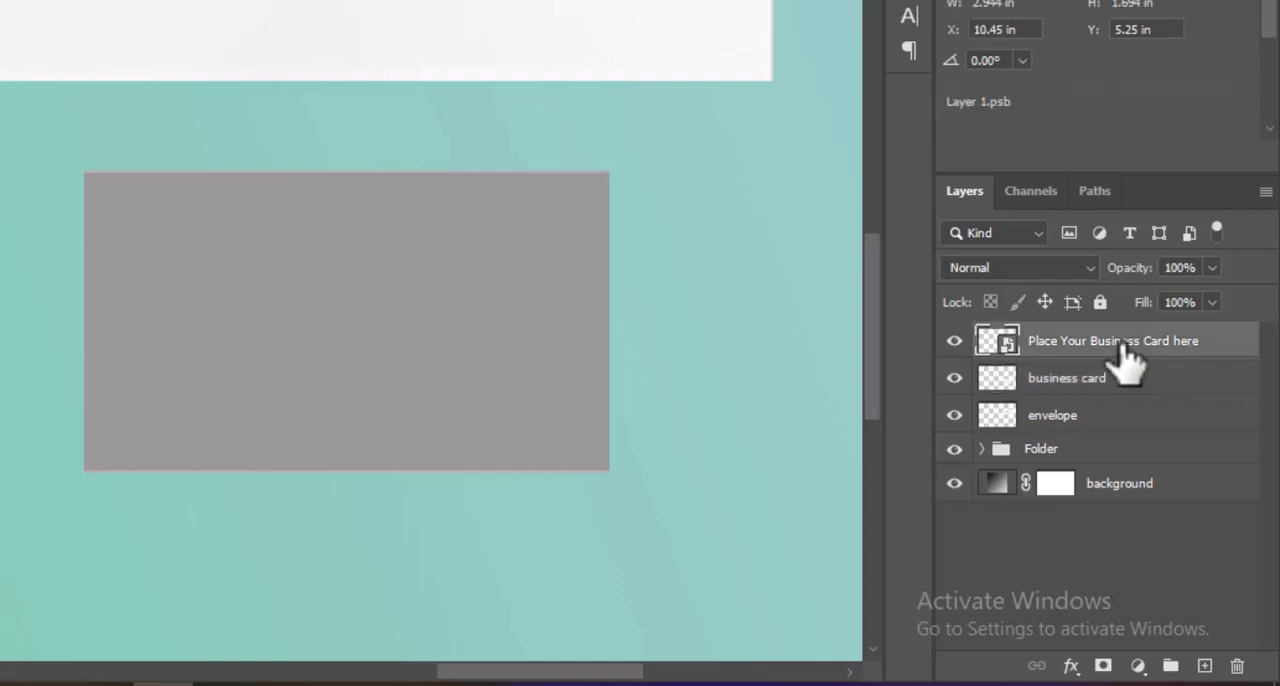
click(1069, 270)
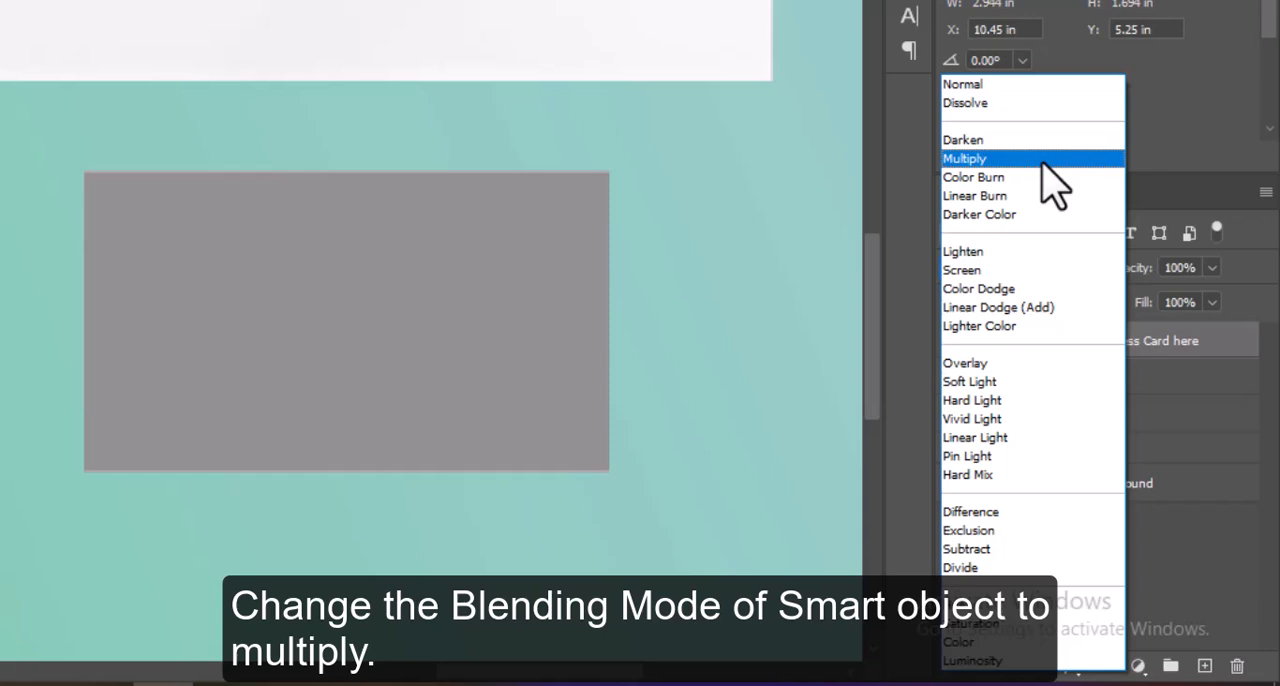
click(1052, 185)
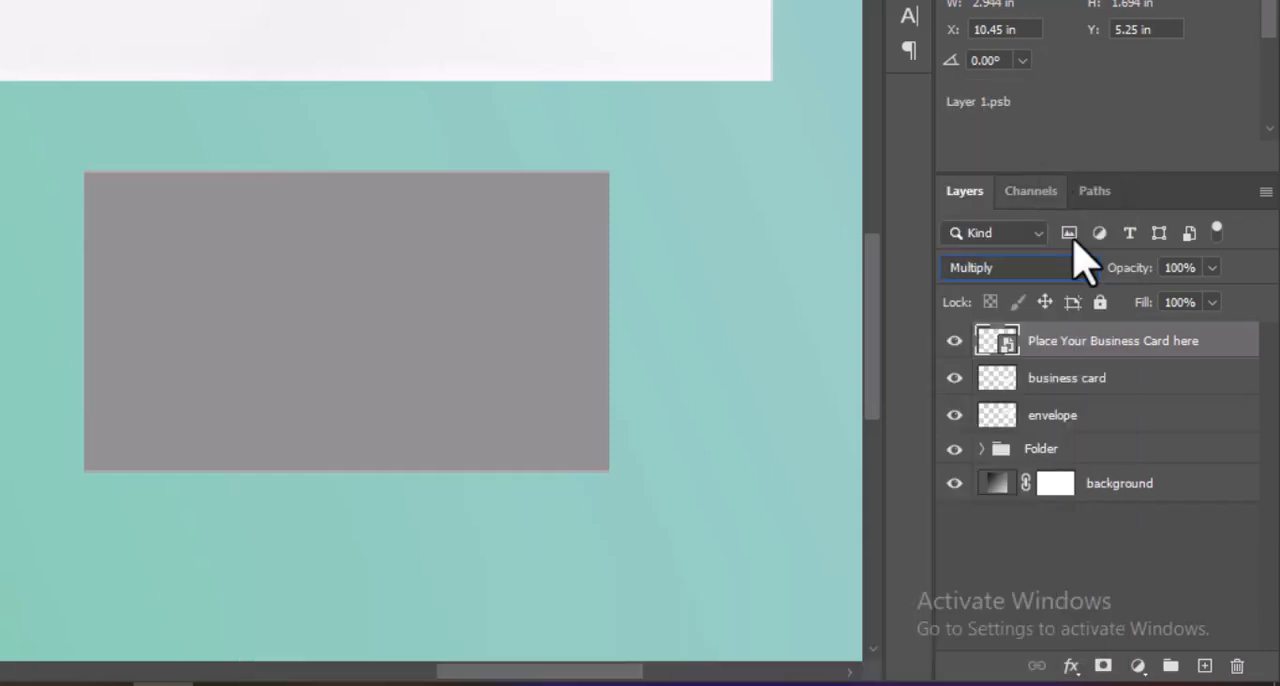
Group the business card layer with its smart object and name the group Business Card.
click(1118, 392)
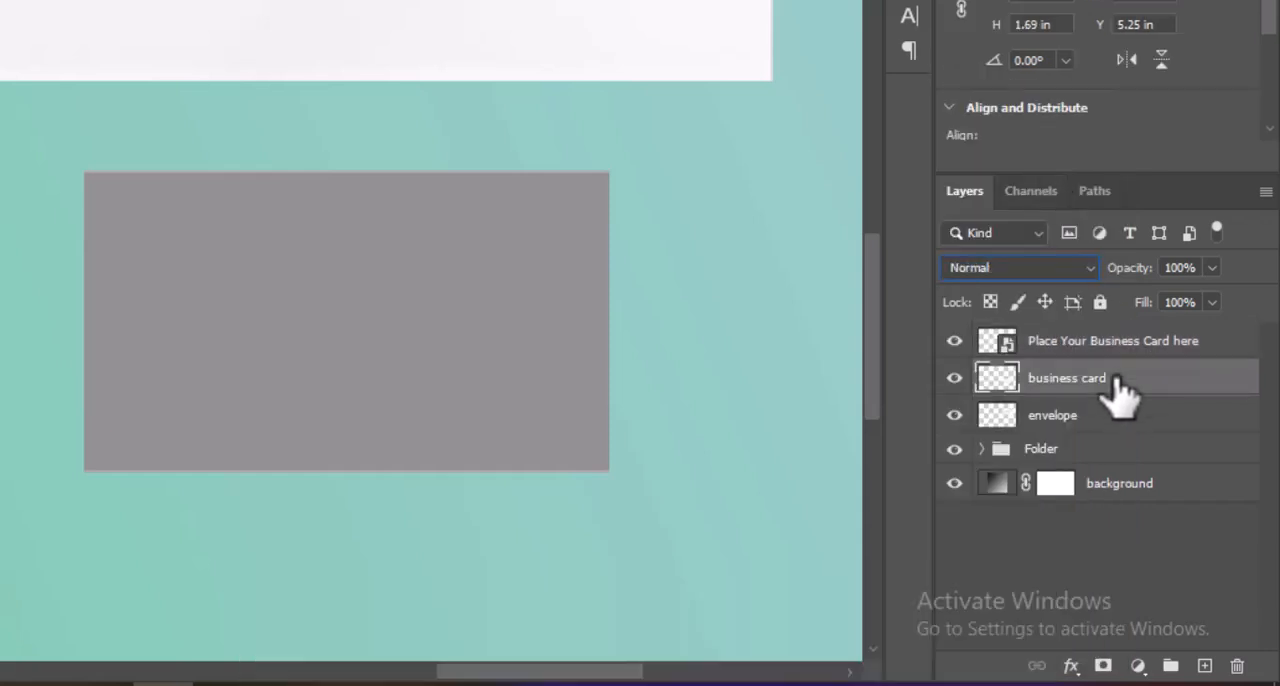
shift+click(1130, 345)
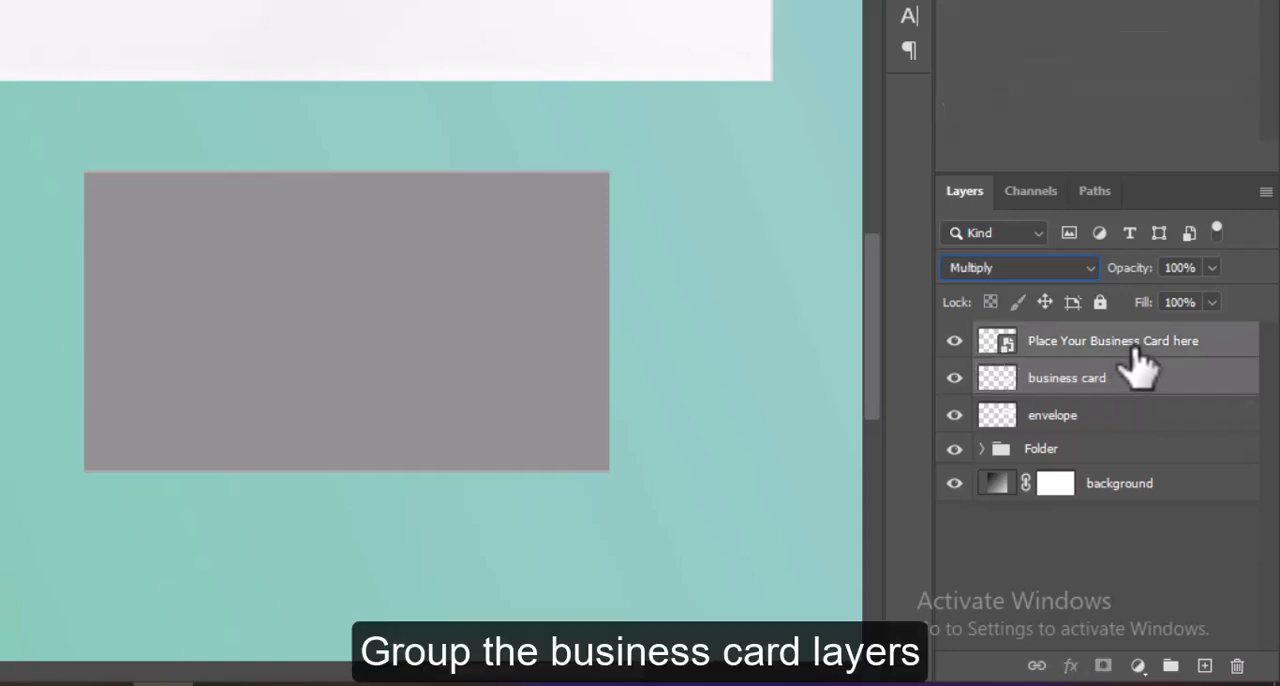
key(ctrl+g)
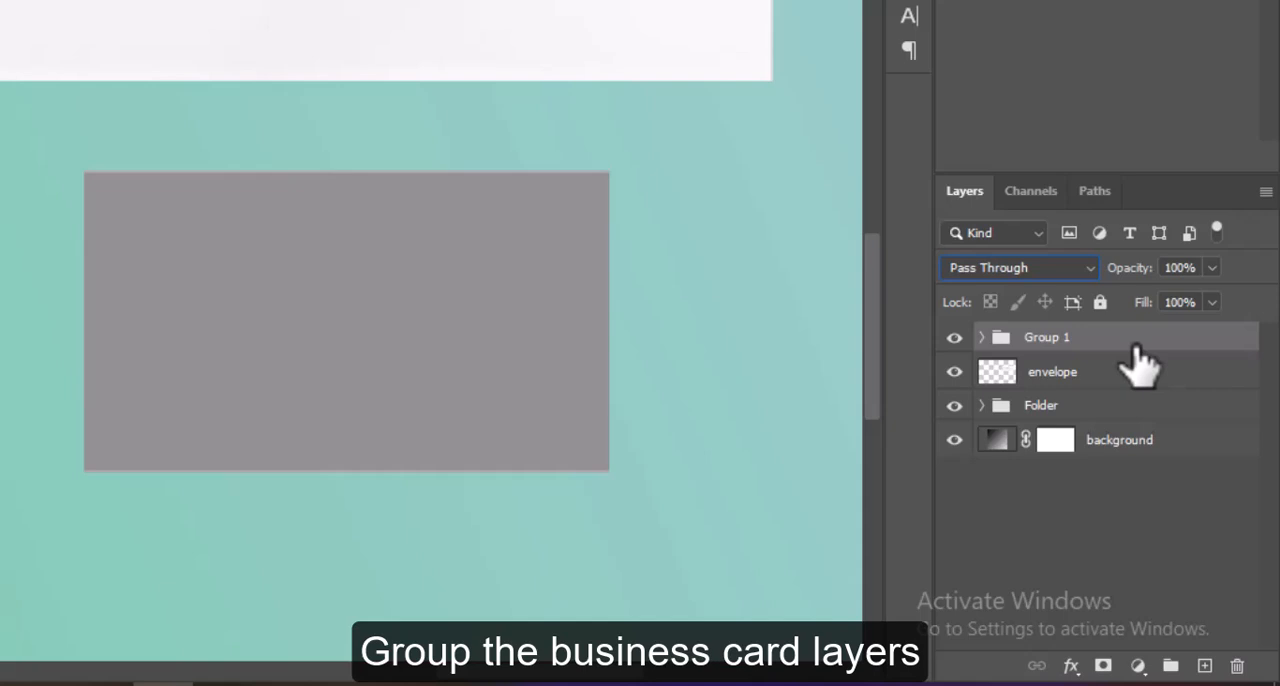
double_click(1050, 338)
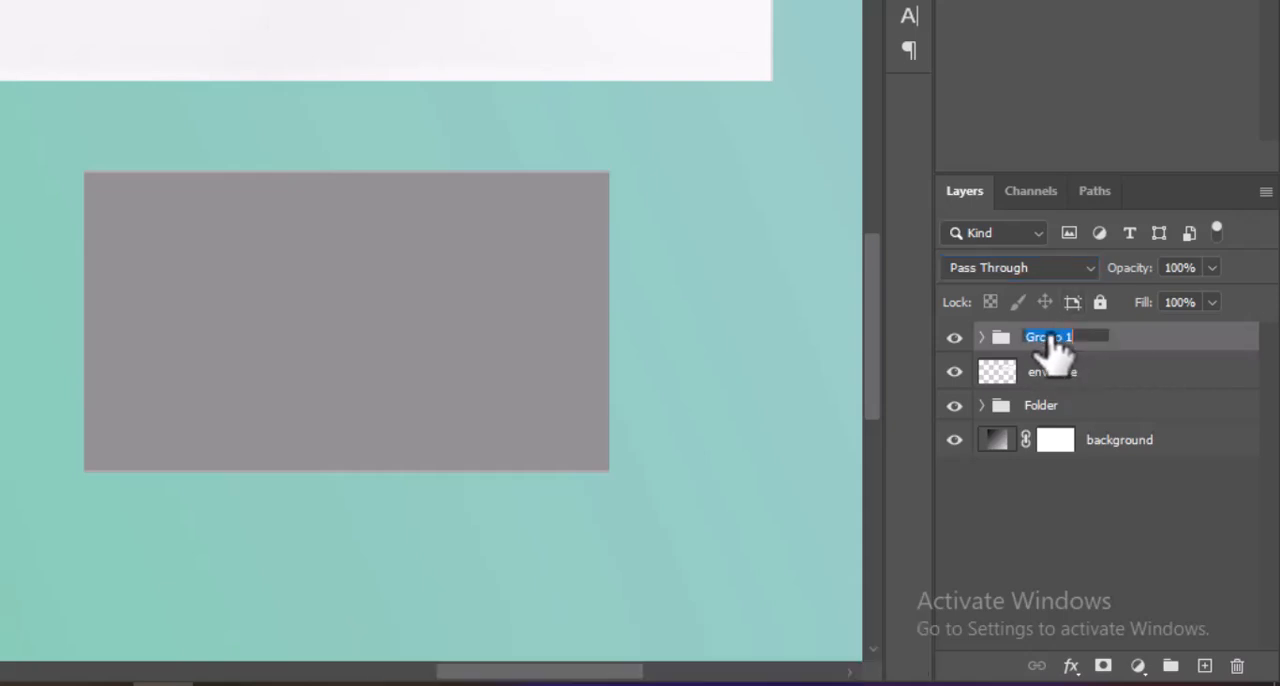
text(Business Card)
click(1034, 523)
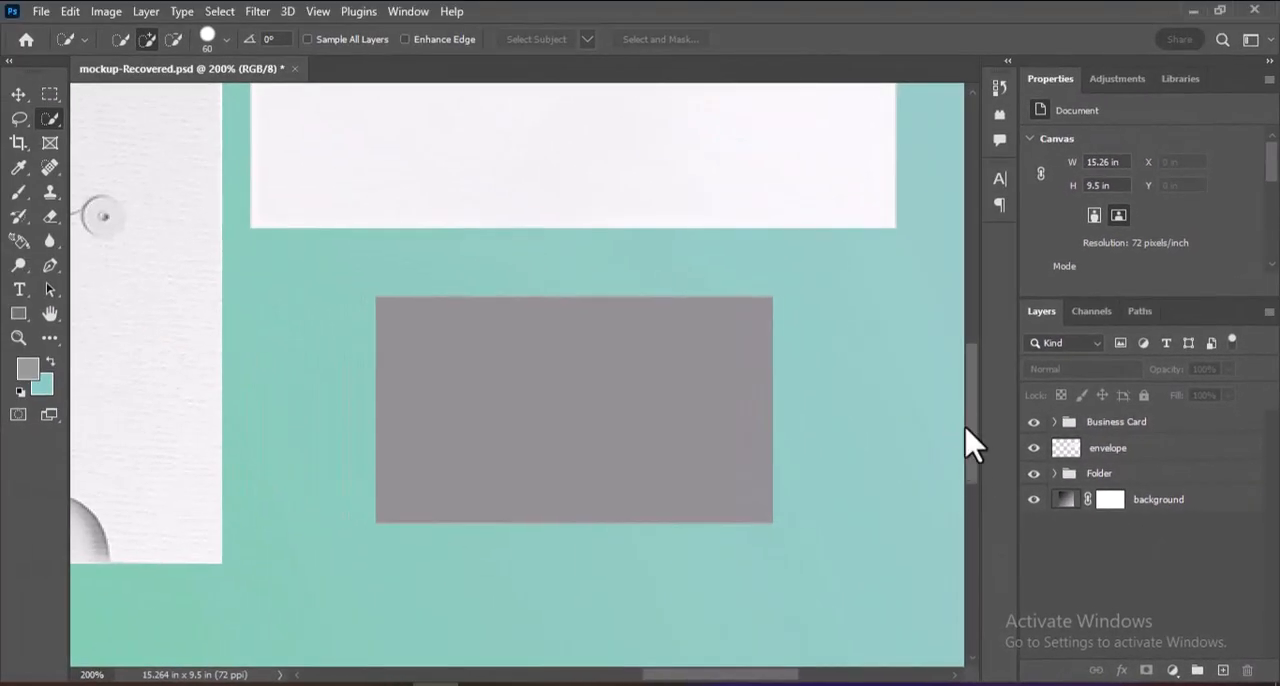
Select the whole envelope on the envelope layer with Quick Selection, including its upper-left corner.
drag(977, 449, 961, 358)
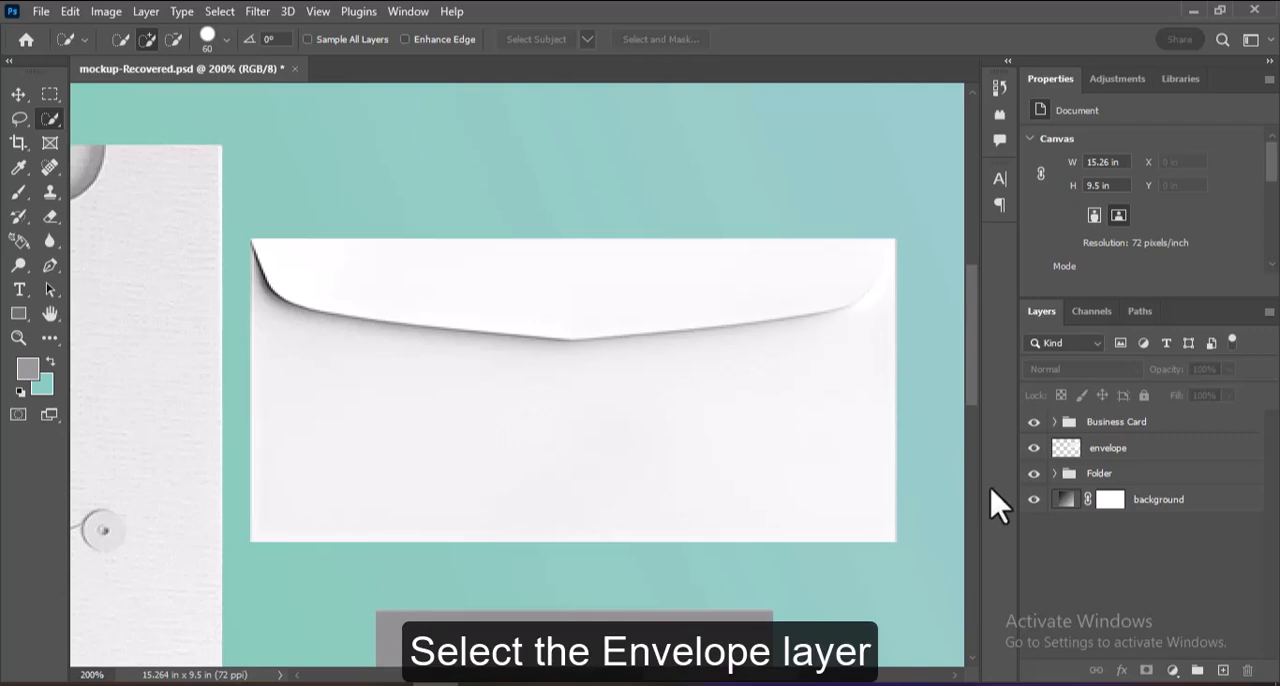
click(1160, 452)
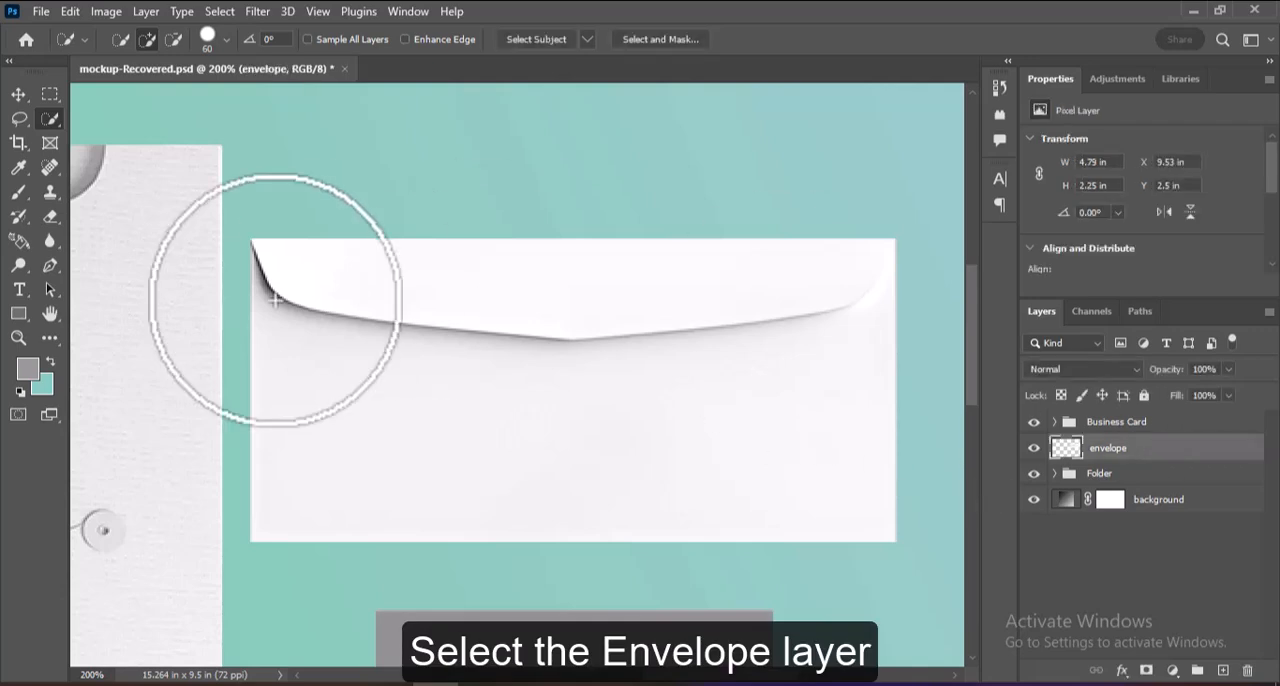
click(51, 124)
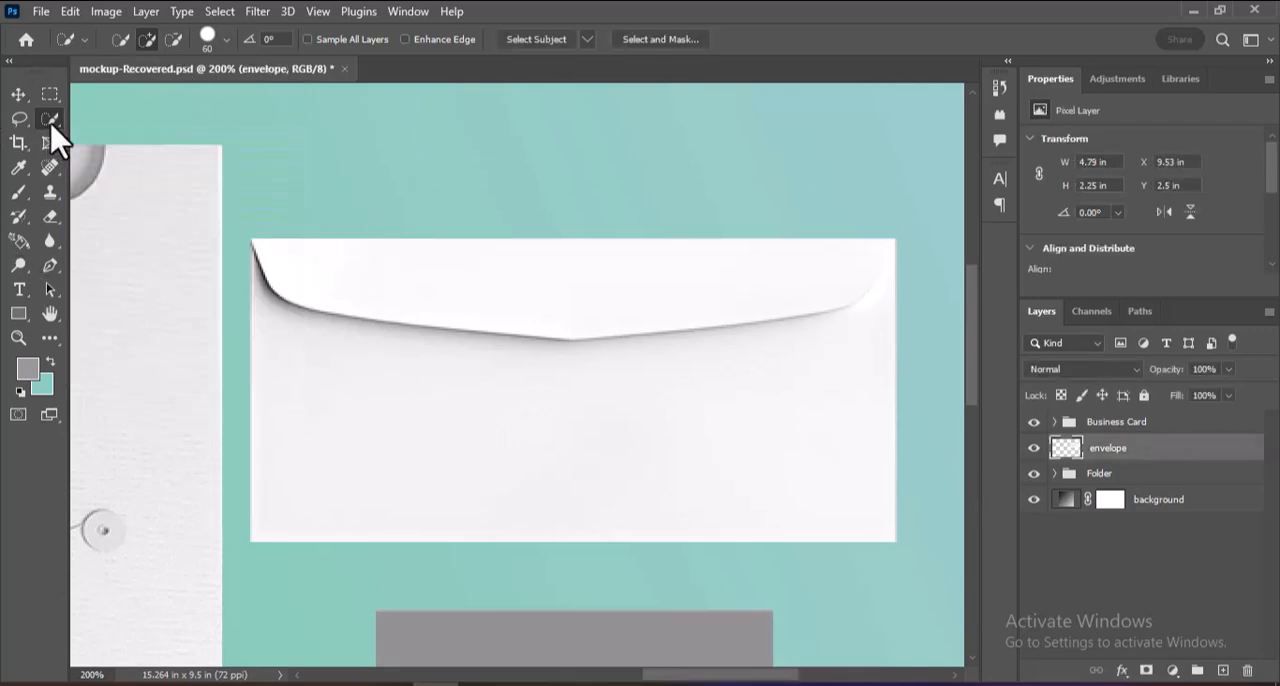
mouse_move(360, 298)
mouse_down()
mouse_move(473, 365)
mouse_move(705, 426)
mouse_move(721, 346)
mouse_up()
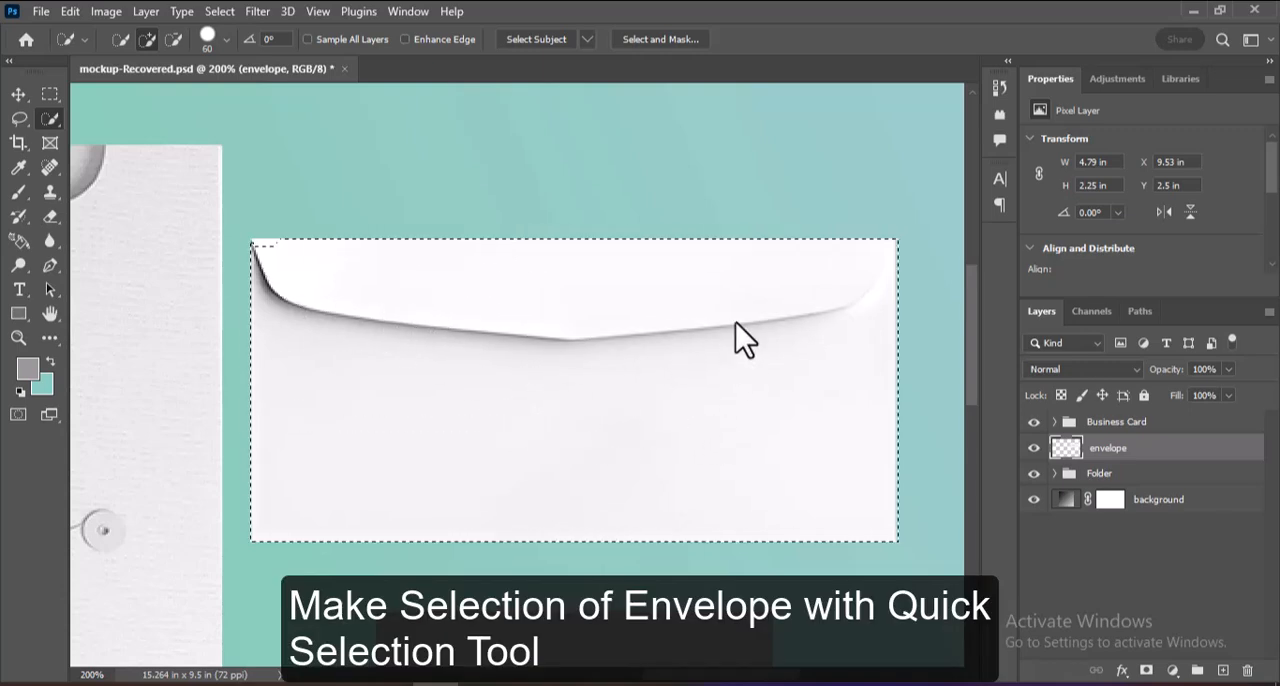
alt+click(266, 236)
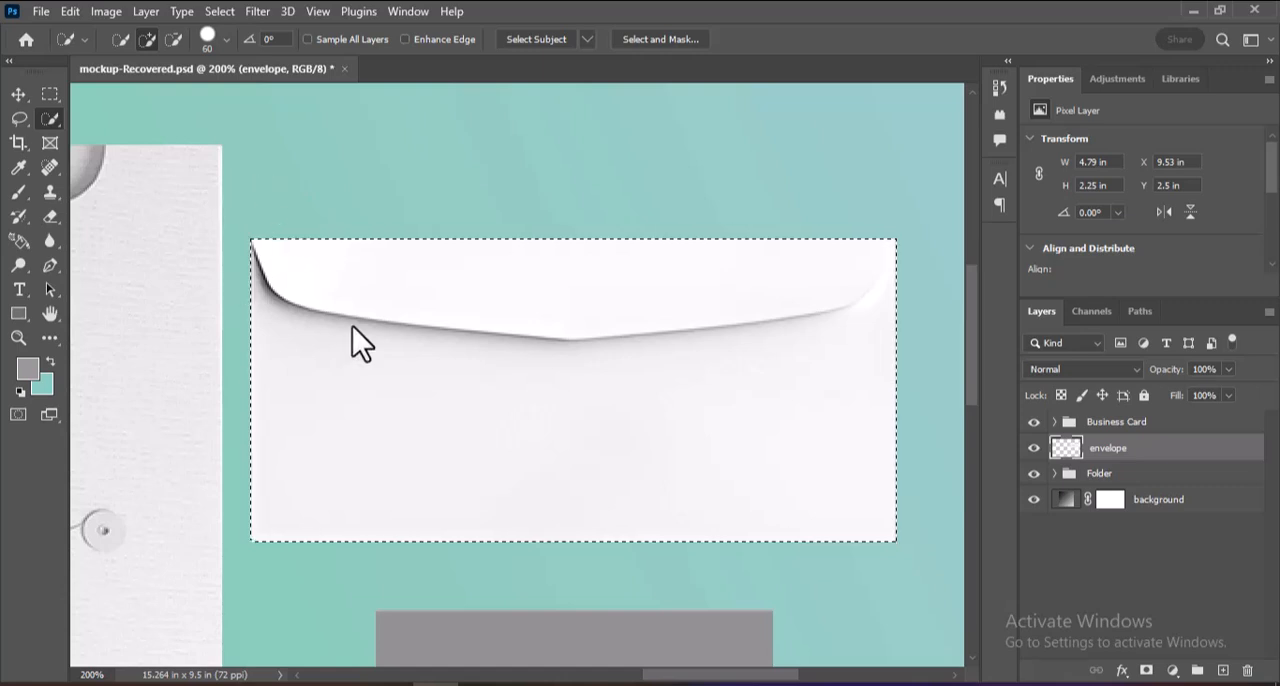
Create a layer above envelope, fill the selected envelope area with the grey foreground color, and deselect.
click(1223, 670)
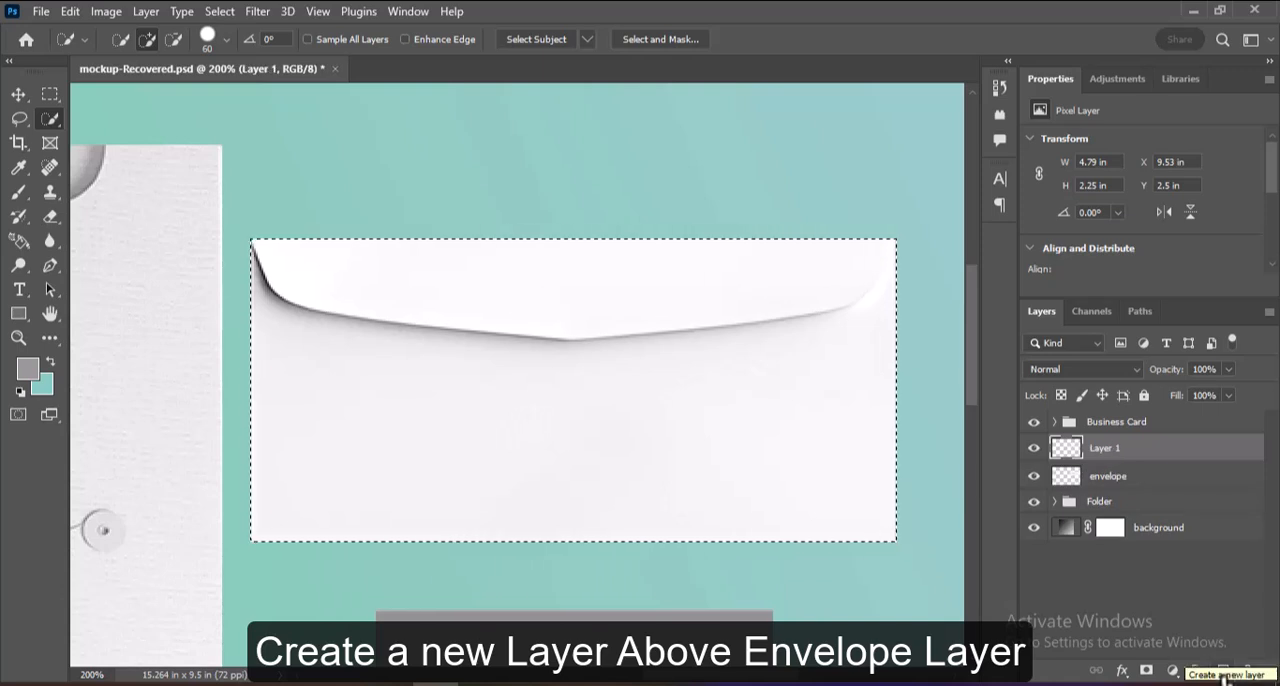
key(alt+BackSpace)
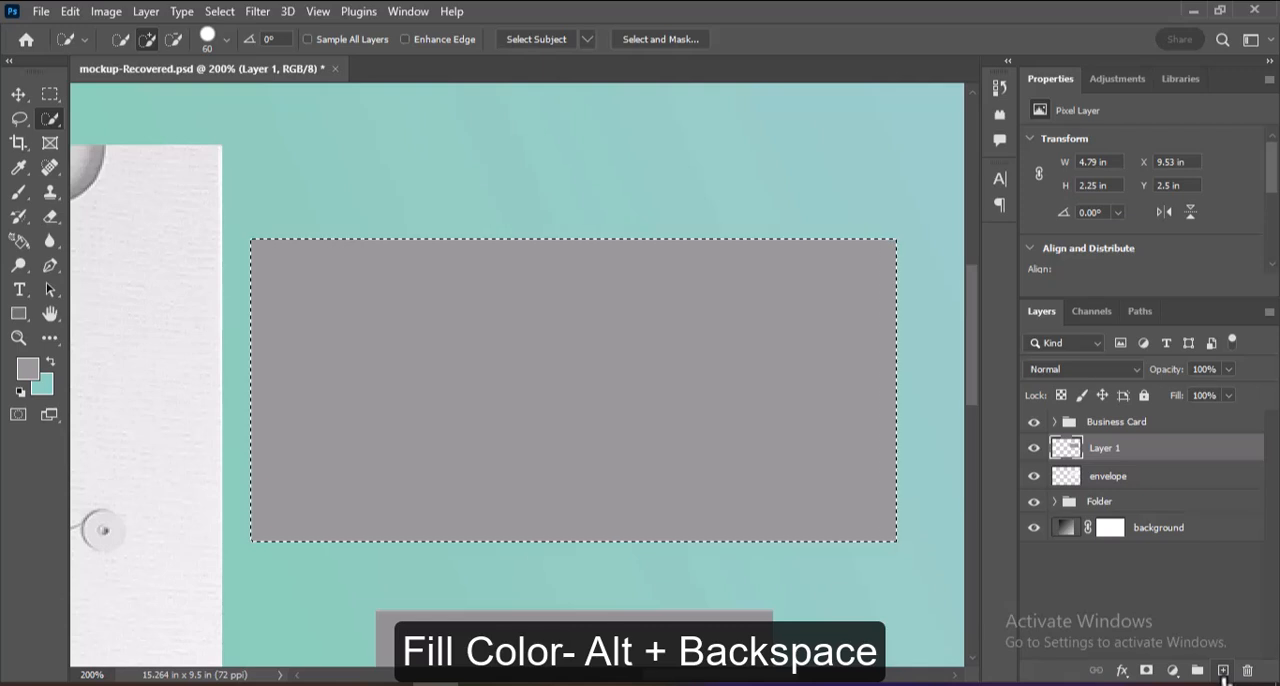
key(ctrl+d)
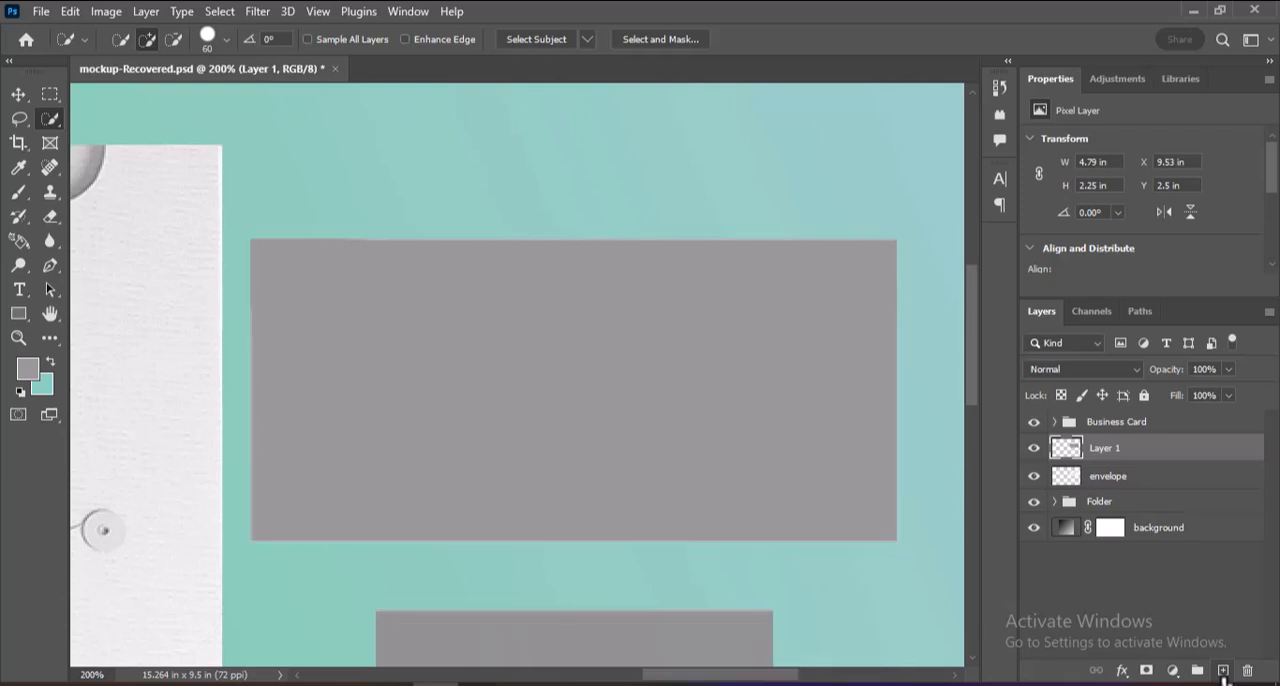
Convert the grey envelope layer to a smart object and rename it Envelope Design Here.
right_click(1105, 455)
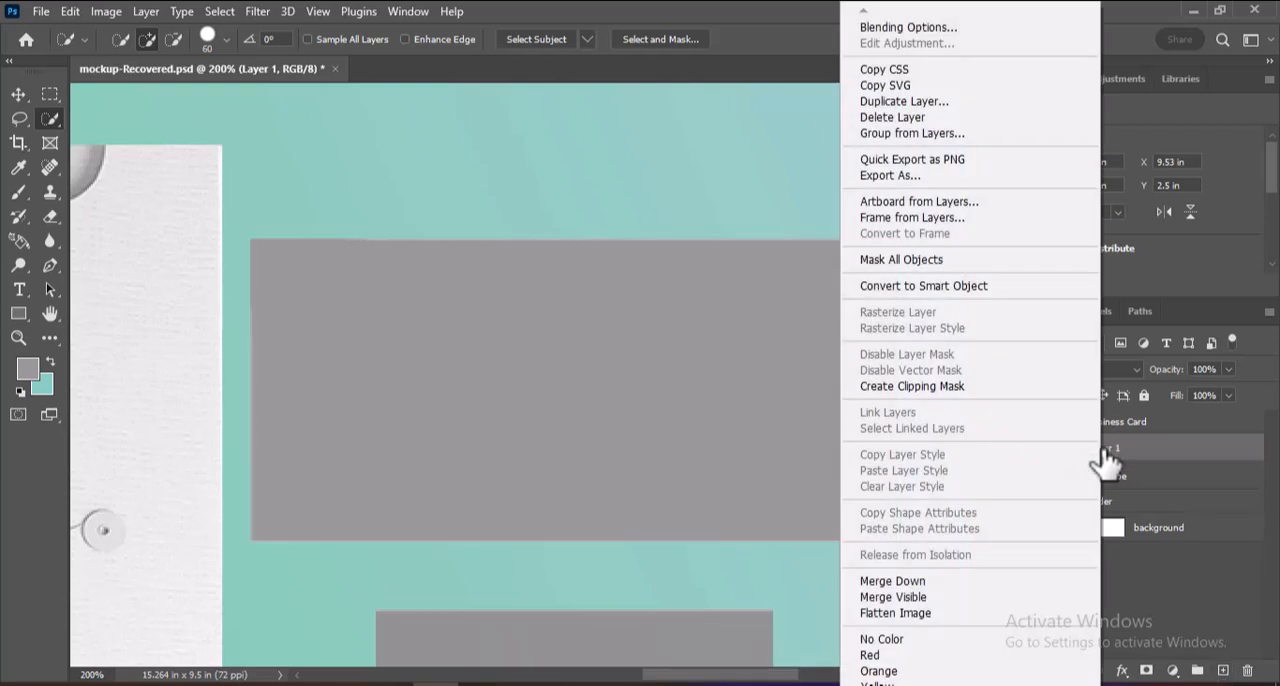
click(949, 291)
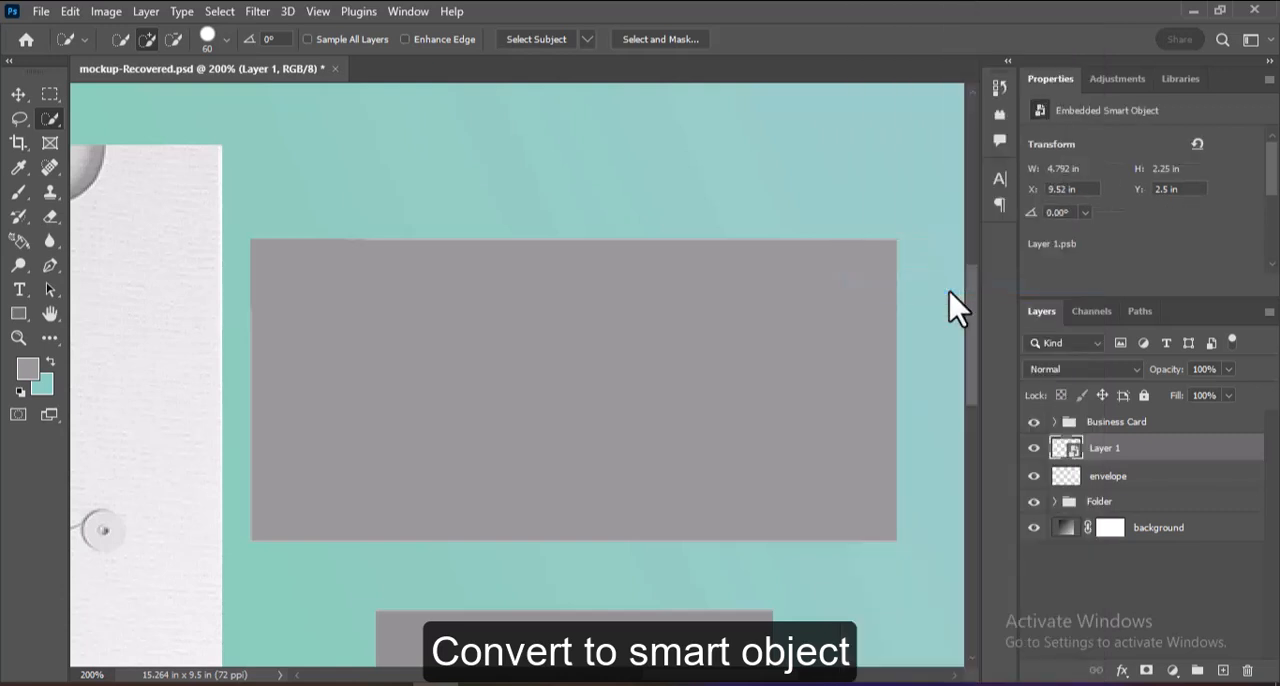
double_click(1105, 449)
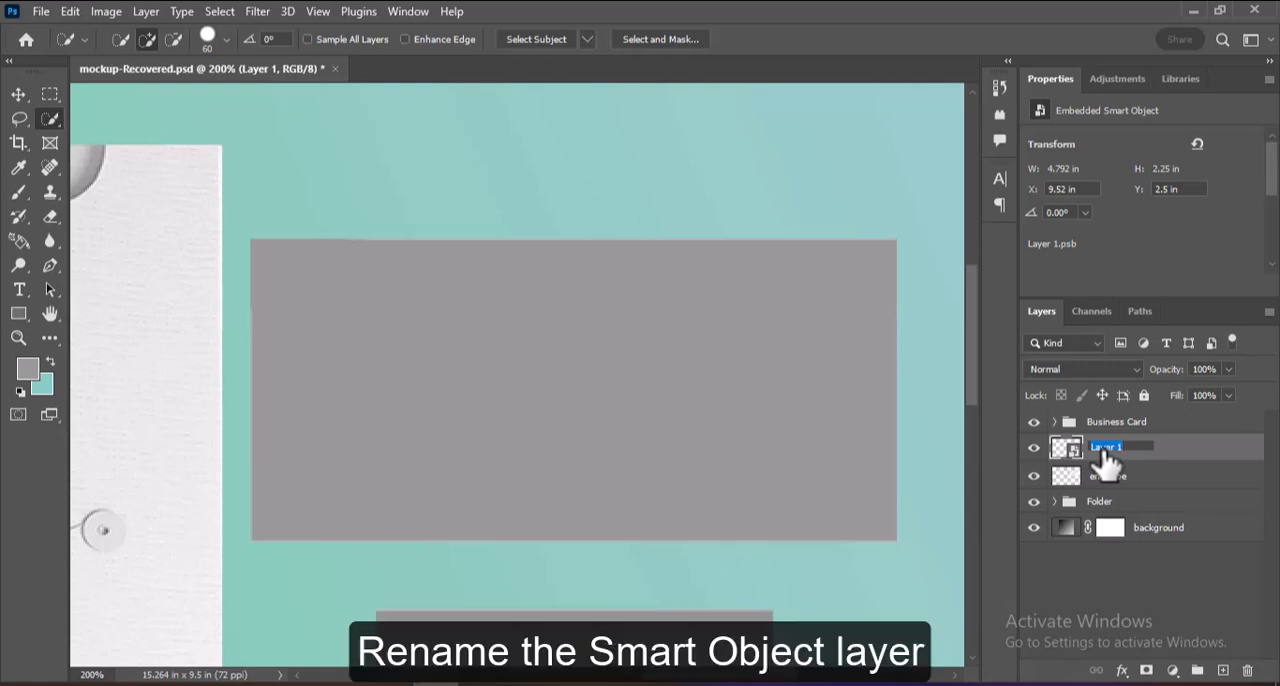
text(Envelope Design Here)
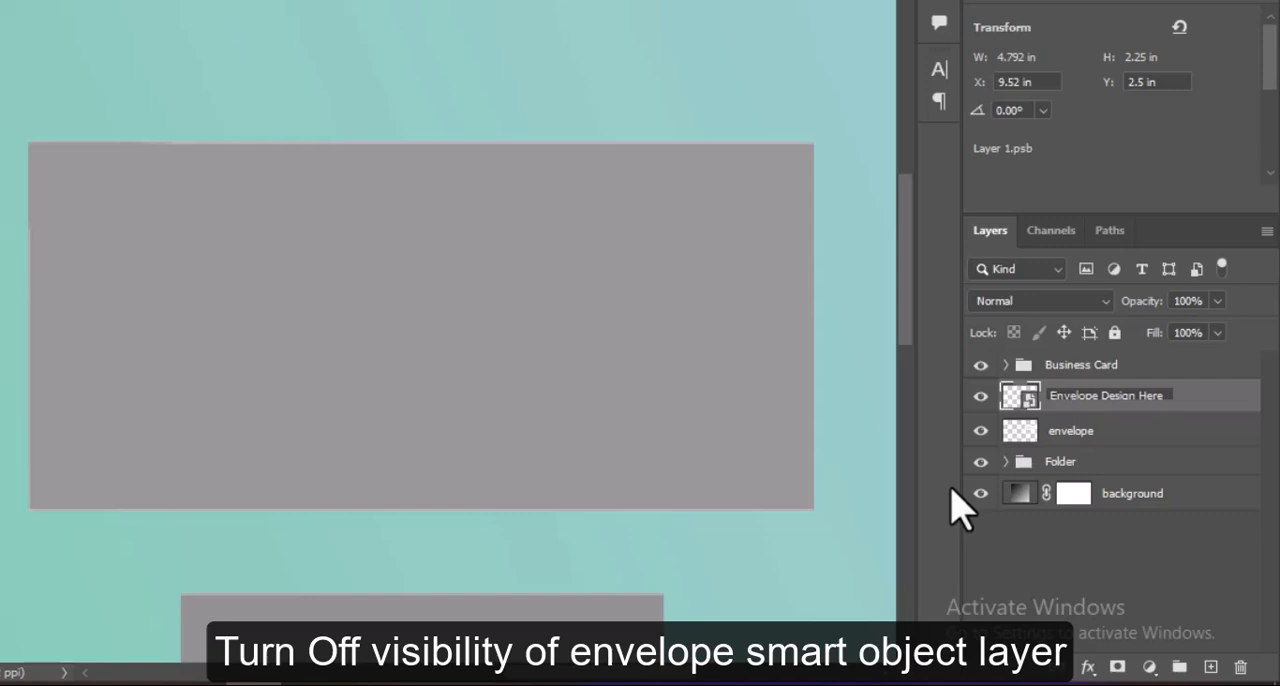
Hide Envelope Design Here and draw a rectangle in Shape mode over the envelope flap, about 346 by 56 px.
click(980, 396)
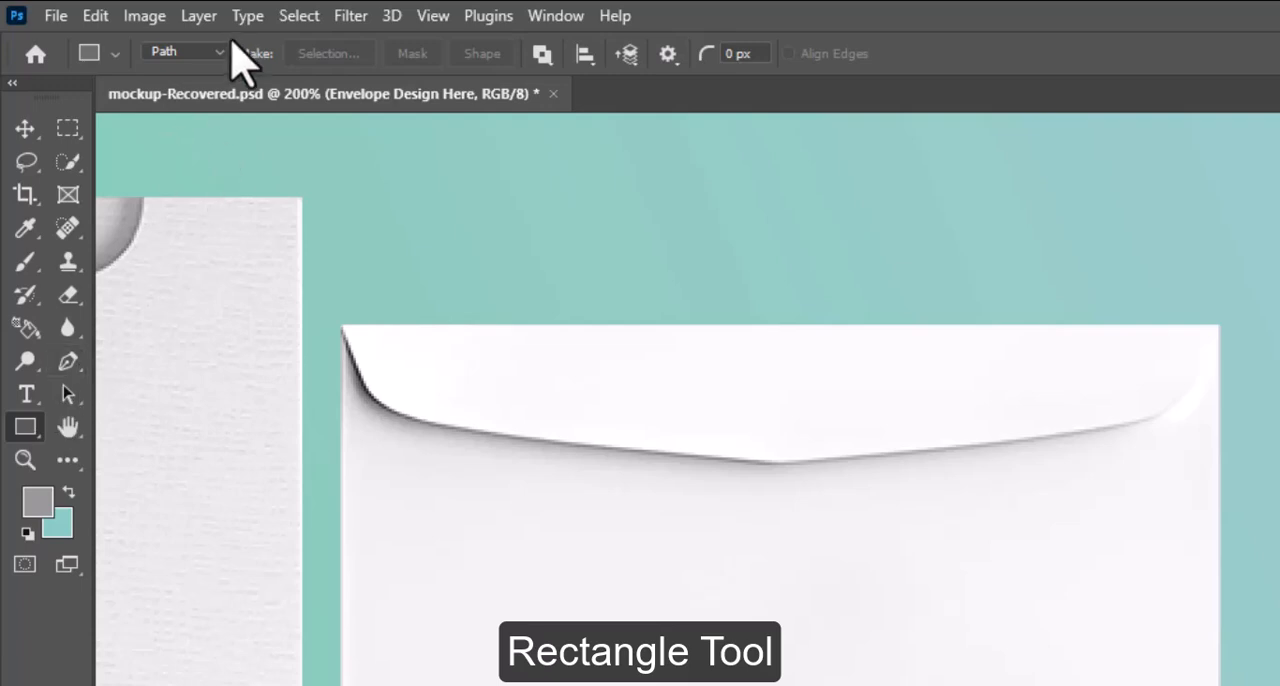
click(210, 52)
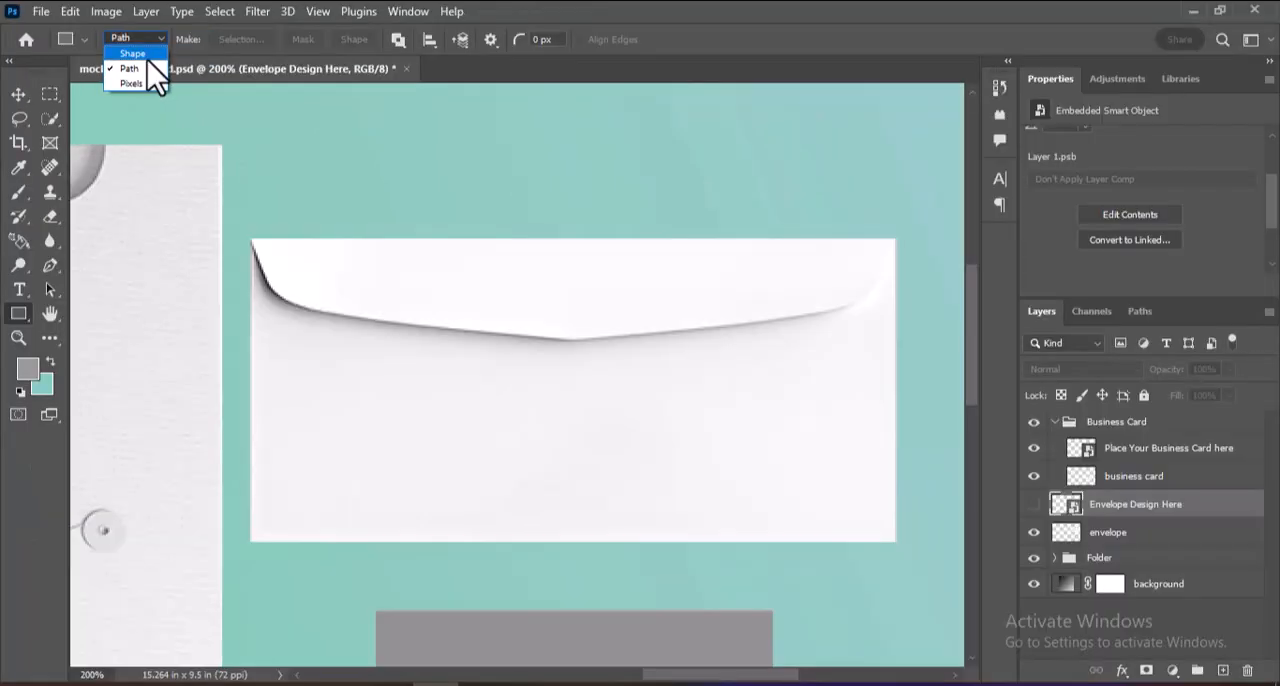
click(177, 72)
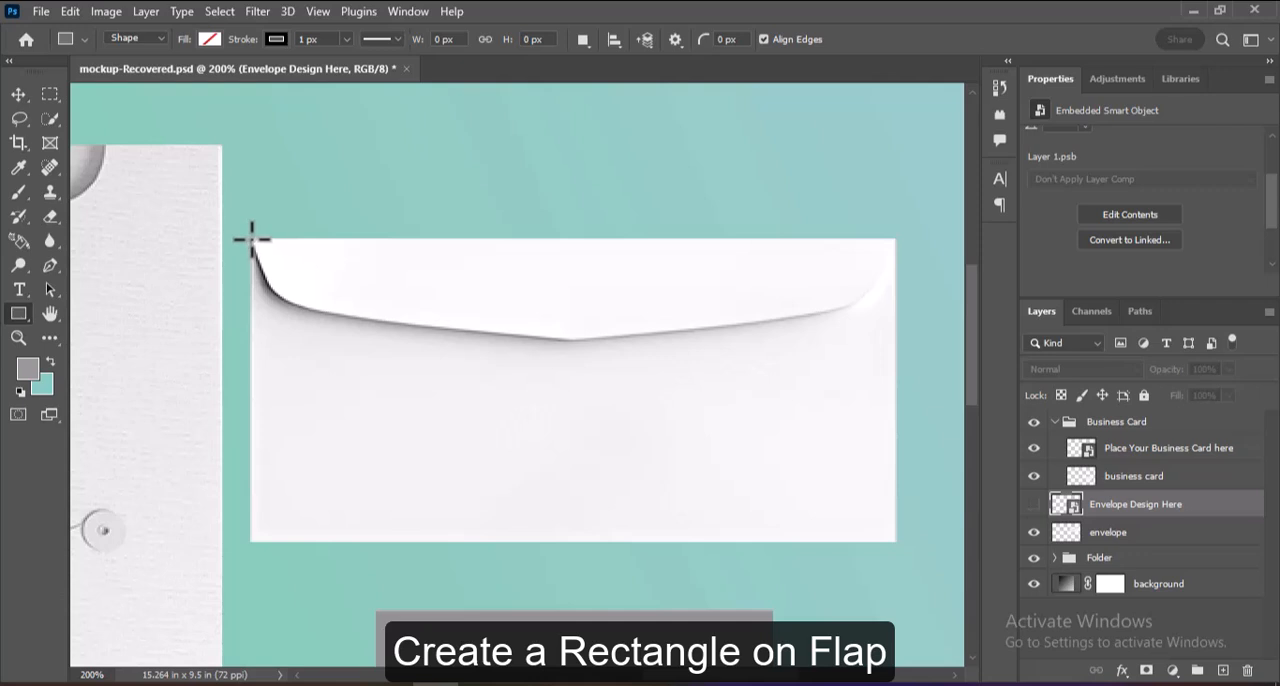
drag(250, 237, 895, 341)
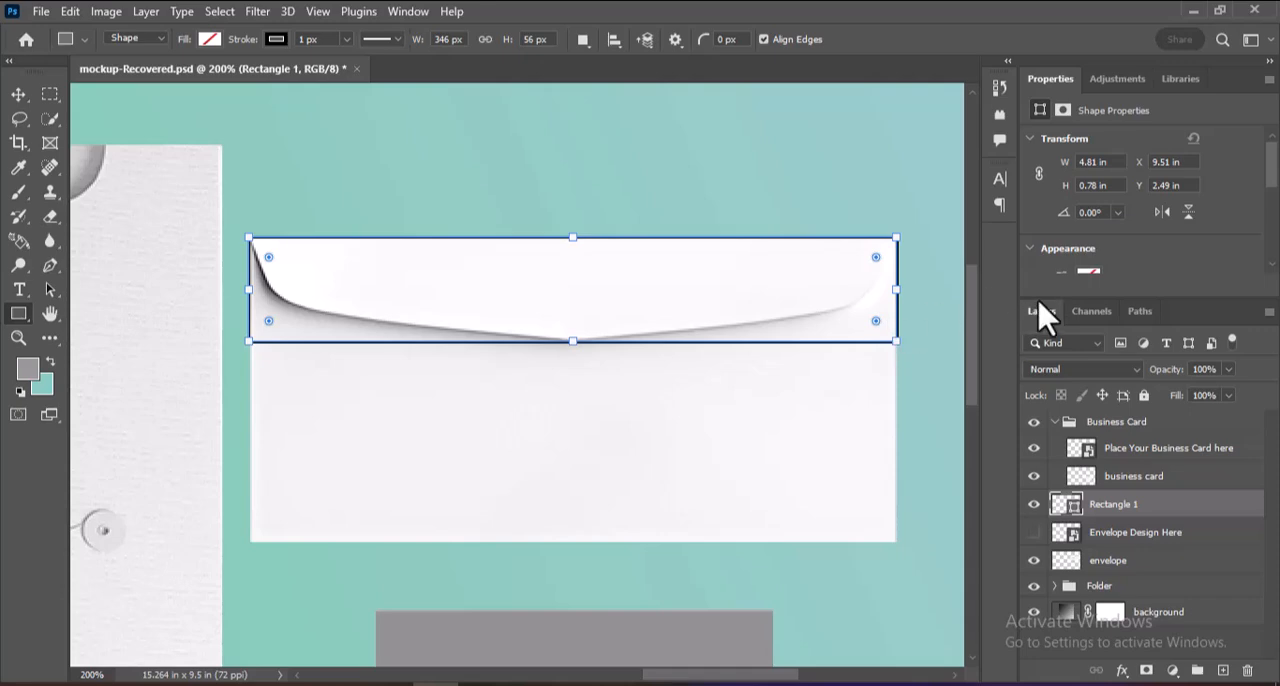
Remove the flap rectangle's stroke and fill it with the recently used grey color.
scroll(1272, 195, down, 3)
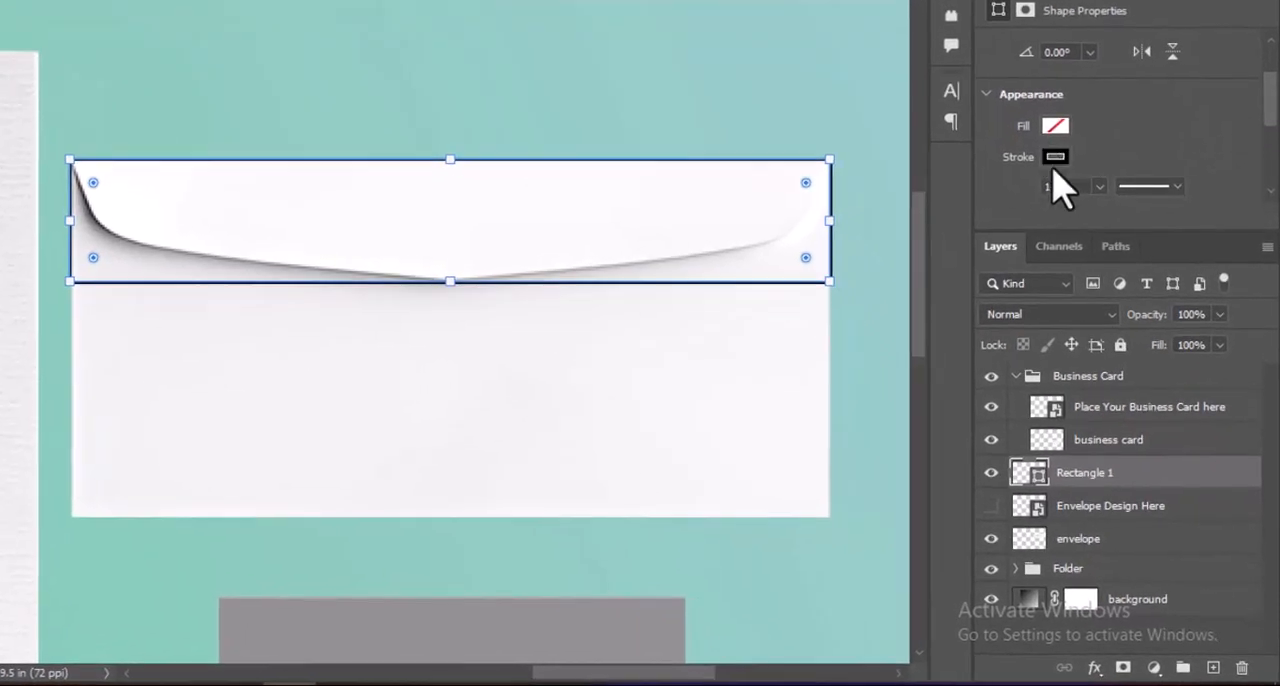
click(1055, 158)
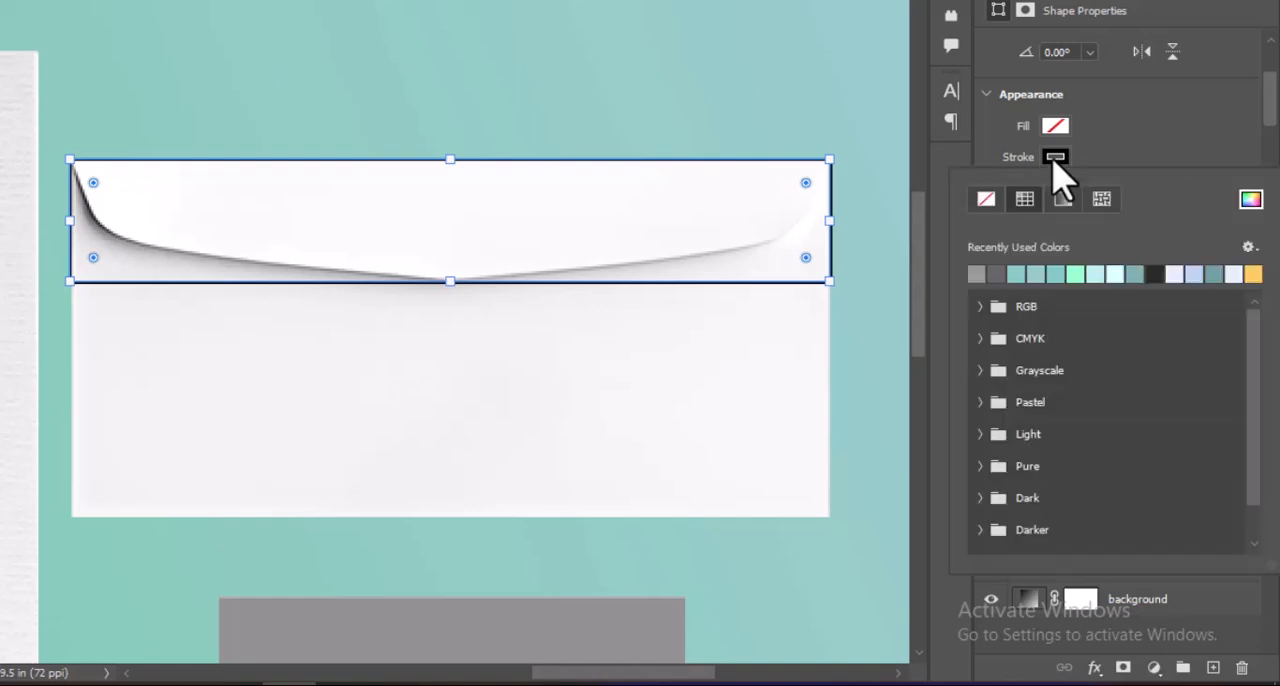
click(986, 199)
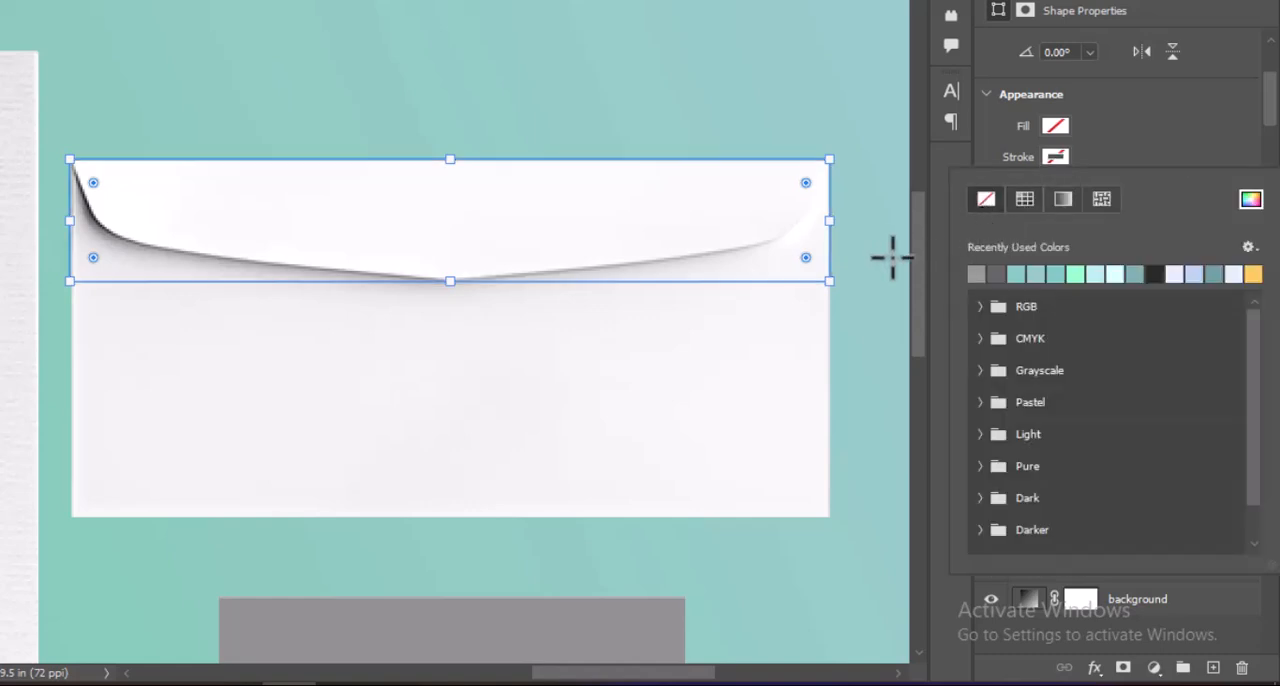
click(1048, 133)
click(1056, 126)
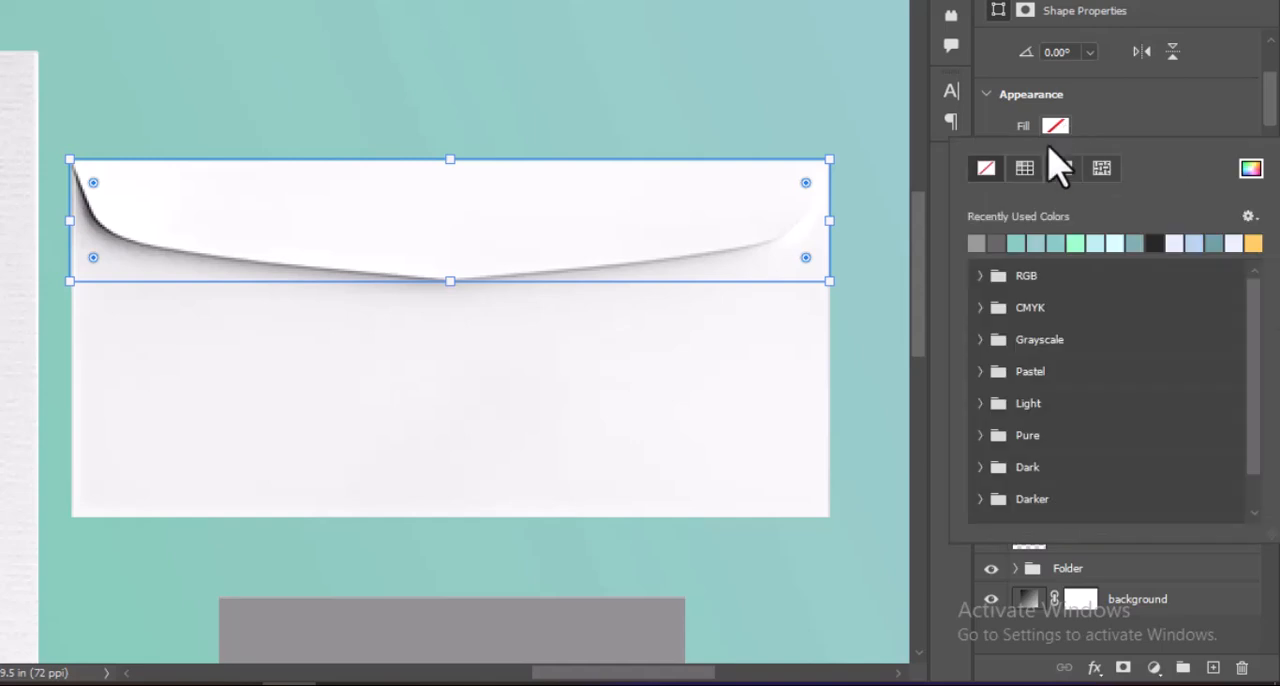
click(980, 242)
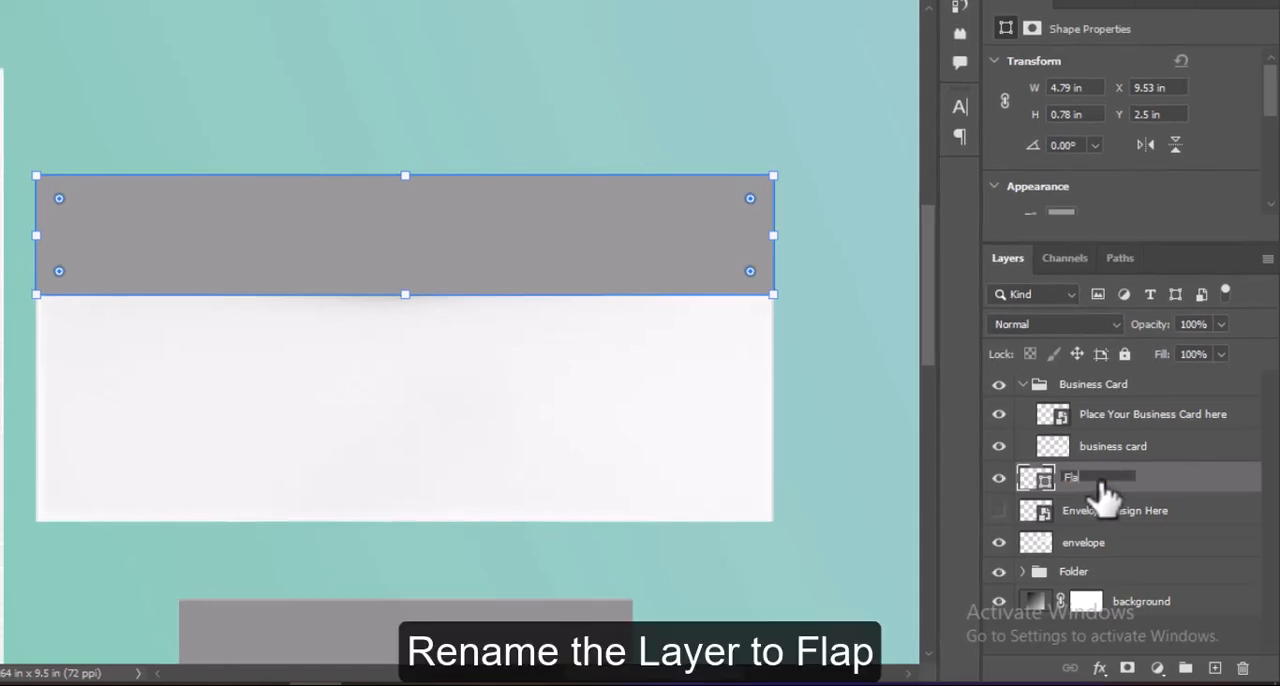
Rename the grey rectangle layer Flap and convert it to a smart object.
key(Return)
right_click(1160, 492)
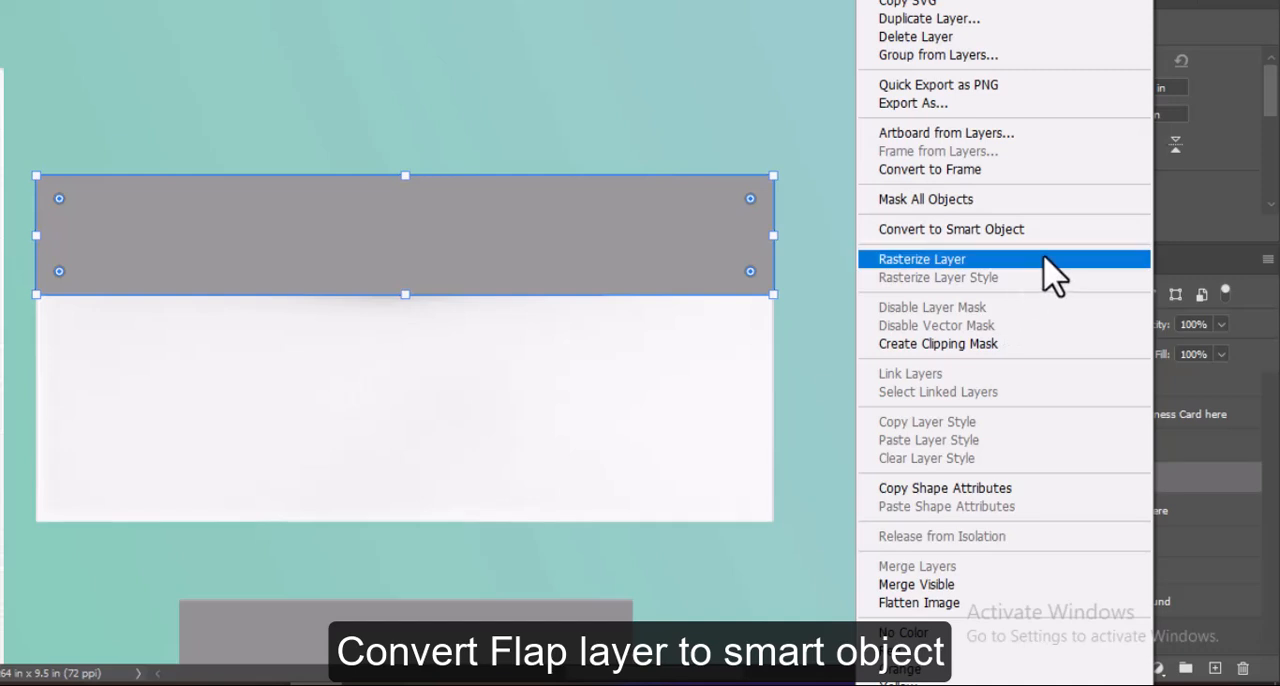
click(1022, 229)
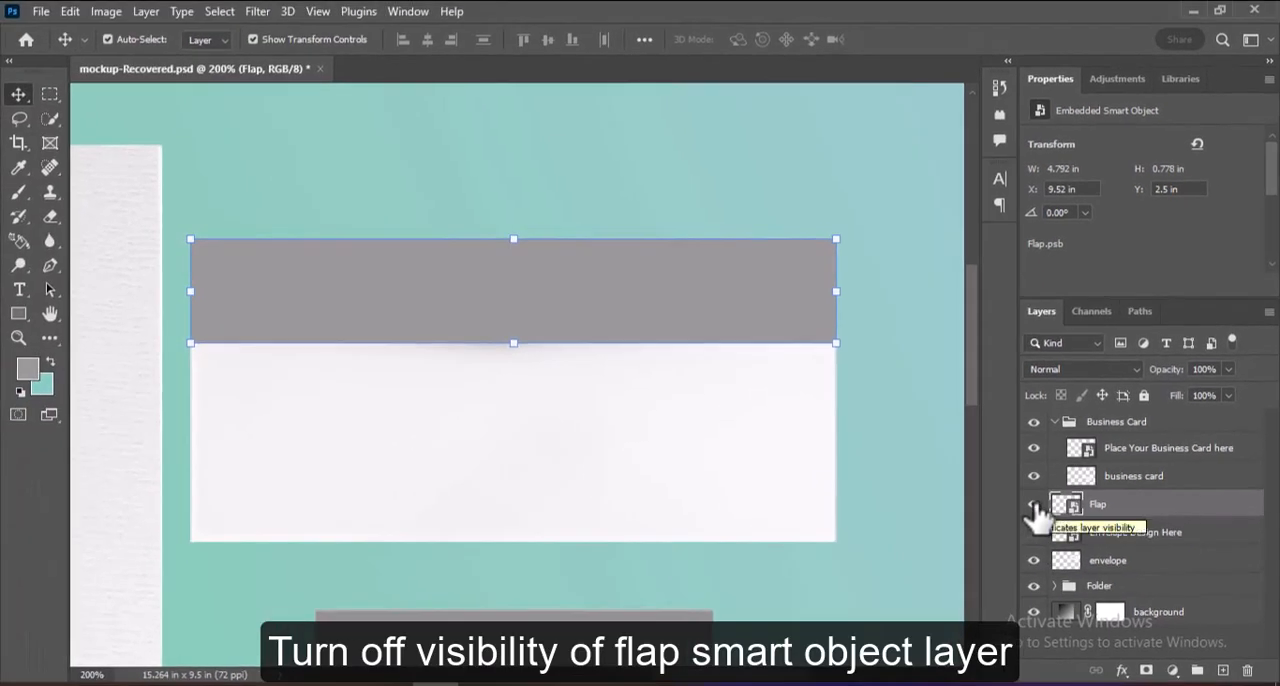
Hide the Flap layer and quick-select the white flap area on the envelope layer.
click(1034, 505)
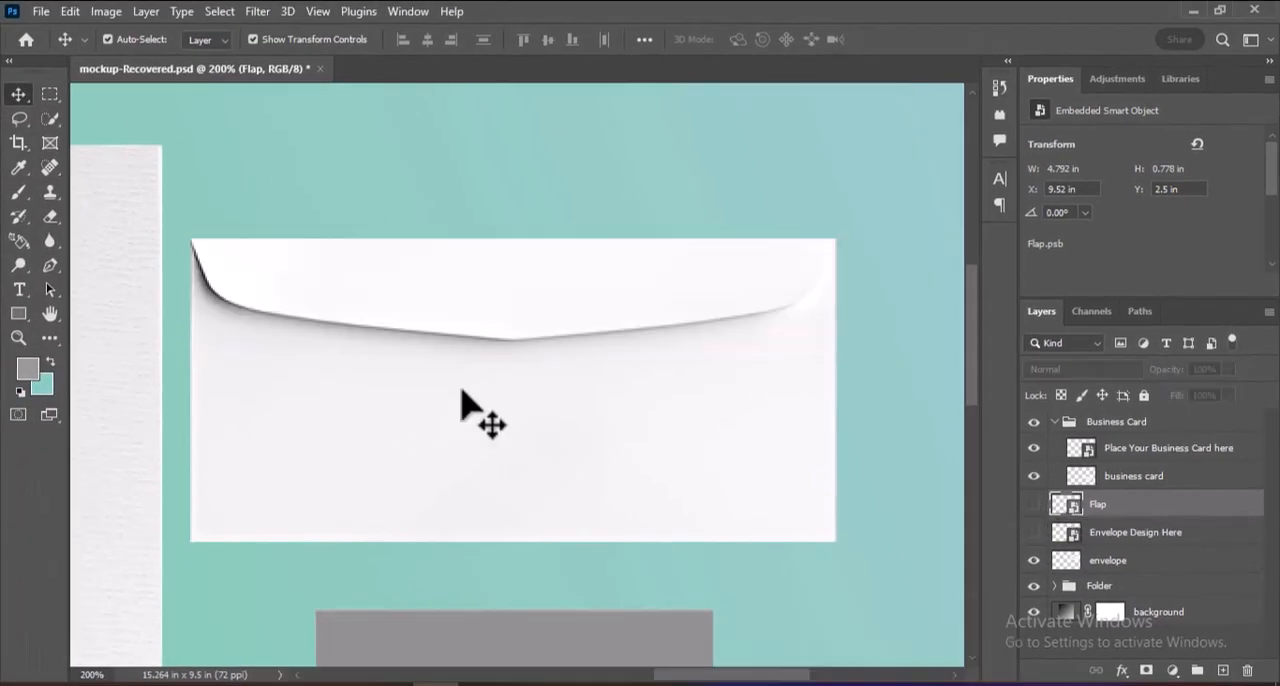
click(1152, 566)
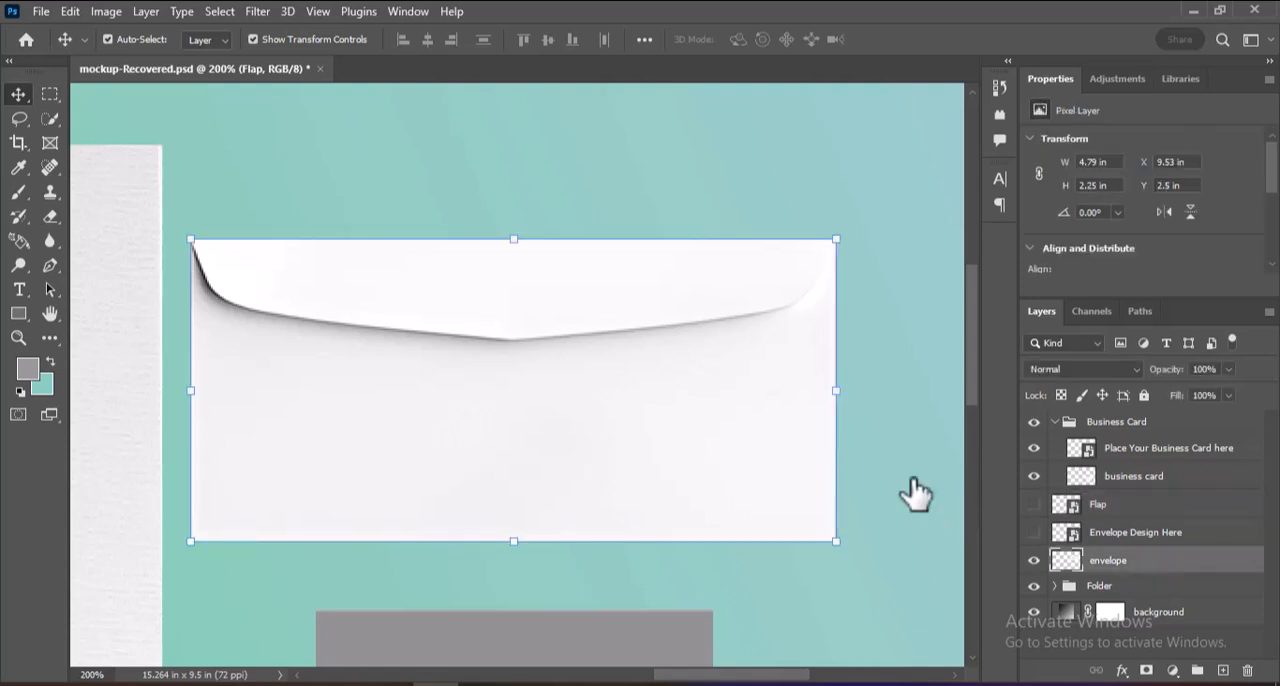
click(50, 119)
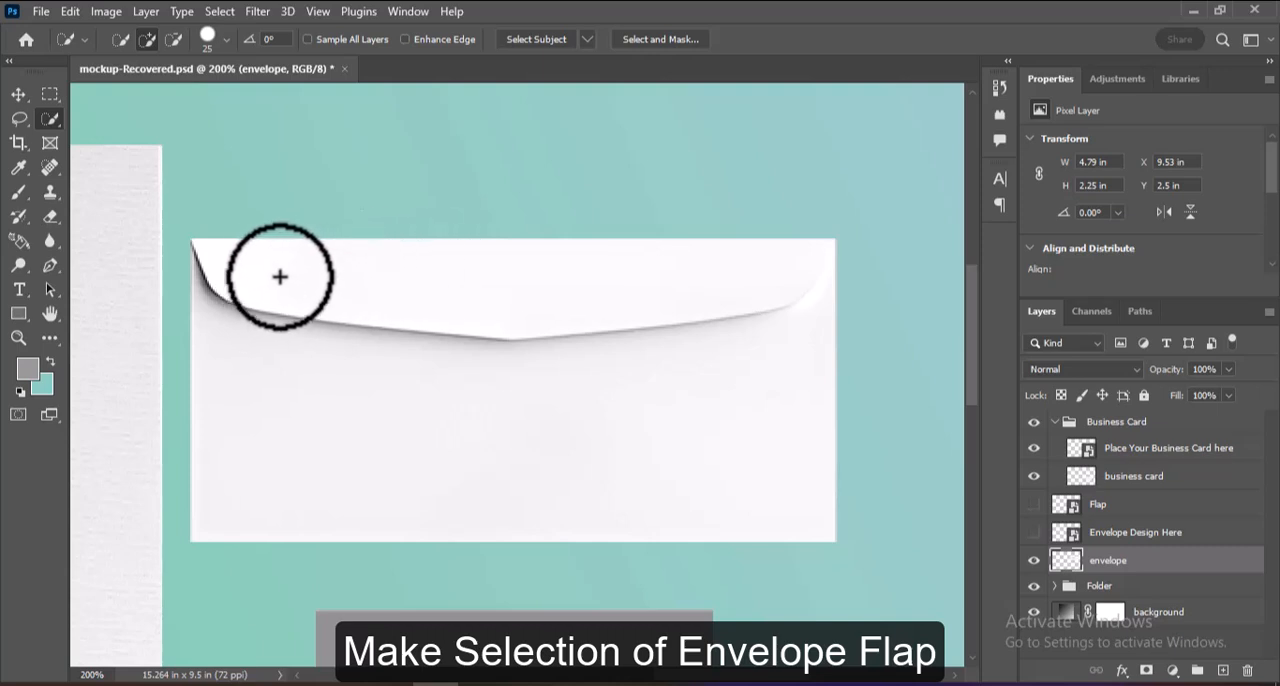
mouse_move(280, 280)
mouse_down()
mouse_move(544, 295)
mouse_move(742, 272)
mouse_move(795, 249)
mouse_move(828, 306)
mouse_up()
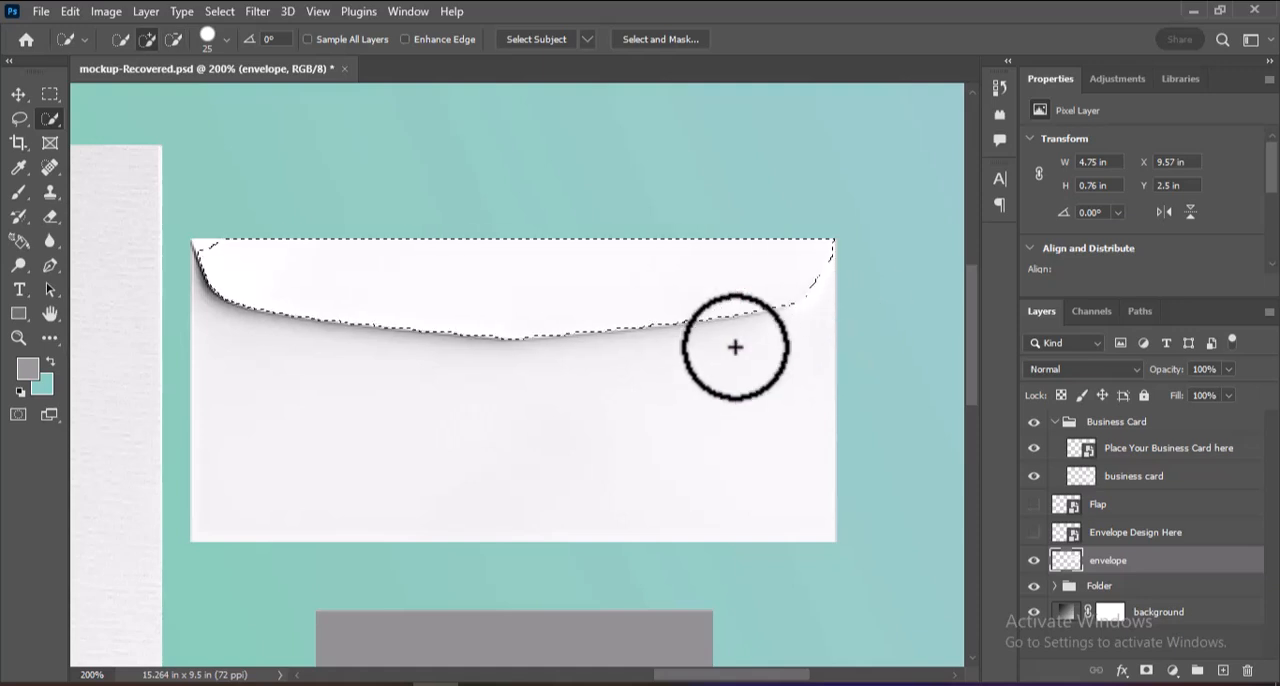
click(226, 257)
key(ctrl+d)
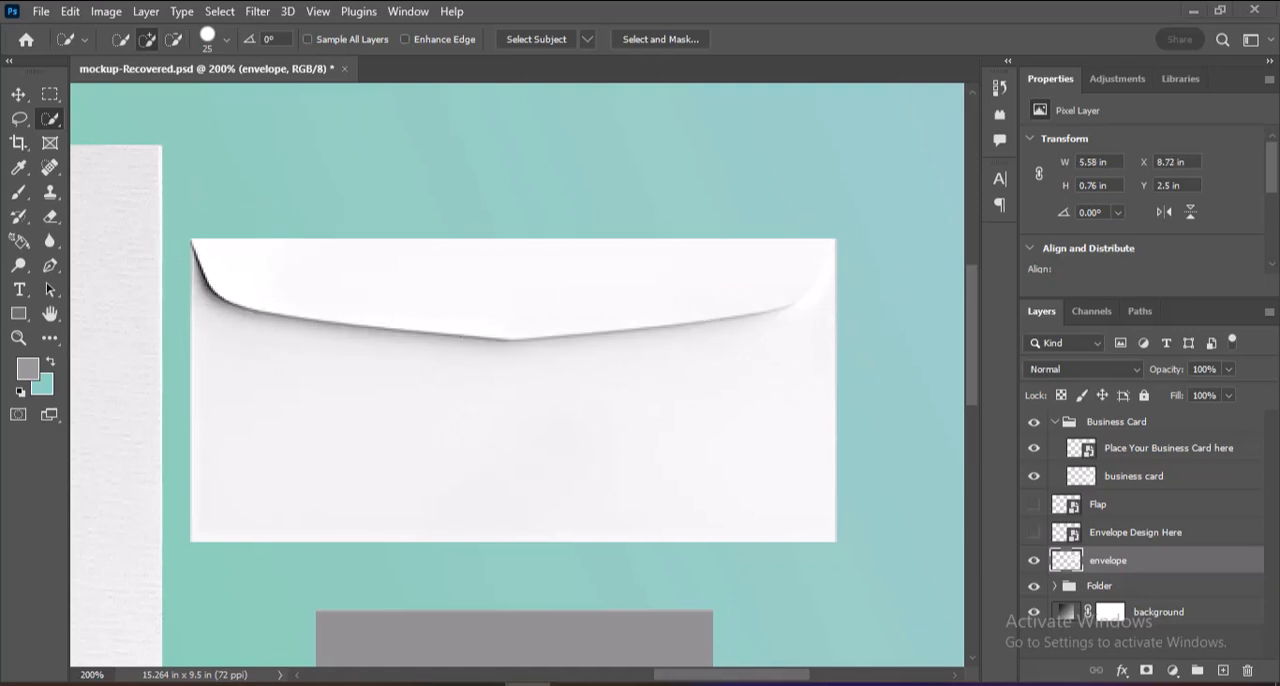
Show the Flap smart object and add a layer mask to it from the envelope flap selection.
click(1098, 508)
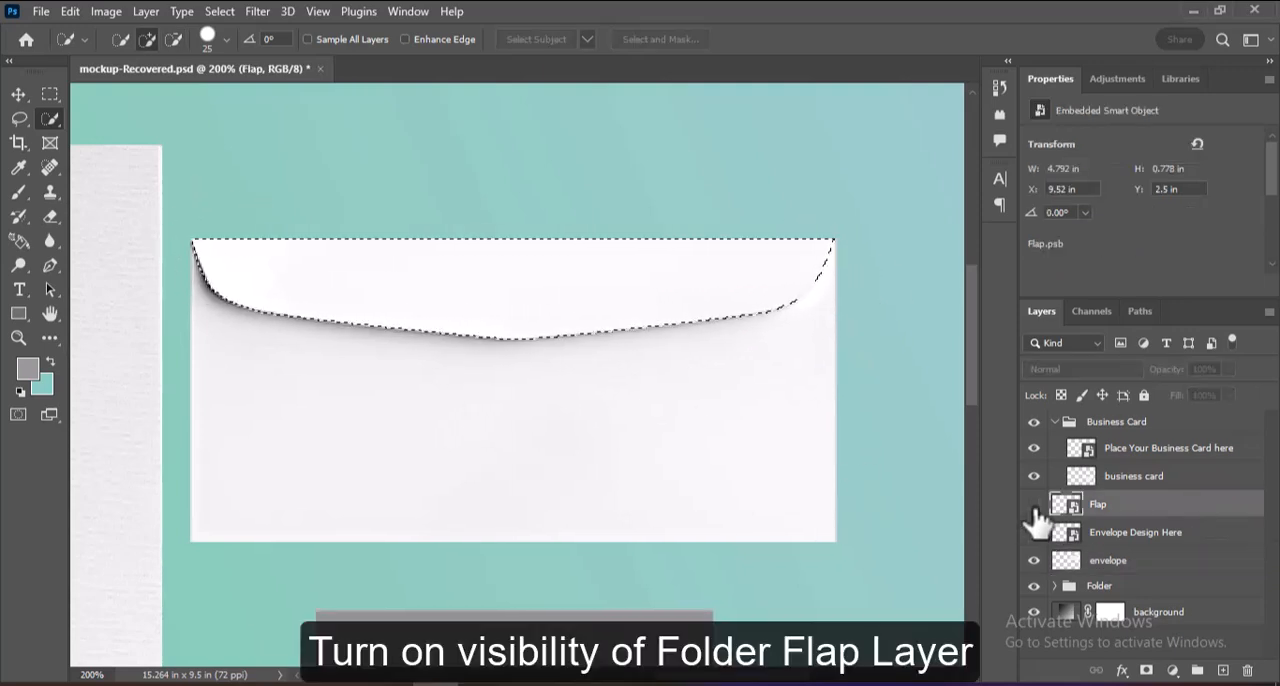
click(1034, 505)
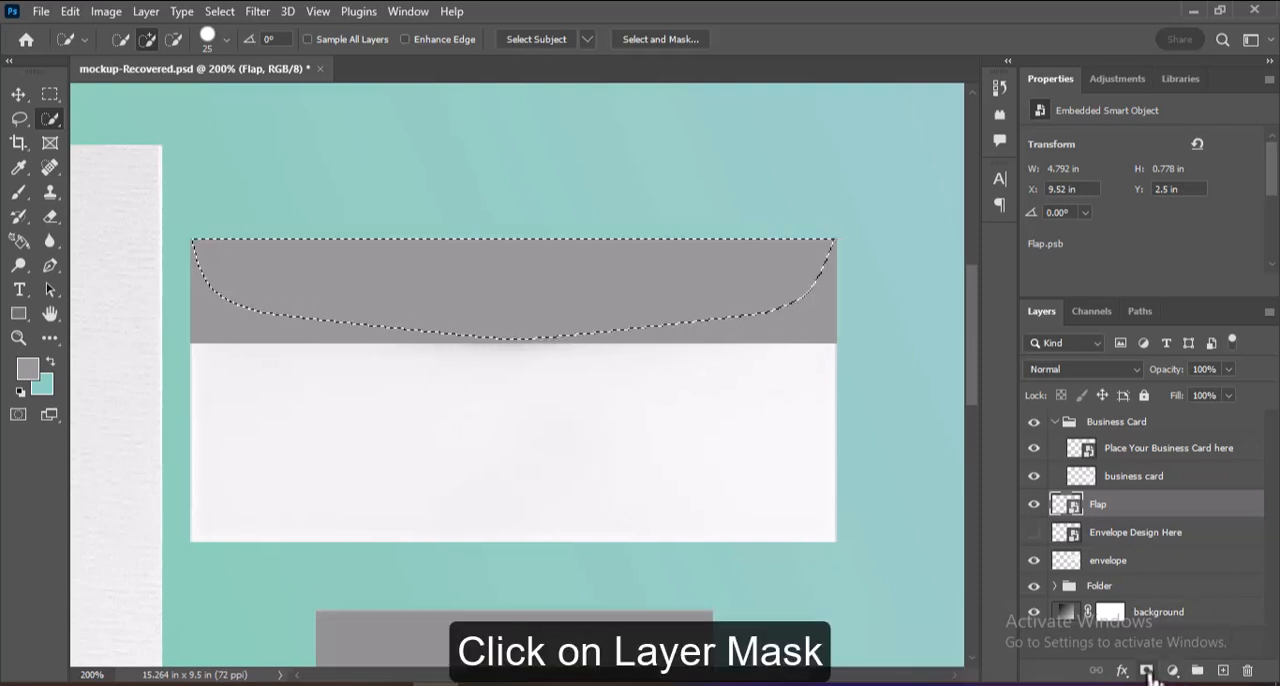
click(1148, 671)
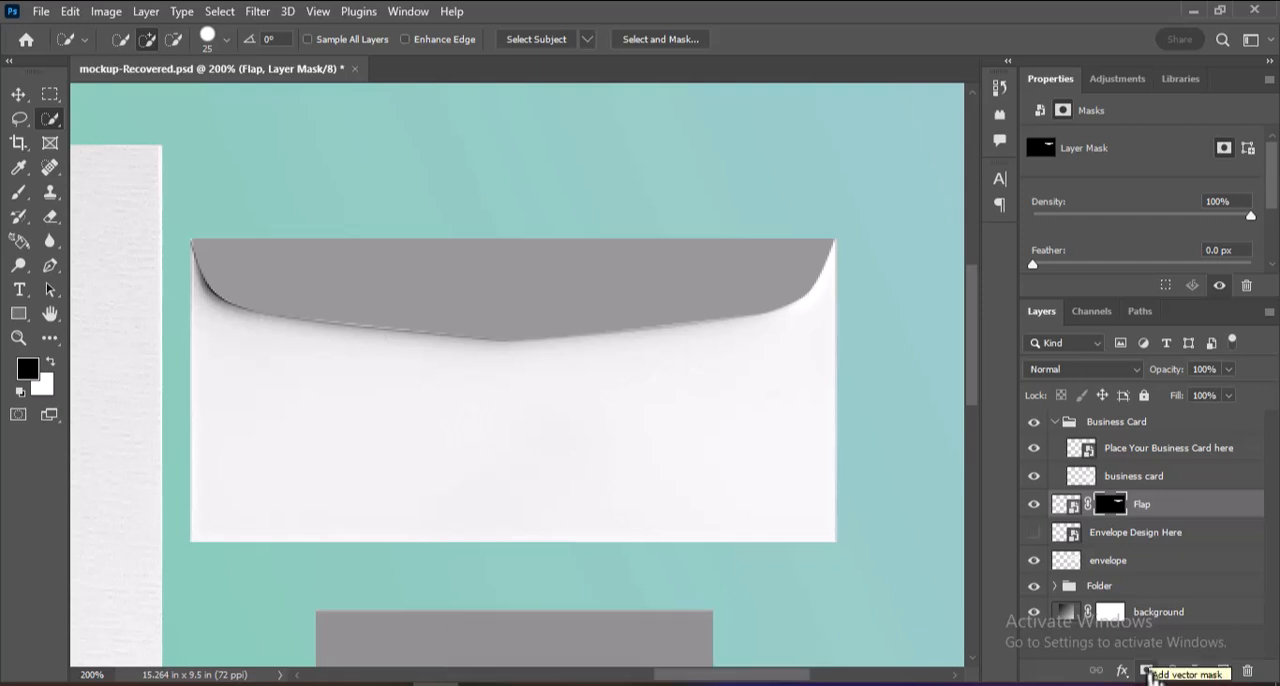
Duplicate the envelope layer and rename the copy Shadow.
click(1186, 568)
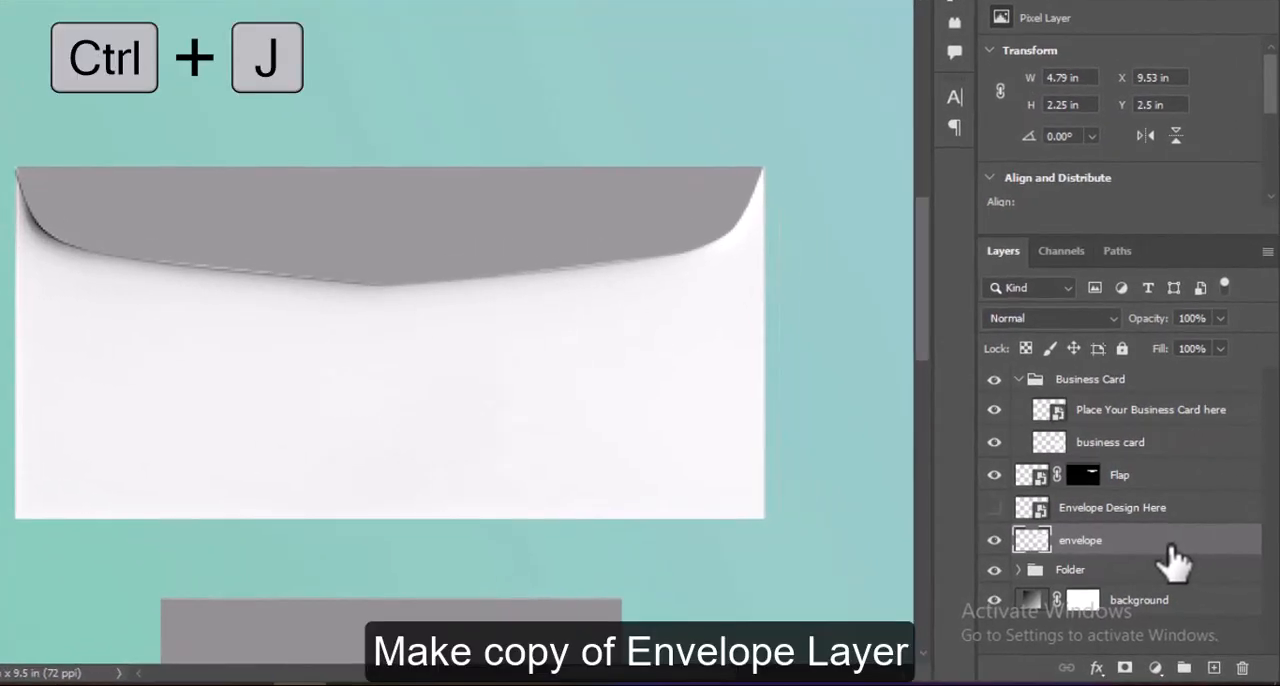
key(ctrl+j)
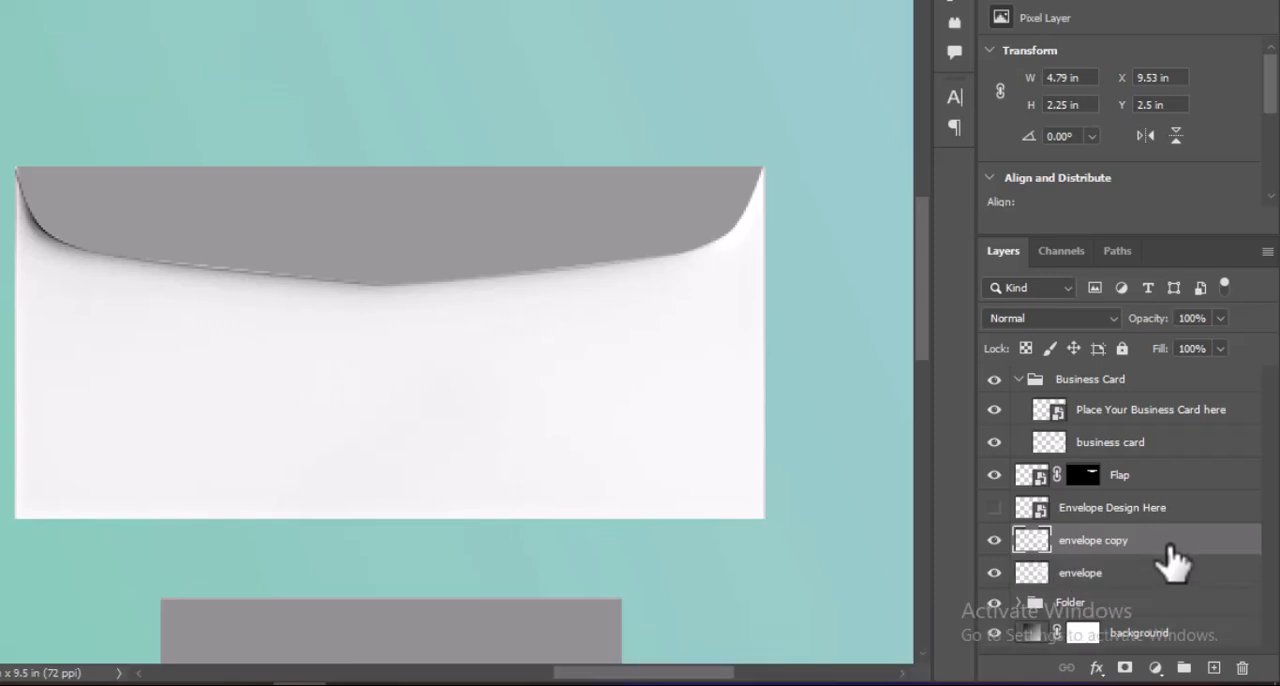
double_click(1118, 545)
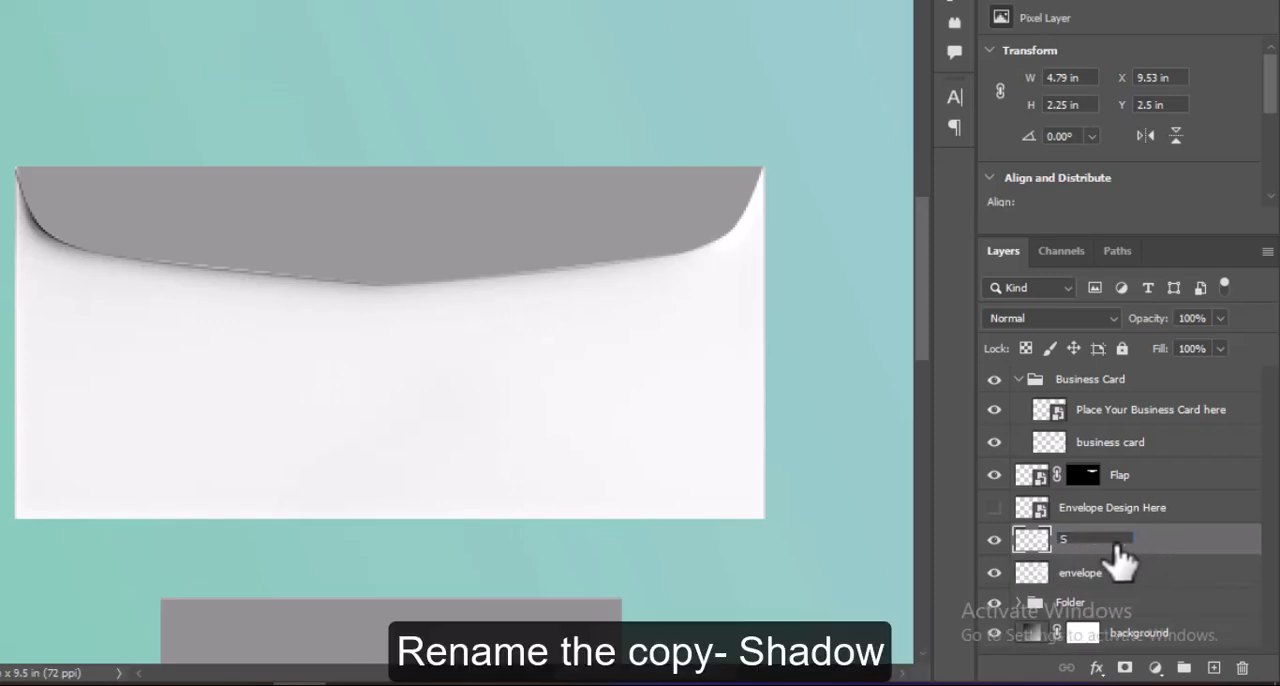
text(Shadow)
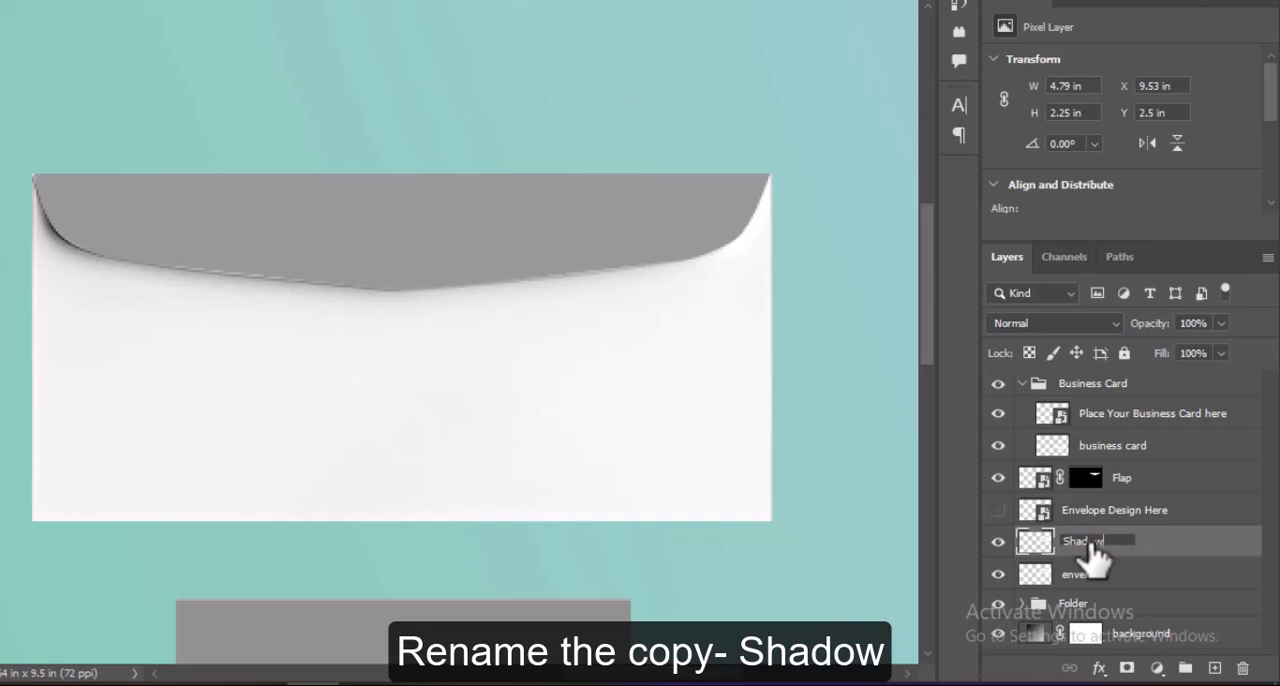
key(Return)
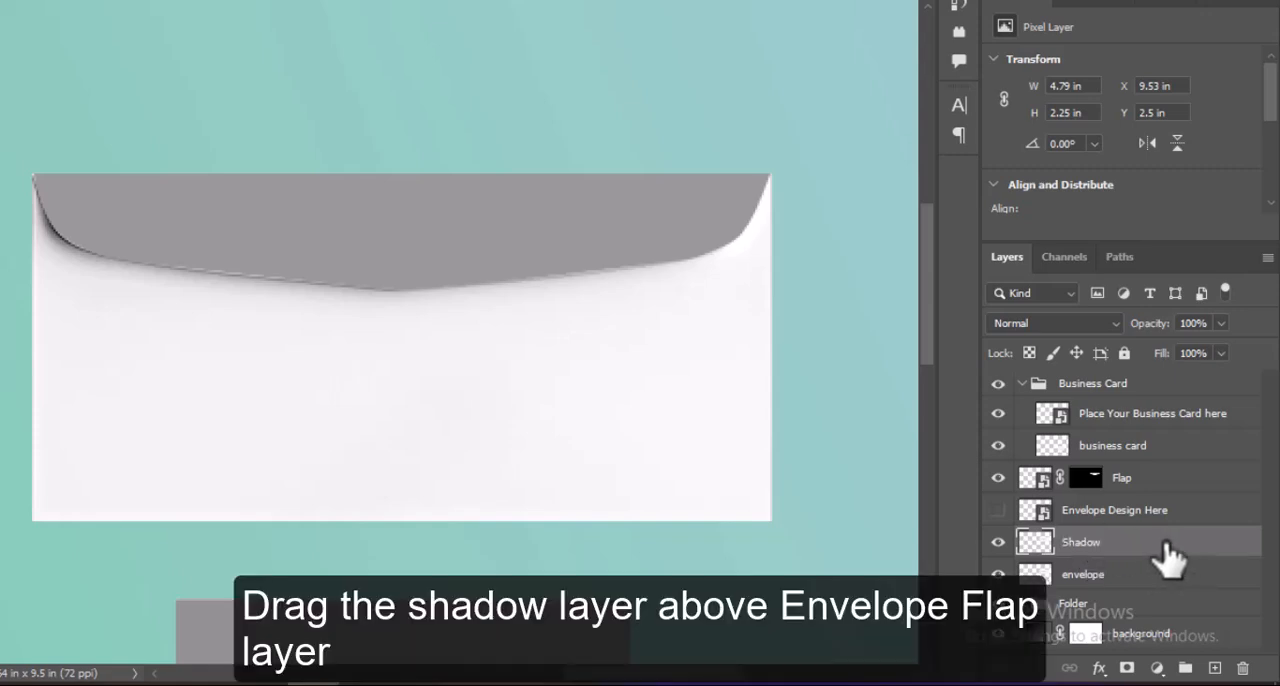
Move the envelope's Shadow layer above Flap and set its blending mode to Multiply.
drag(1170, 560, 1145, 470)
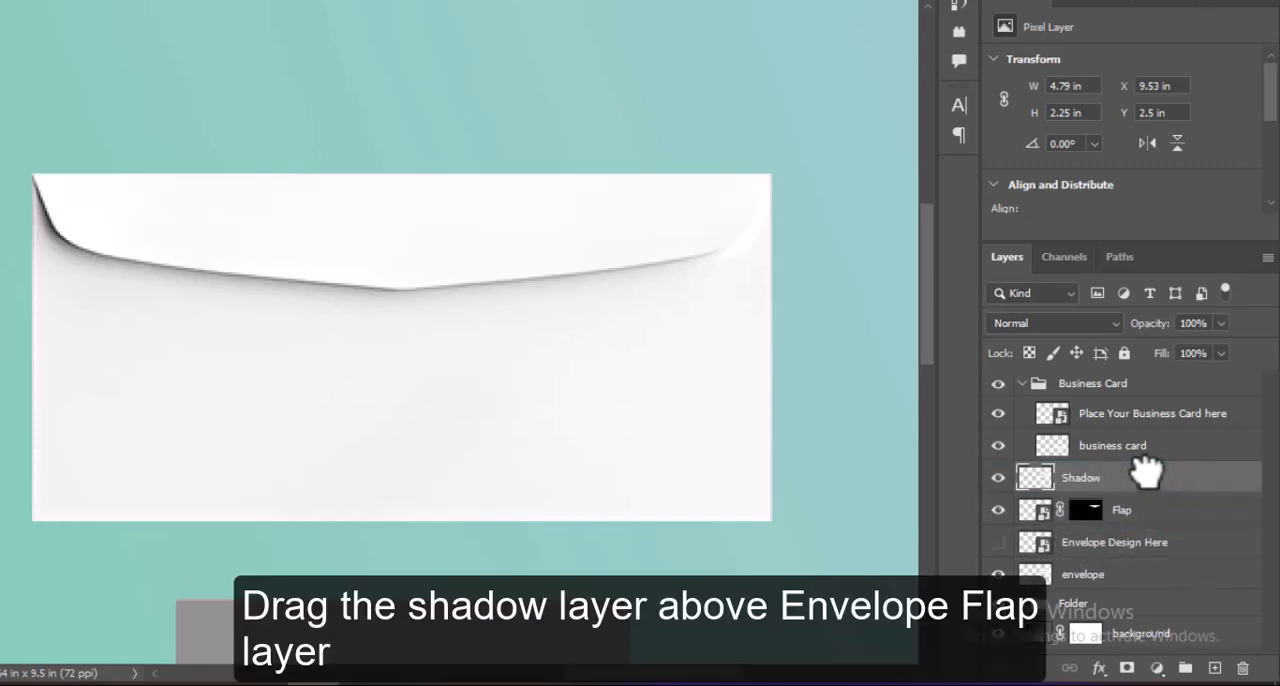
click(1090, 323)
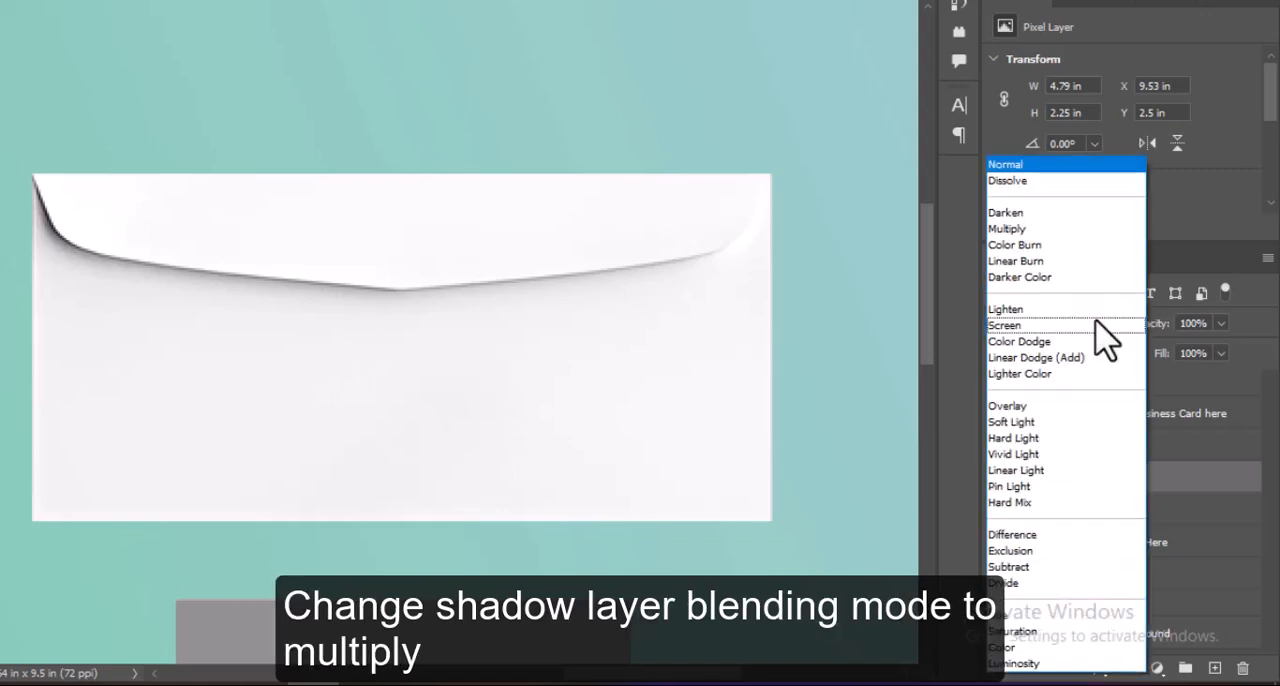
click(1052, 228)
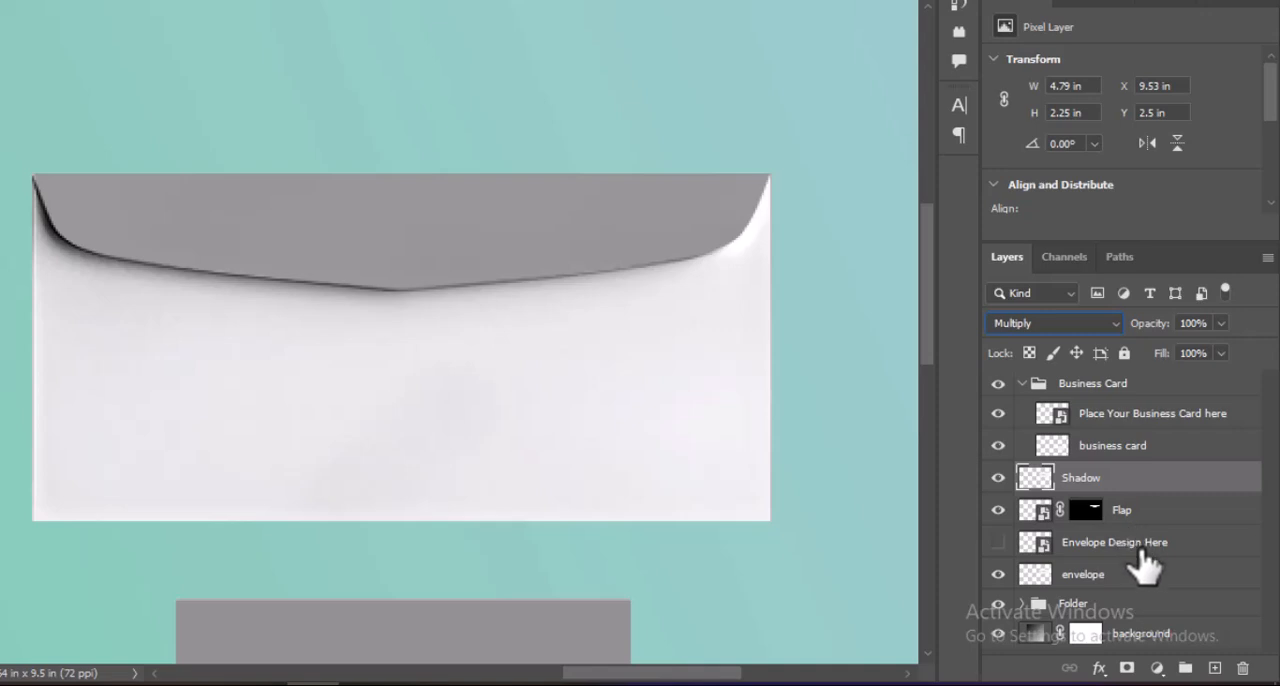
Show Envelope Design Here and group the Shadow, Flap, Envelope Design Here and envelope layers as Envelope.
click(997, 545)
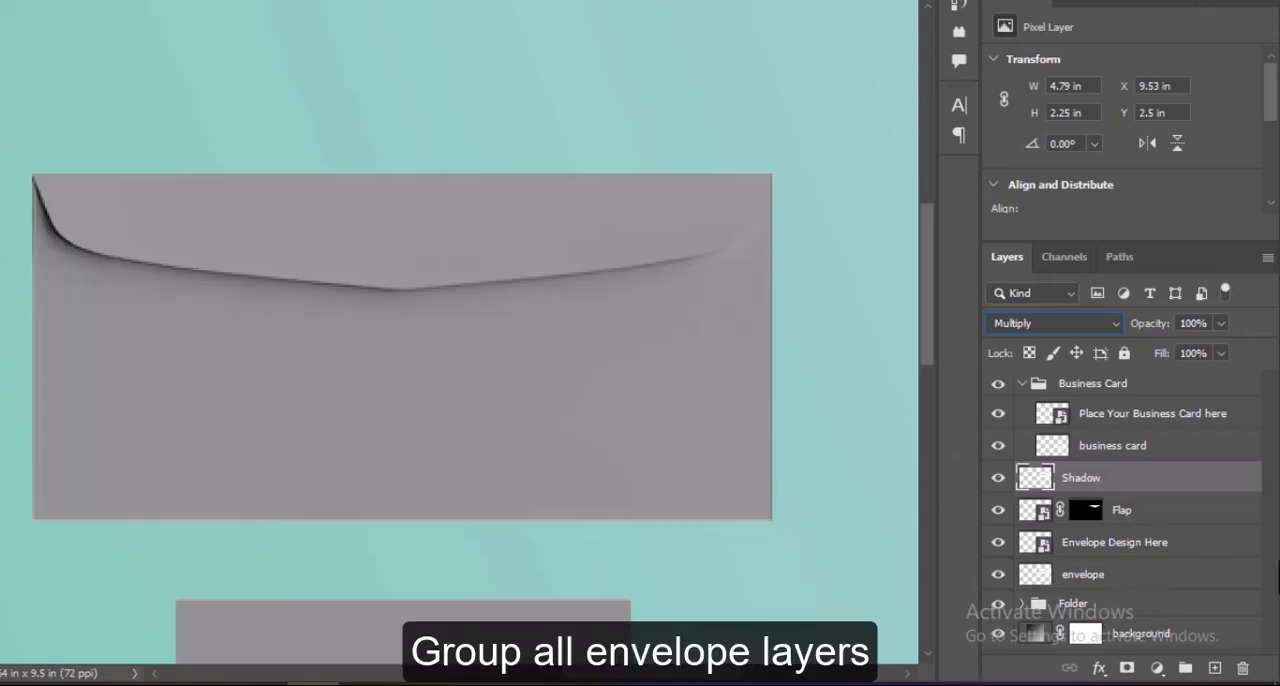
shift+click(1160, 576)
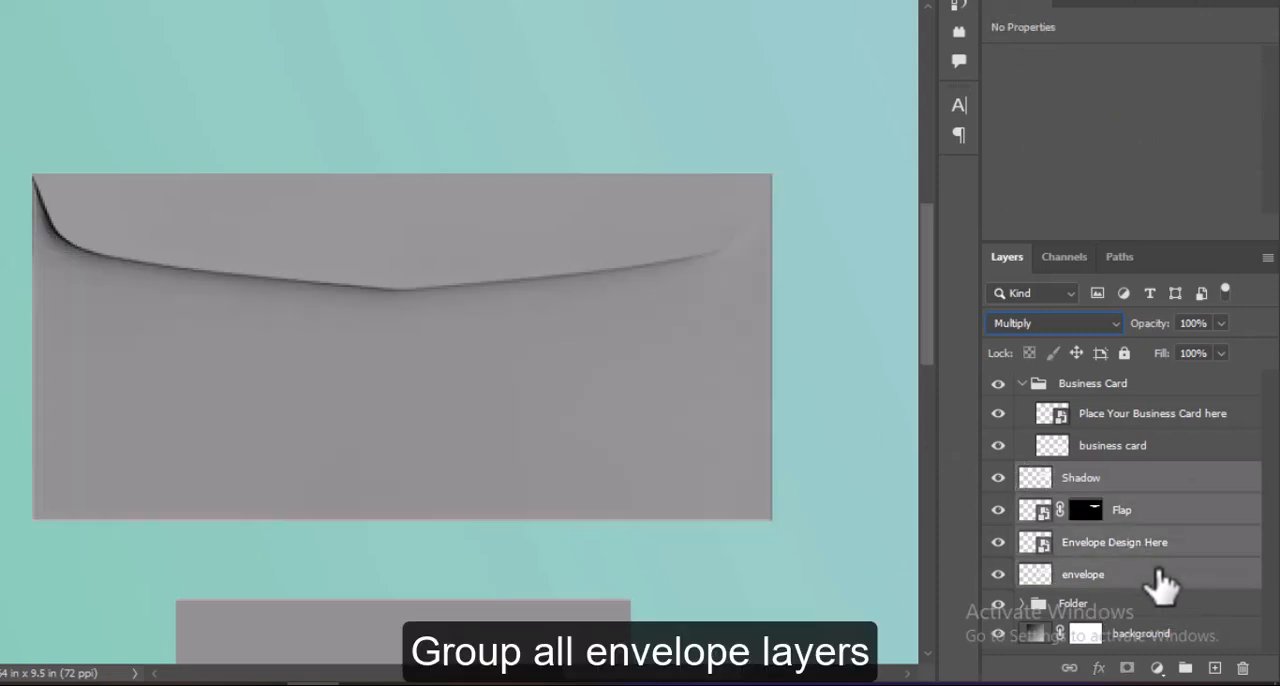
key(ctrl+g)
double_click(1071, 476)
text(Envelope)
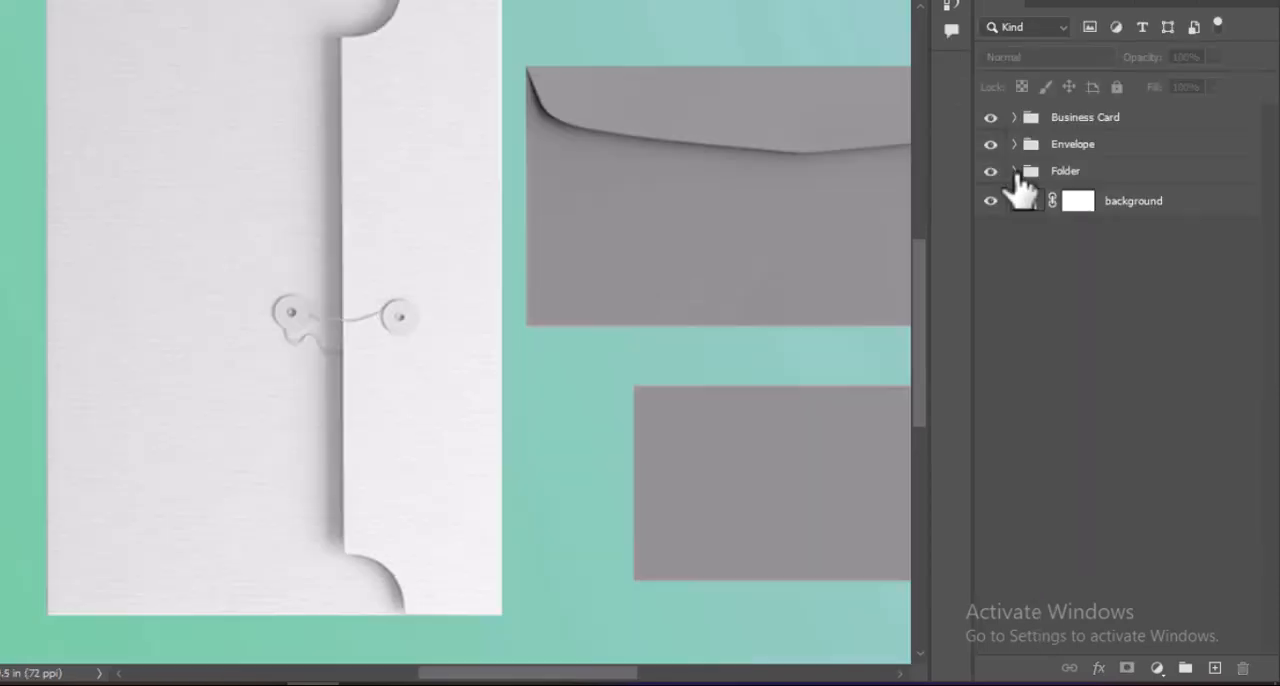
Duplicate the folder layer inside the Folder group and rename the copy Shadow.
click(1015, 174)
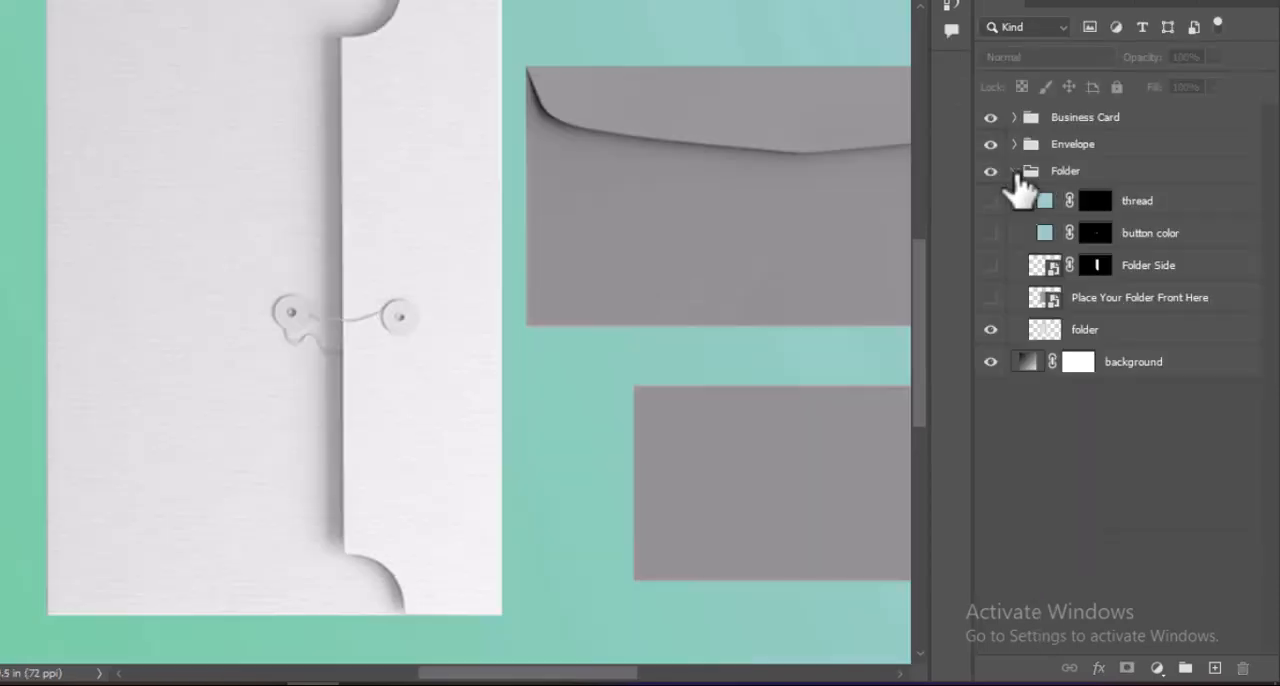
click(1133, 340)
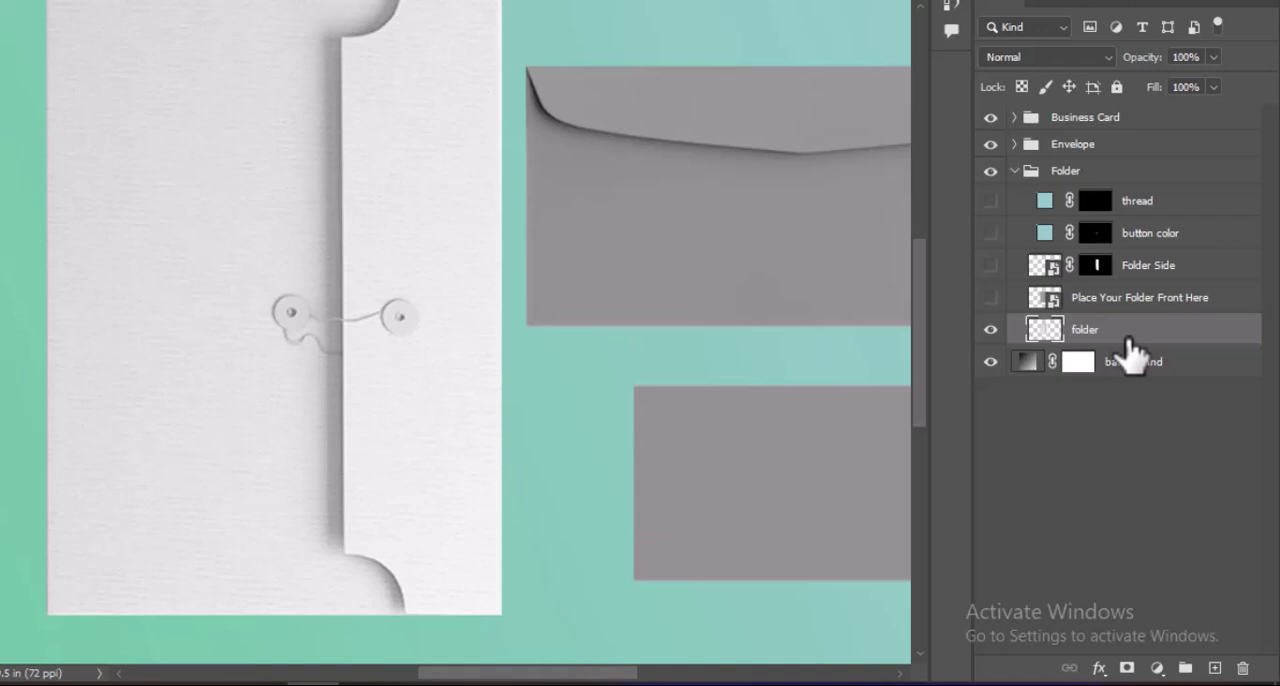
key(ctrl+j)
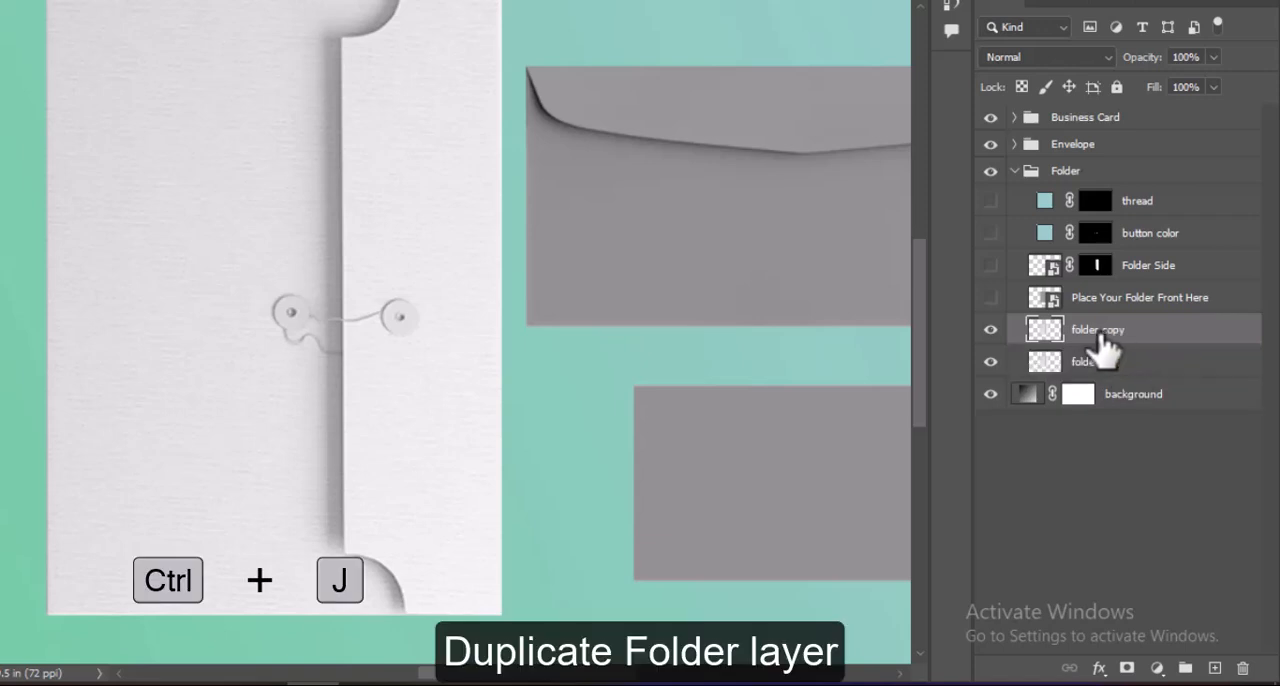
click(1100, 334)
text(Shadow)
click(1134, 478)
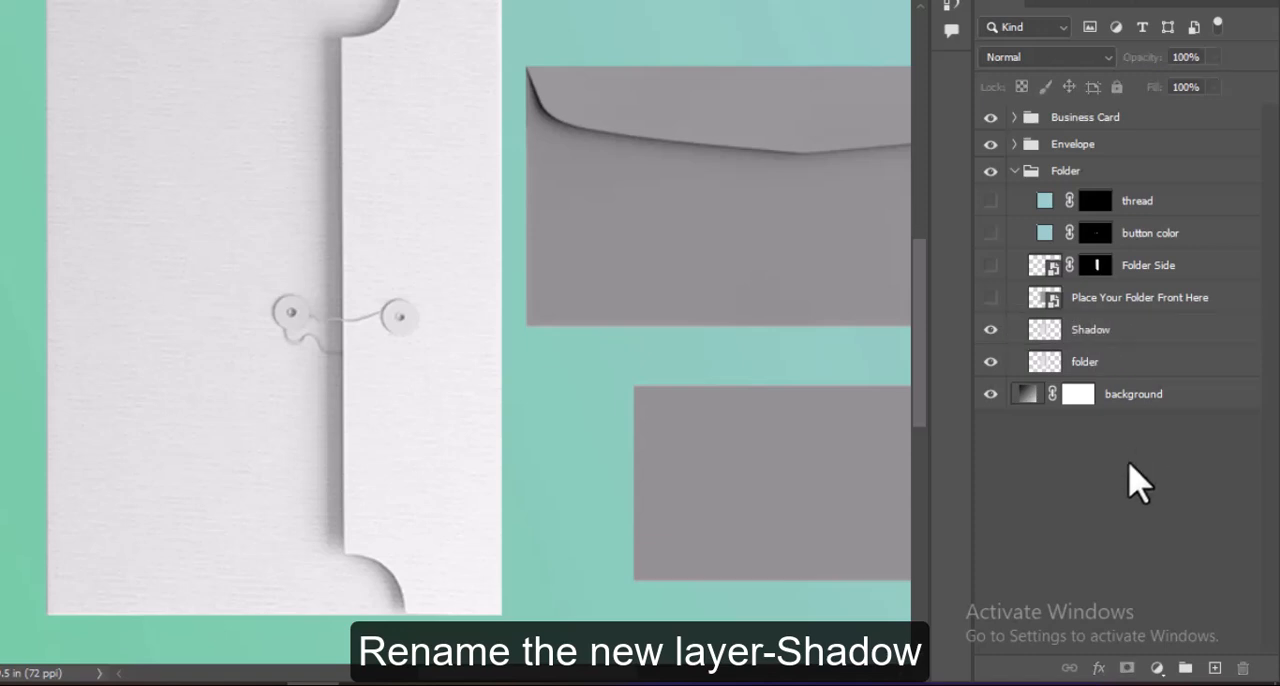
Move the folder's Shadow layer above thread and show the four hidden layers in the Folder group.
click(1117, 340)
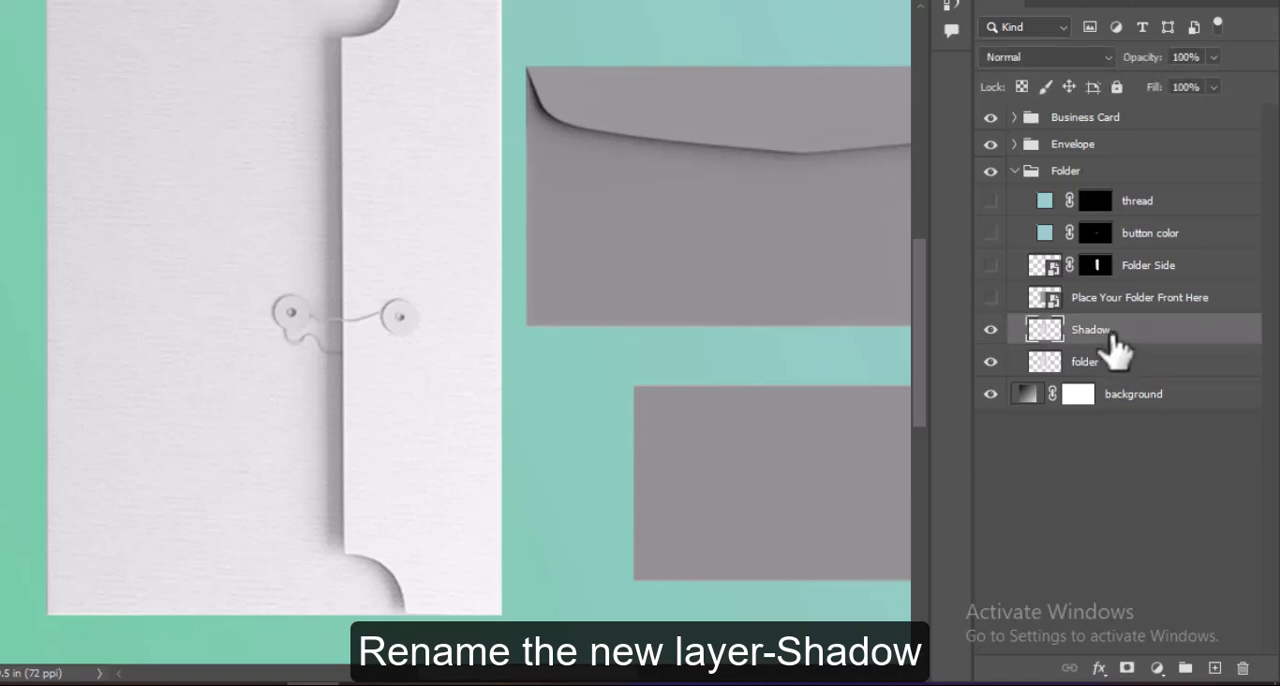
drag(1117, 340, 1090, 190)
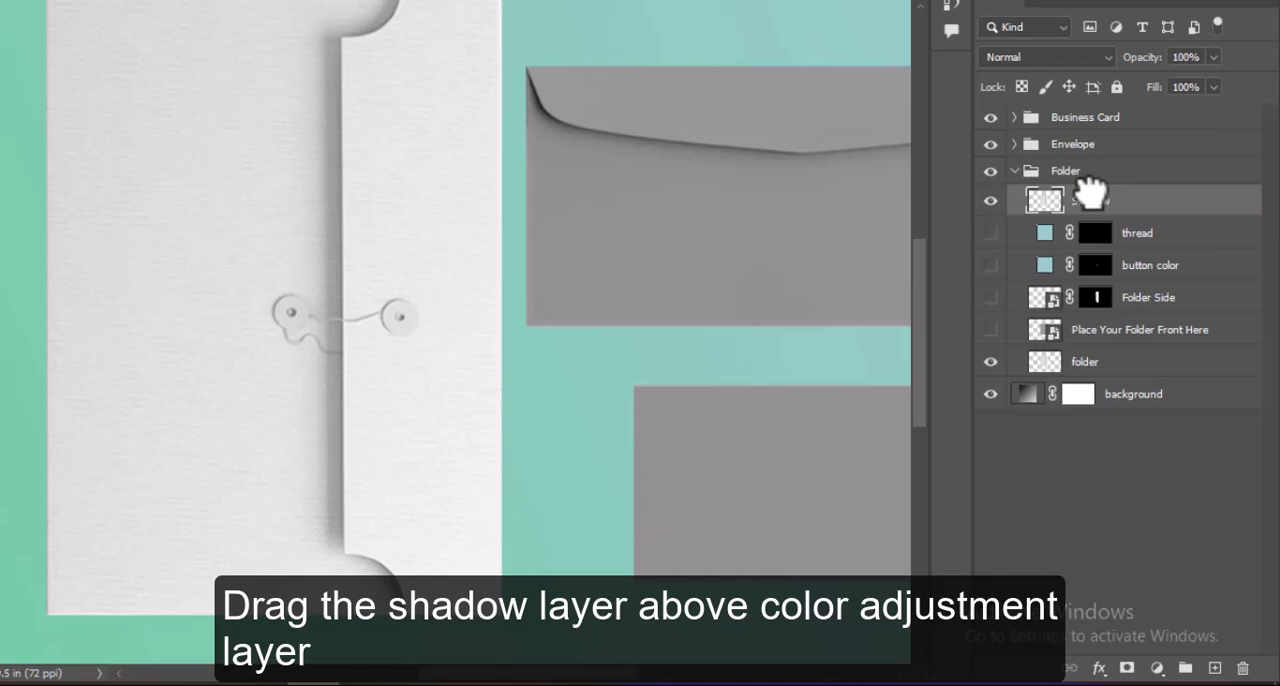
click(990, 232)
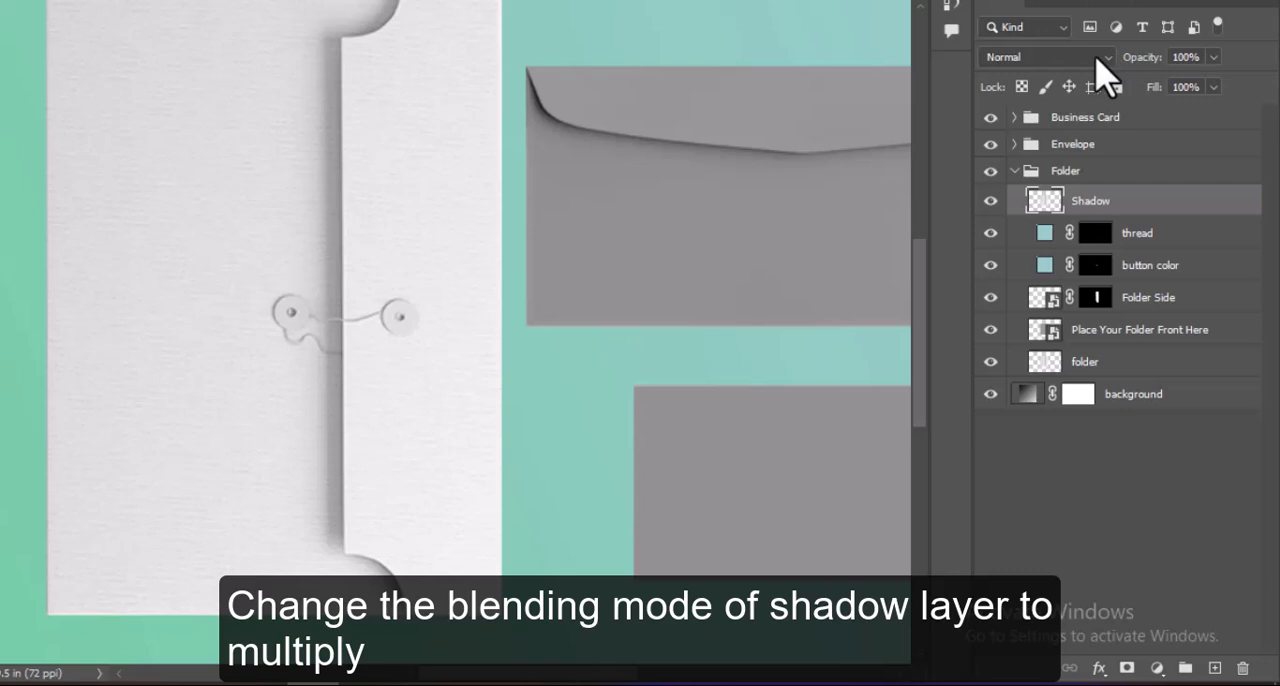
Set the folder's Shadow layer to Multiply blending and hide the button color layer.
click(1097, 57)
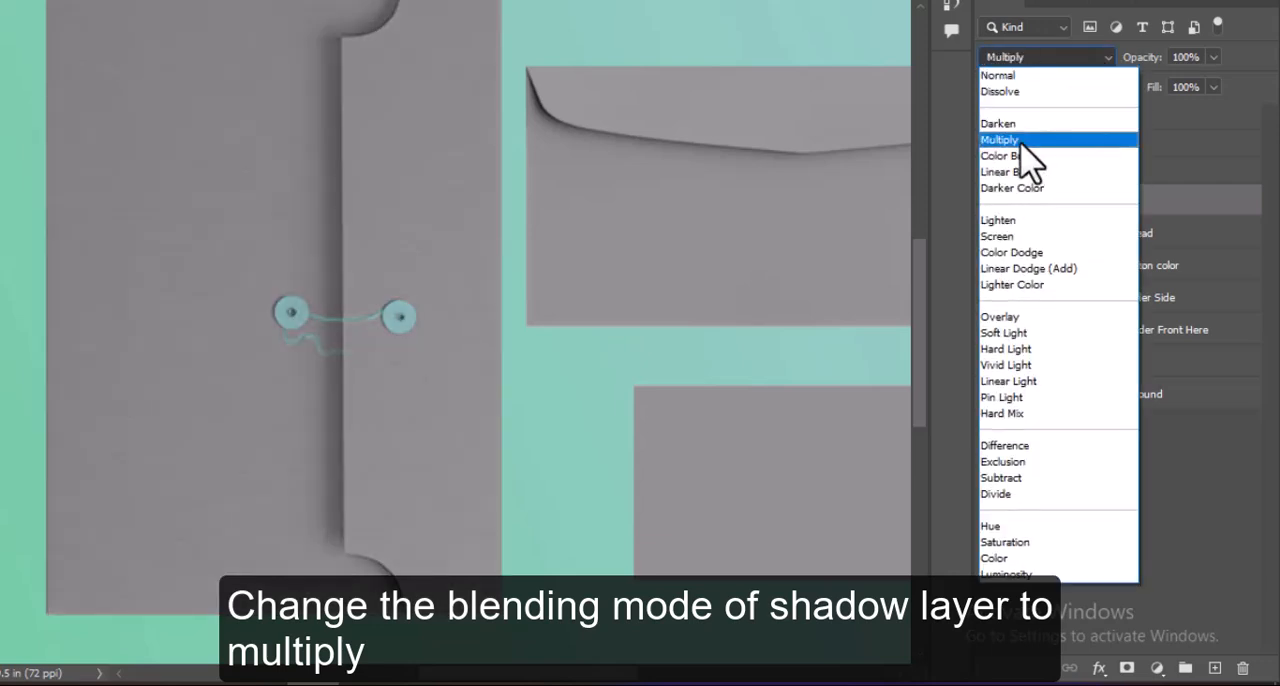
click(1020, 142)
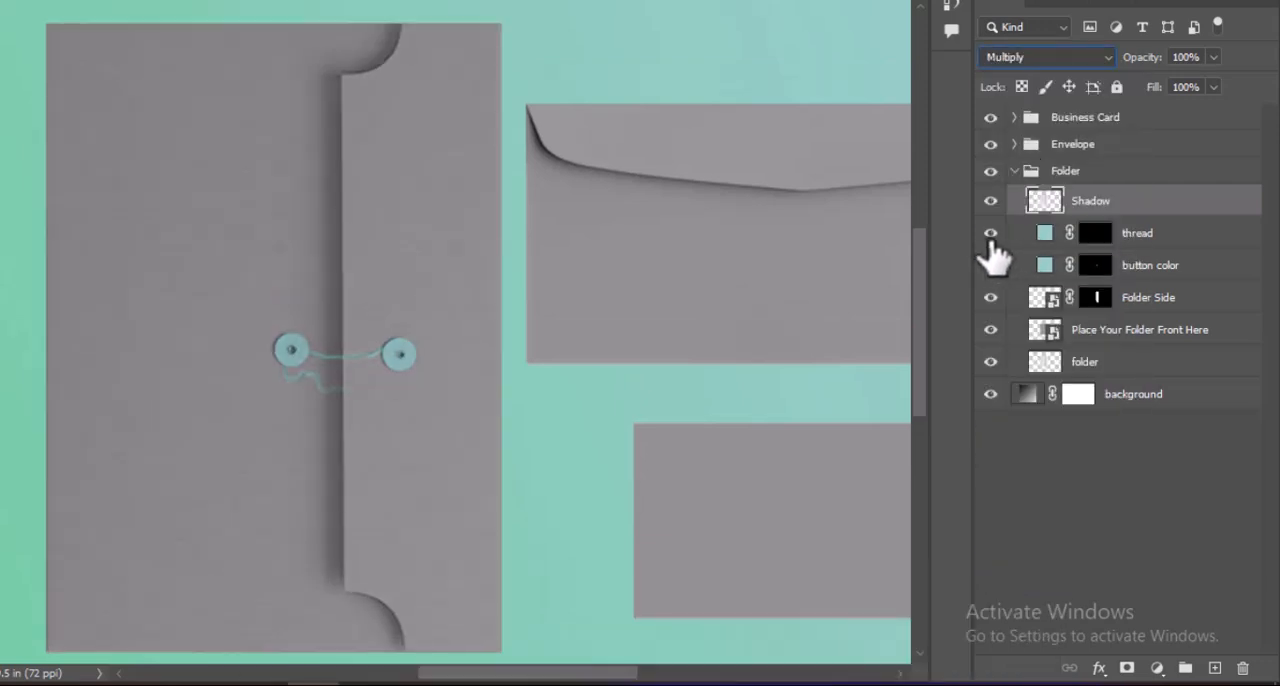
click(990, 236)
click(991, 266)
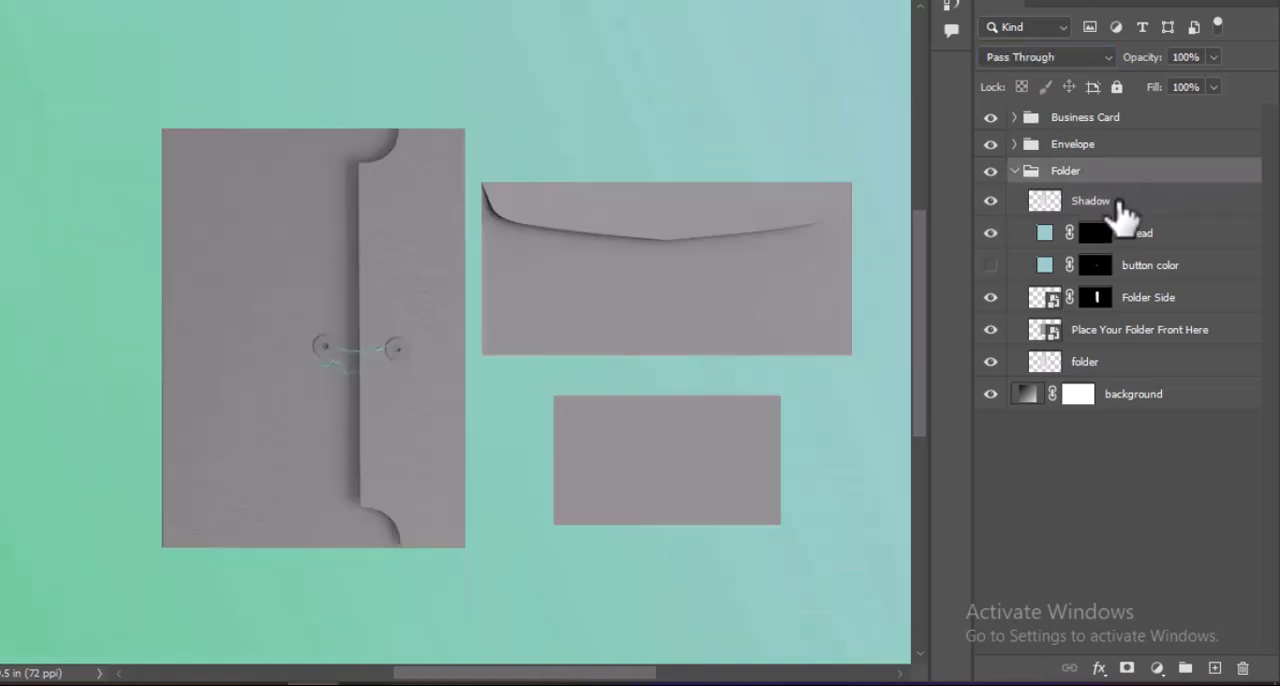
Try a reduced opacity of about 78% on the folder's Shadow layer, then restore it to 100%.
click(1120, 210)
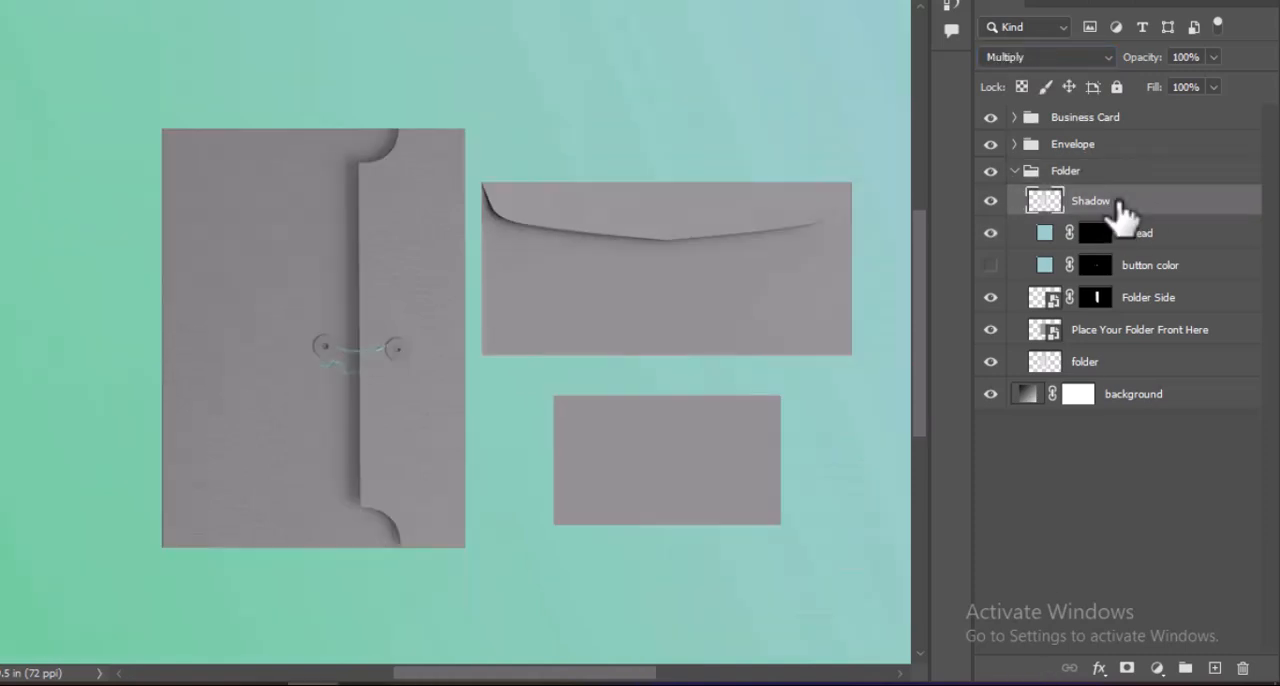
click(1213, 57)
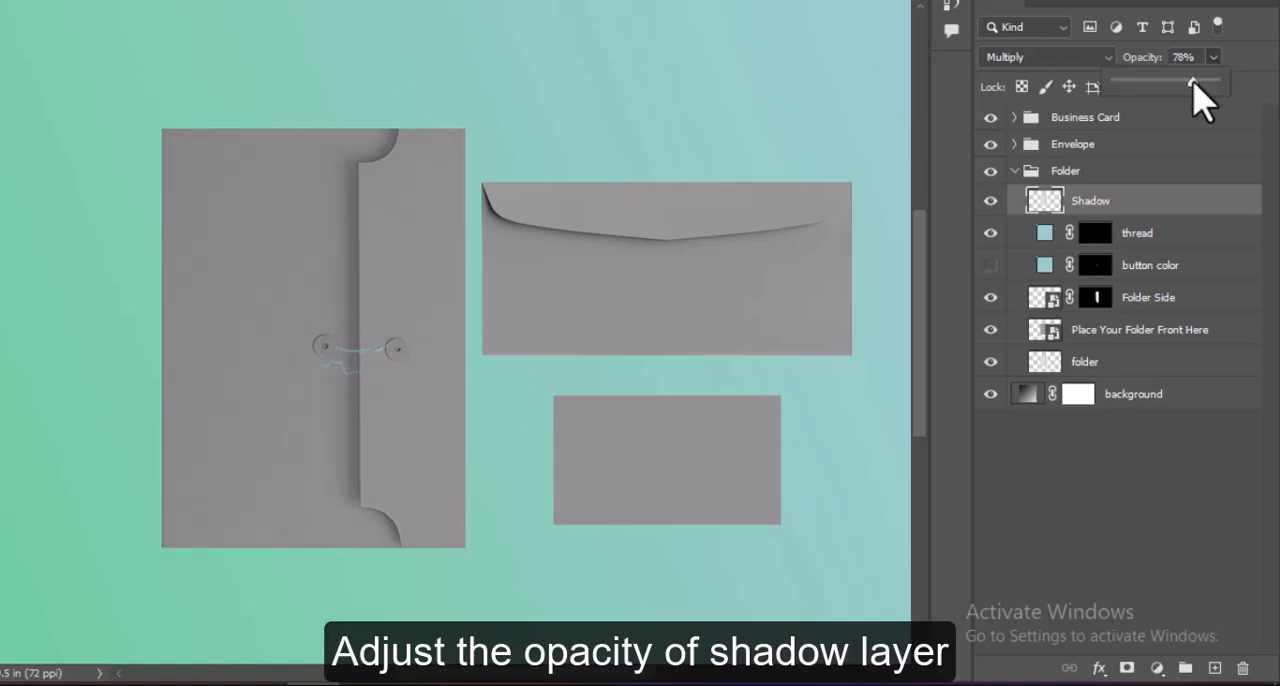
click(1221, 82)
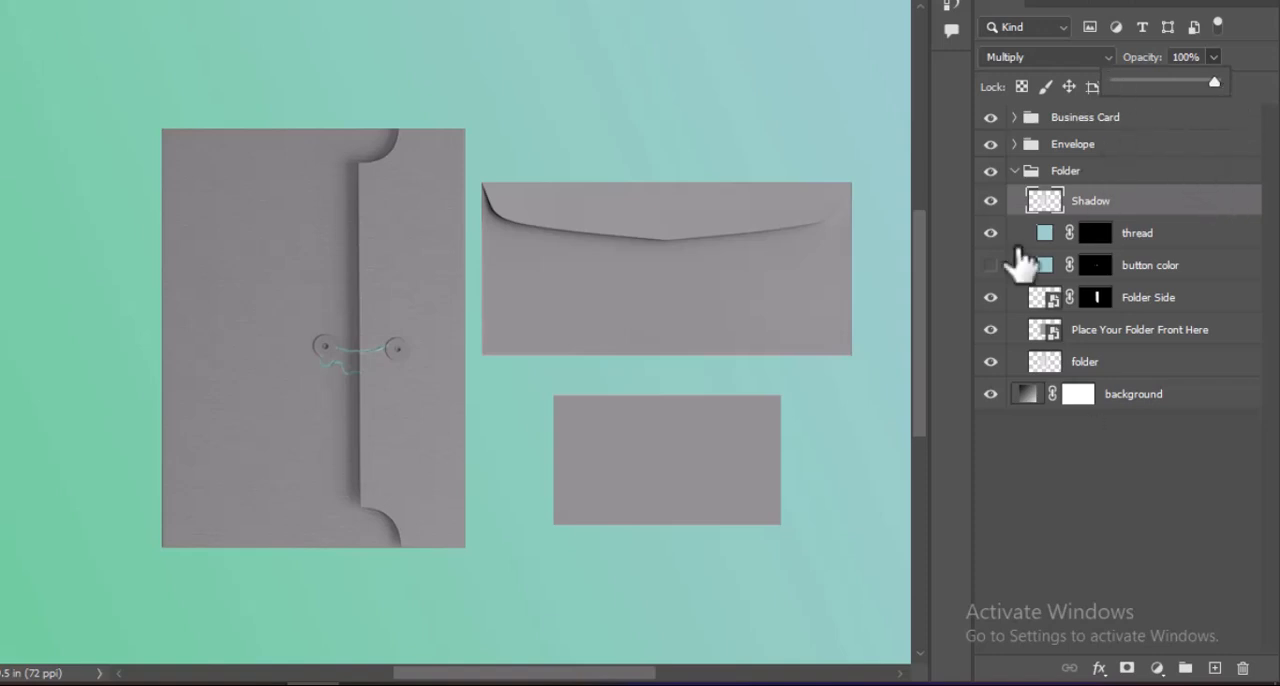
Collapse the Folder group and set the end color stop of the background layer's gradient to ccffff.
click(1015, 171)
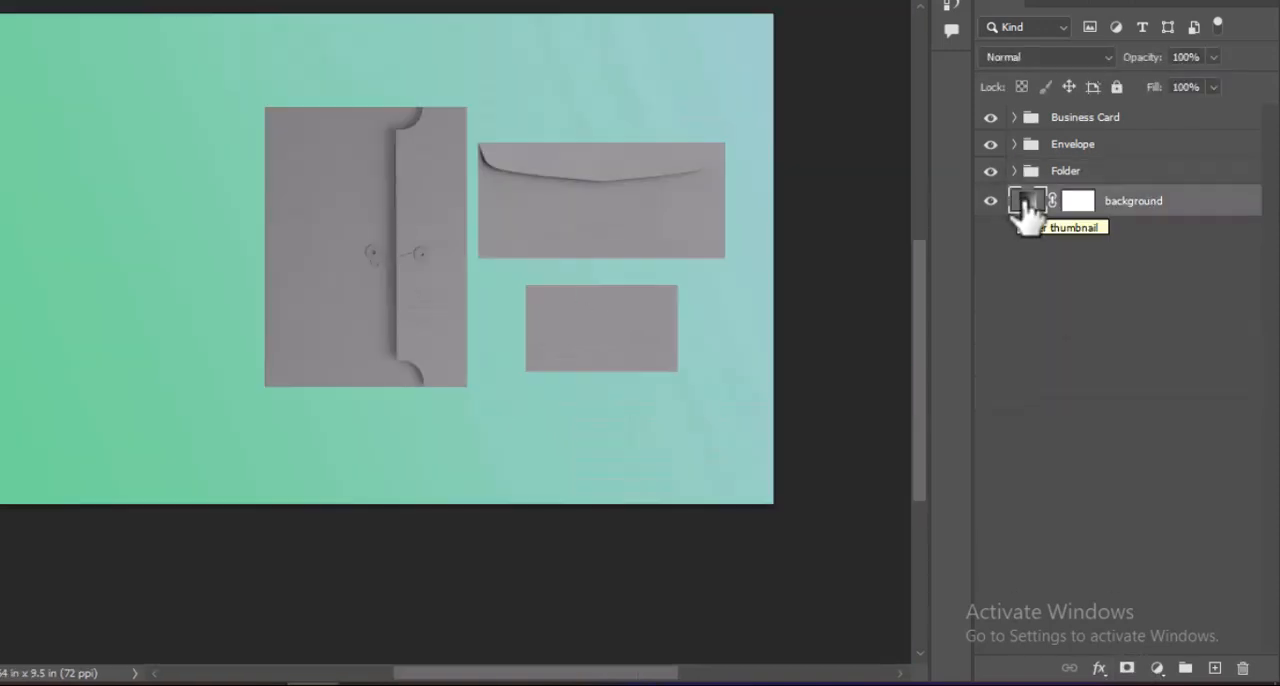
double_click(1026, 205)
click(851, 55)
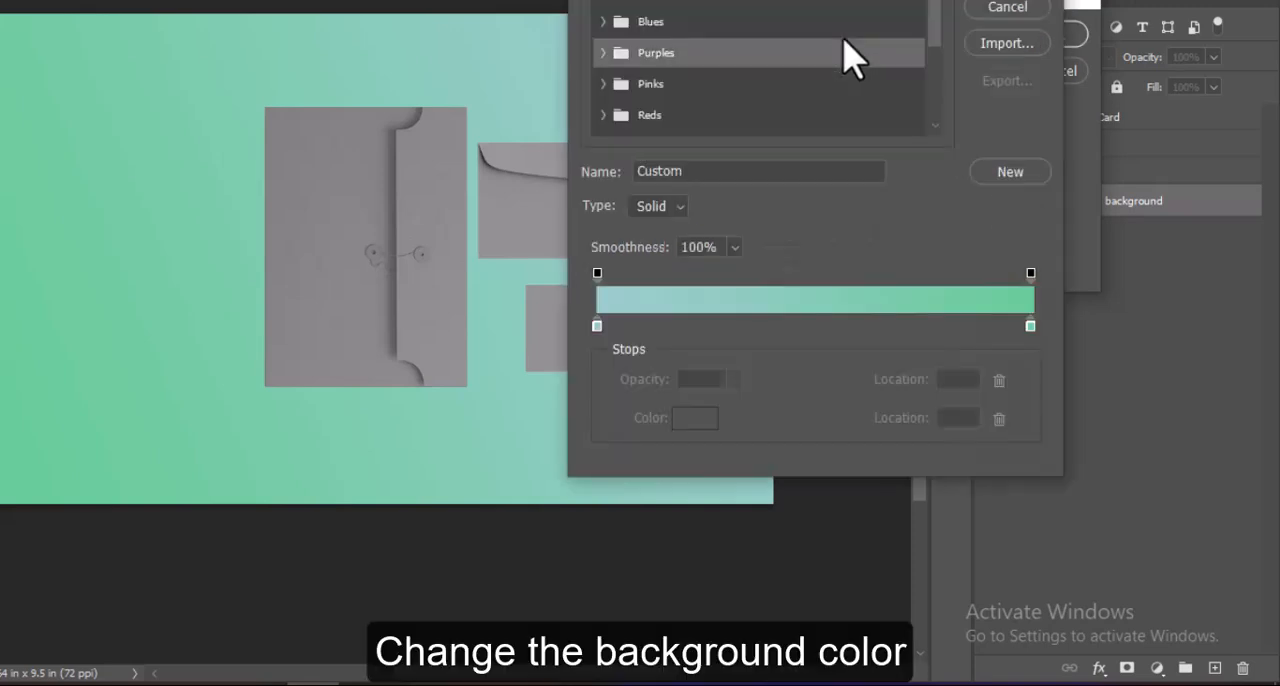
click(1030, 326)
double_click(1030, 326)
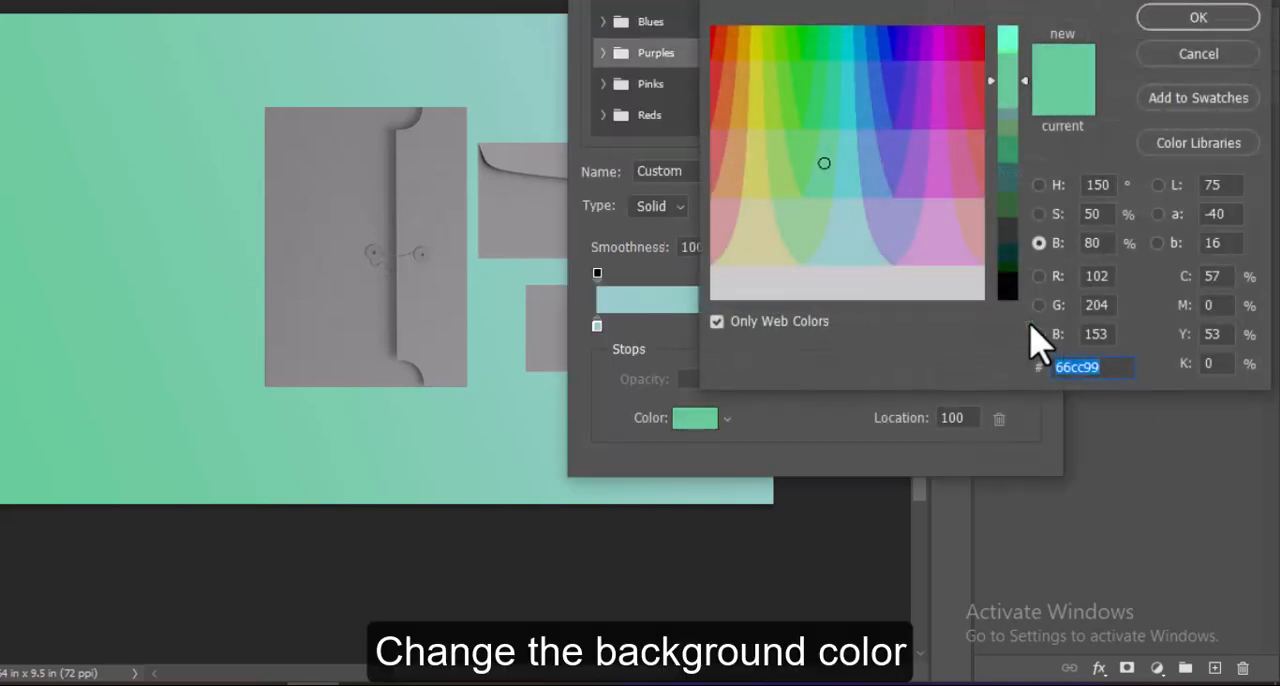
text(ccffff)
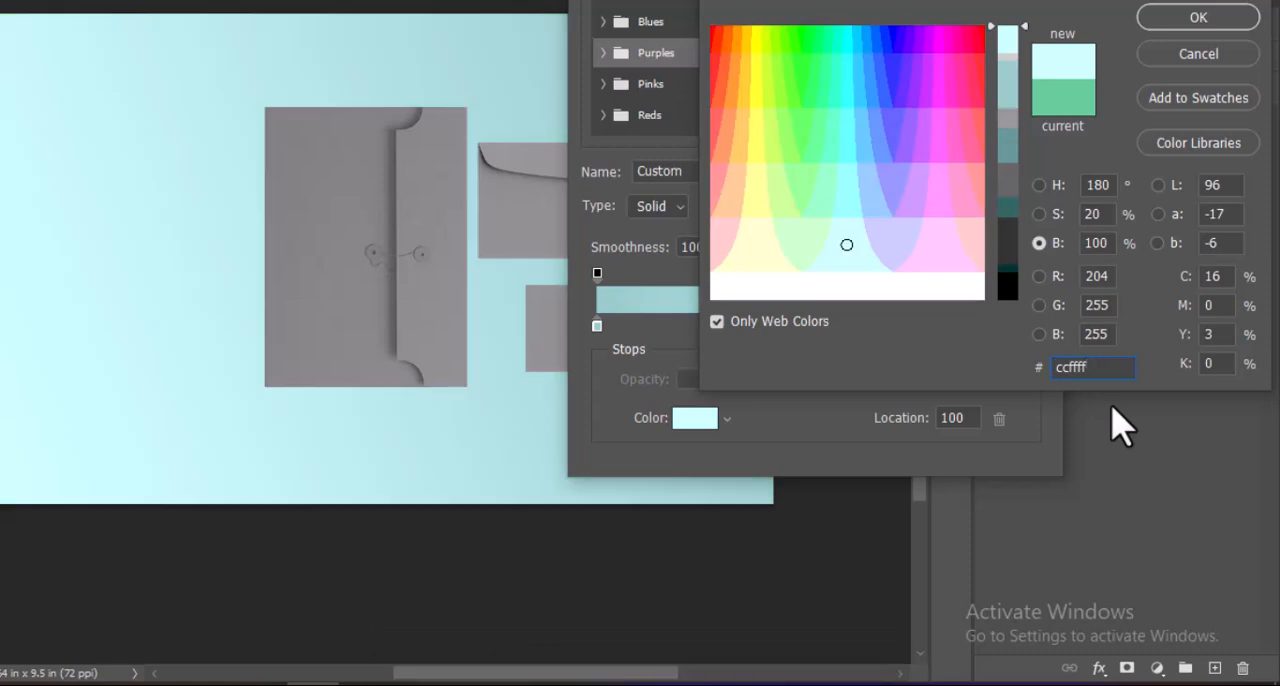
click(1190, 18)
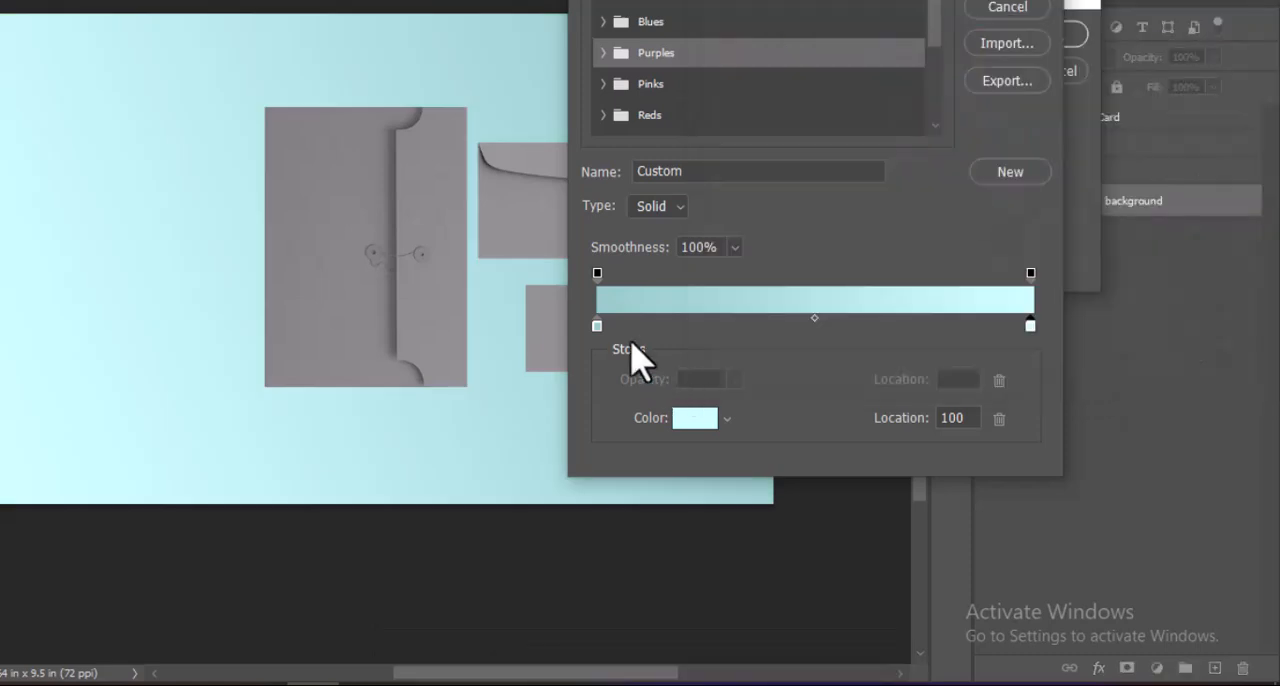
Set the start color stop of the background gradient to ccffff as well and apply the gradient fill.
click(597, 326)
double_click(597, 326)
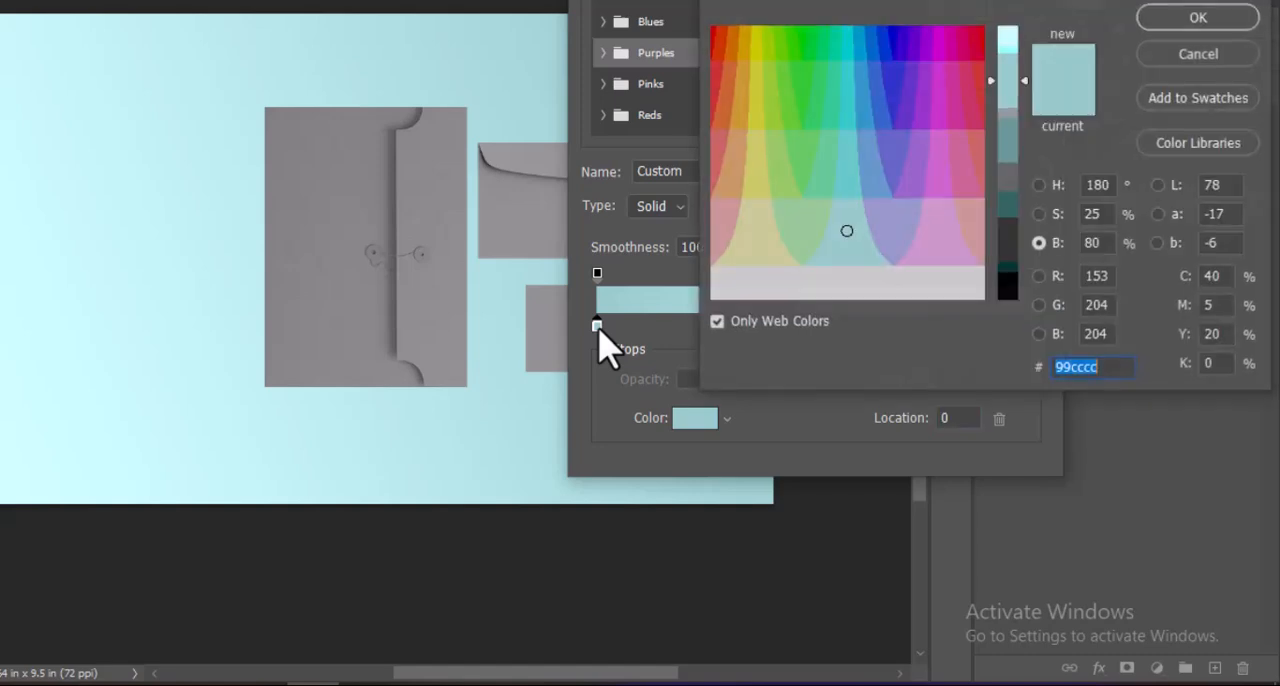
click(997, 31)
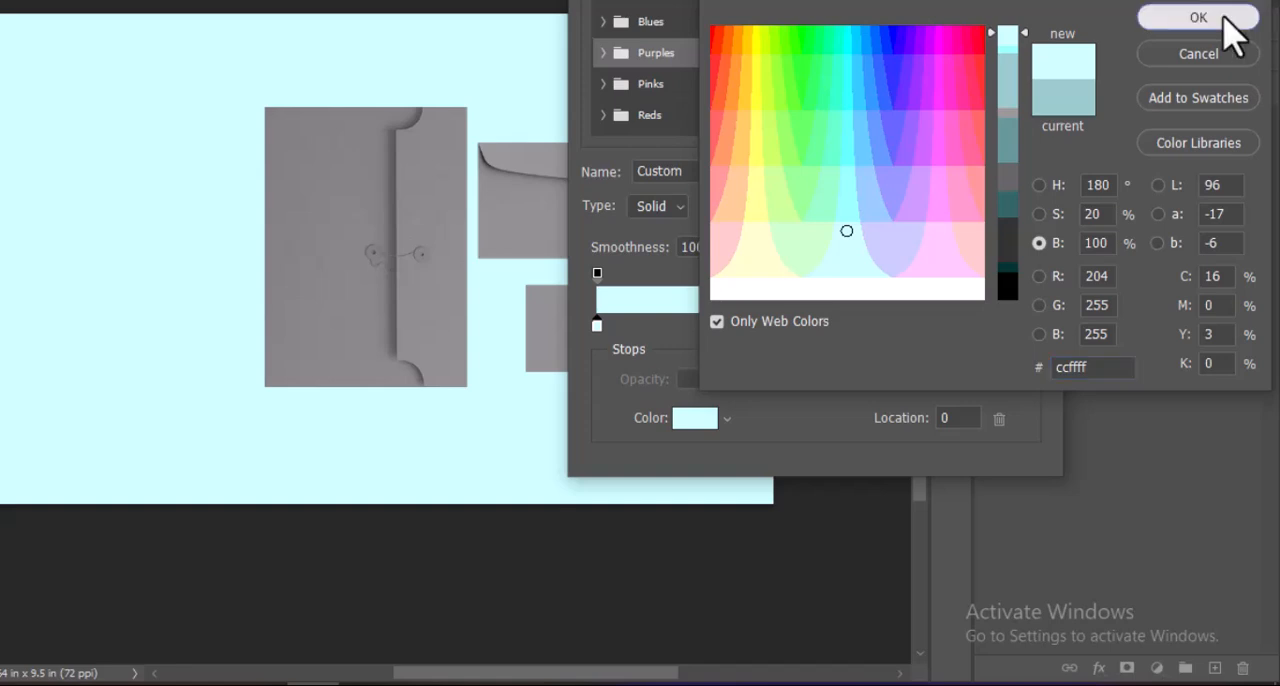
click(1240, 16)
click(1012, 4)
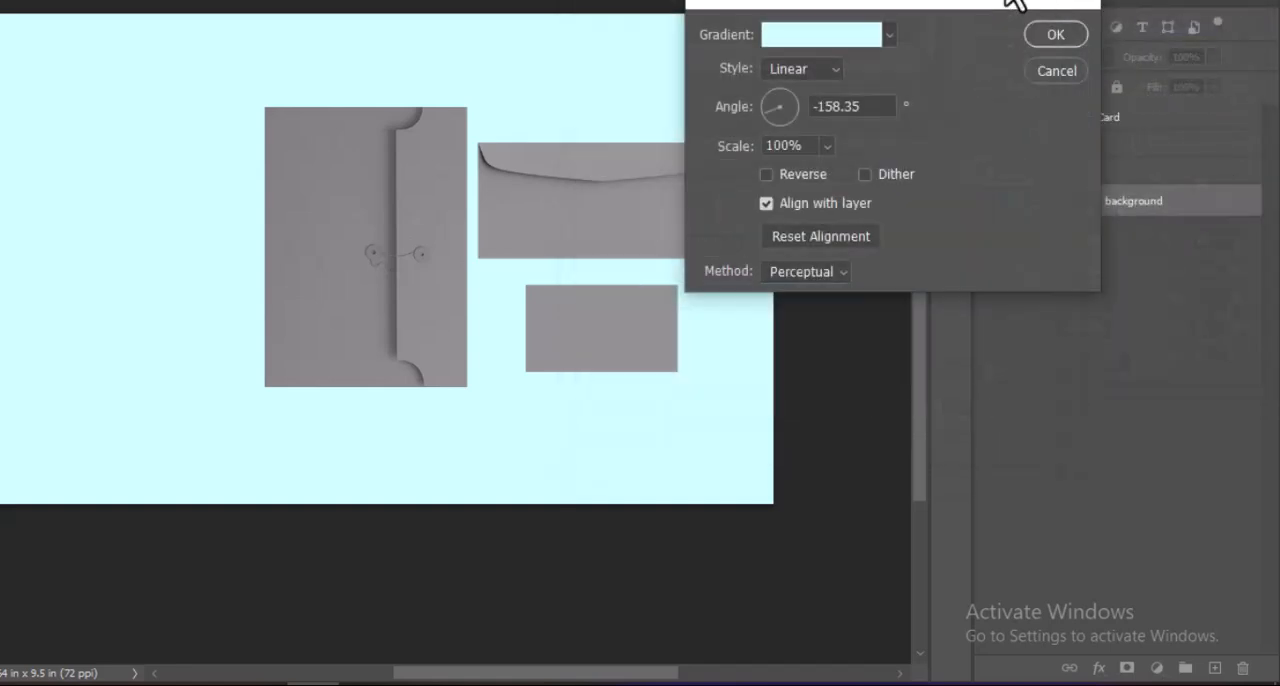
click(1050, 36)
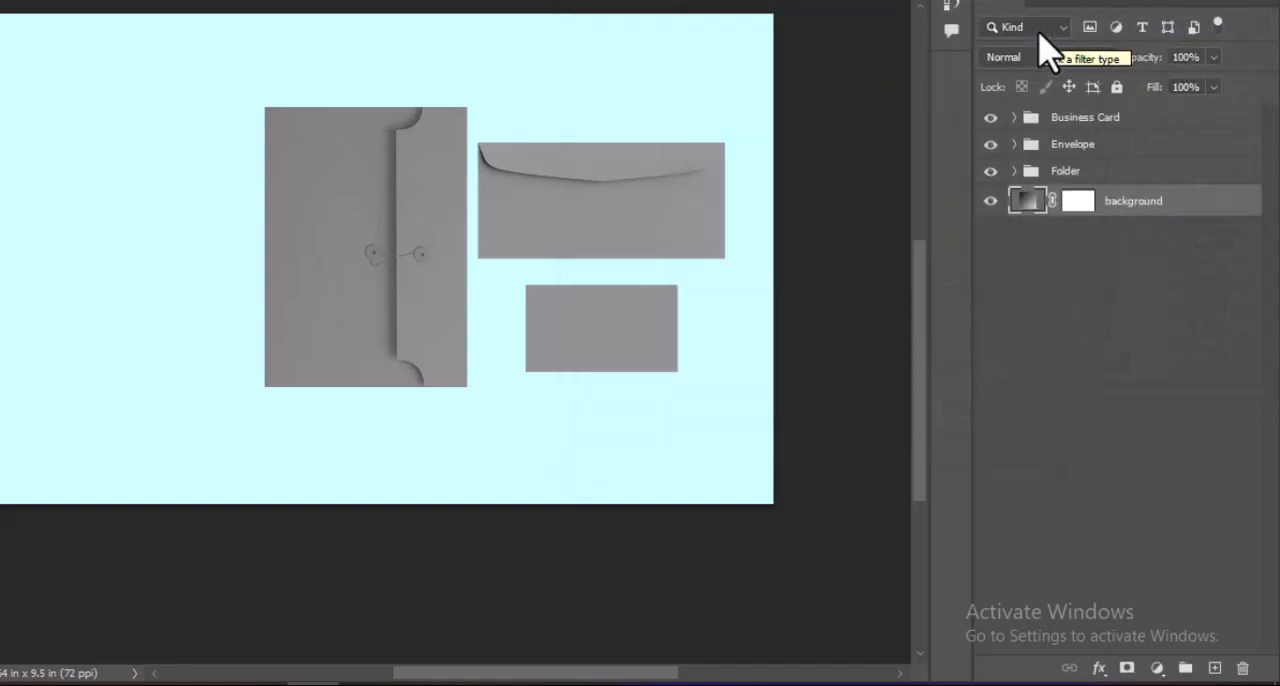
Marquee a folder-sized rectangle offset slightly down and left, and fill it with the dark grey foreground color on a new layer above background.
click(1014, 172)
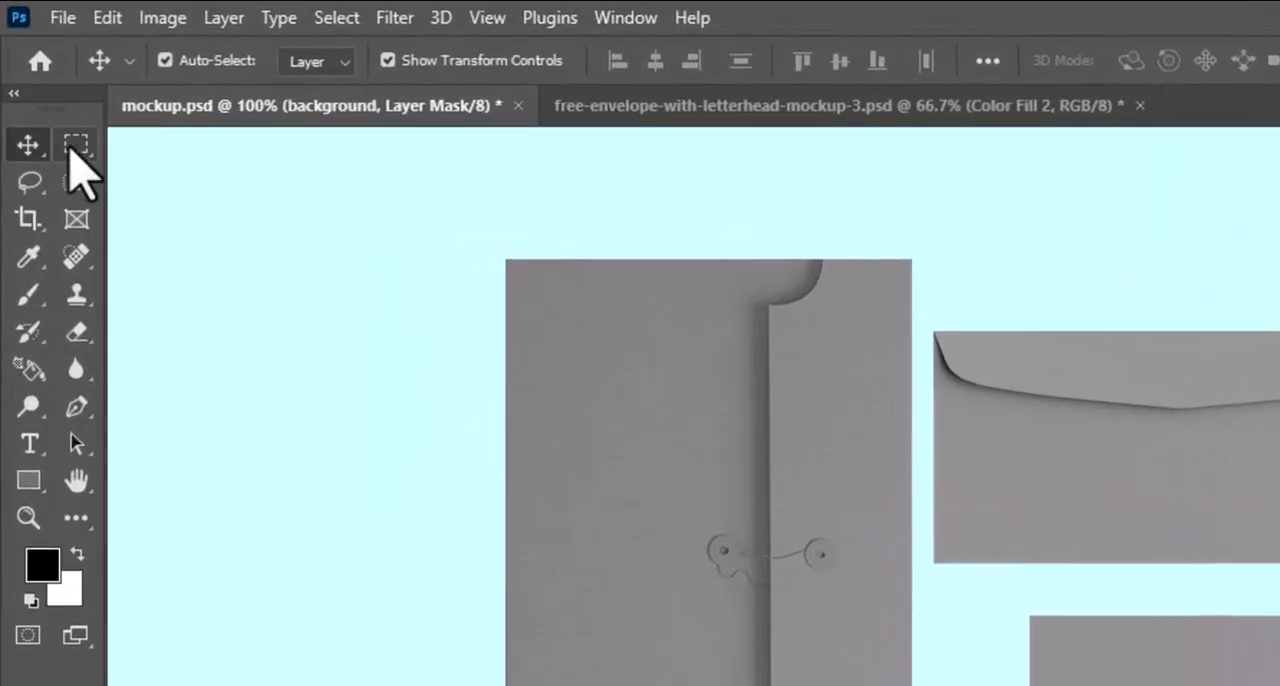
click(49, 94)
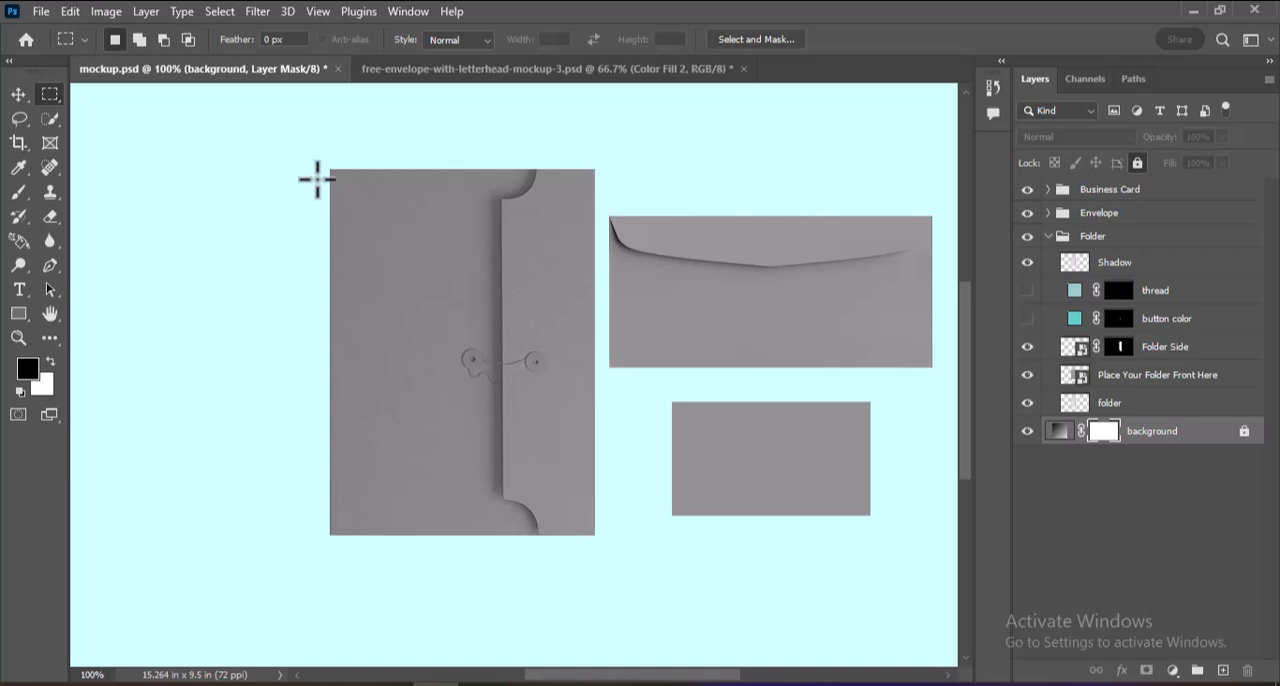
drag(318, 179, 589, 547)
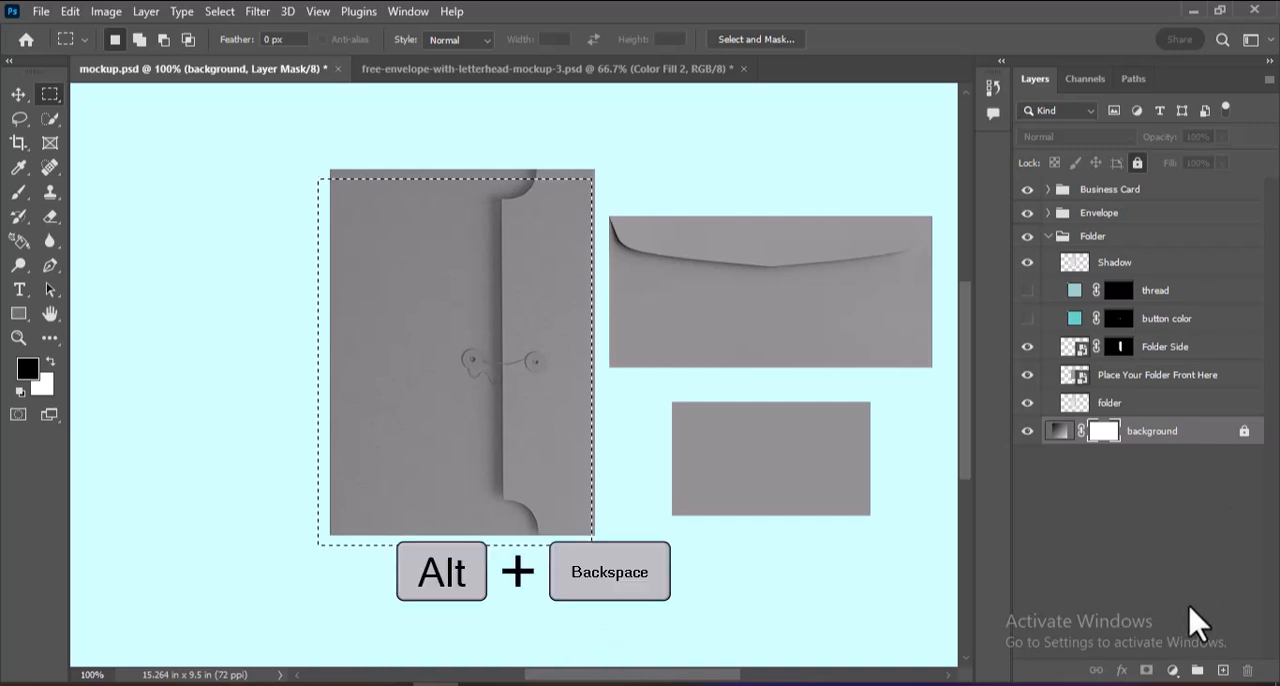
click(1224, 670)
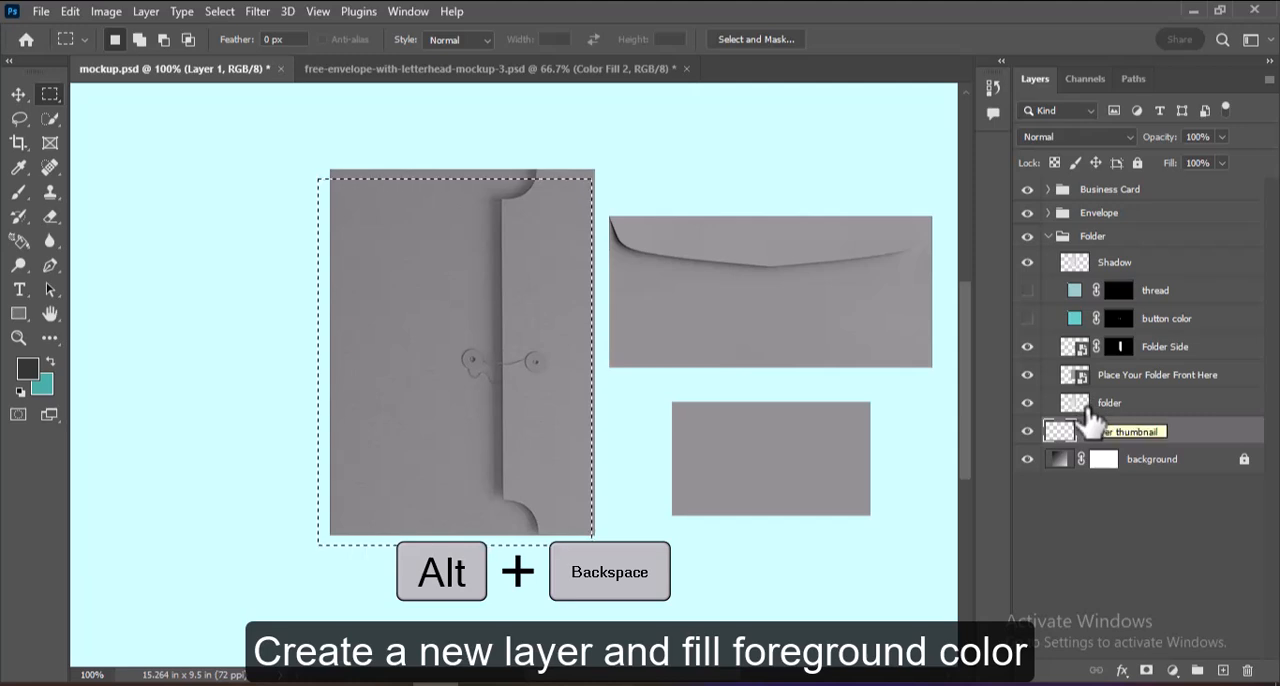
key(alt)
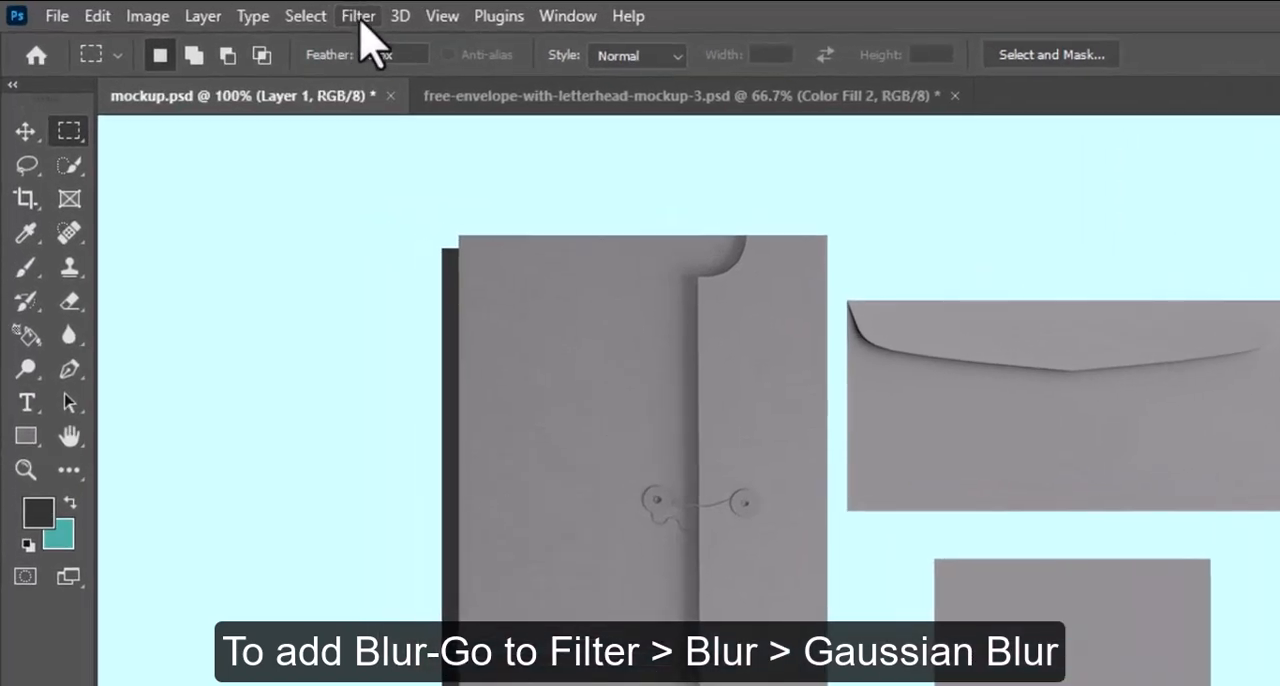
Apply a Gaussian Blur with a 9 pixel radius to the dark rectangle behind the folder.
click(257, 11)
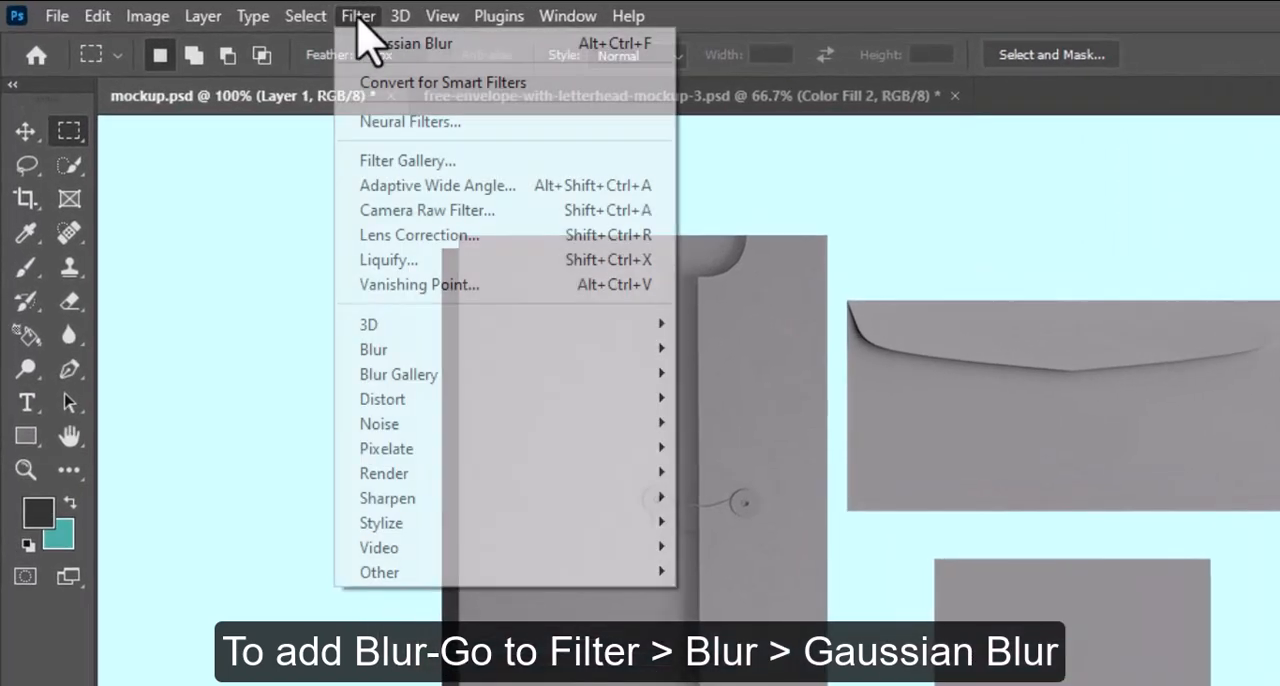
mouse_move(431, 351)
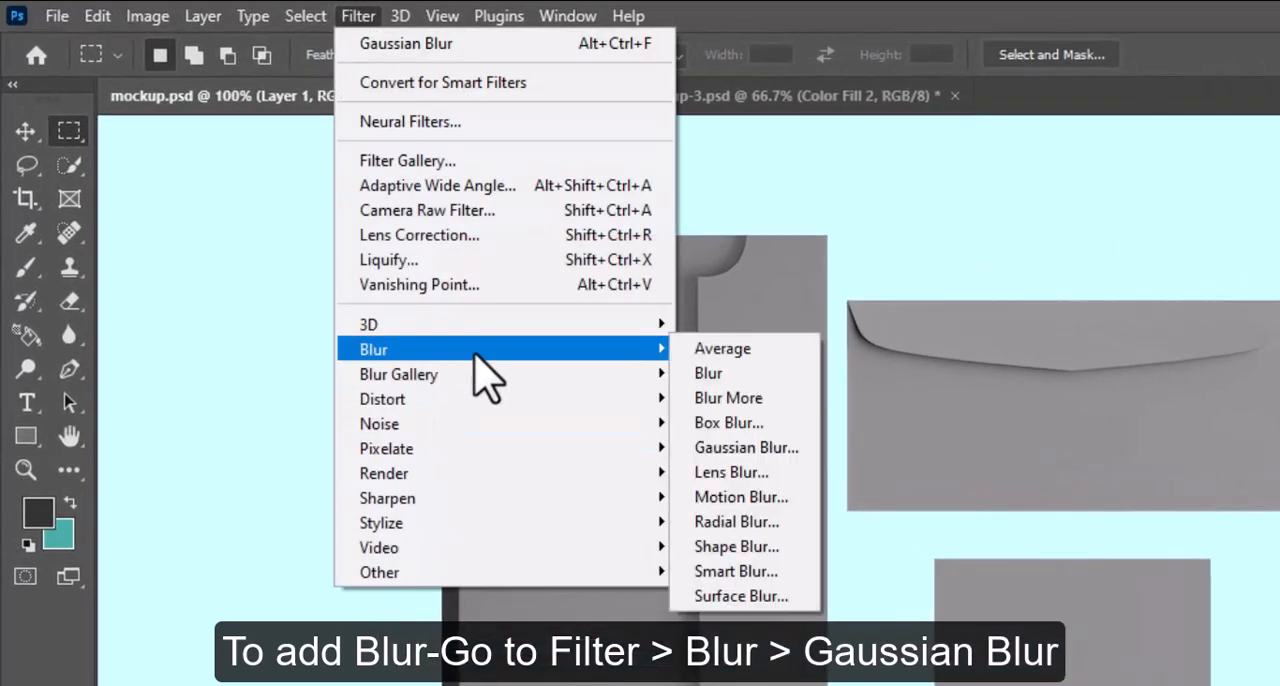
click(782, 447)
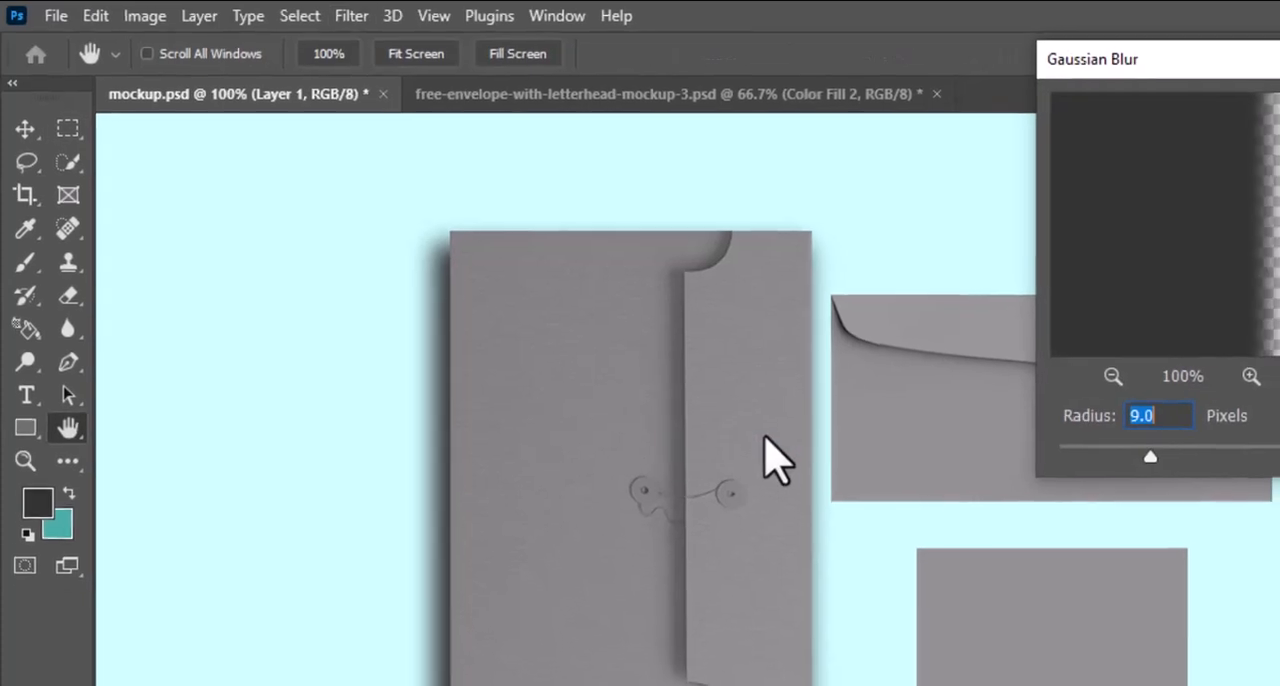
drag(1150, 456, 1181, 457)
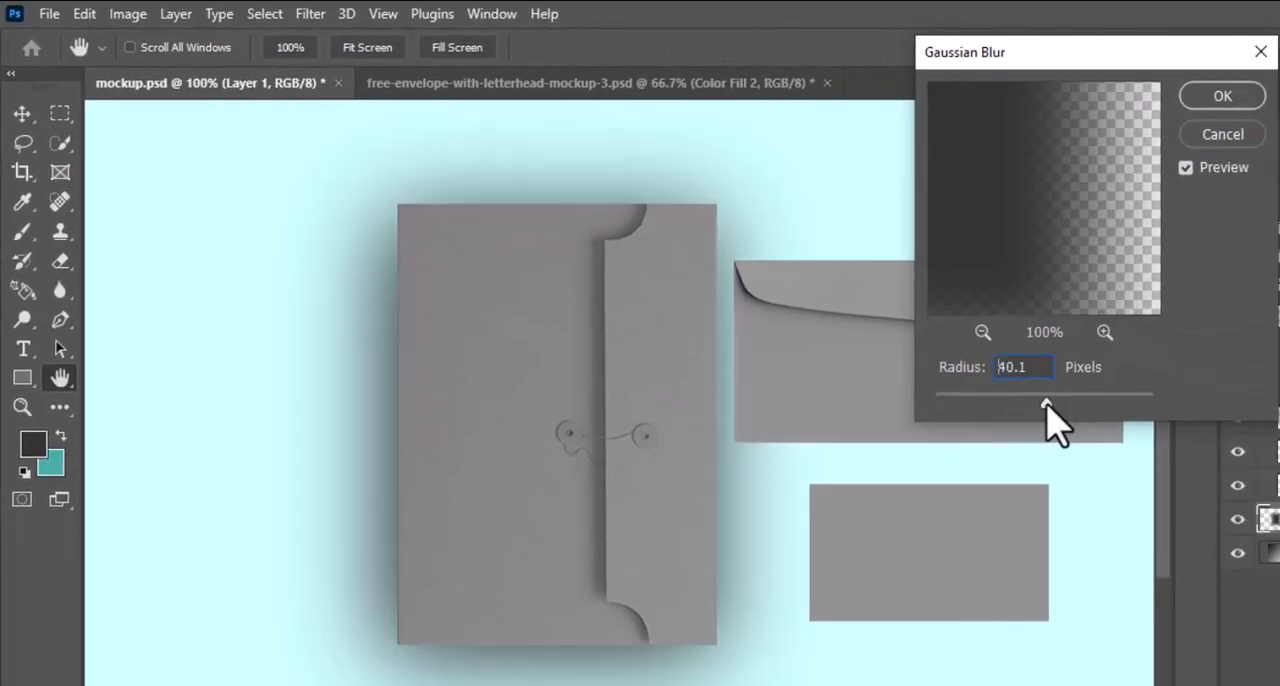
drag(1047, 402, 979, 367)
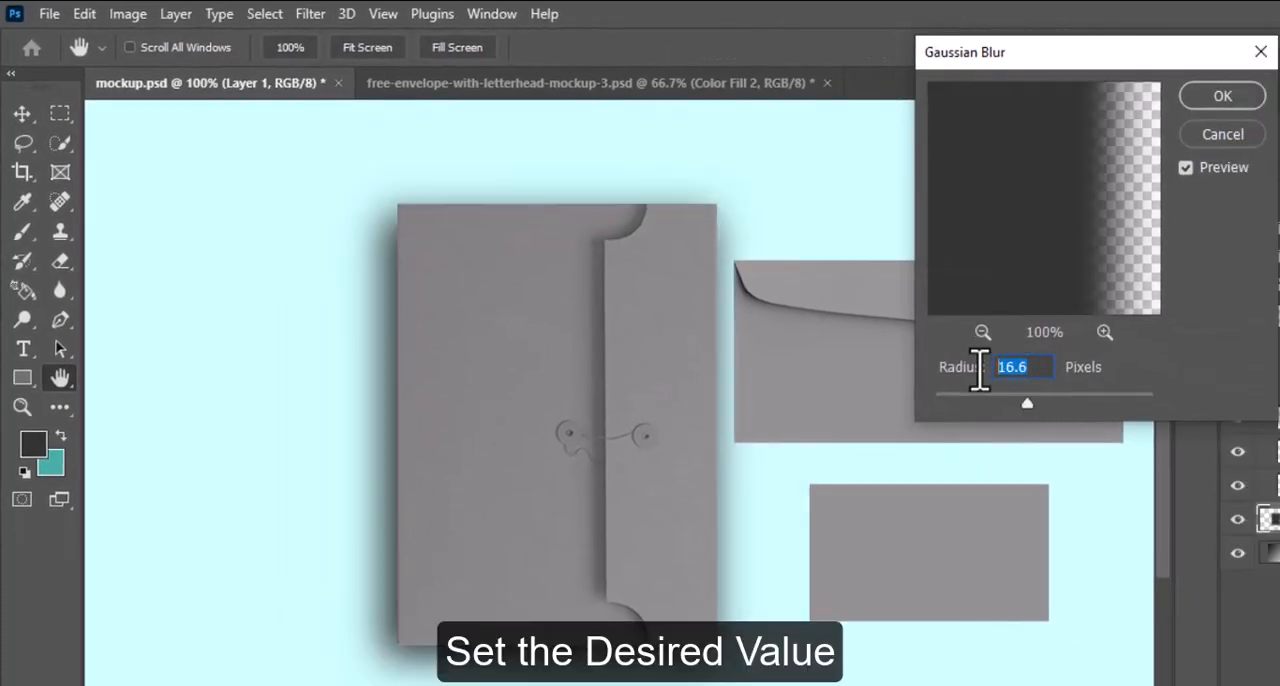
text(9)
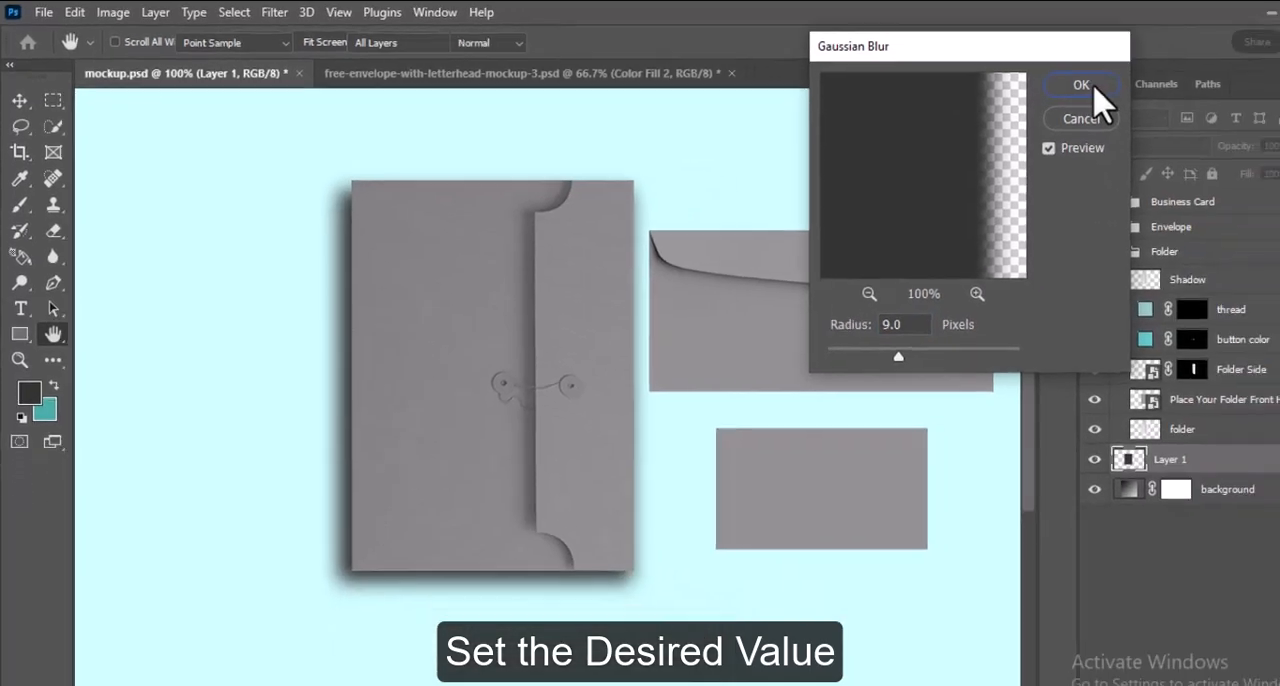
click(1222, 97)
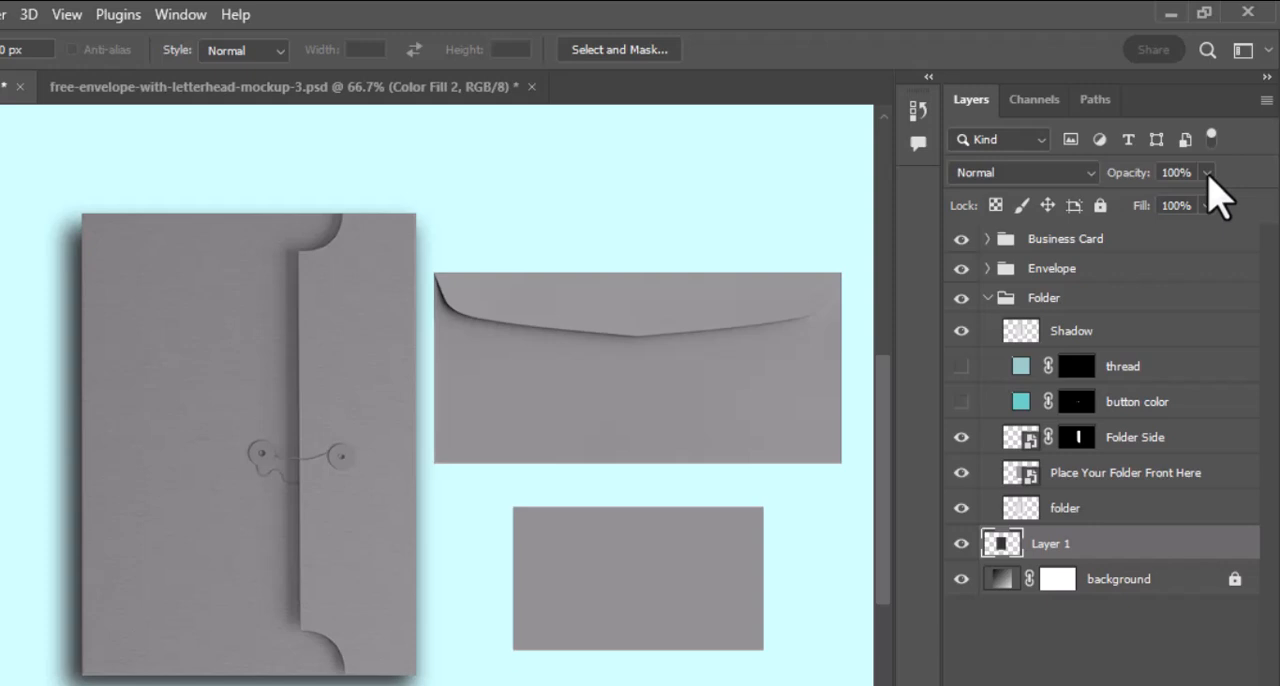
Reduce the opacity of the folder's blurred drop shadow layer to 50%.
click(1221, 137)
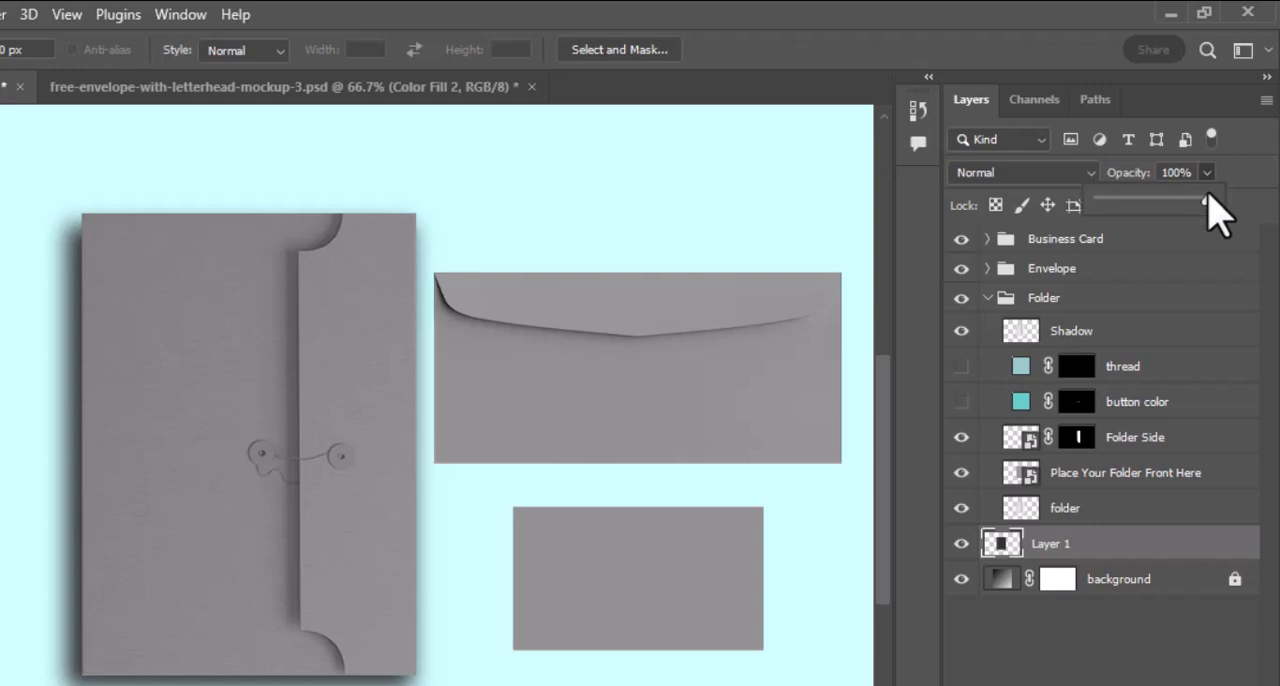
drag(1207, 197, 1160, 206)
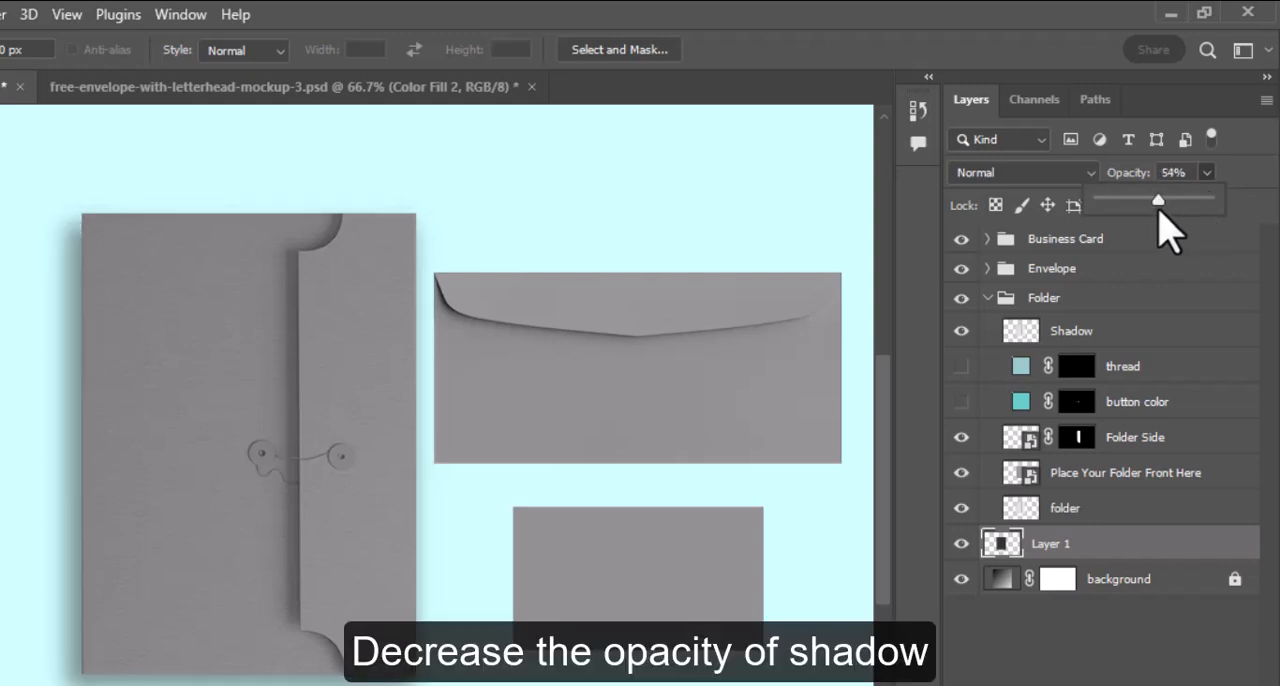
click(1180, 173)
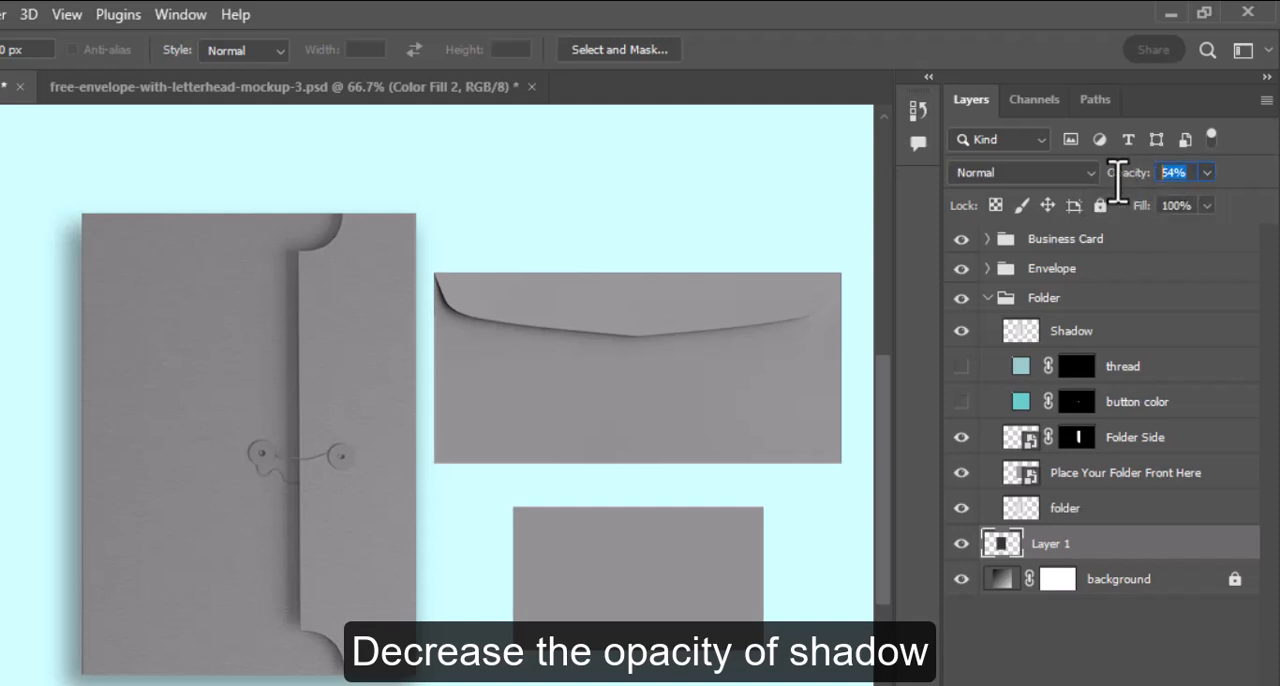
text(50)
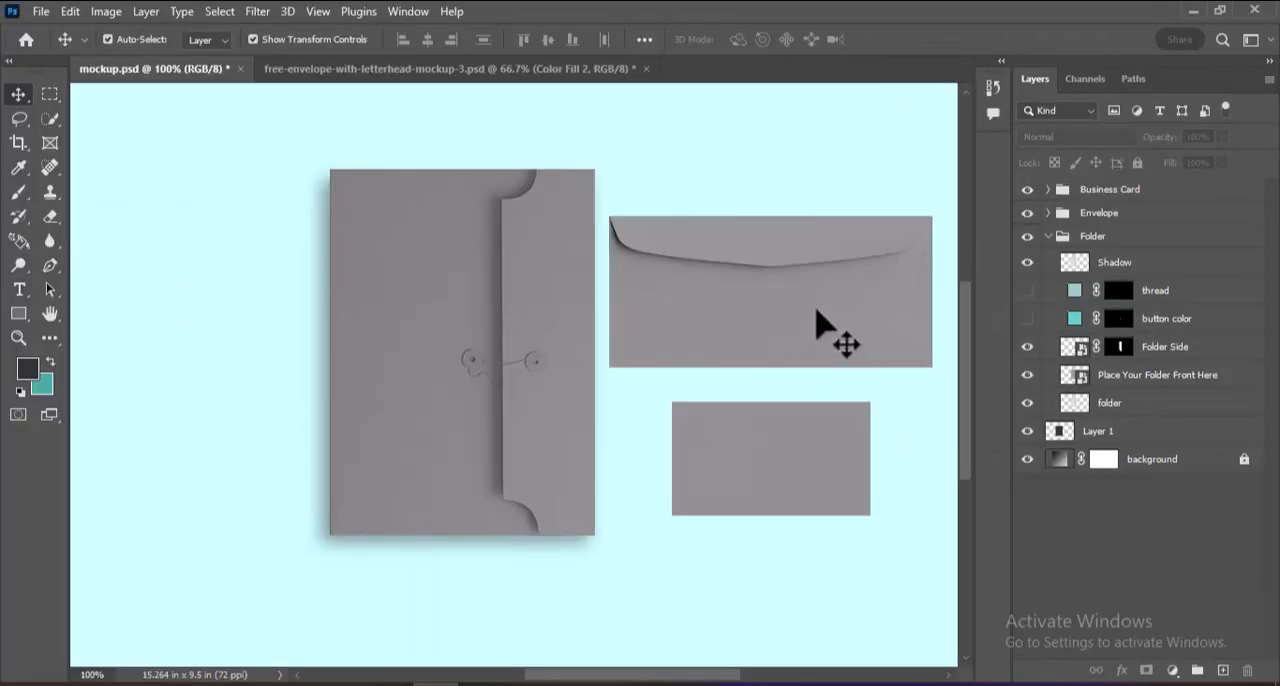
Move all the envelope layers left to overlap the folder's right edge, and shift the business card slightly left.
drag(440, 242, 836, 481)
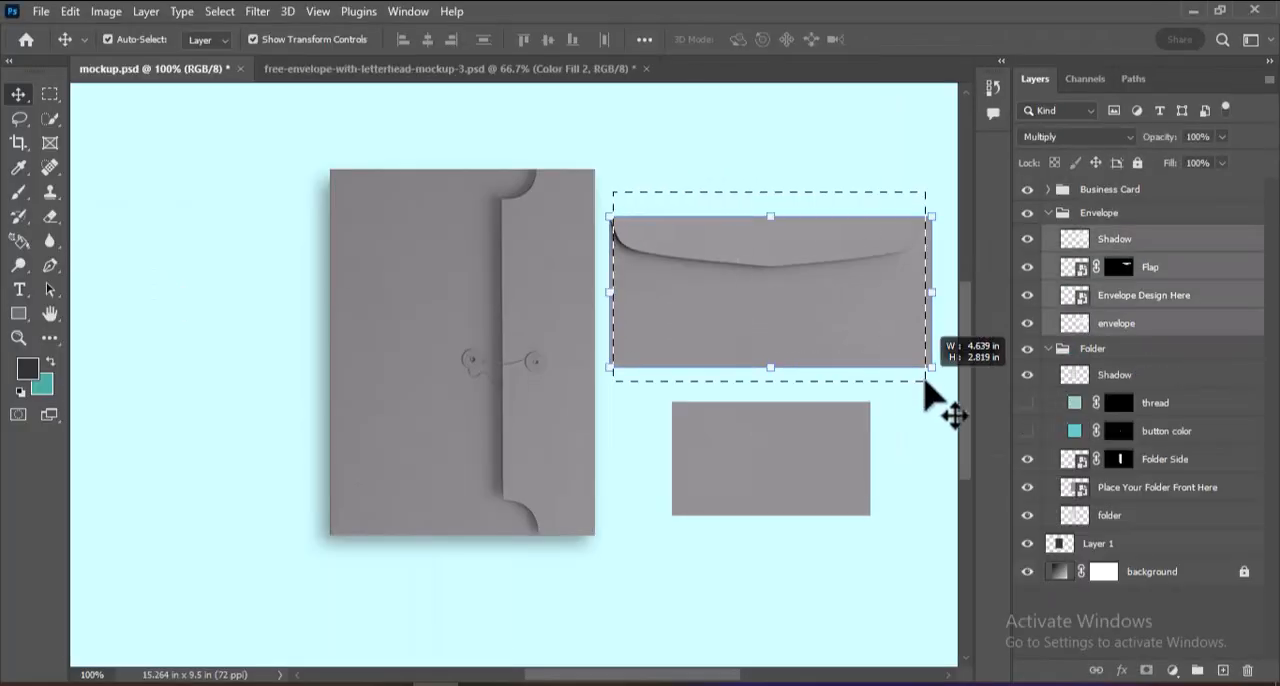
drag(925, 381, 925, 381)
drag(861, 305, 827, 308)
key(ctrl+t)
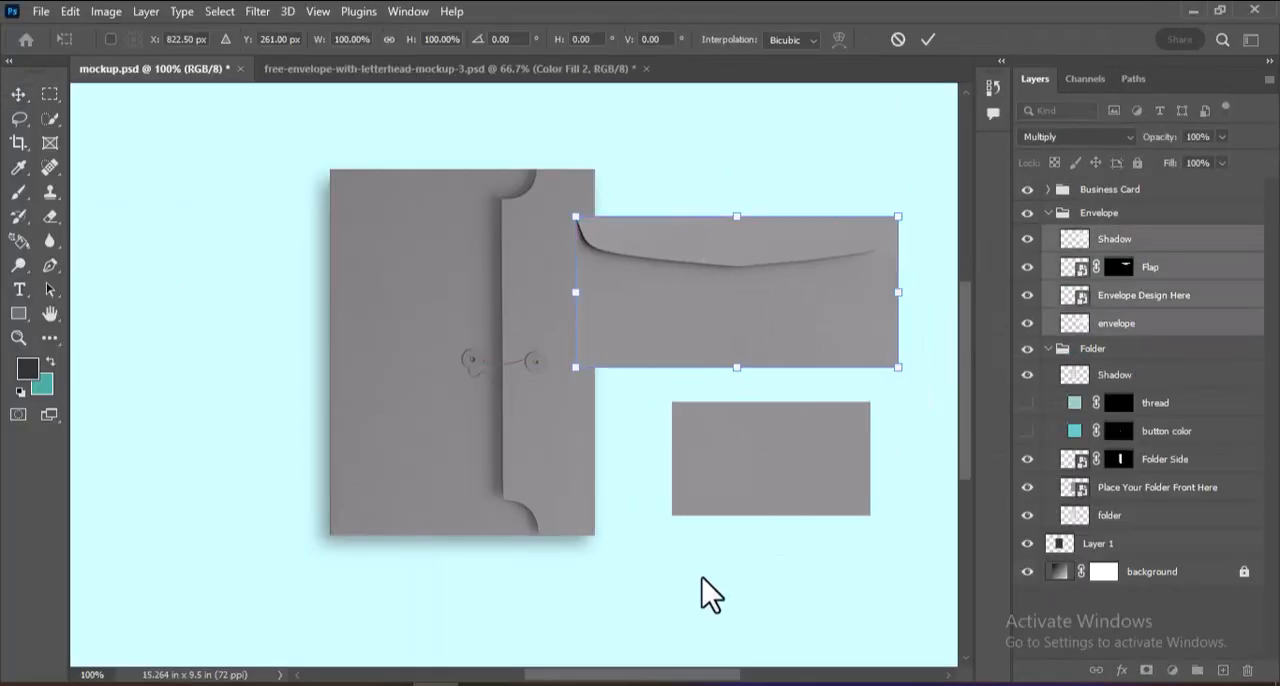
key(Return)
click(586, 594)
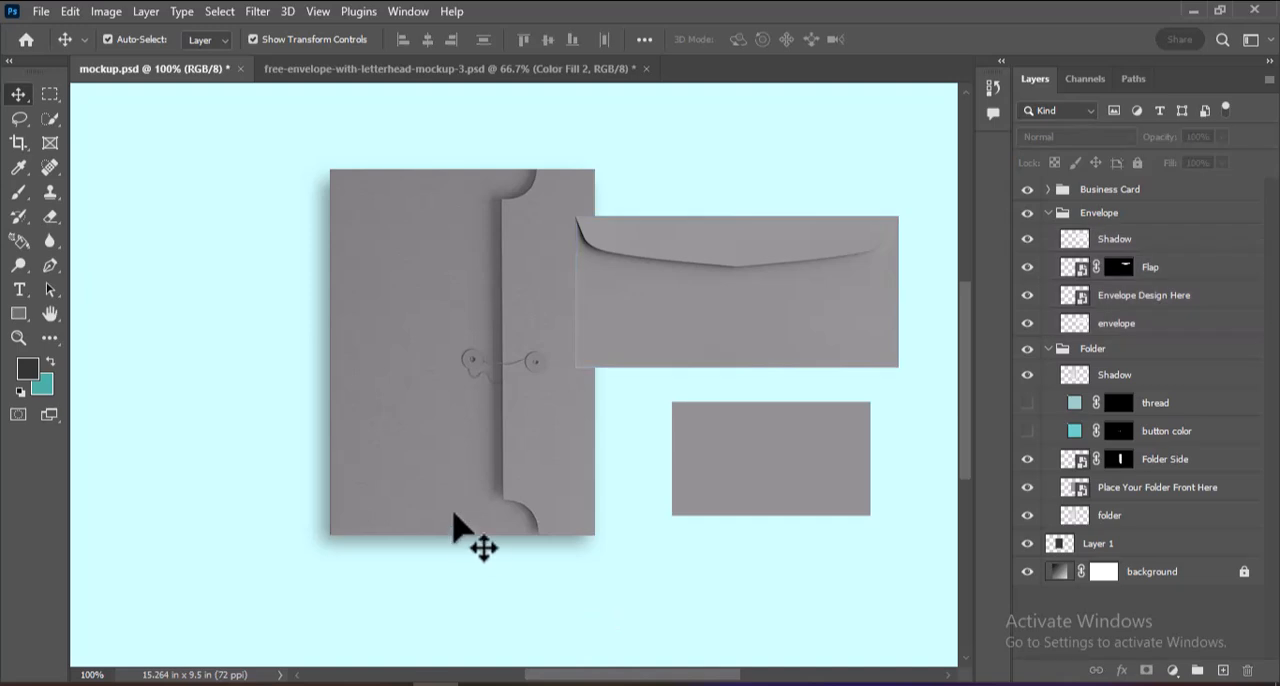
click(666, 337)
click(642, 405)
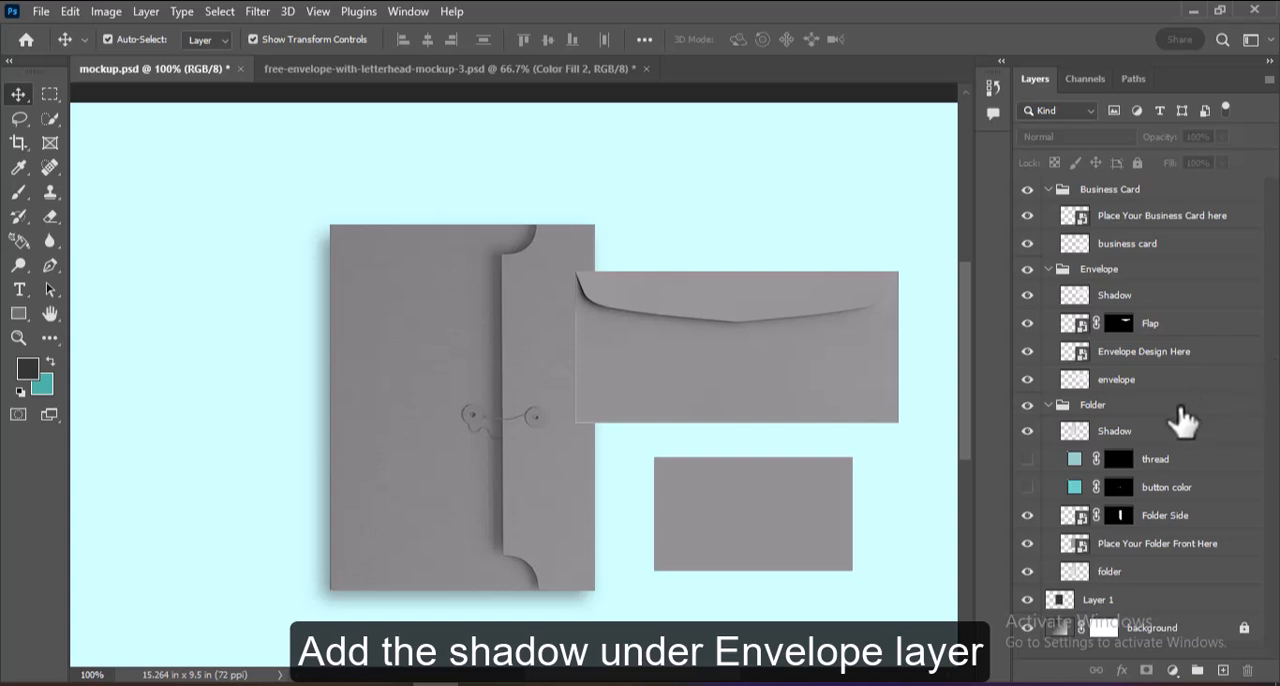
Marquee an envelope-sized rectangle offset down and left, fill it with dark grey on a new layer above envelope, and deselect.
click(1183, 392)
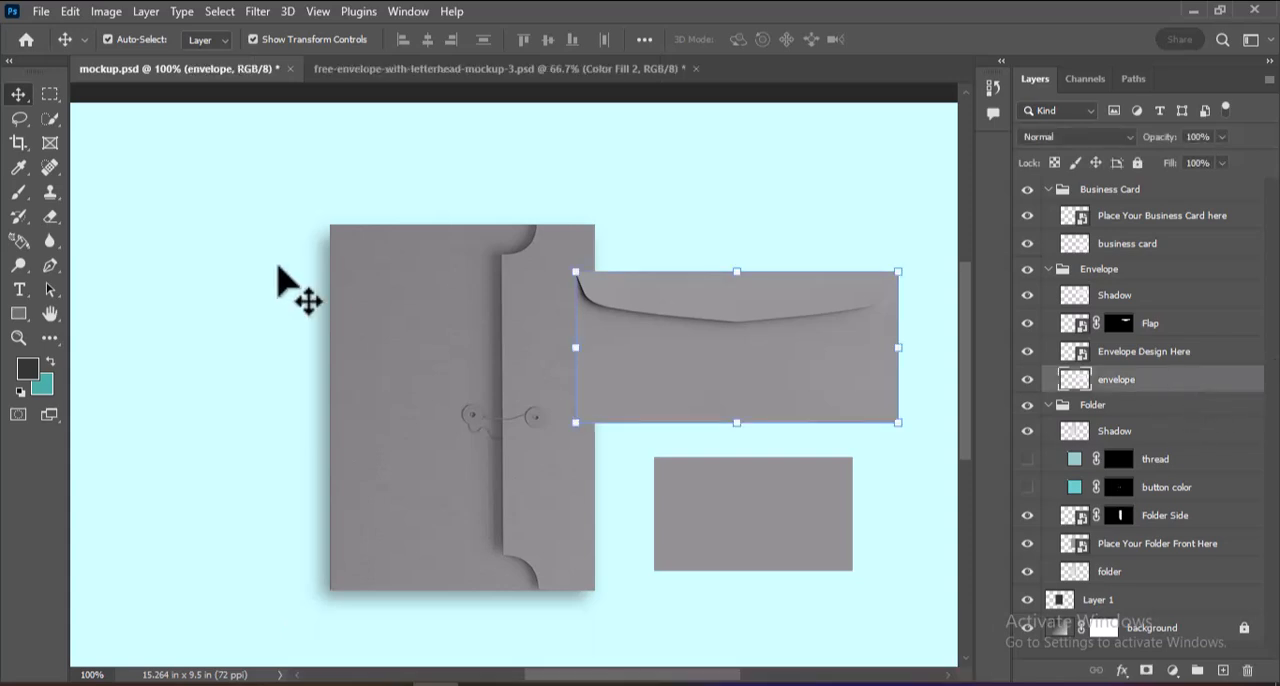
click(55, 99)
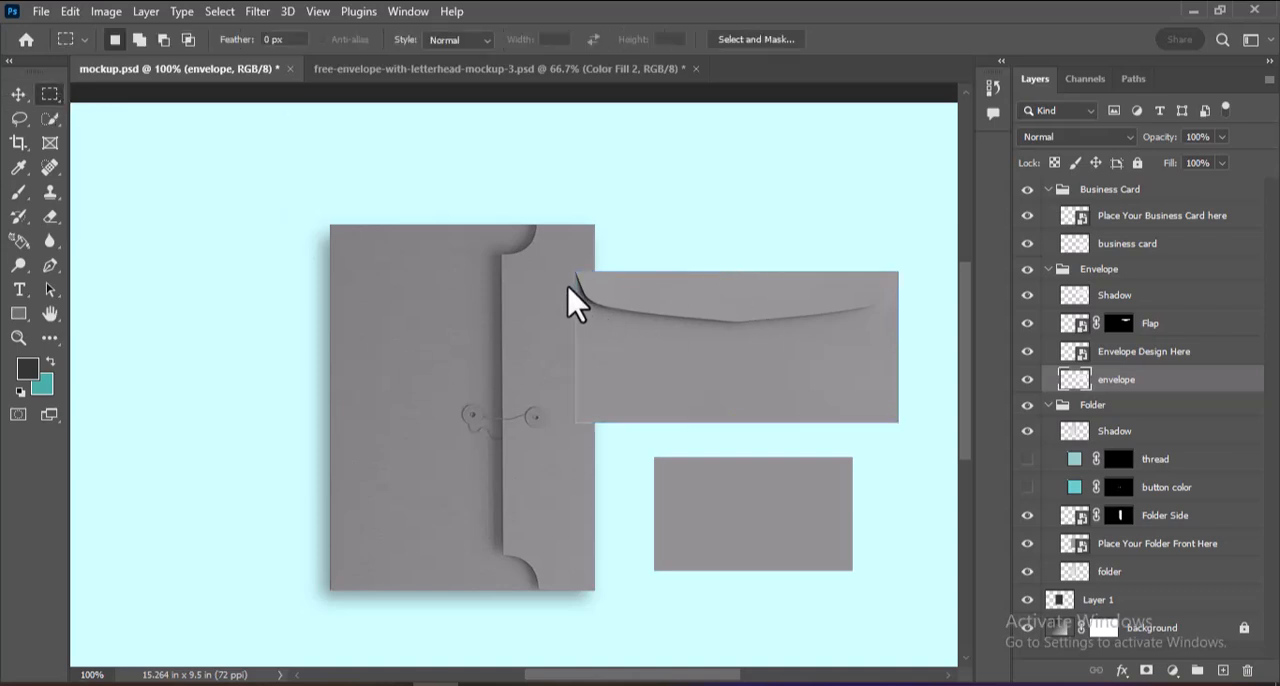
drag(567, 285, 890, 435)
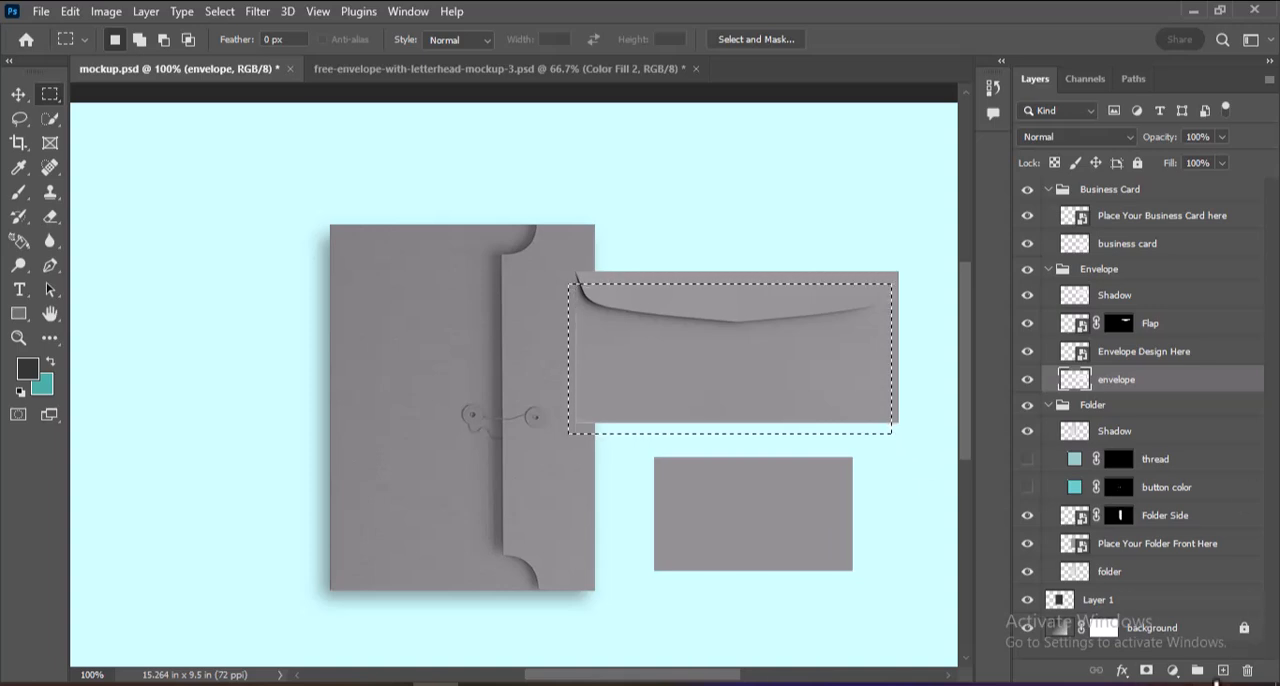
click(1224, 671)
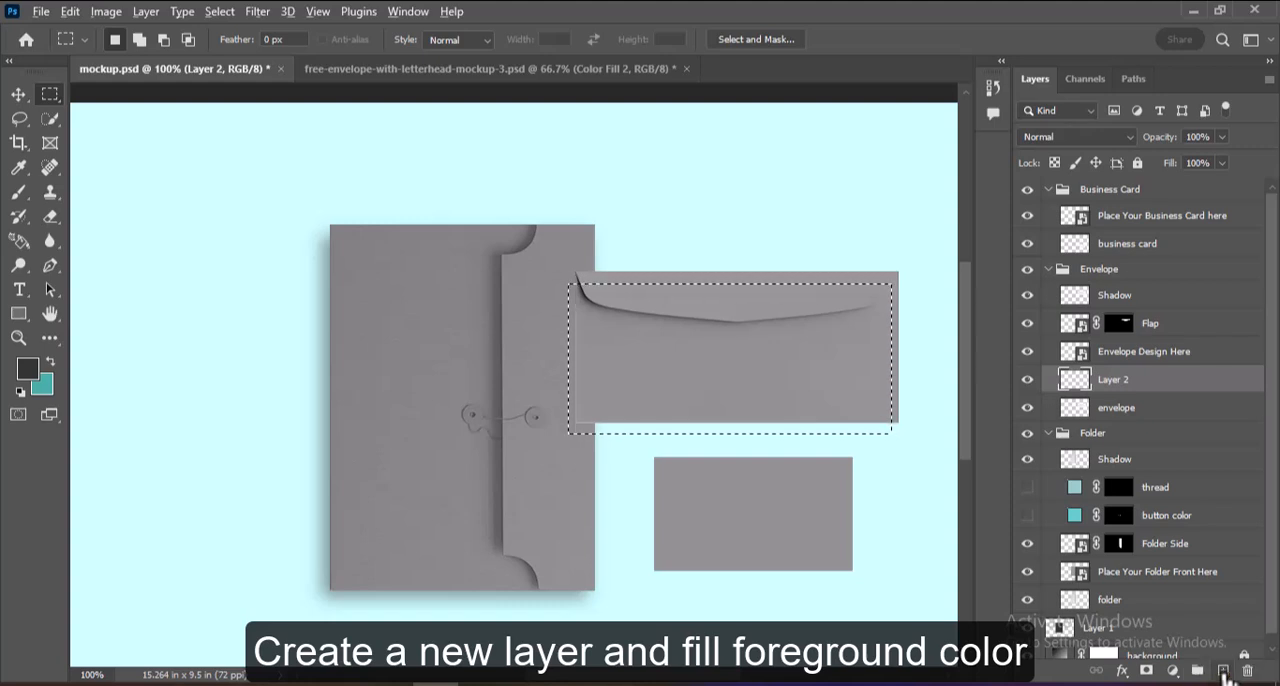
key(alt+BackSpace)
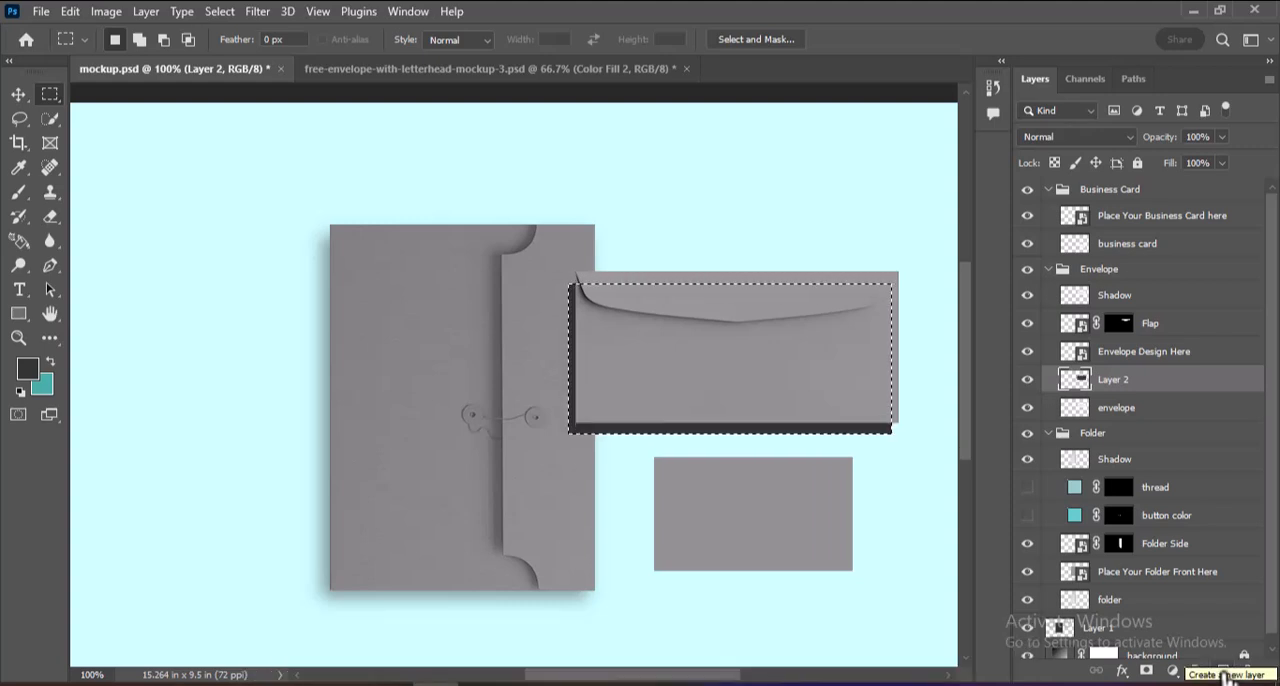
key(ctrl+d)
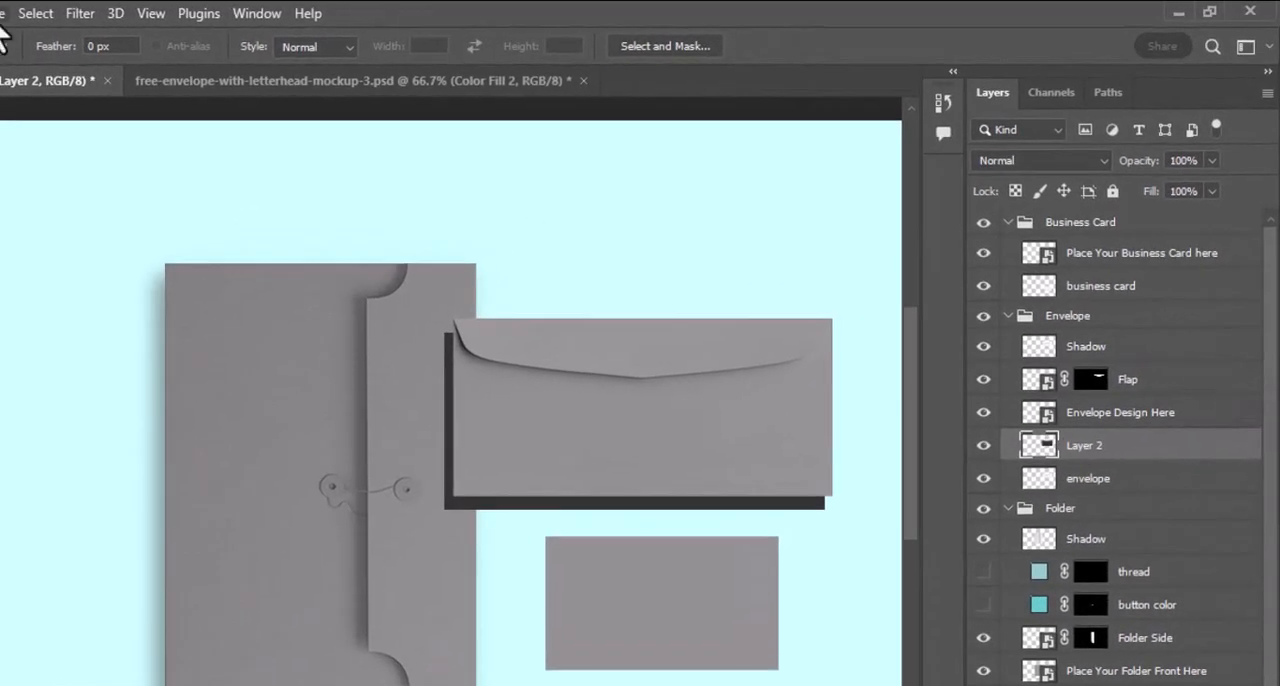
Apply a Gaussian Blur with a 9 pixel radius to the dark rectangle behind the envelope.
click(80, 14)
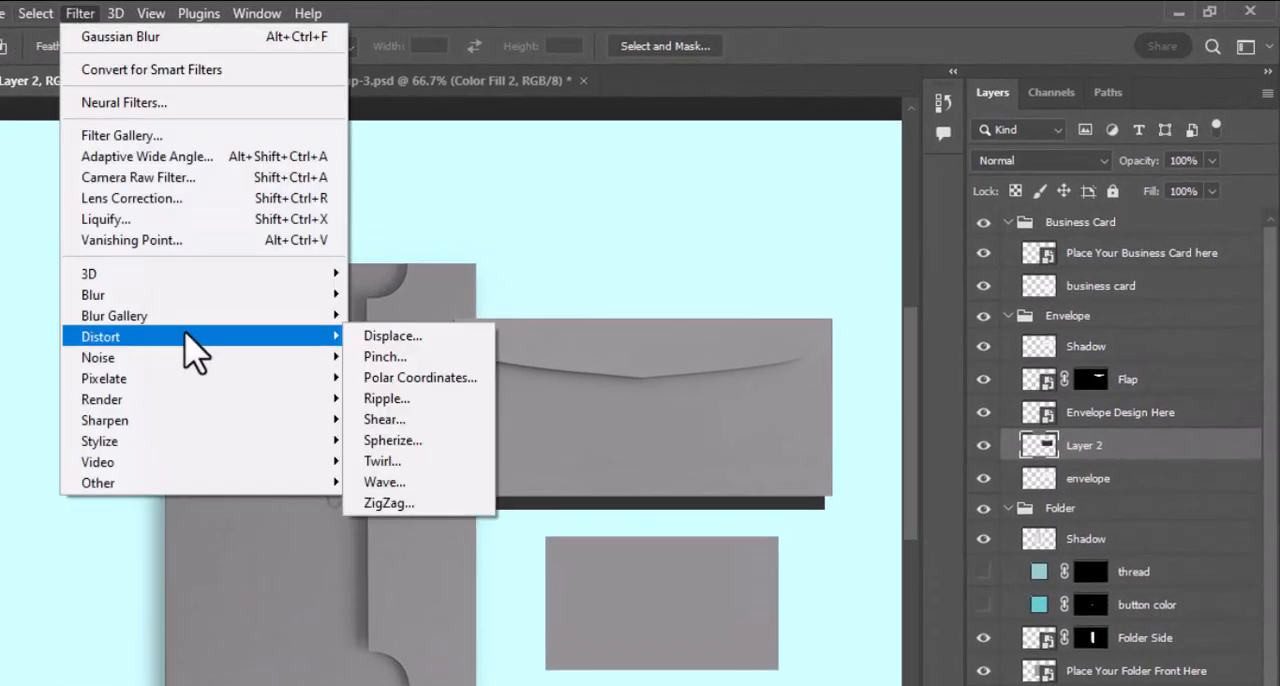
mouse_move(180, 300)
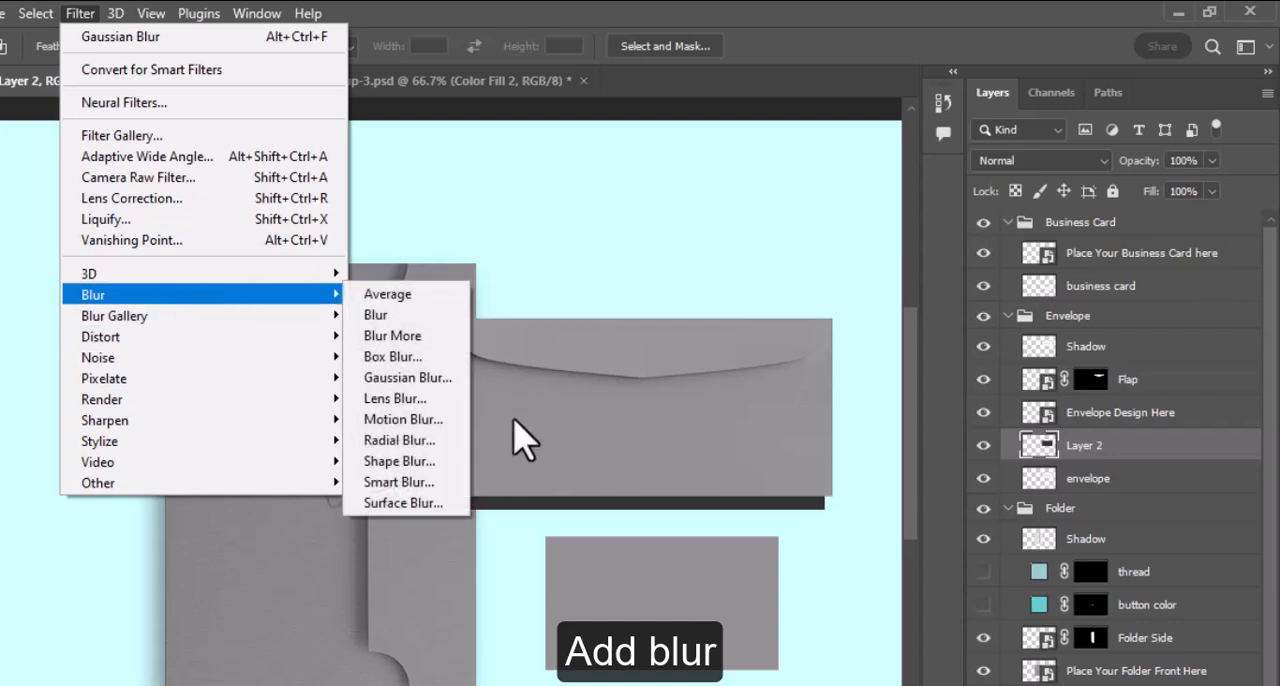
click(445, 378)
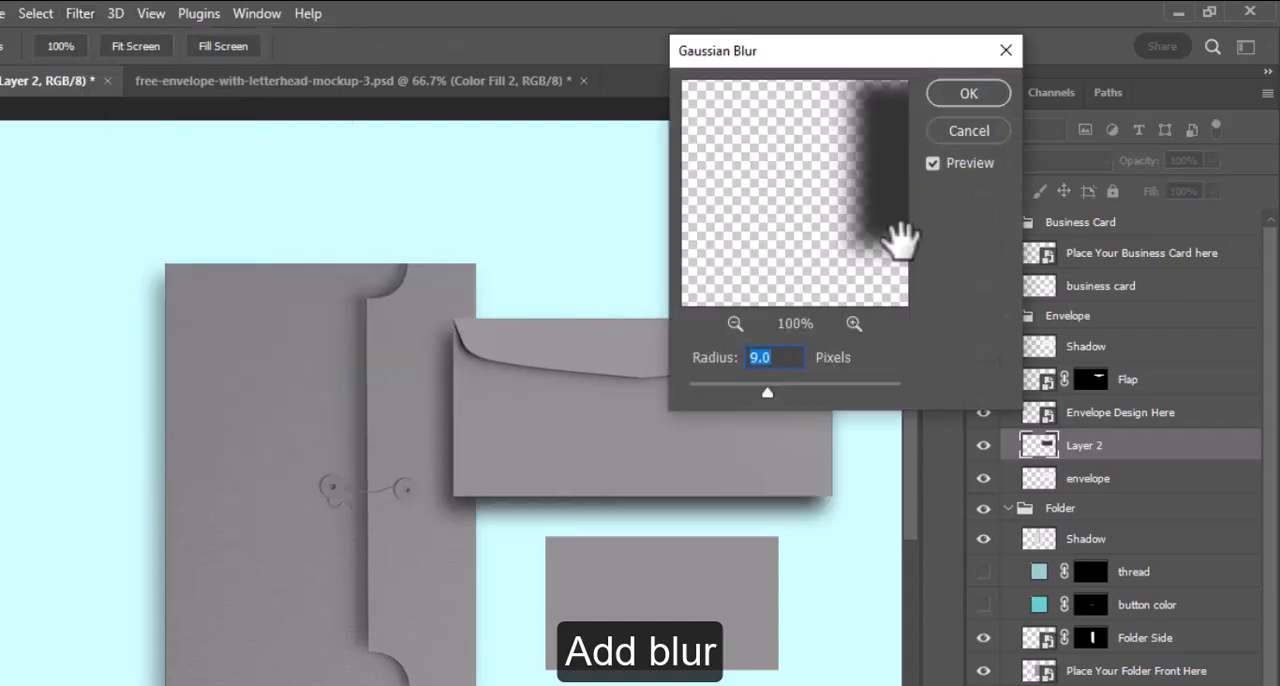
click(992, 98)
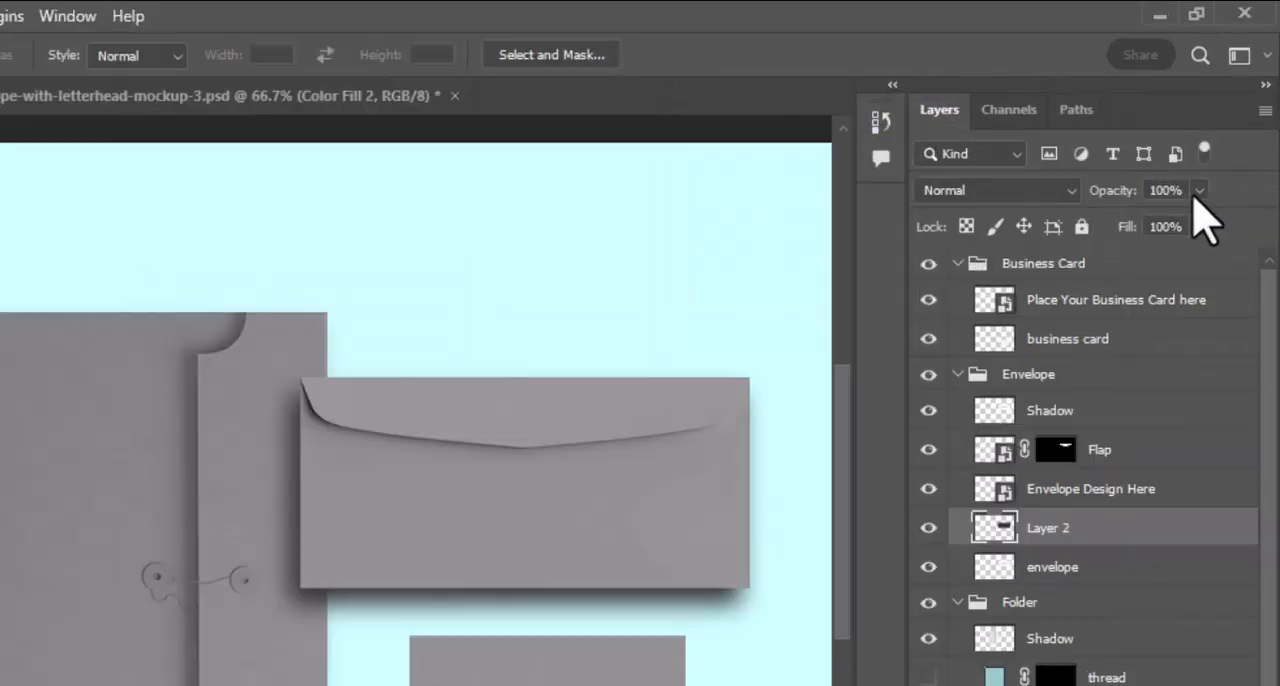
Reduce the opacity of the envelope's blurred drop shadow layer to 73%.
click(1197, 192)
drag(1200, 219, 1178, 228)
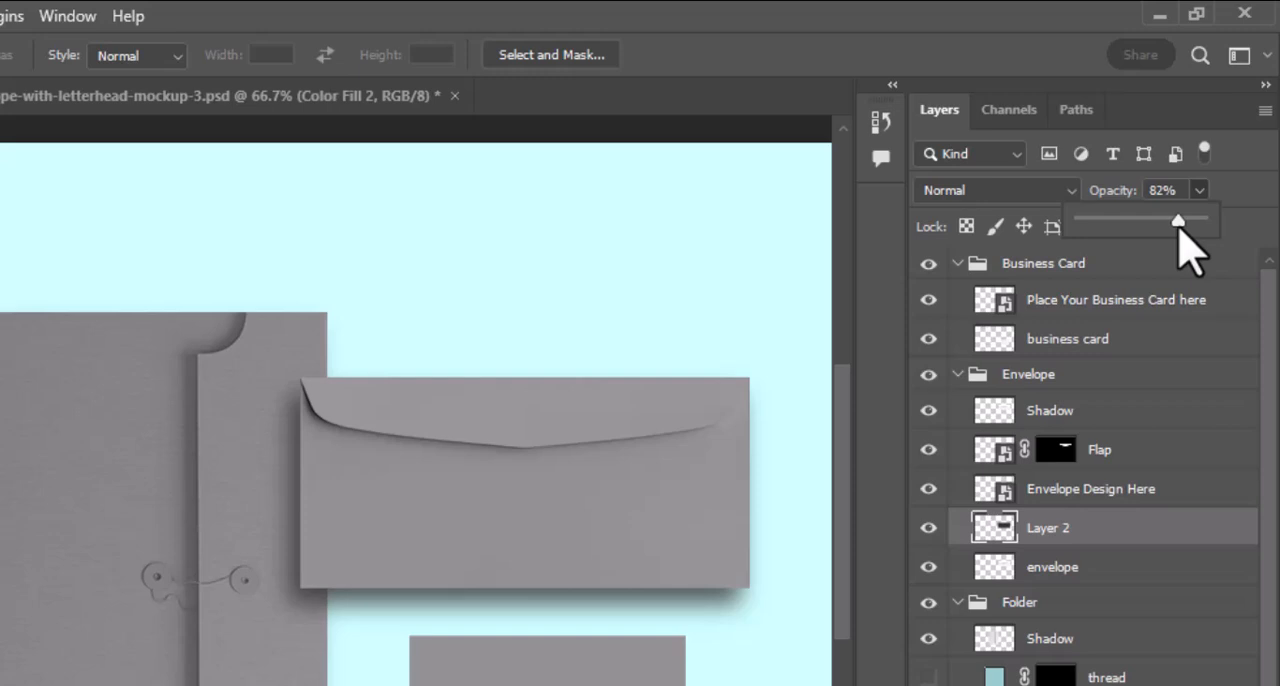
drag(1178, 228, 1172, 224)
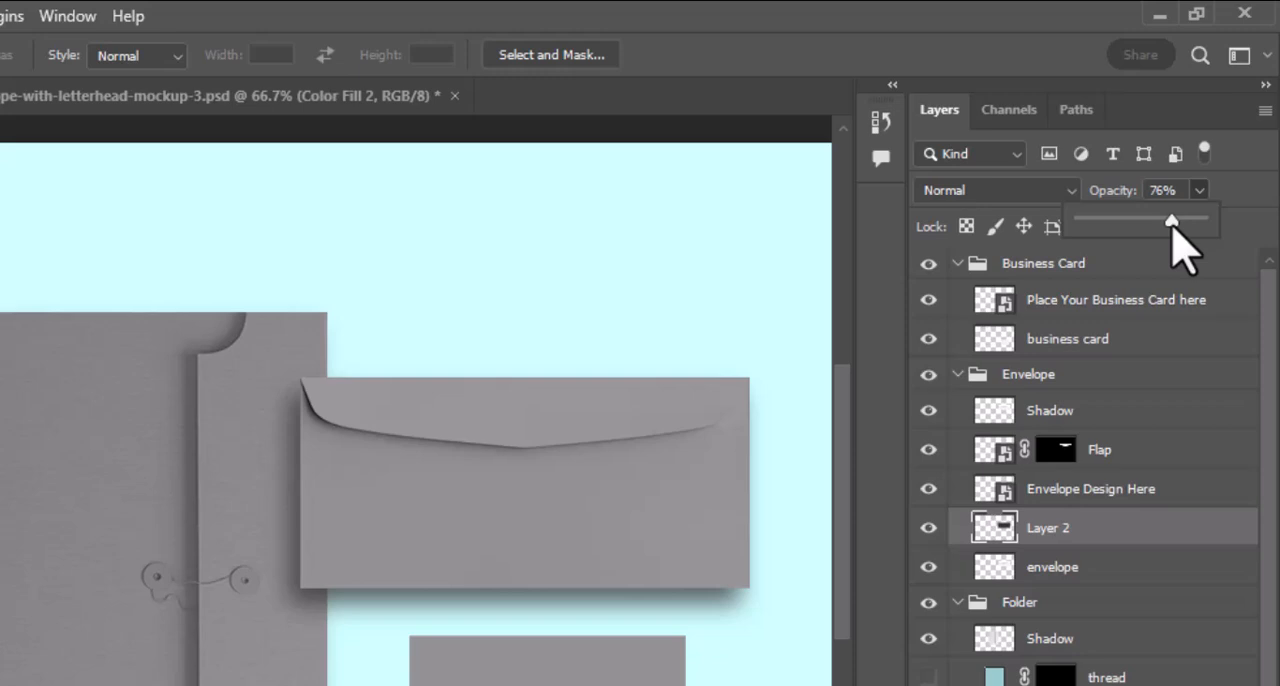
drag(1176, 250, 1173, 250)
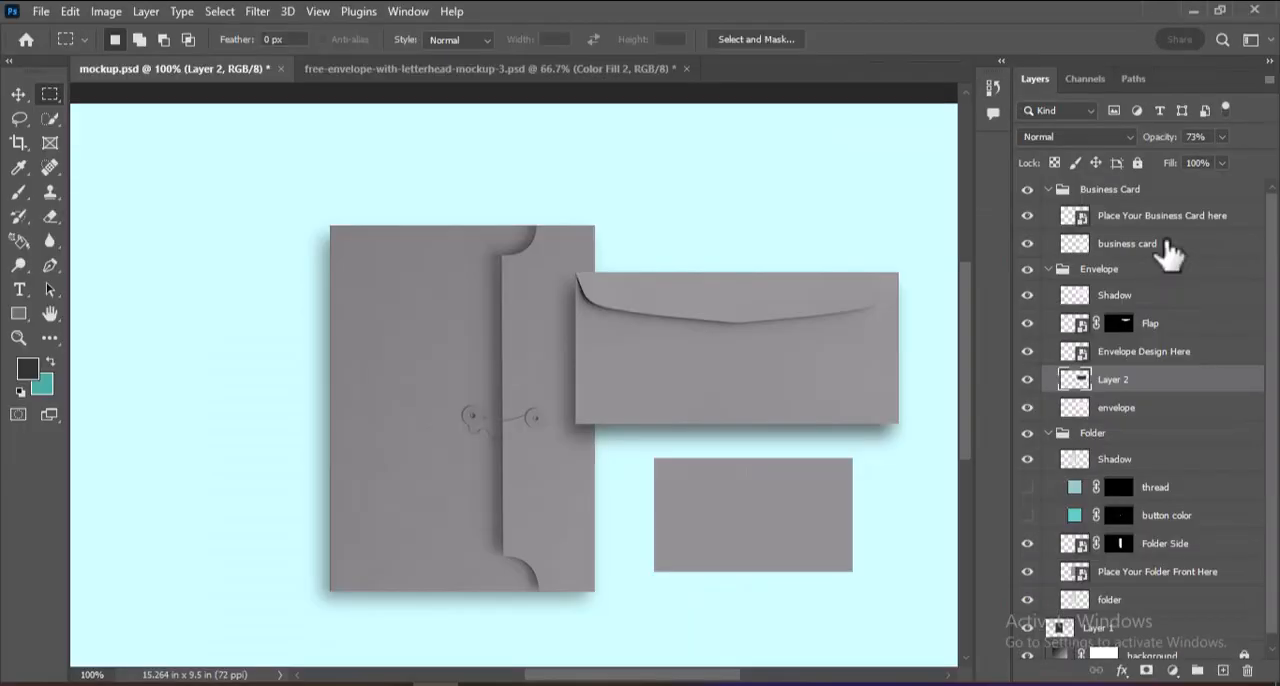
Fill a marquee of about 3 x 1.69 in, offset down and left of the business card, with dark grey on a new layer beneath it.
click(990, 338)
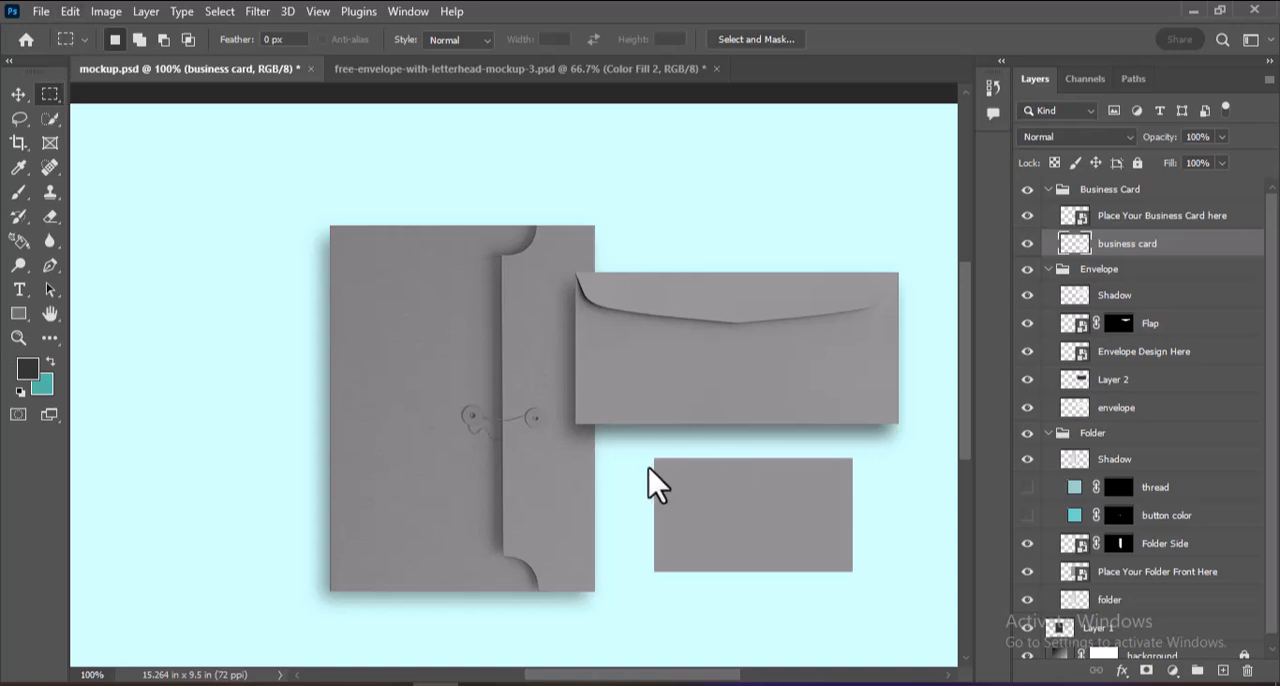
drag(650, 463, 849, 579)
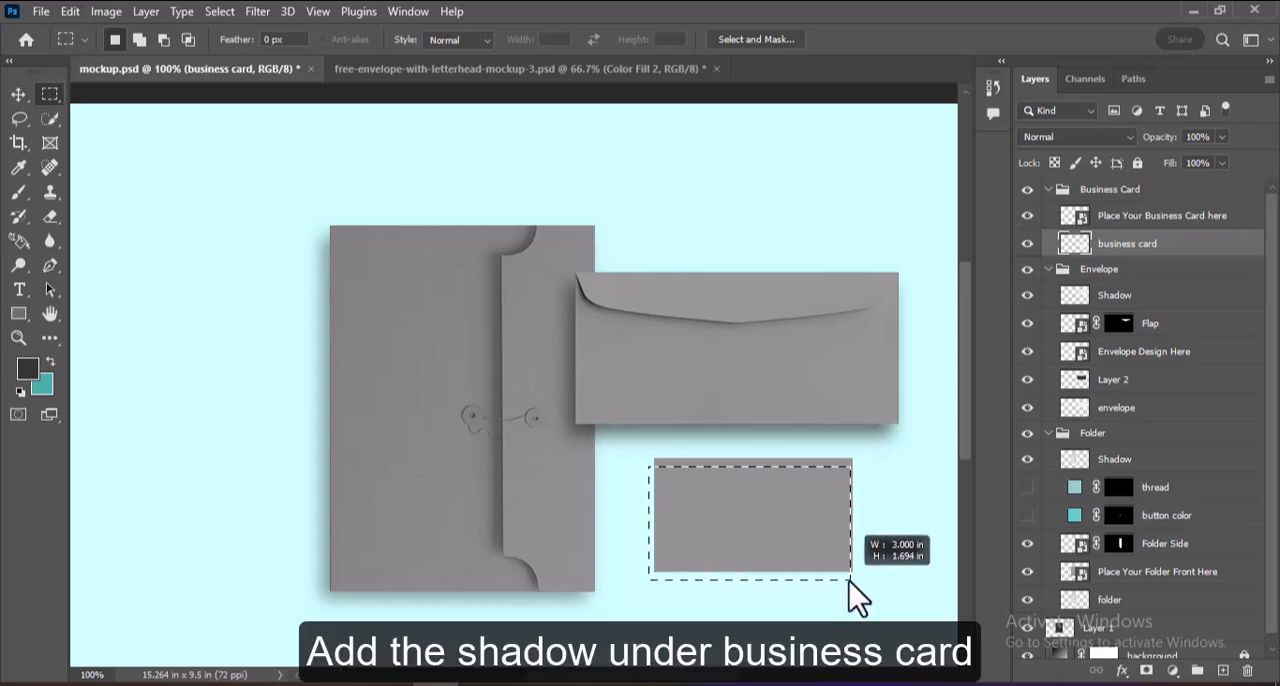
click(1222, 670)
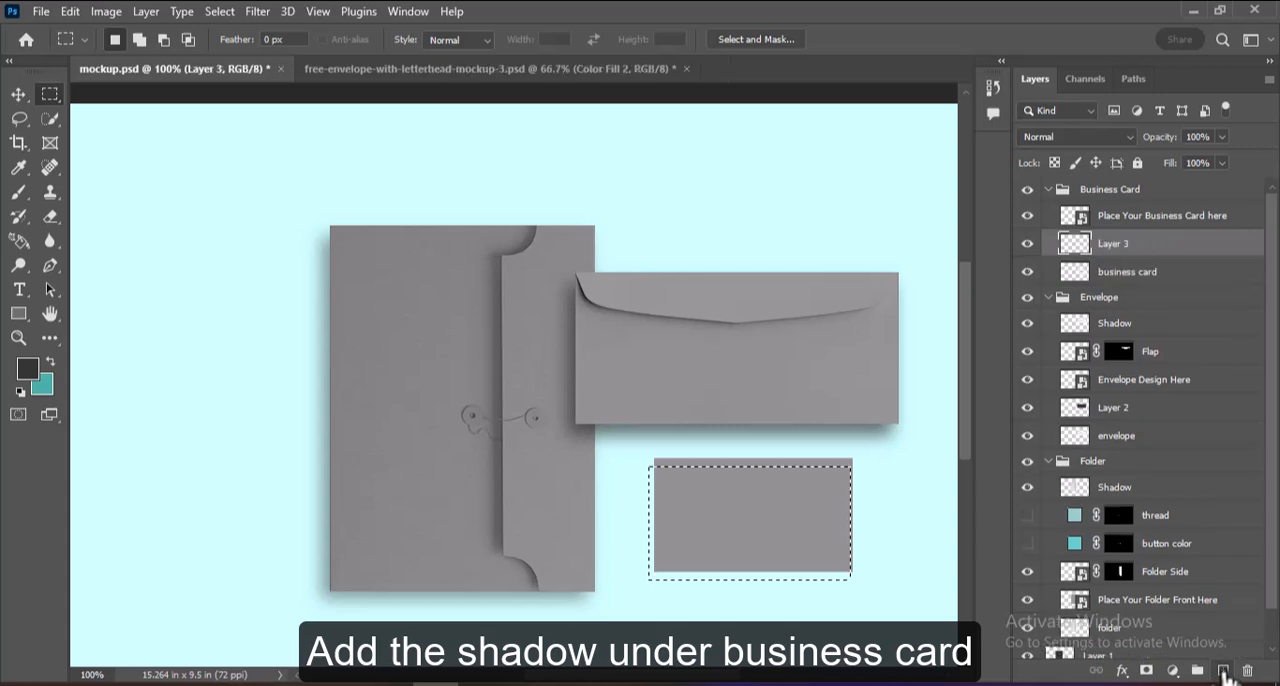
key(alt+BackSpace)
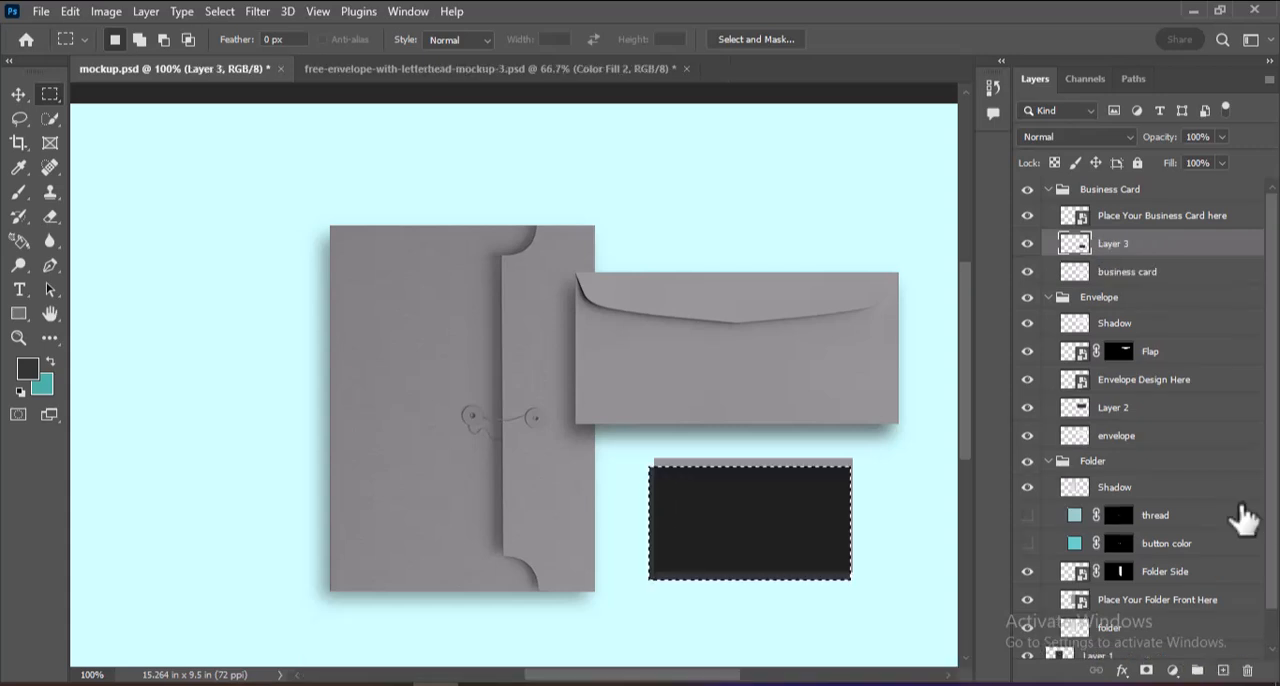
drag(1157, 257, 1060, 291)
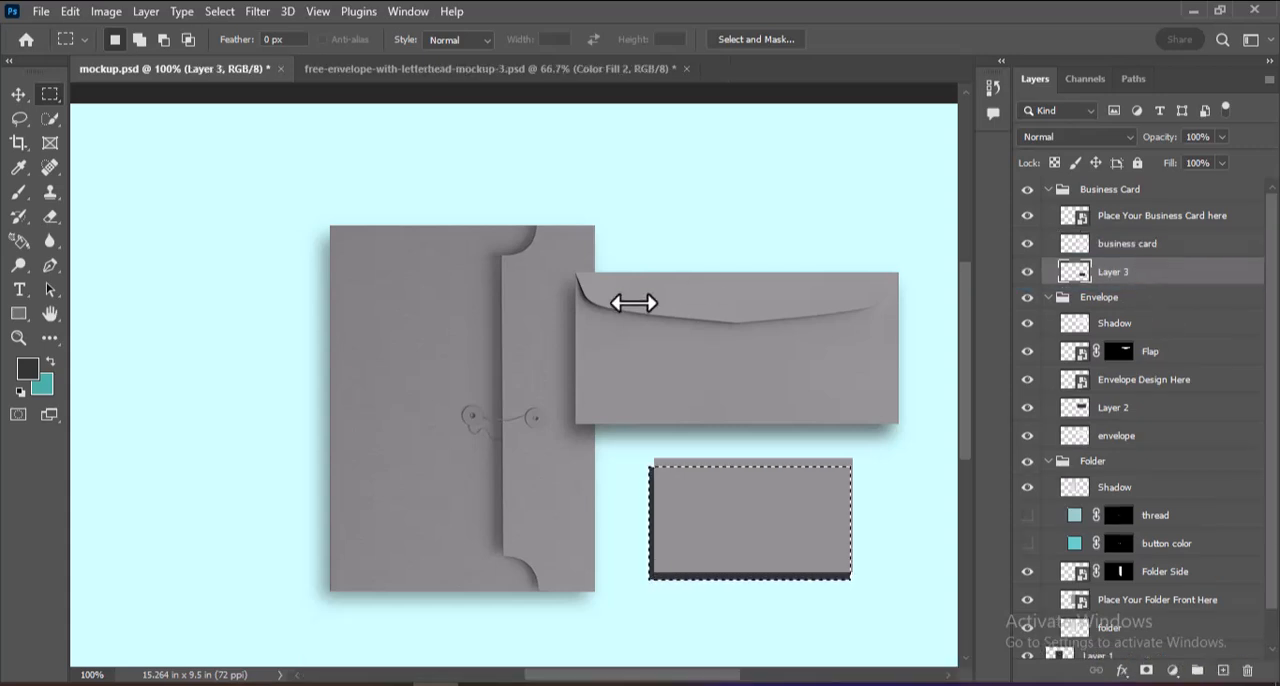
key(ctrl+d)
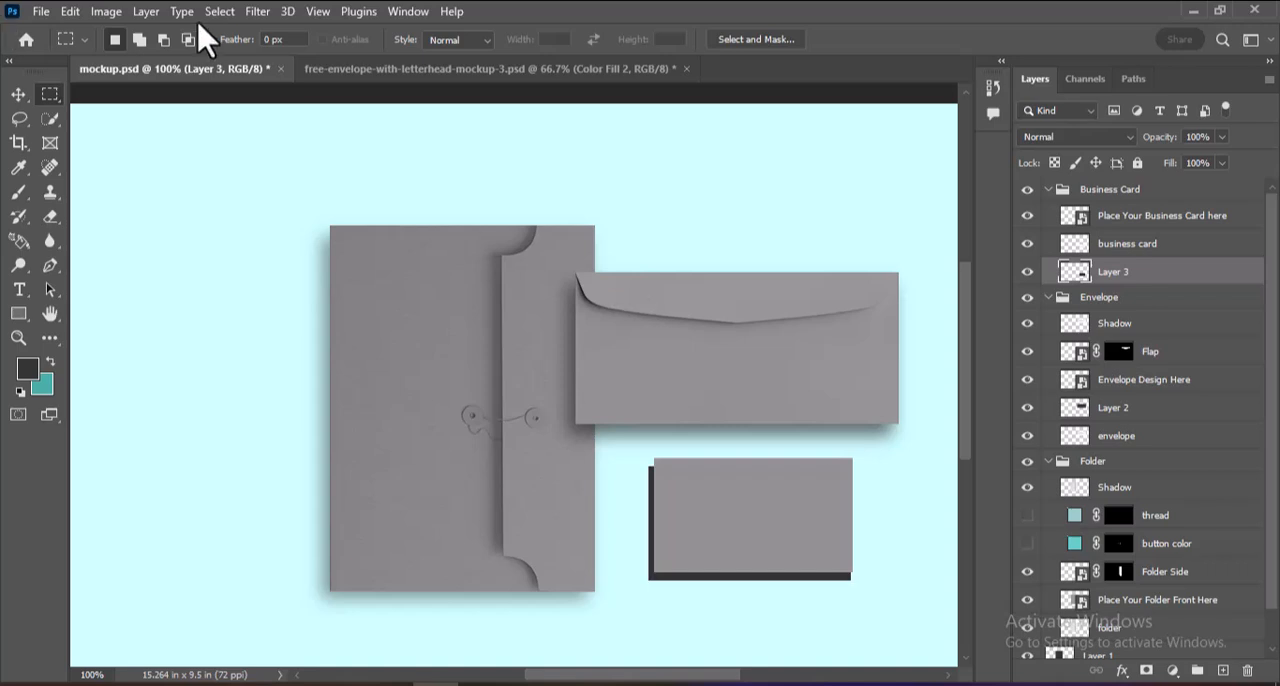
Gaussian-blur the dark rectangle behind the business card and reduce its layer fill to 71%.
click(256, 12)
mouse_move(345, 255)
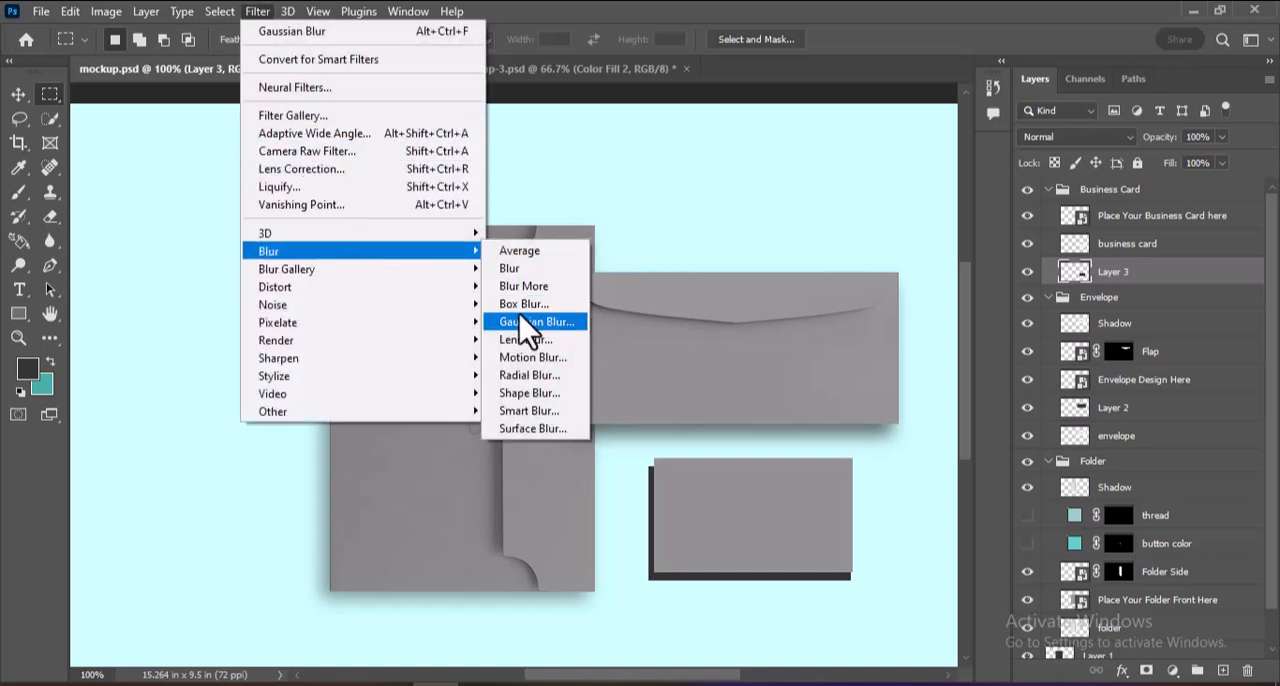
click(520, 321)
click(1016, 80)
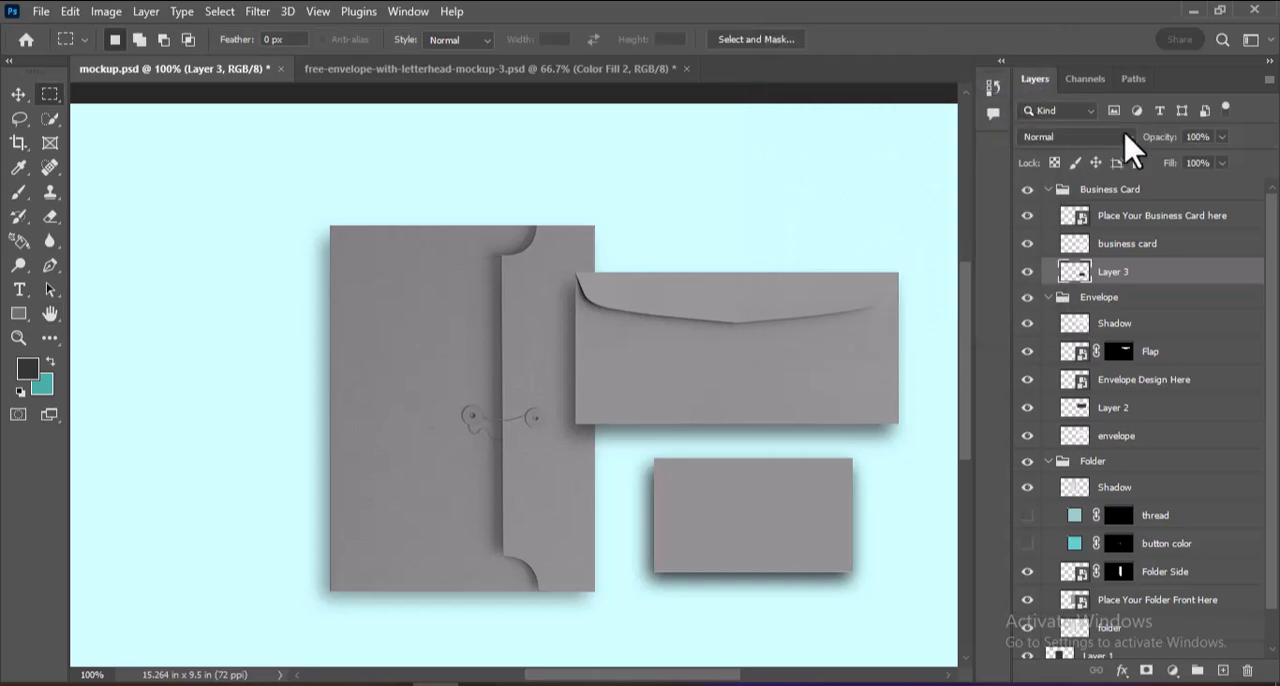
click(1220, 165)
click(1198, 184)
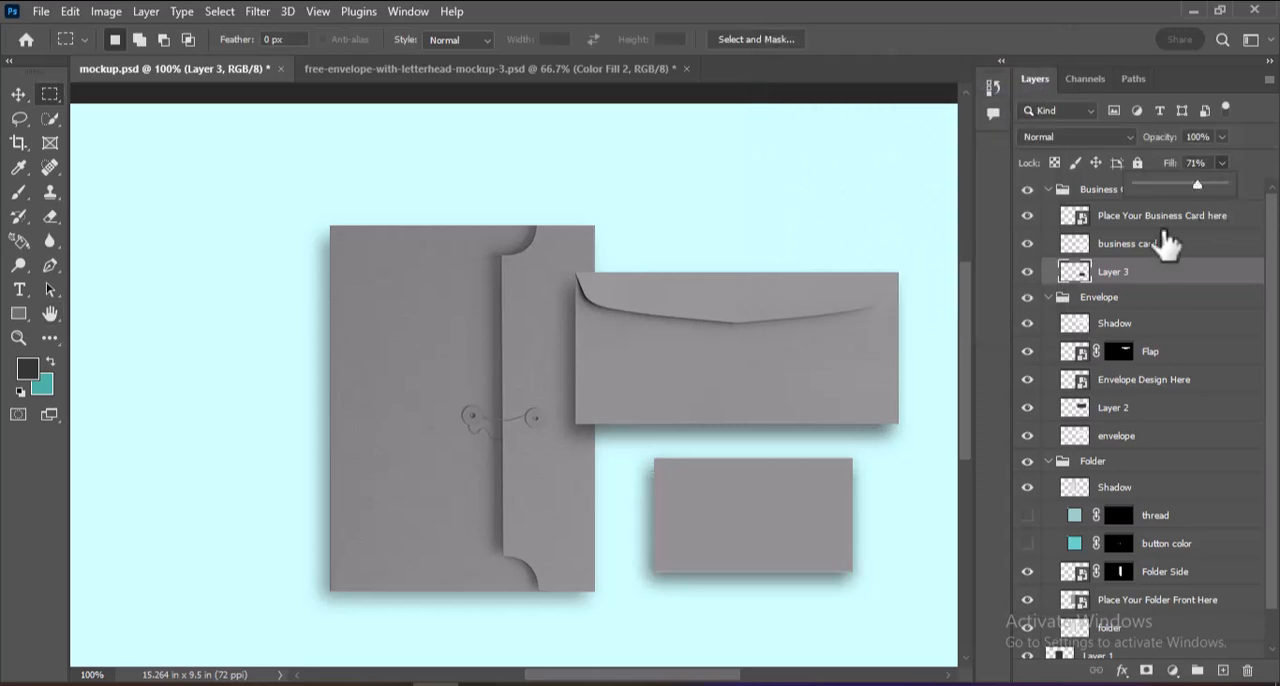
click(970, 443)
Rename the drop shadow layers in the Business Card and Envelope groups as "shadow beneath".
double_click(1113, 271)
text(shadow)
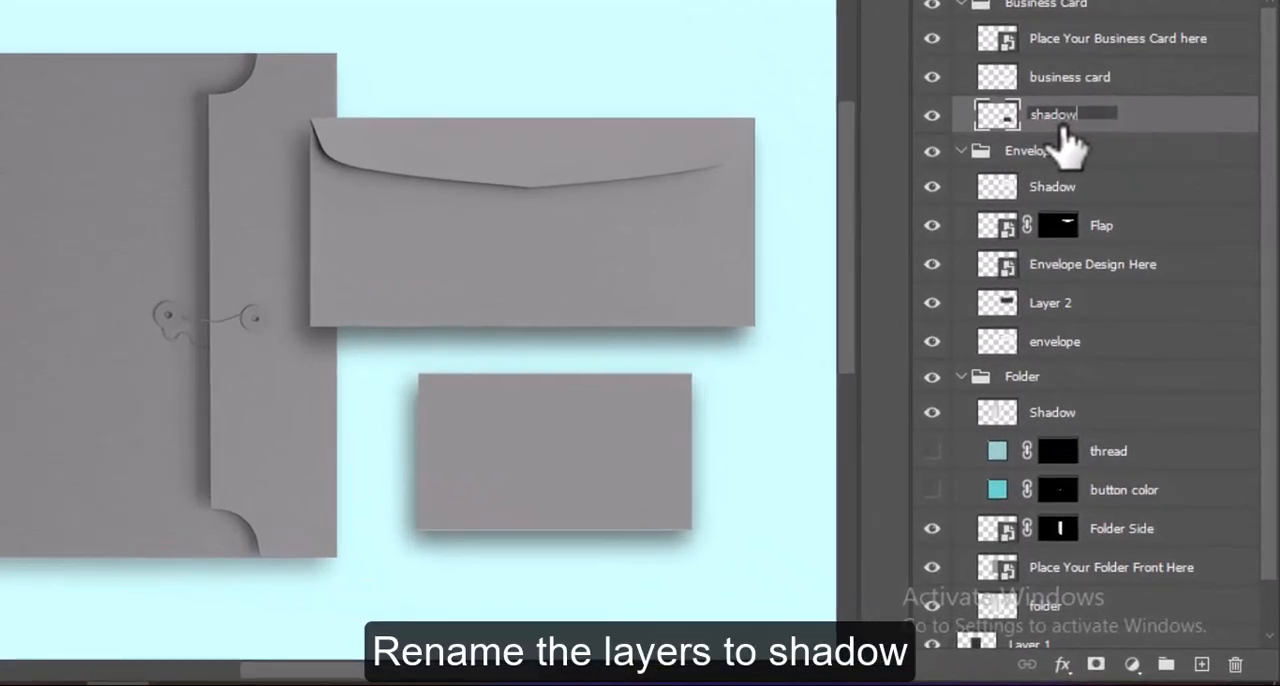
text( e)
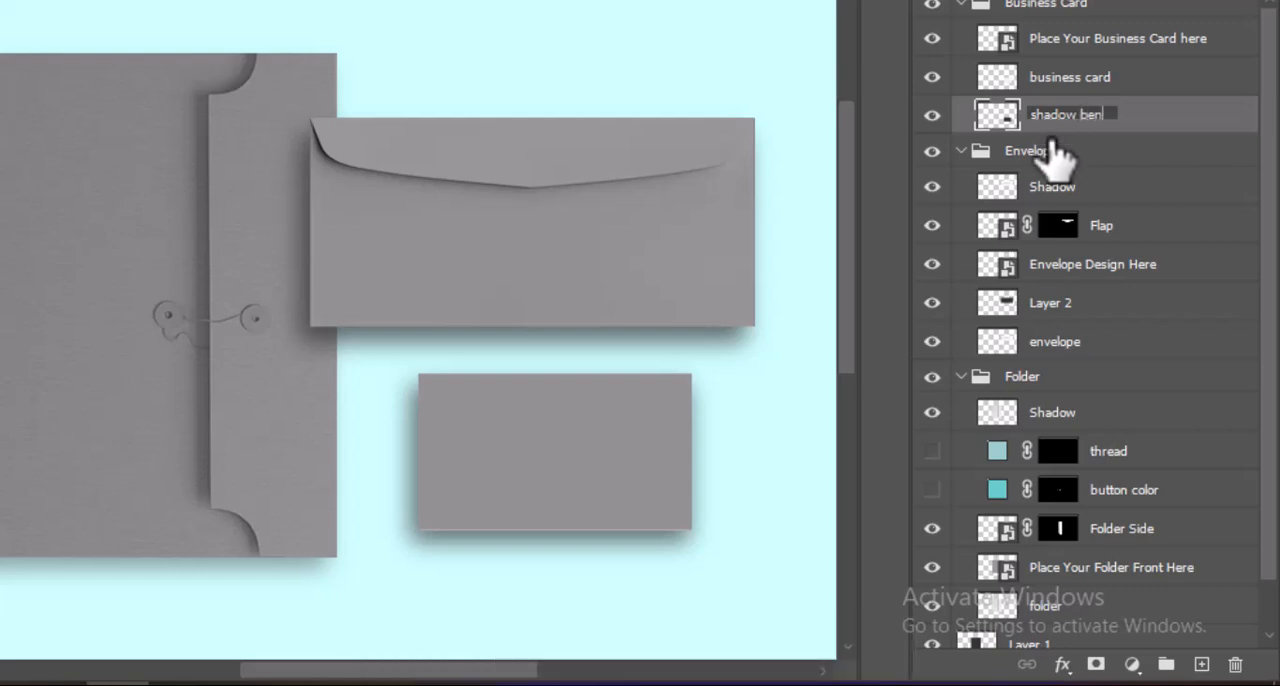
text(eneath)
double_click(1045, 303)
text(shadow )
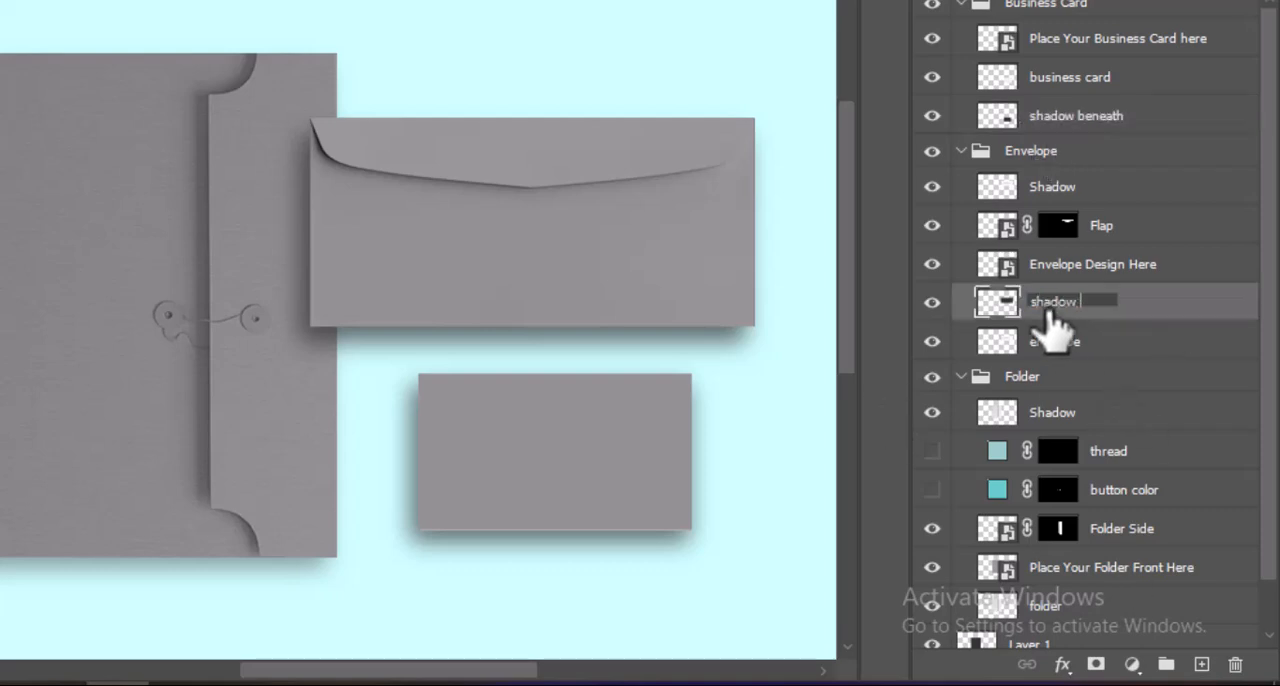
text(beneath)
key(Return)
Rename the folder's drop shadow layer, directly above the background layer, as "shadow beneath".
scroll(1271, 514, down, 1)
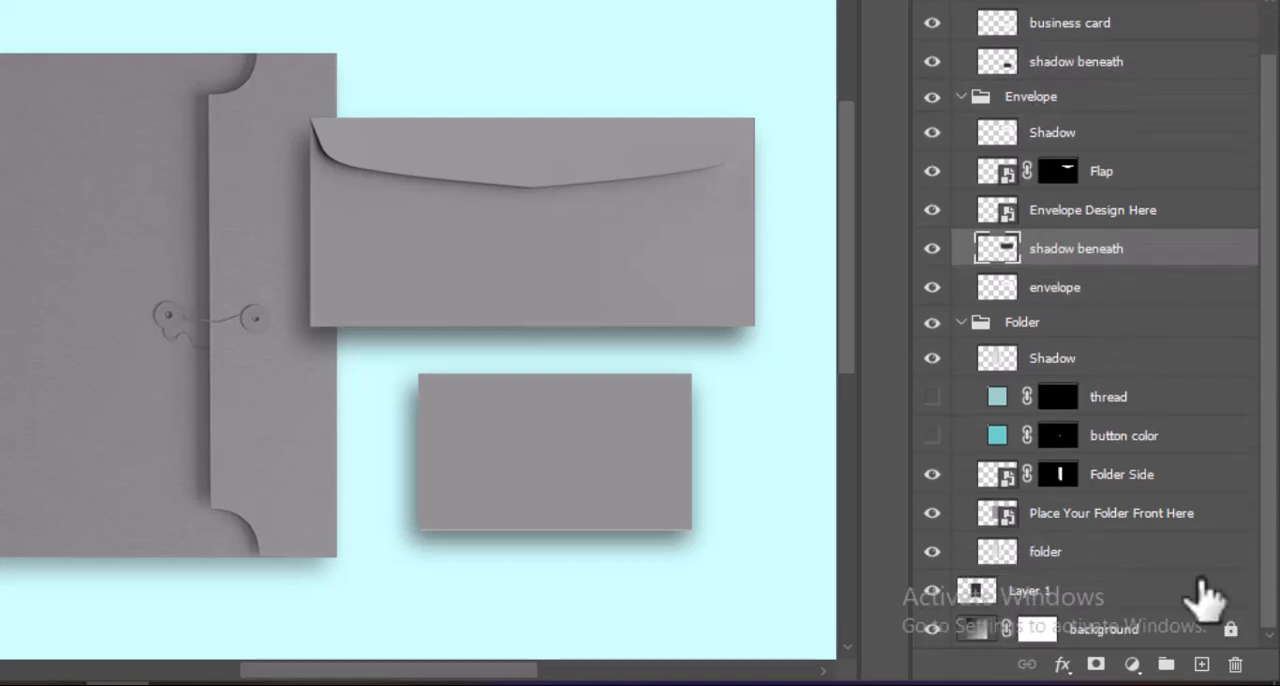
double_click(1033, 590)
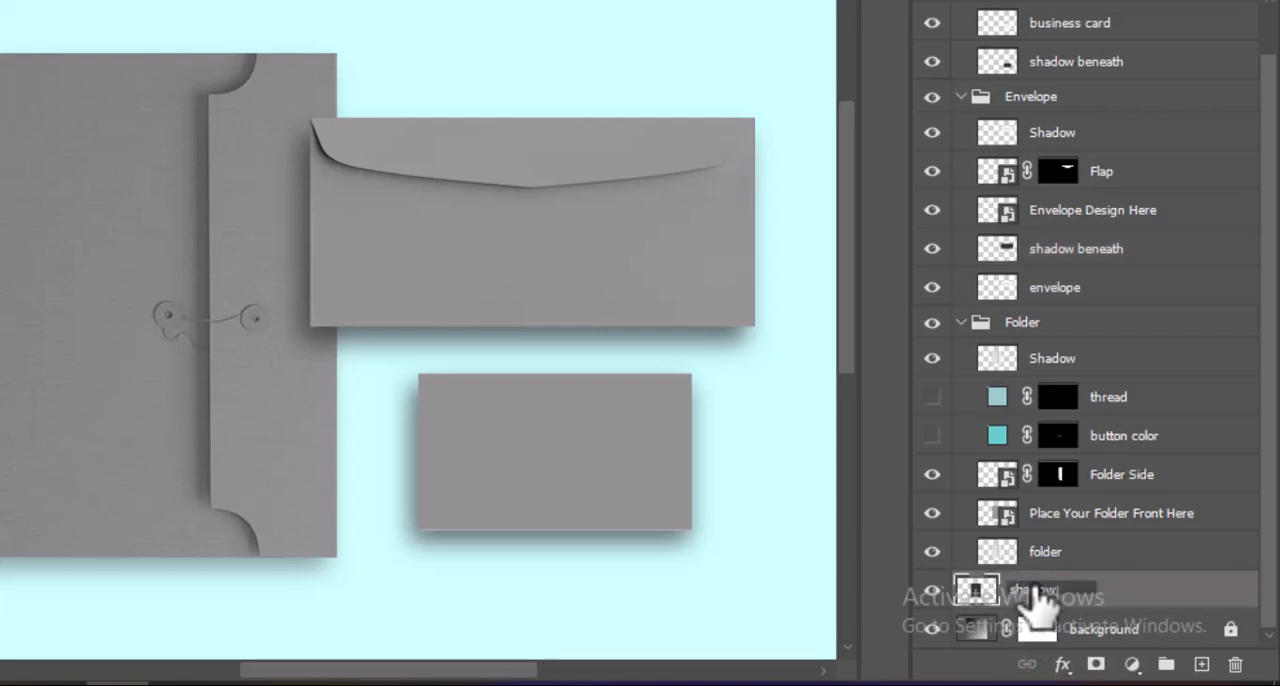
text(shadow beneath)
key(Return)
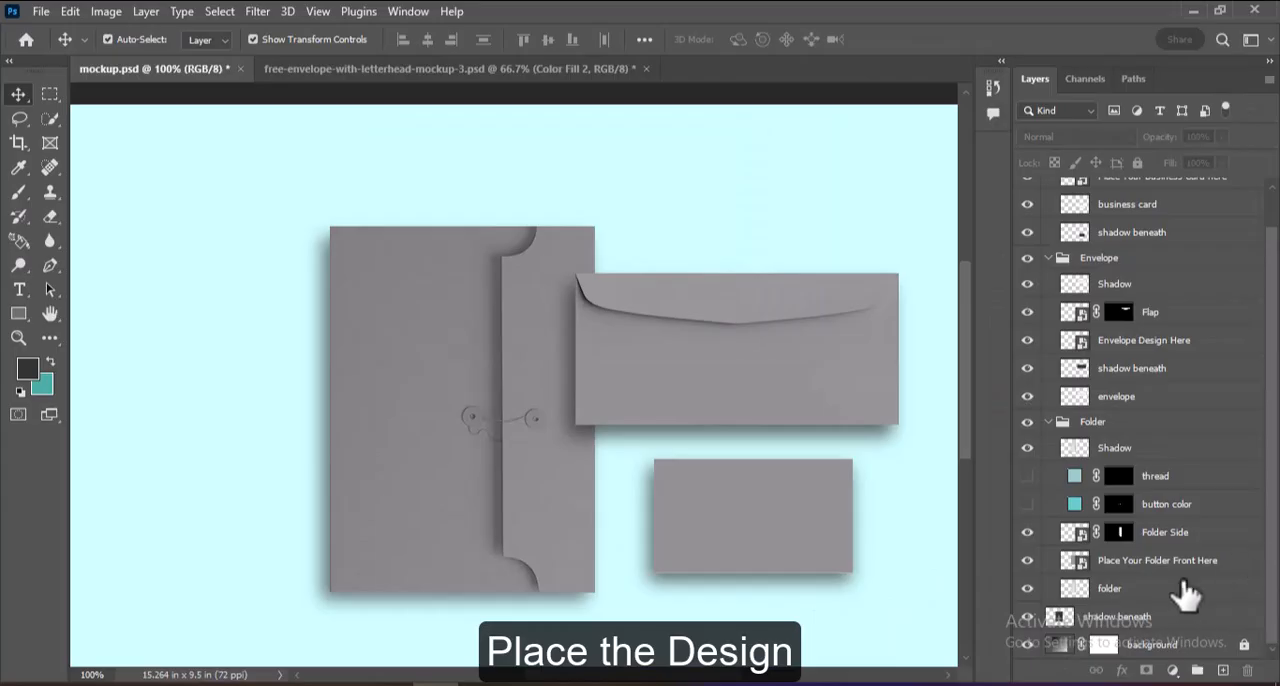
Place the folder design as an embedded file in the folder front smart object and stretch it vertically to cover the whole canvas.
double_click(1077, 562)
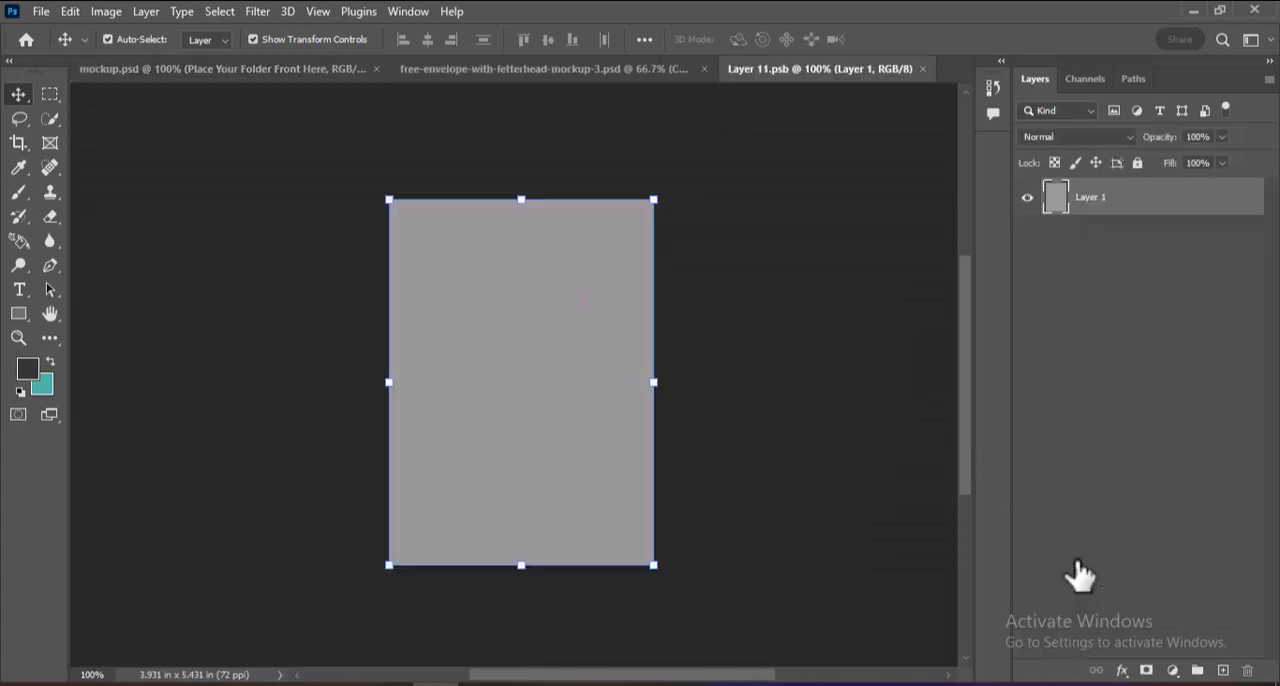
click(40, 12)
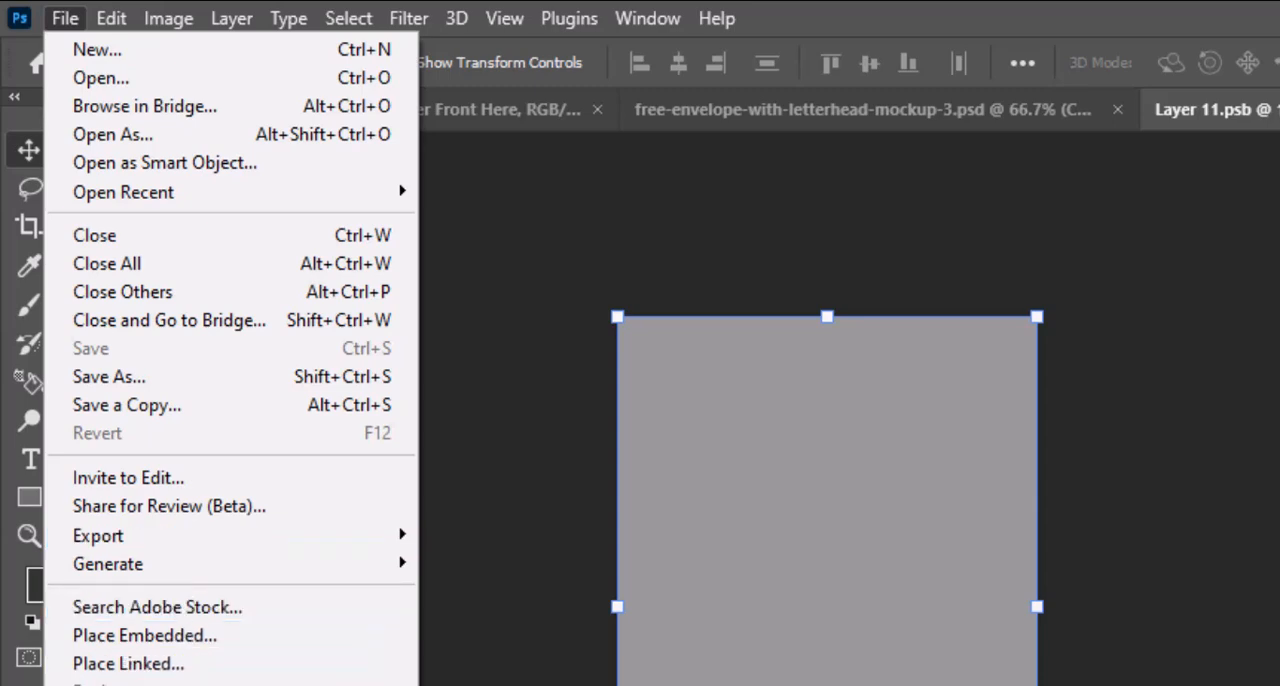
click(188, 640)
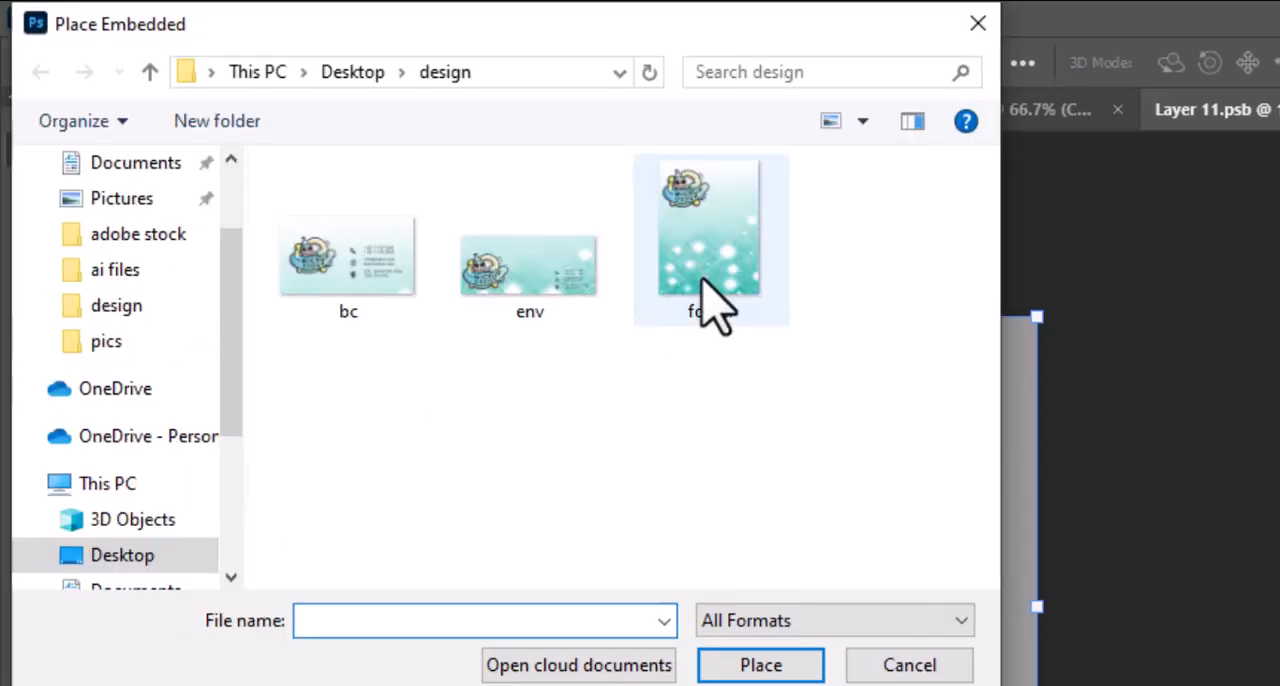
double_click(712, 300)
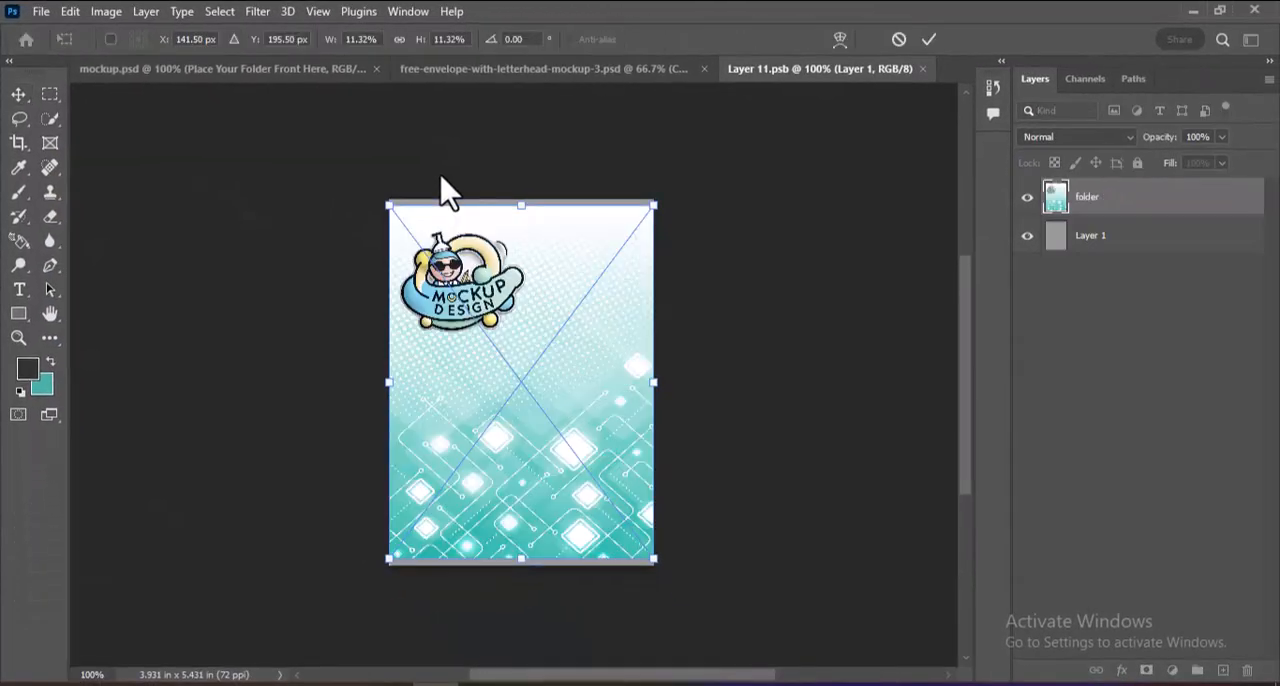
drag(520, 207, 519, 201)
drag(522, 556, 522, 565)
key(Return)
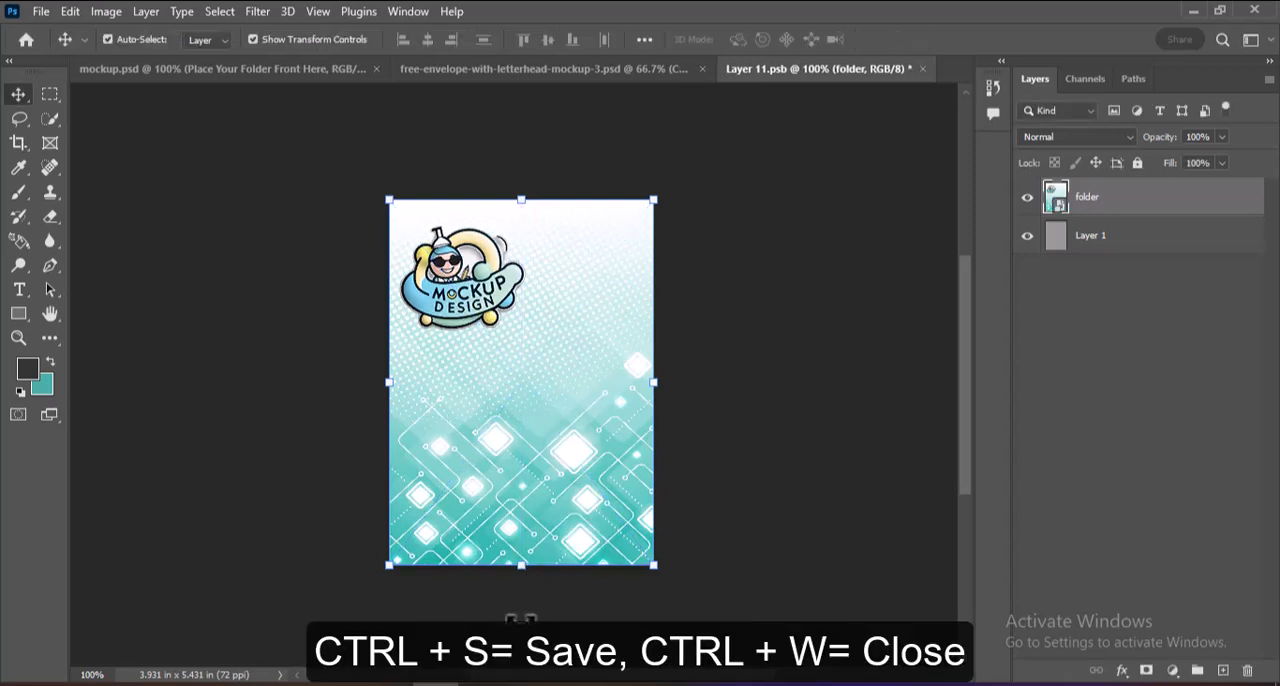
Save and close the folder front smart object to update the mockup.
key(ctrl+s)
key(ctrl+w)
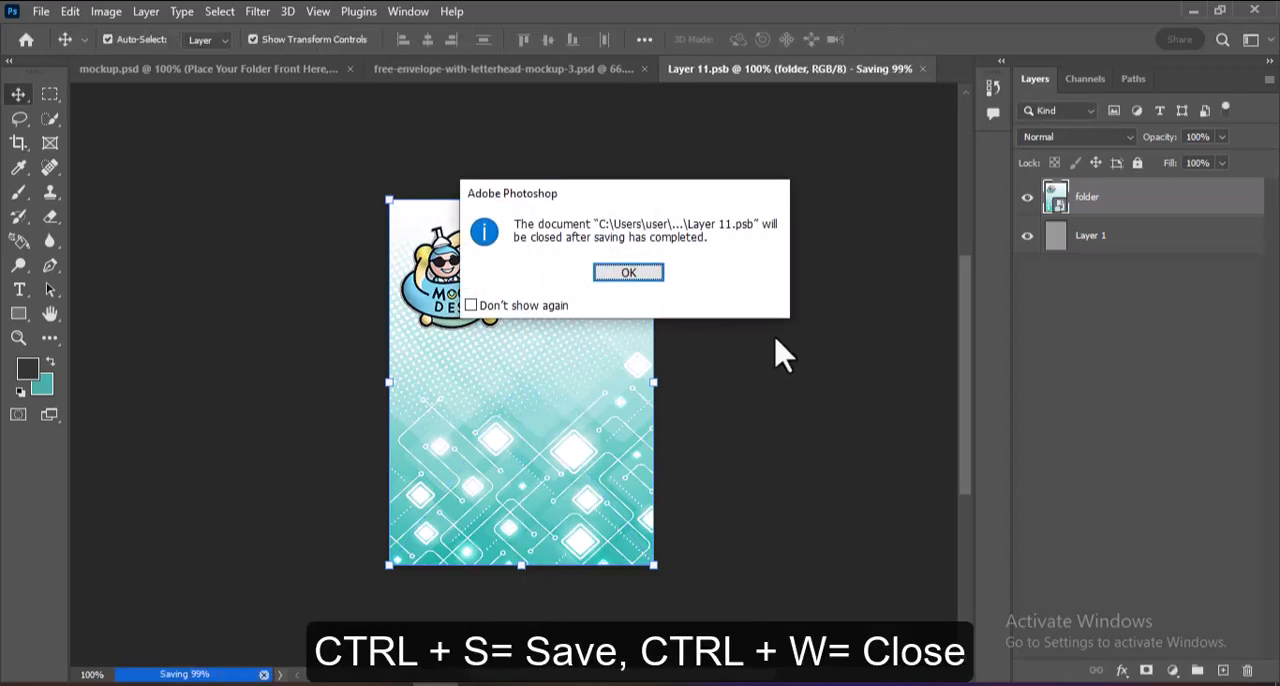
key(Return)
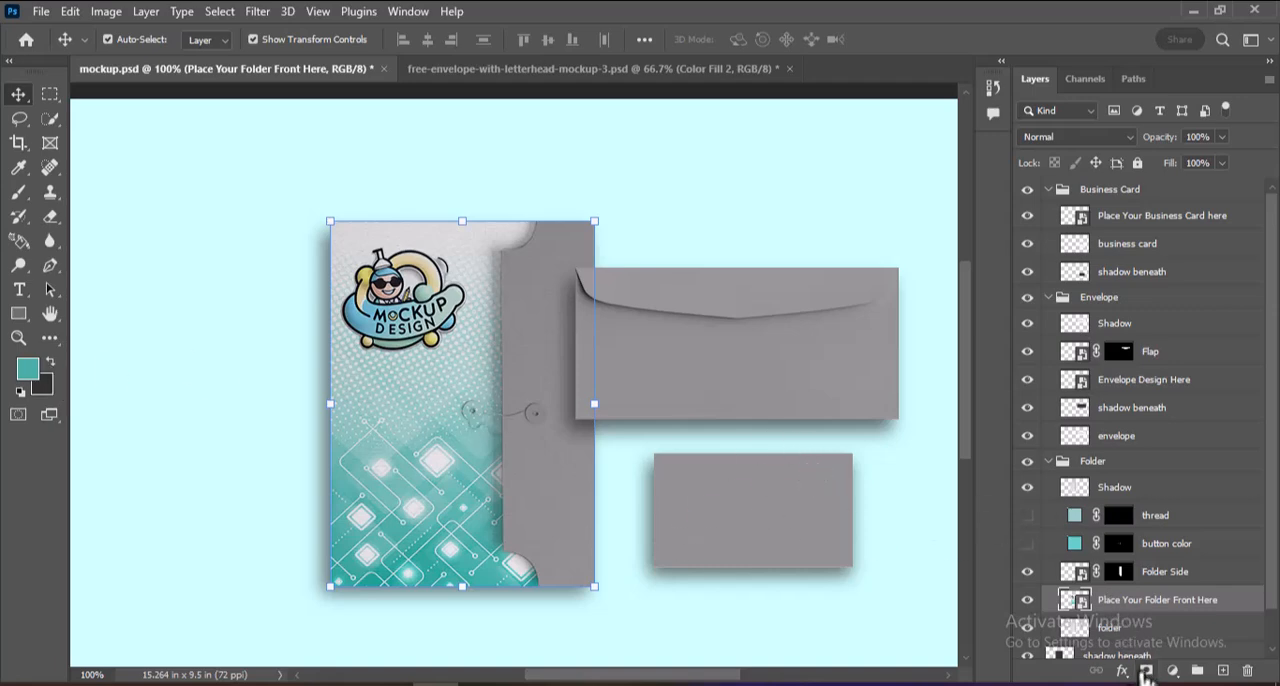
Fill the Folder Side smart object's artwork with the teal foreground color and save it back to the mockup.
double_click(1076, 572)
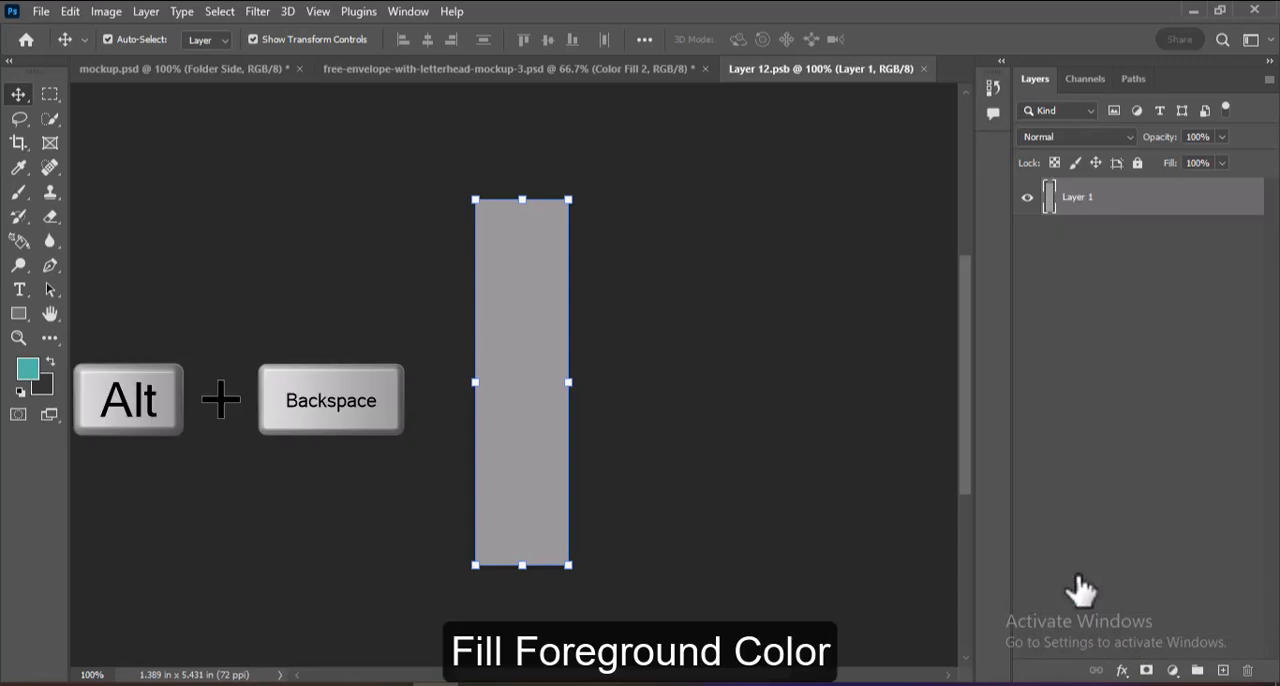
key(alt+BackSpace)
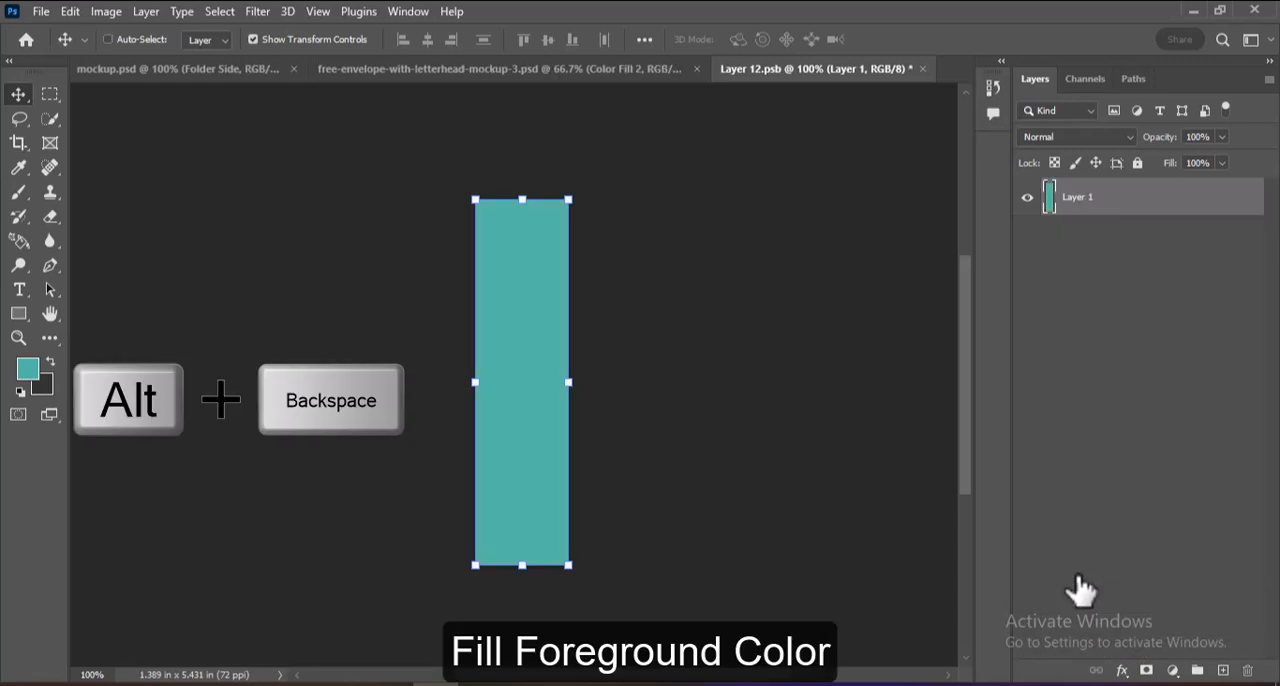
key(ctrl+s)
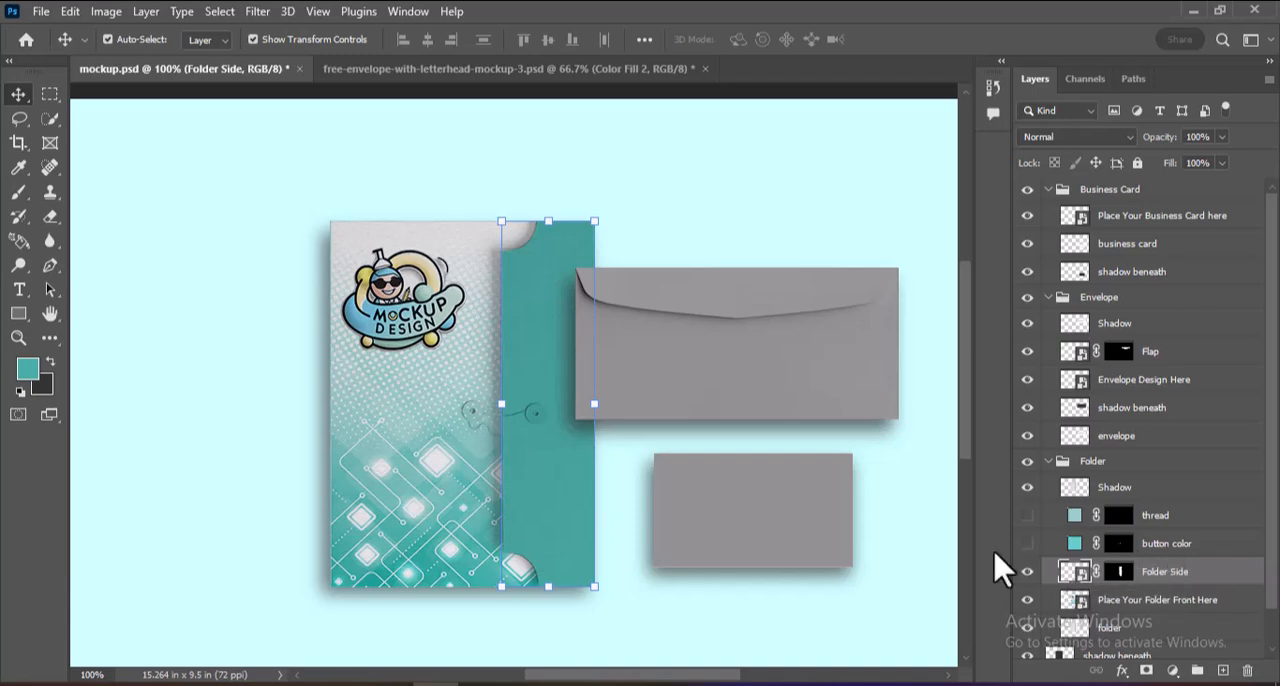
Show the button color layer, accept 66cccc as its fill color, and set its blending mode to Multiply.
click(1027, 543)
double_click(1074, 543)
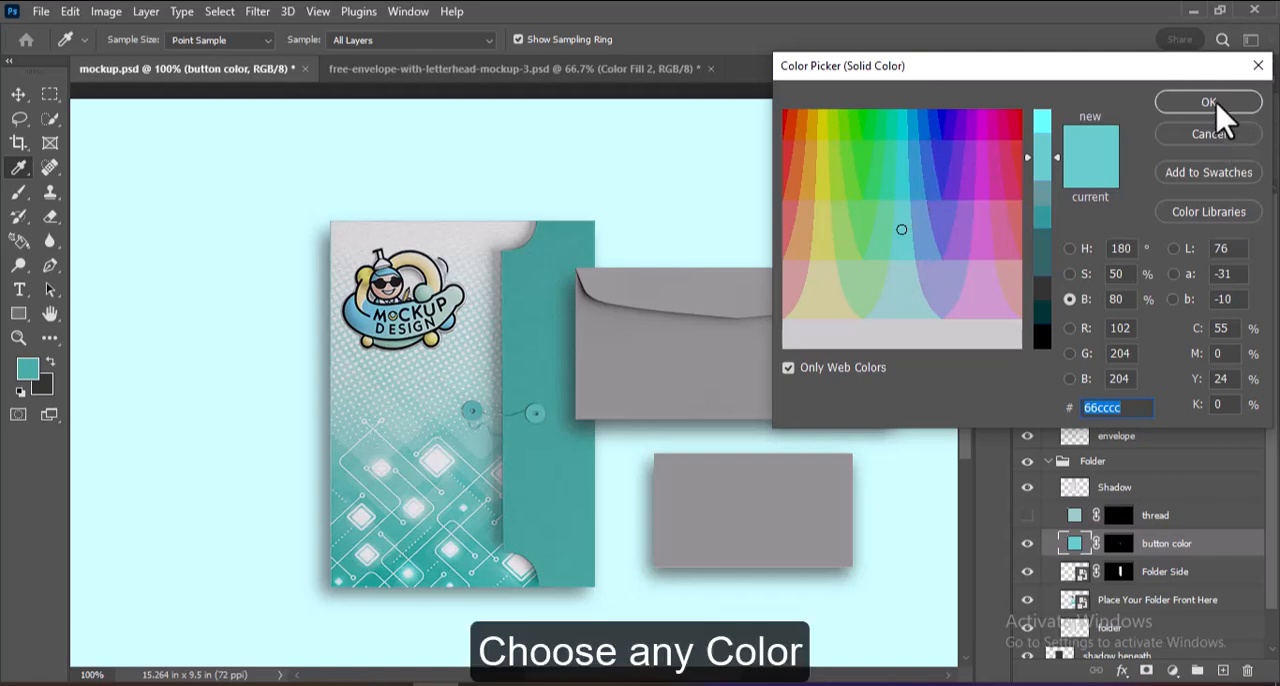
click(1209, 102)
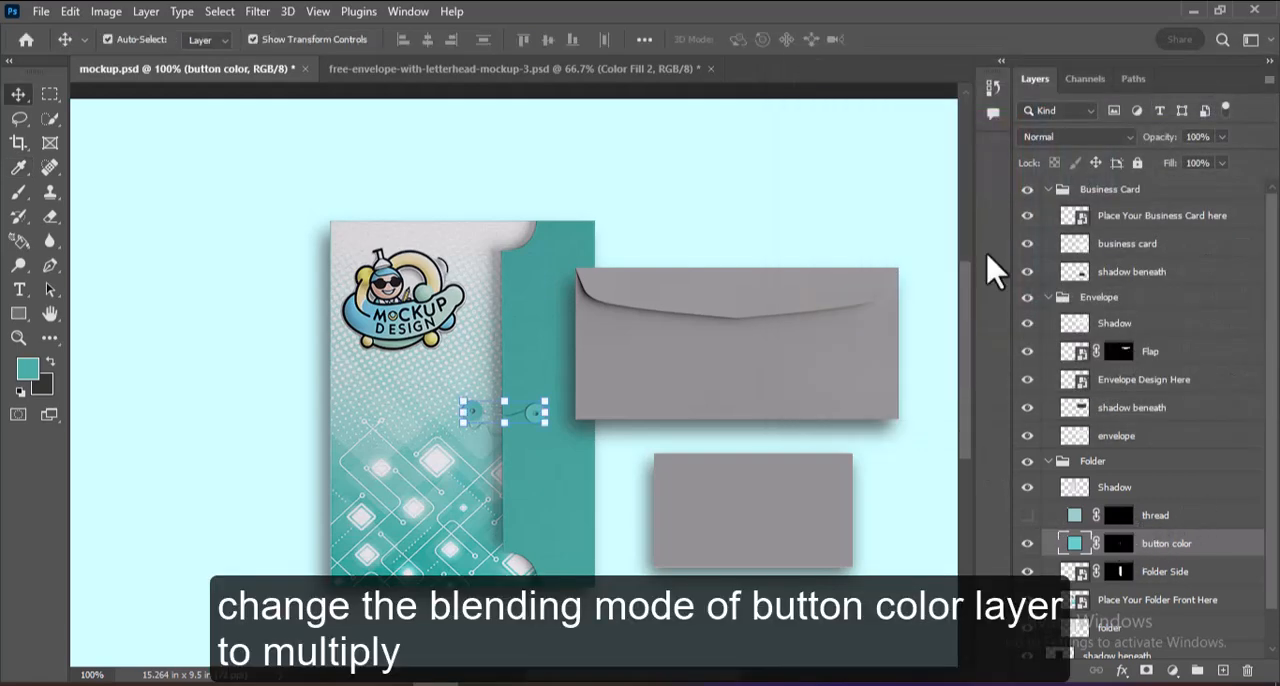
click(1066, 138)
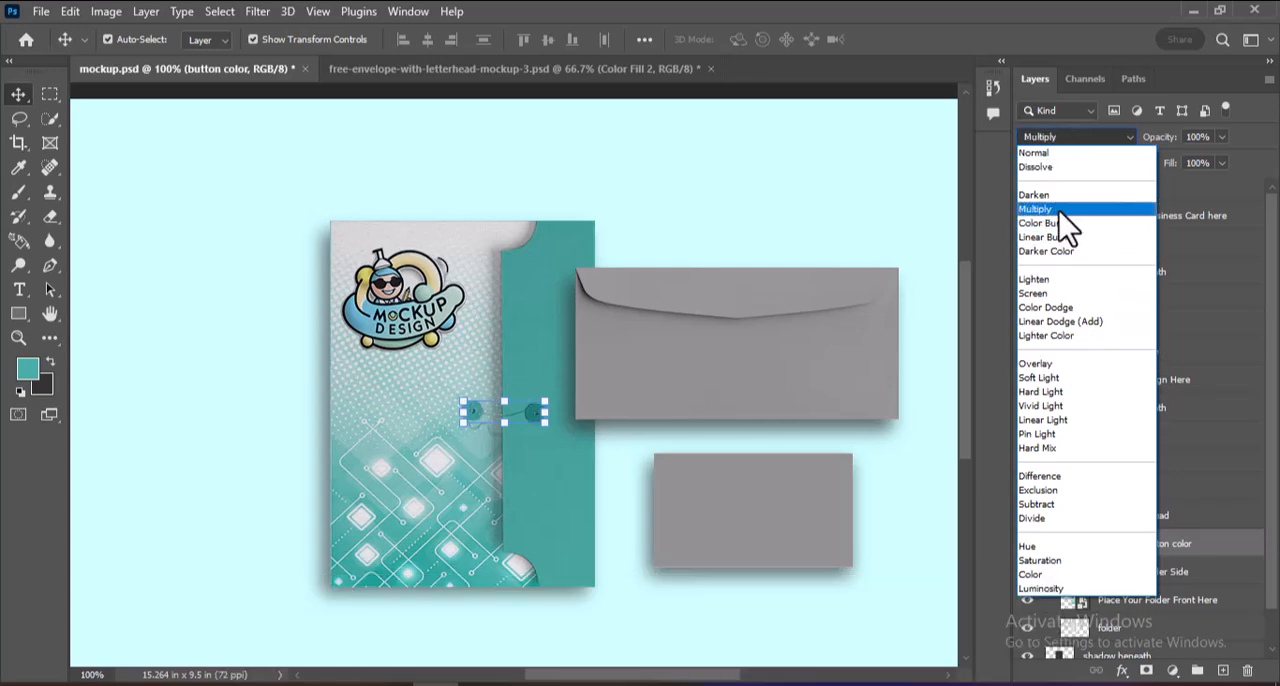
click(1059, 211)
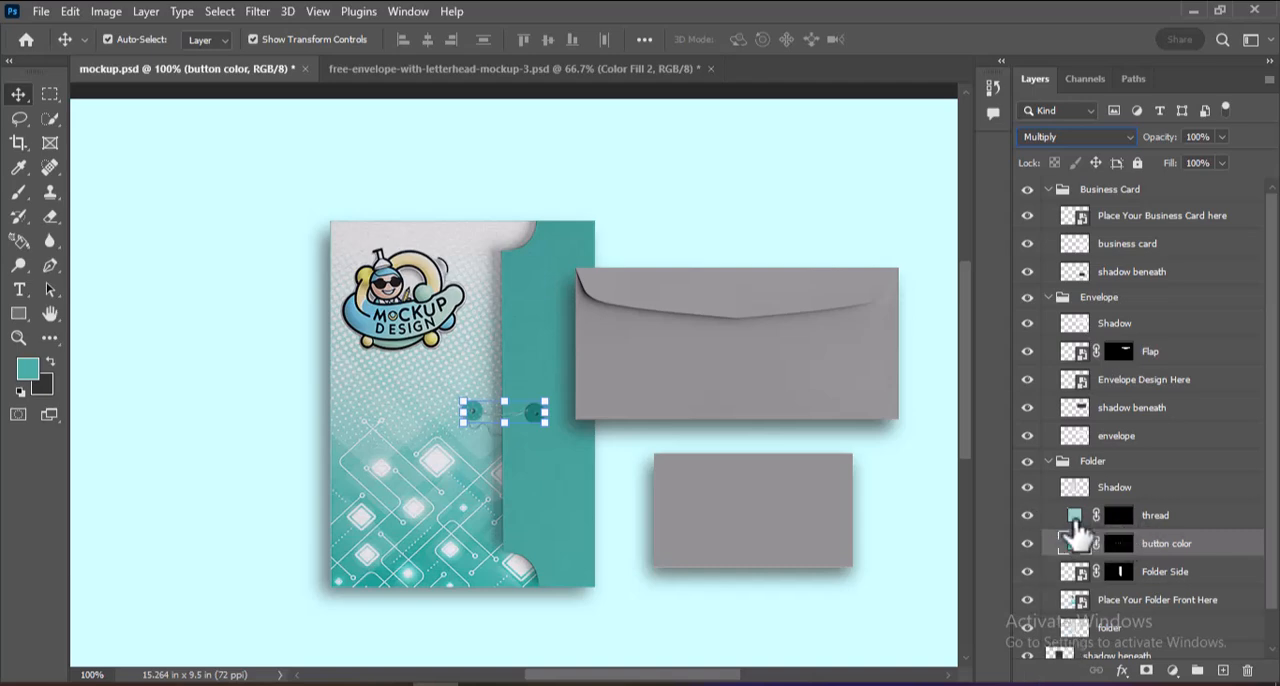
Show the thread layer, accept 99cccc as its fill color, and set its blending mode to Multiply.
click(1075, 520)
double_click(1075, 518)
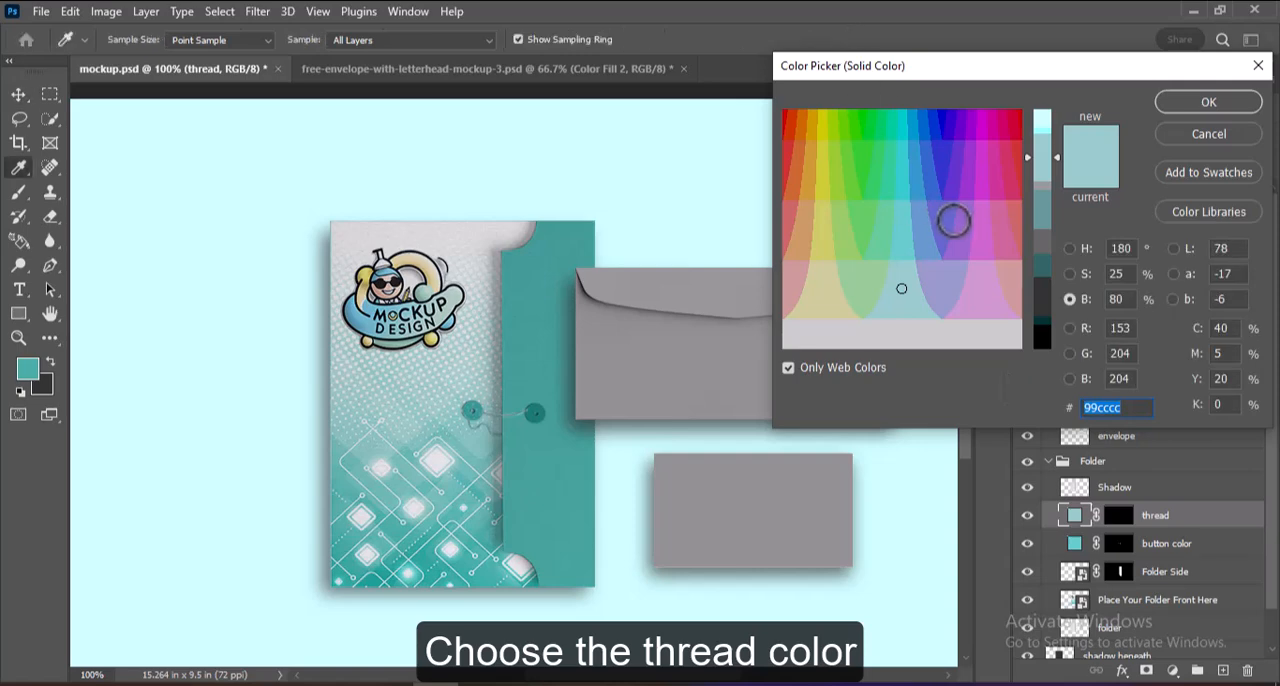
click(1222, 104)
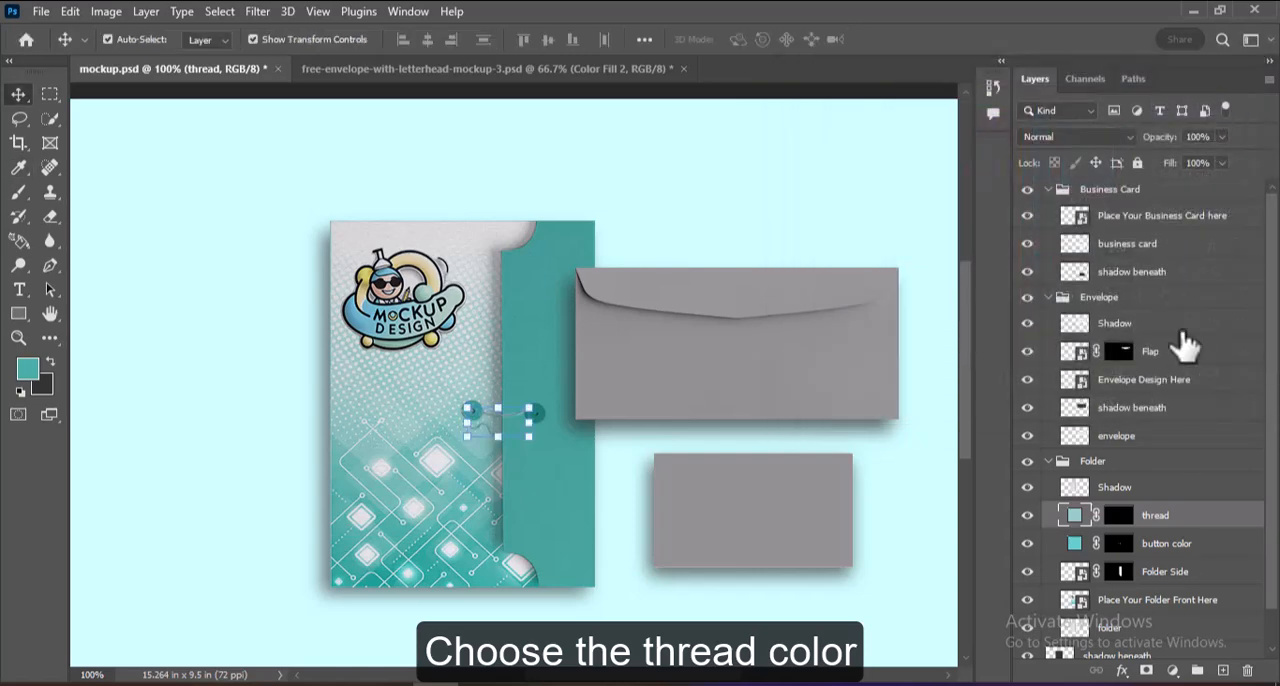
click(1099, 136)
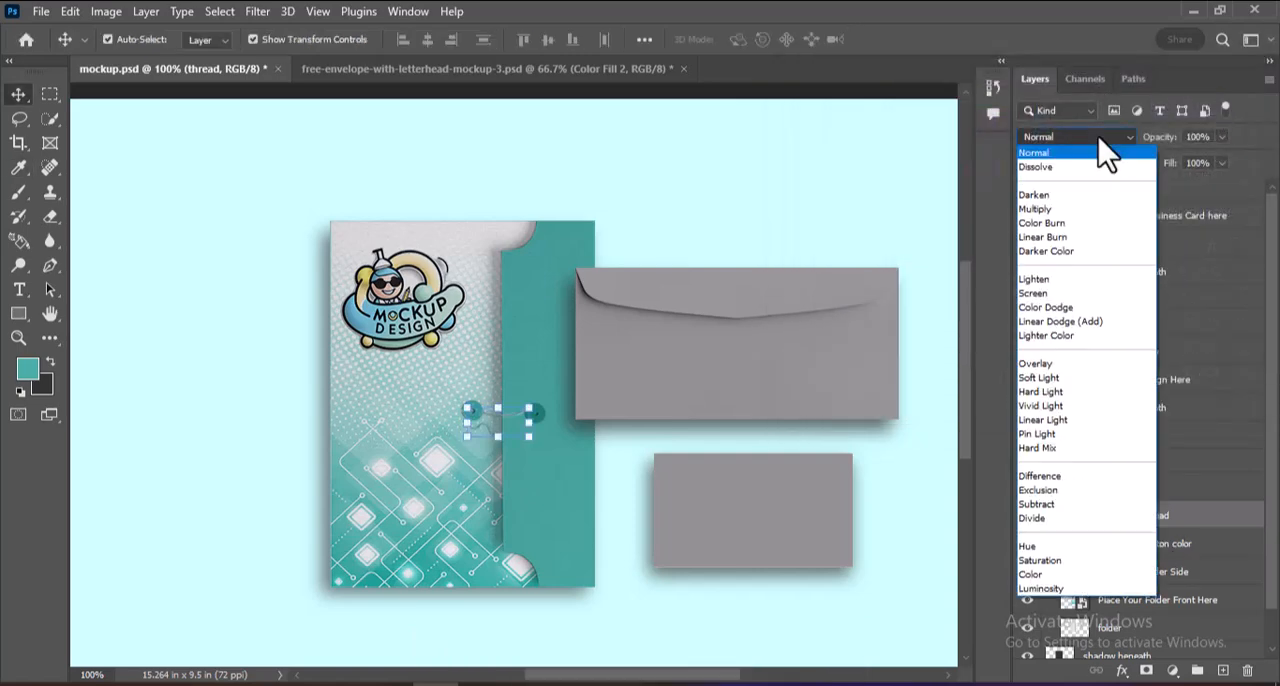
click(1056, 209)
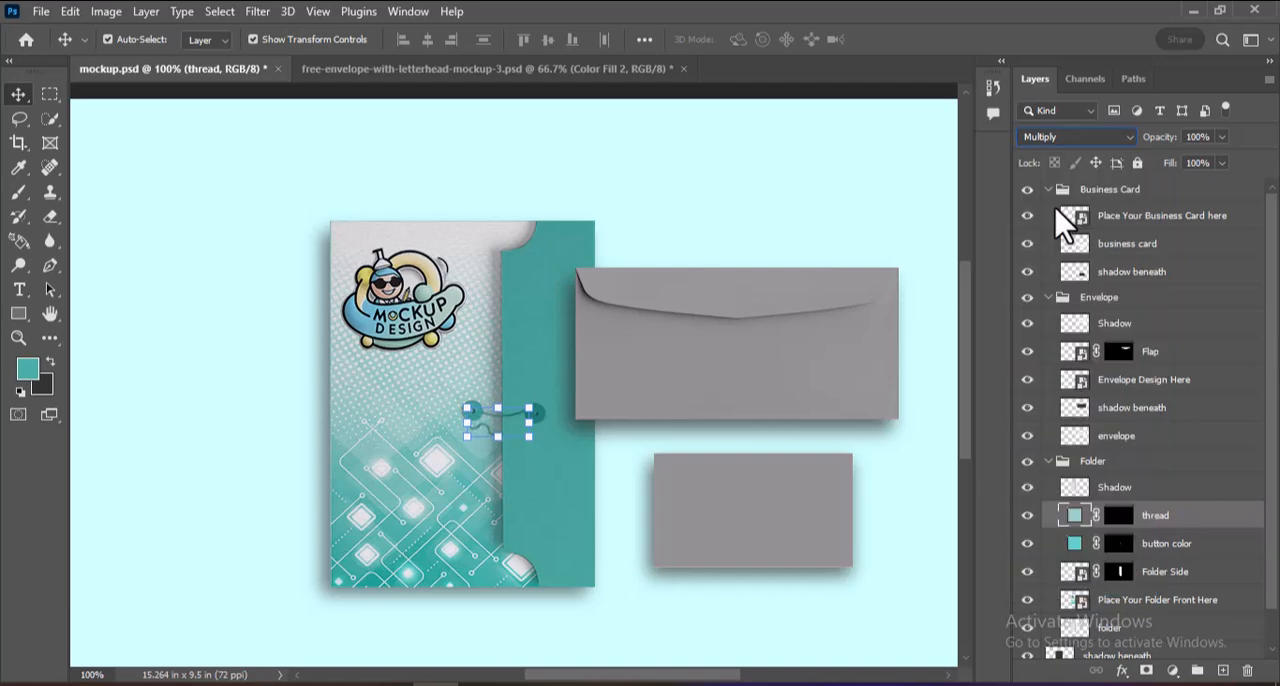
click(943, 451)
Place the bc design as an embedded file in the business card smart object and save it back to the mockup.
click(817, 527)
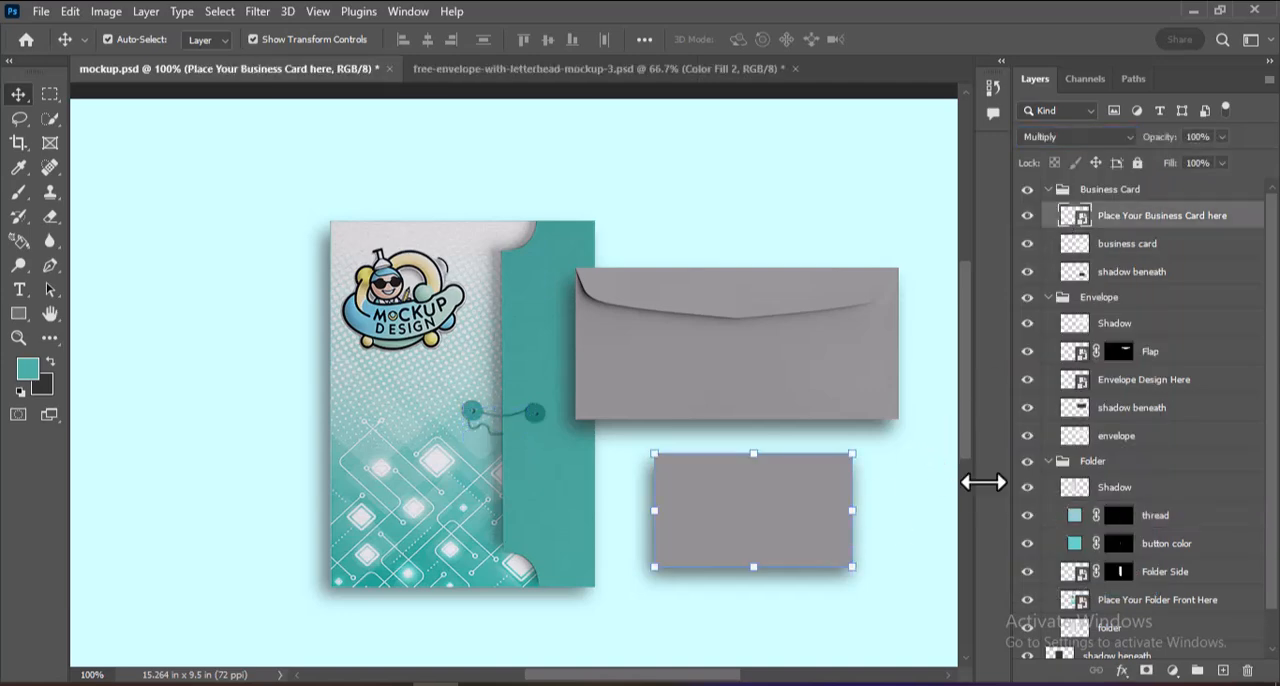
double_click(1075, 215)
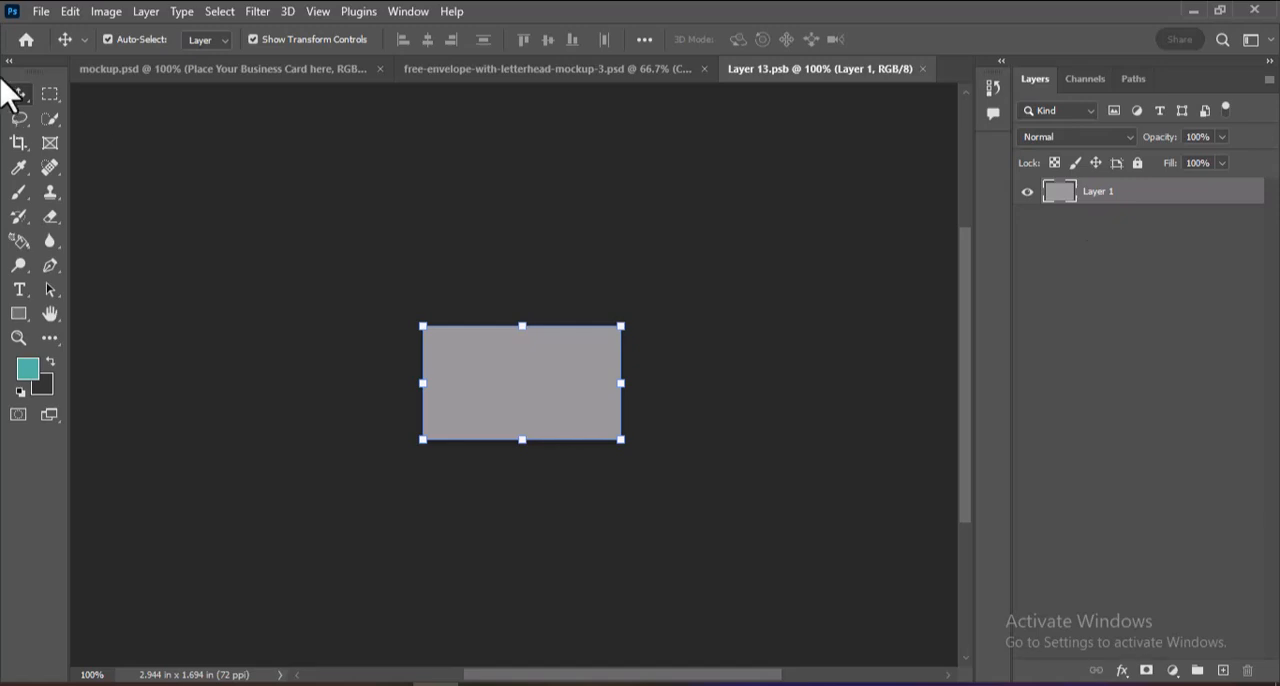
click(40, 12)
click(104, 396)
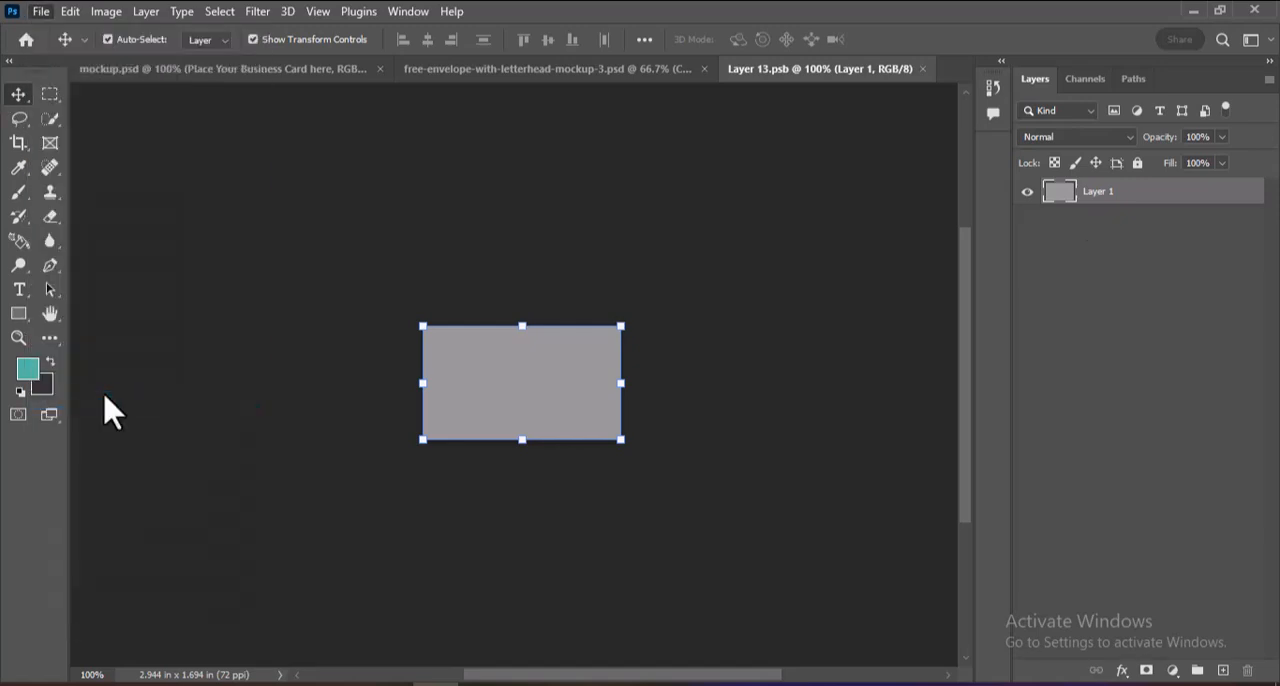
double_click(250, 170)
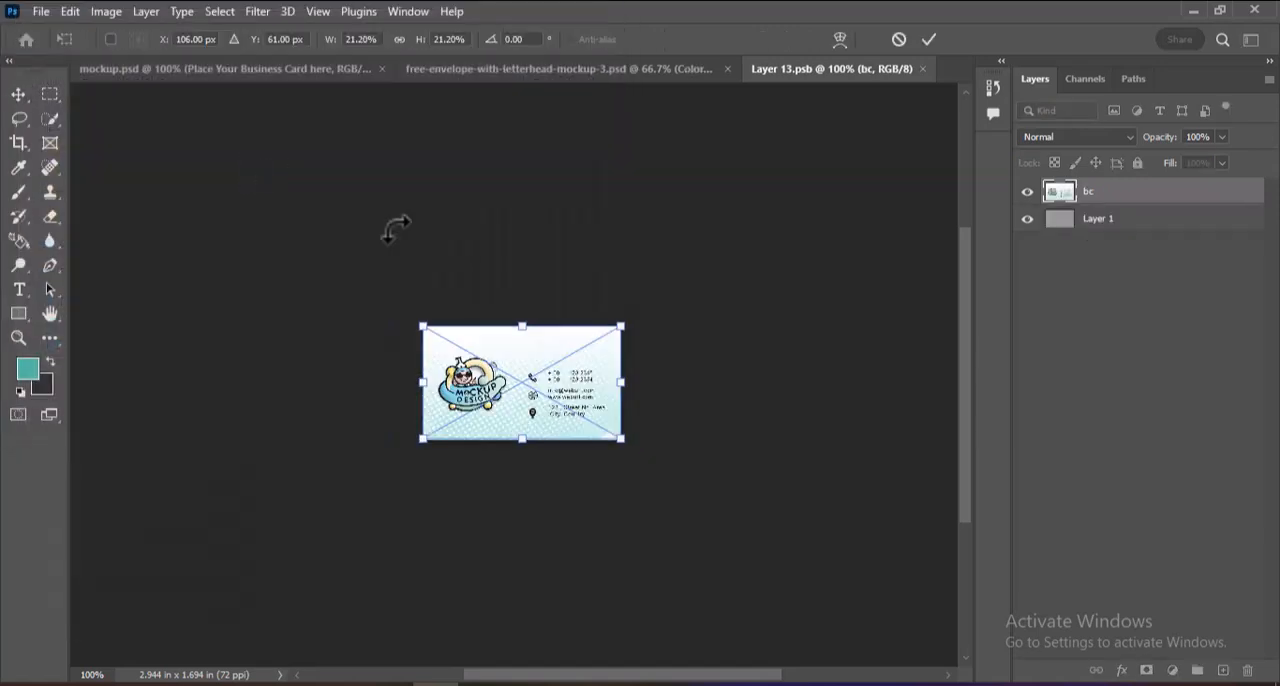
key(Return)
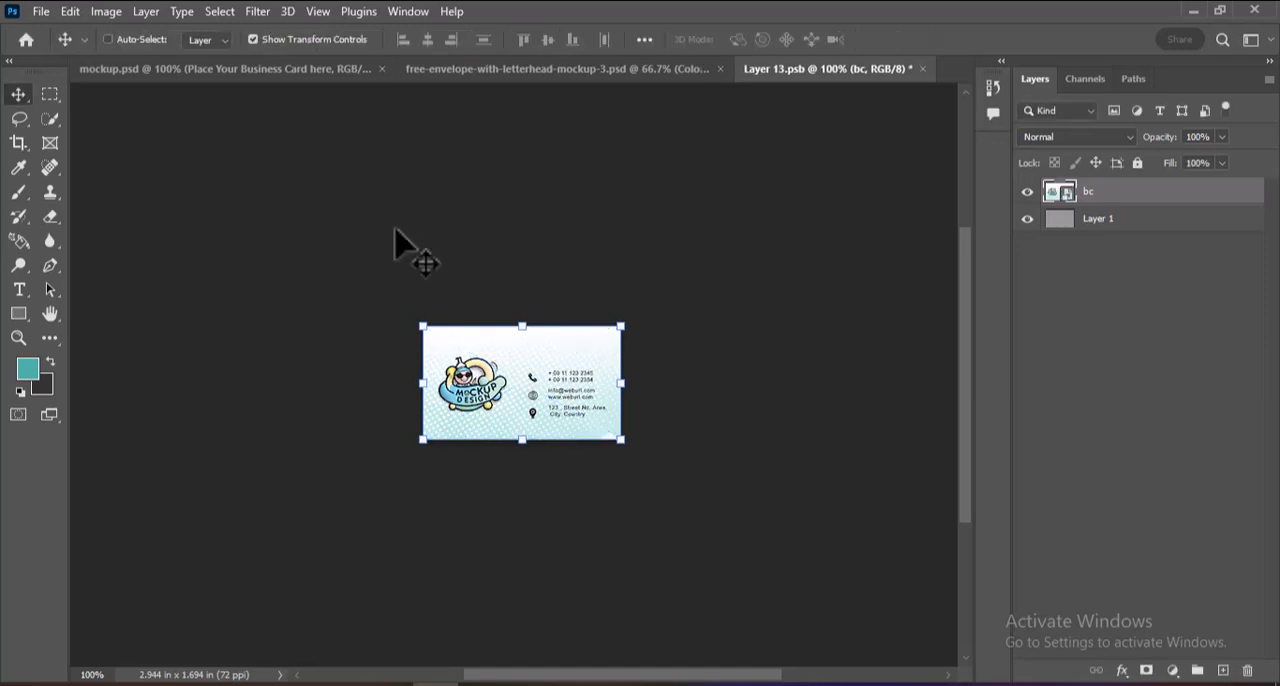
key(ctrl+w)
click(540, 274)
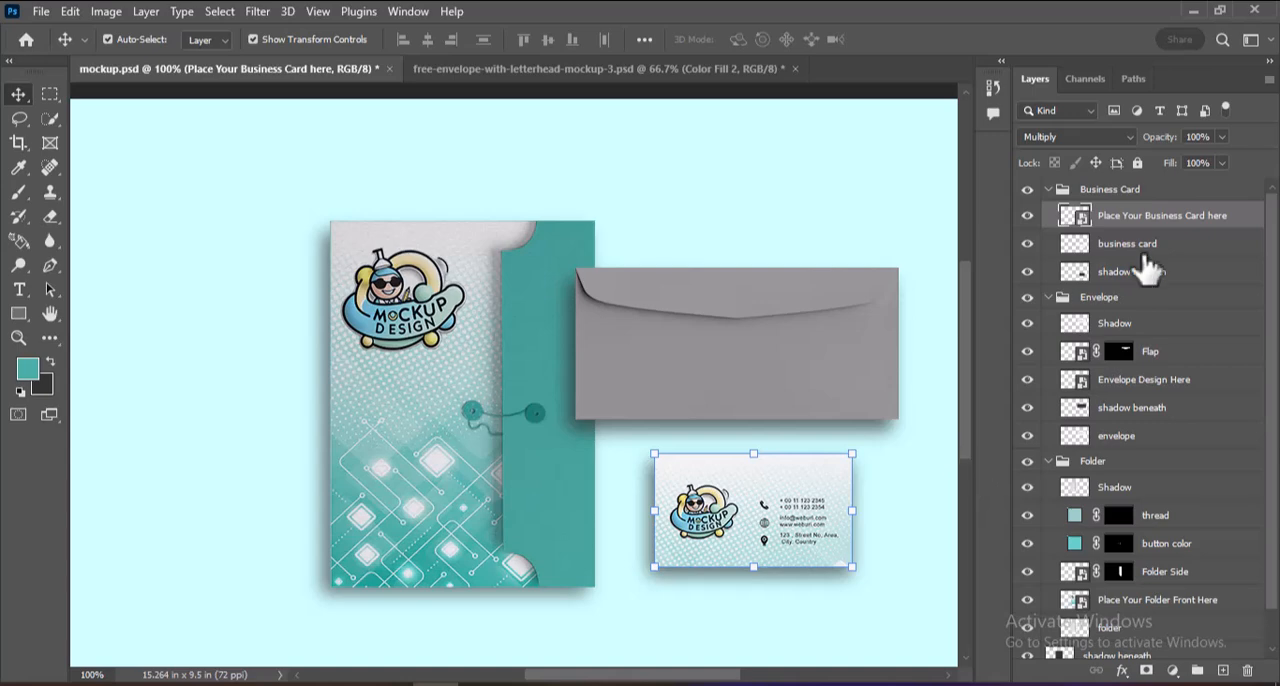
Place the env design as an embedded file in the Envelope Design Here smart object and stretch it vertically to cover the whole canvas.
click(829, 380)
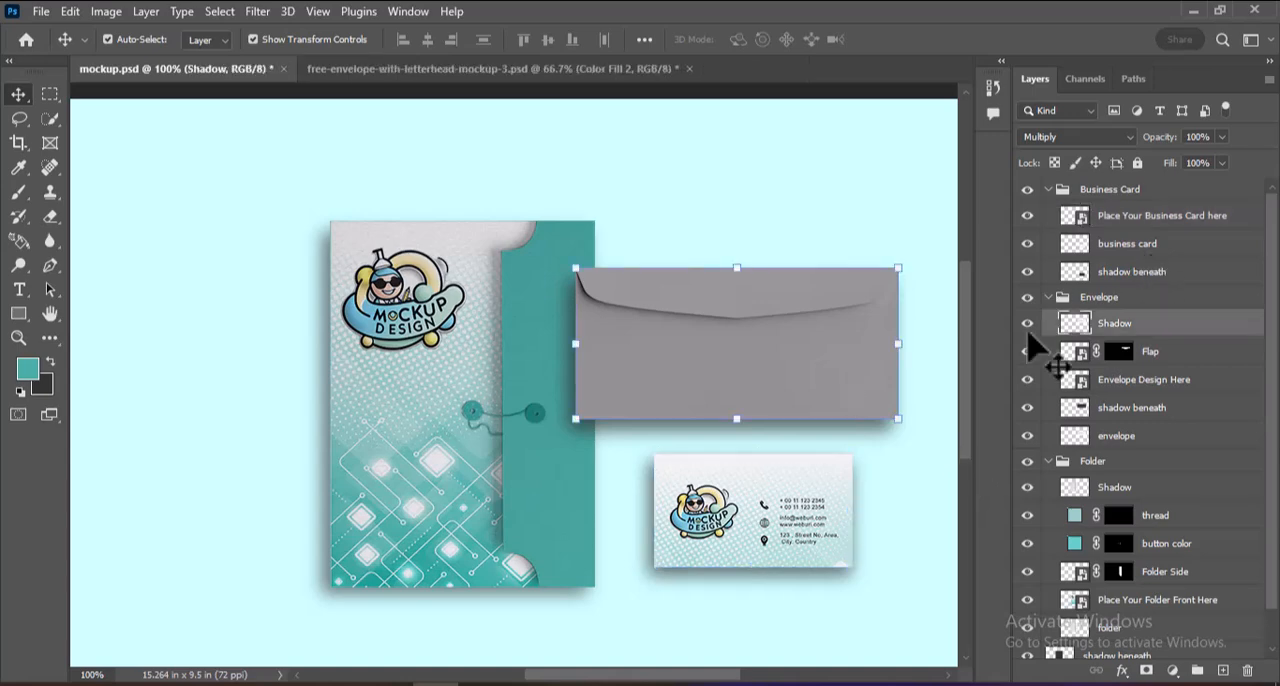
double_click(1070, 382)
click(41, 12)
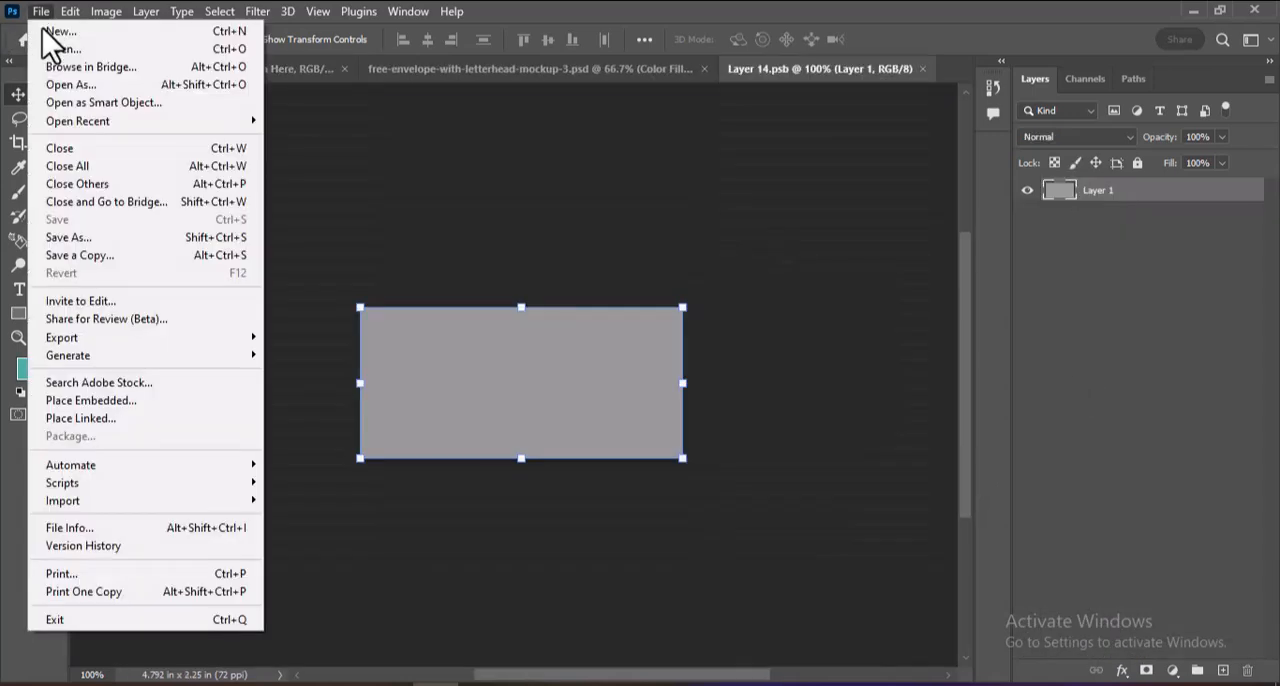
click(122, 399)
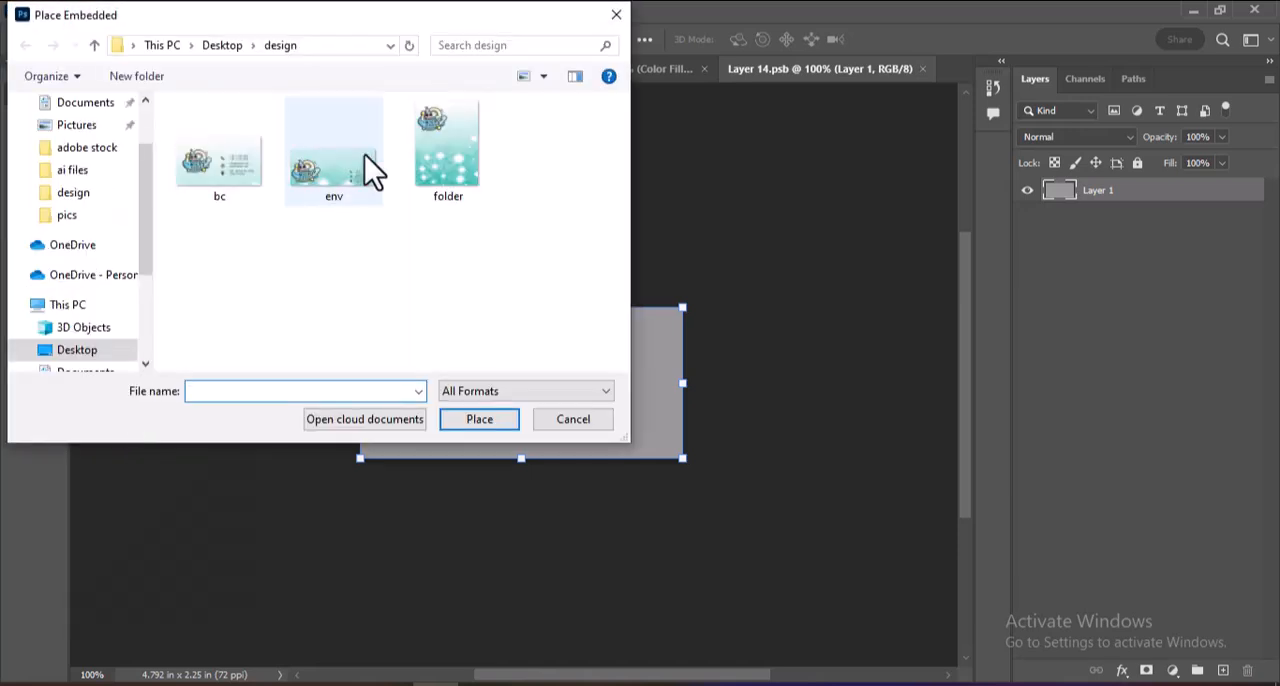
double_click(364, 158)
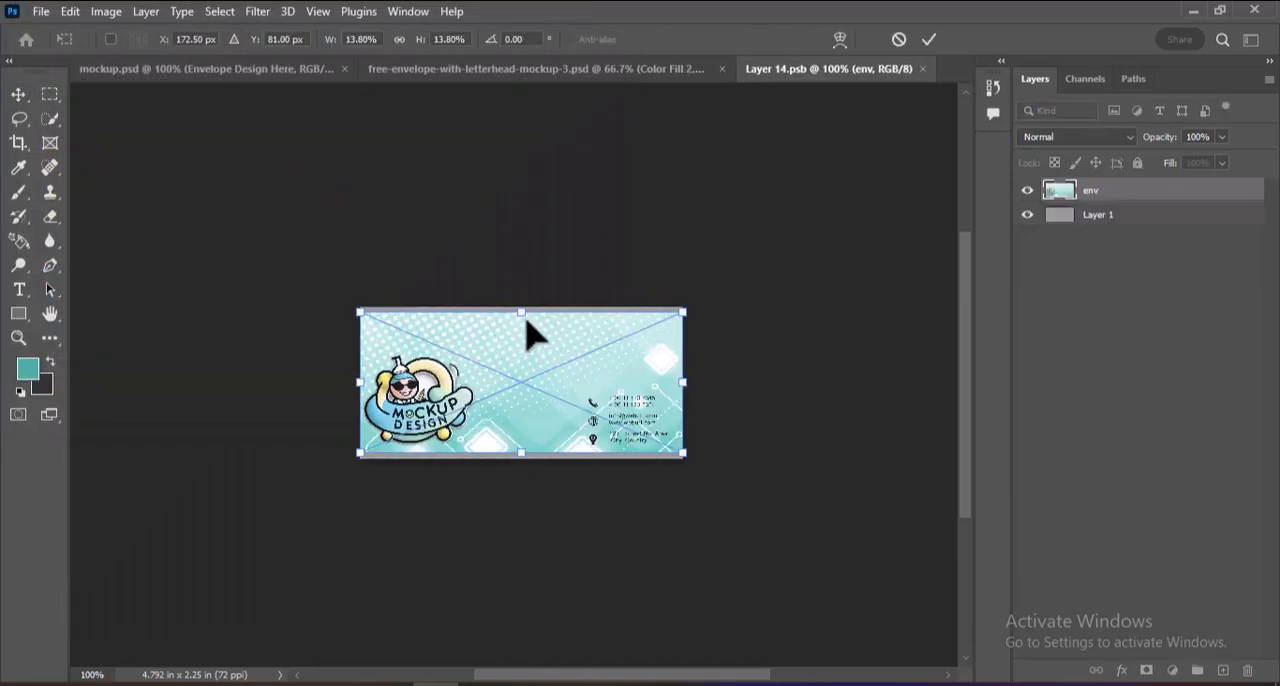
drag(521, 313, 518, 306)
drag(523, 453, 527, 466)
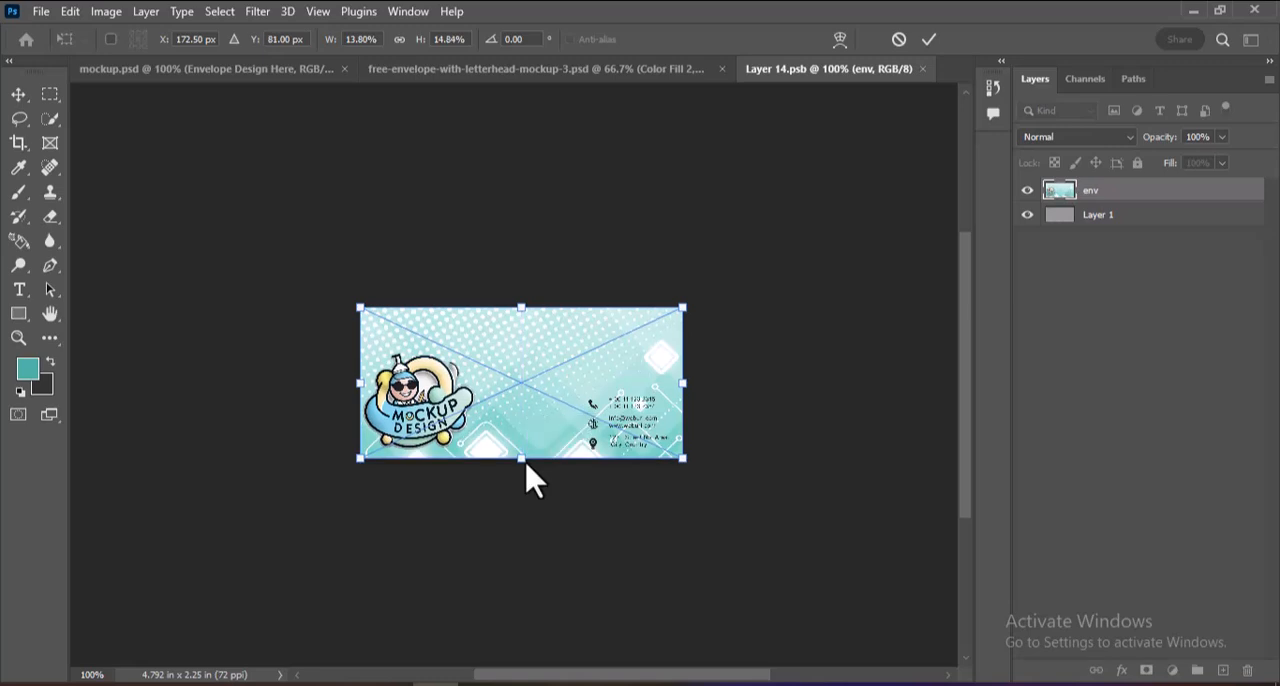
Commit the placed envelope design, then save and close its smart object to update the mockup.
key(ctrl+s)
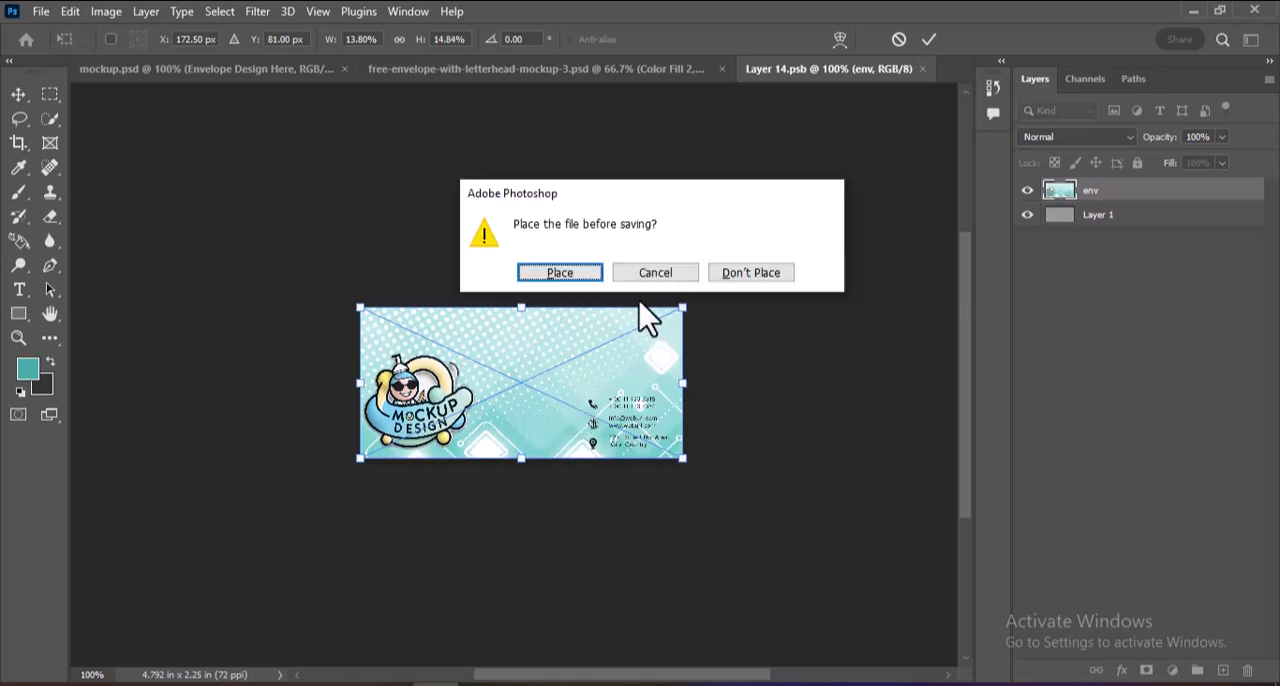
click(572, 273)
key(ctrl+w)
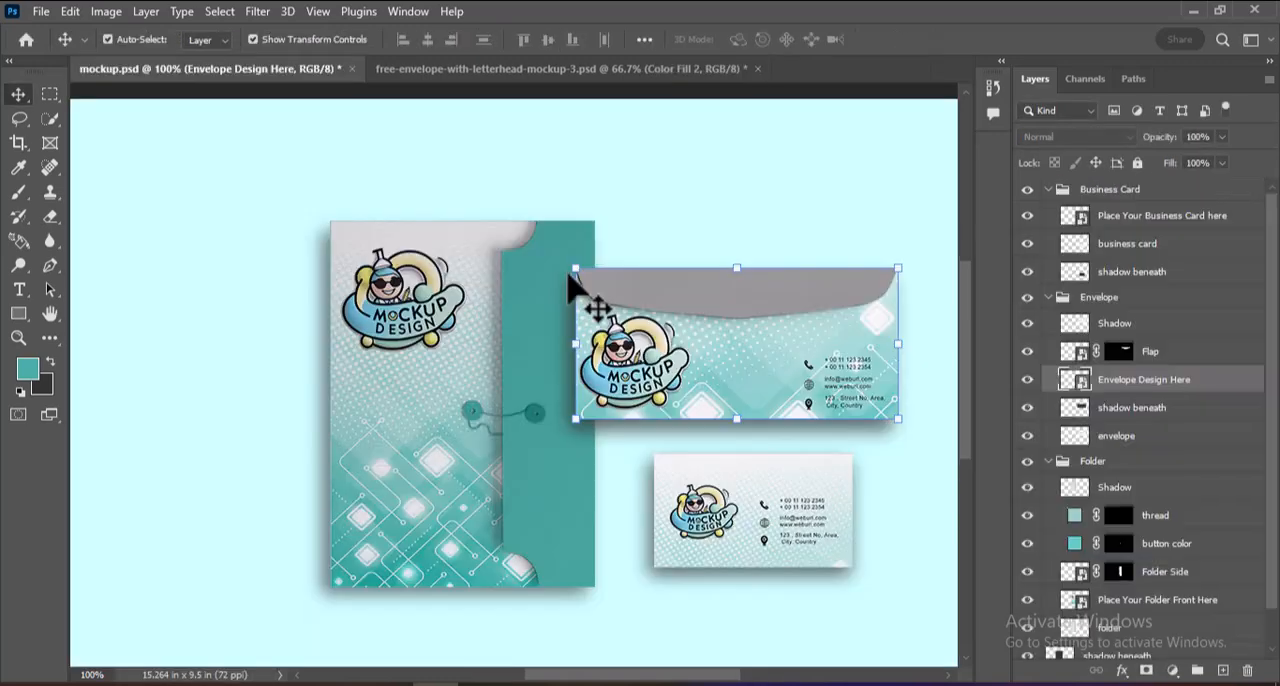
Fill the envelope Flap smart object's artwork with the teal foreground color and save it back to the mockup.
double_click(1075, 351)
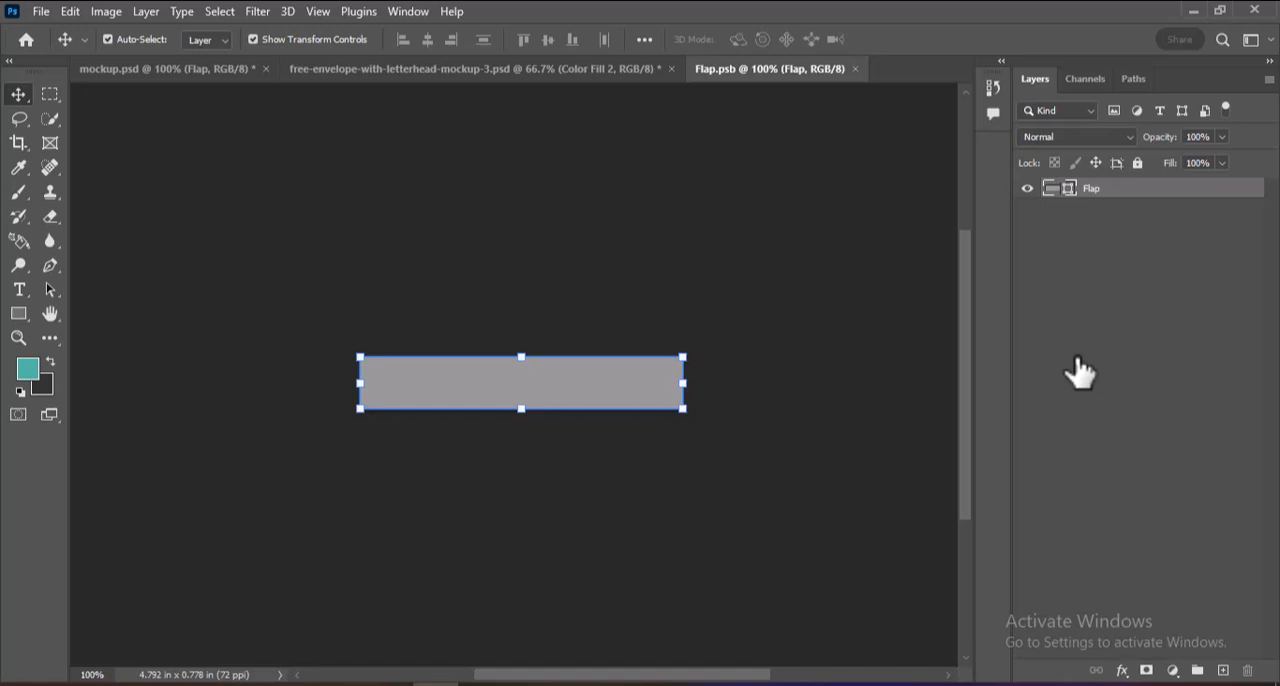
key(alt+BackSpace)
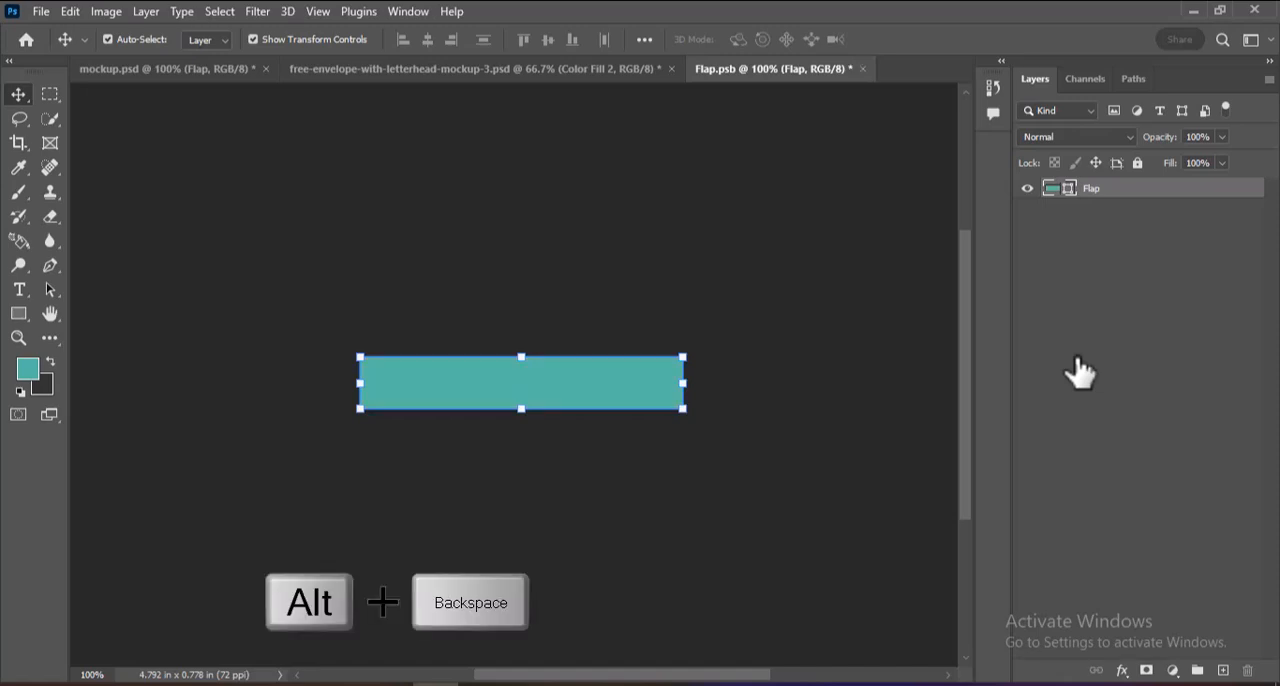
key(ctrl+s)
key(ctrl+w)
key(Return)
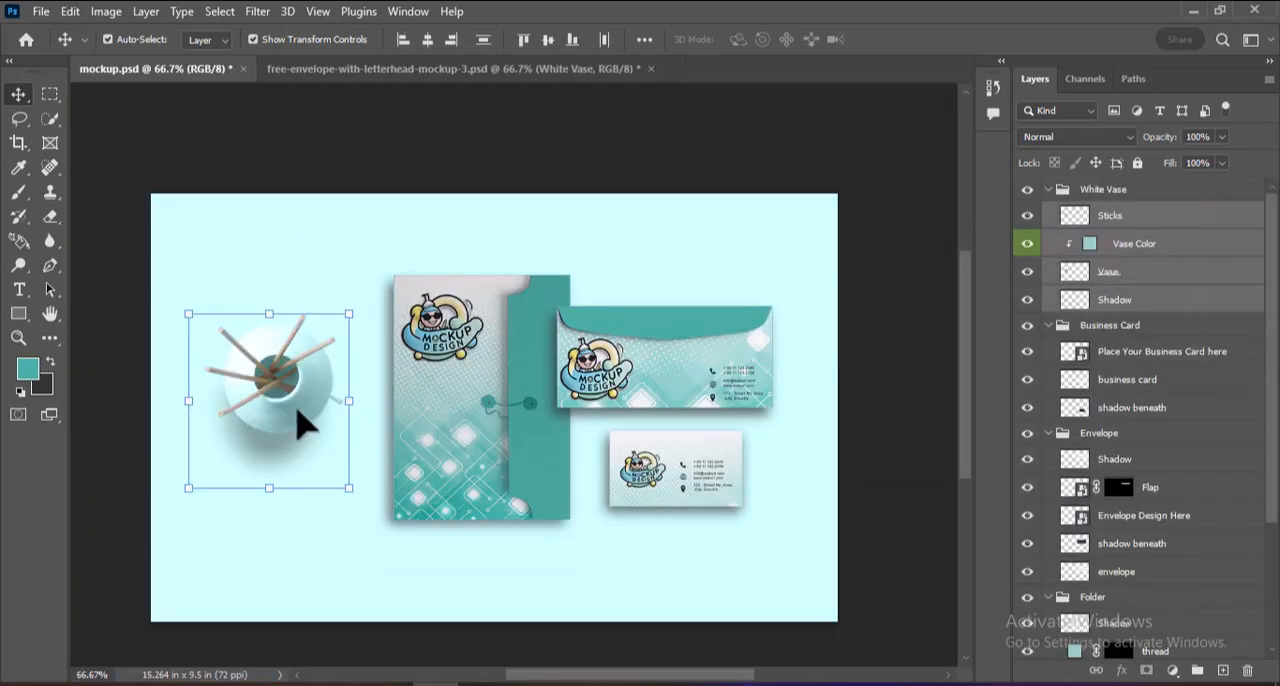
Shift the white vase with its sticks and shadow slightly down and toward the folder, then deselect it.
drag(295, 415, 302, 425)
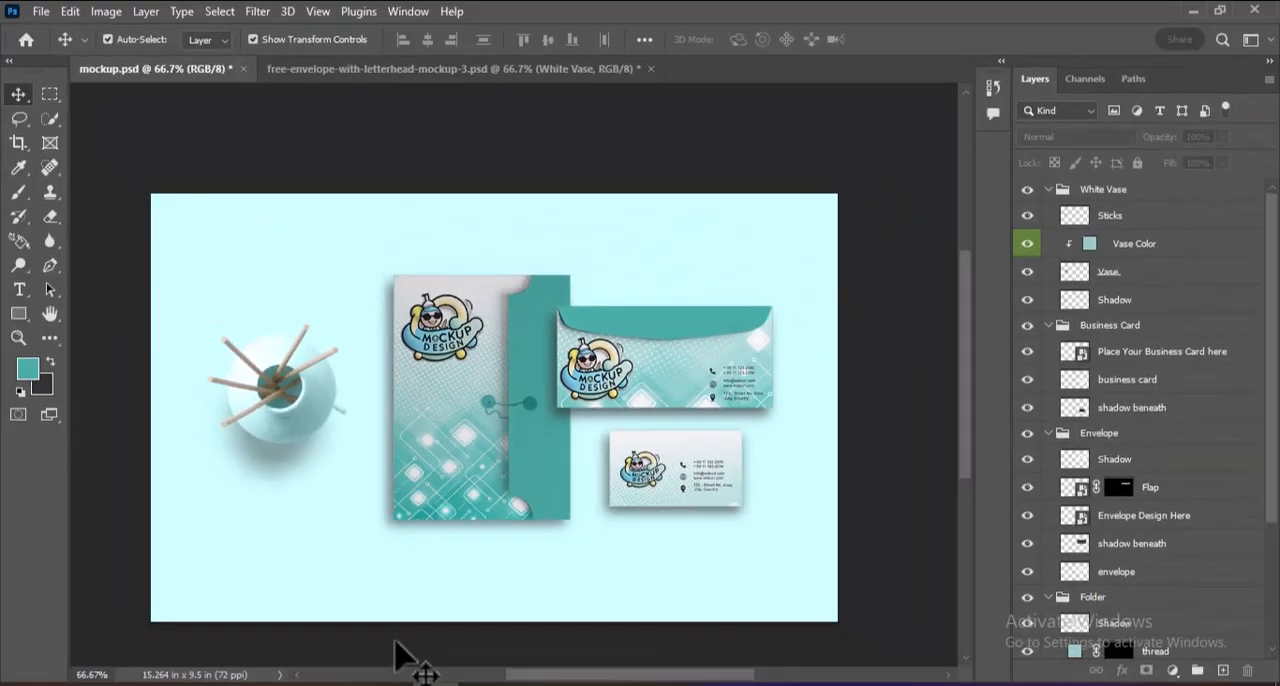
key(ctrl+1)
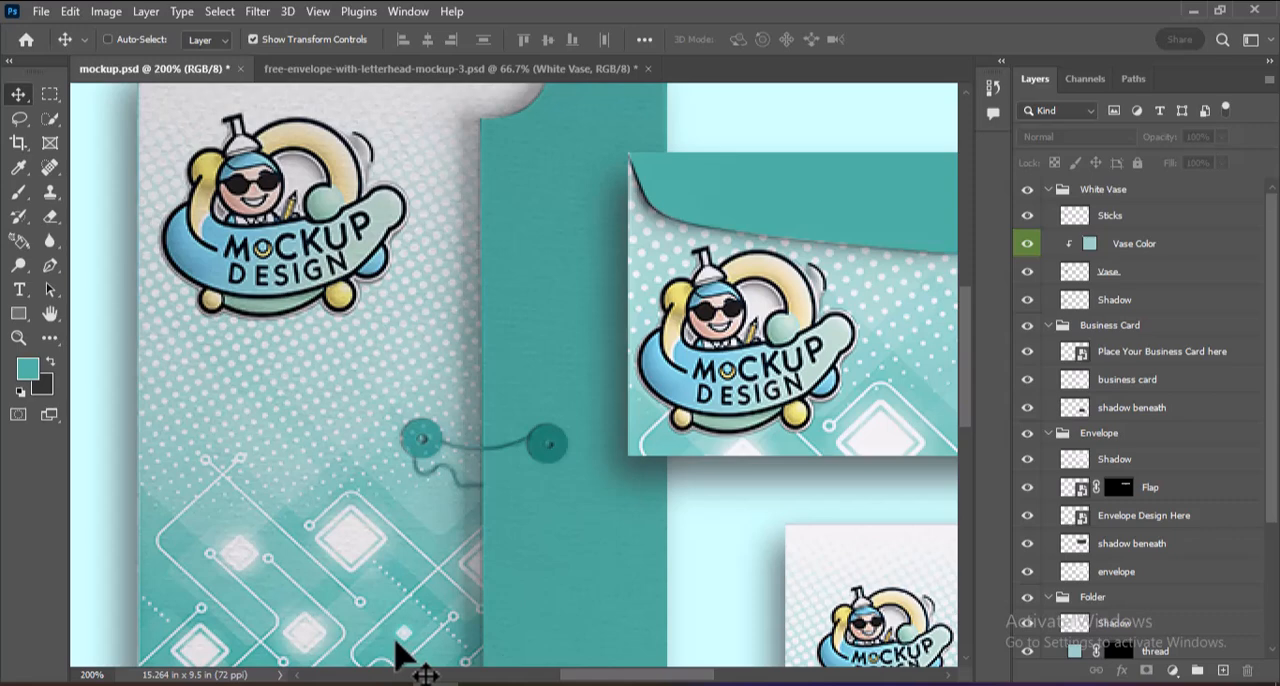
key(ctrl+minus)
key(ctrl+minus)
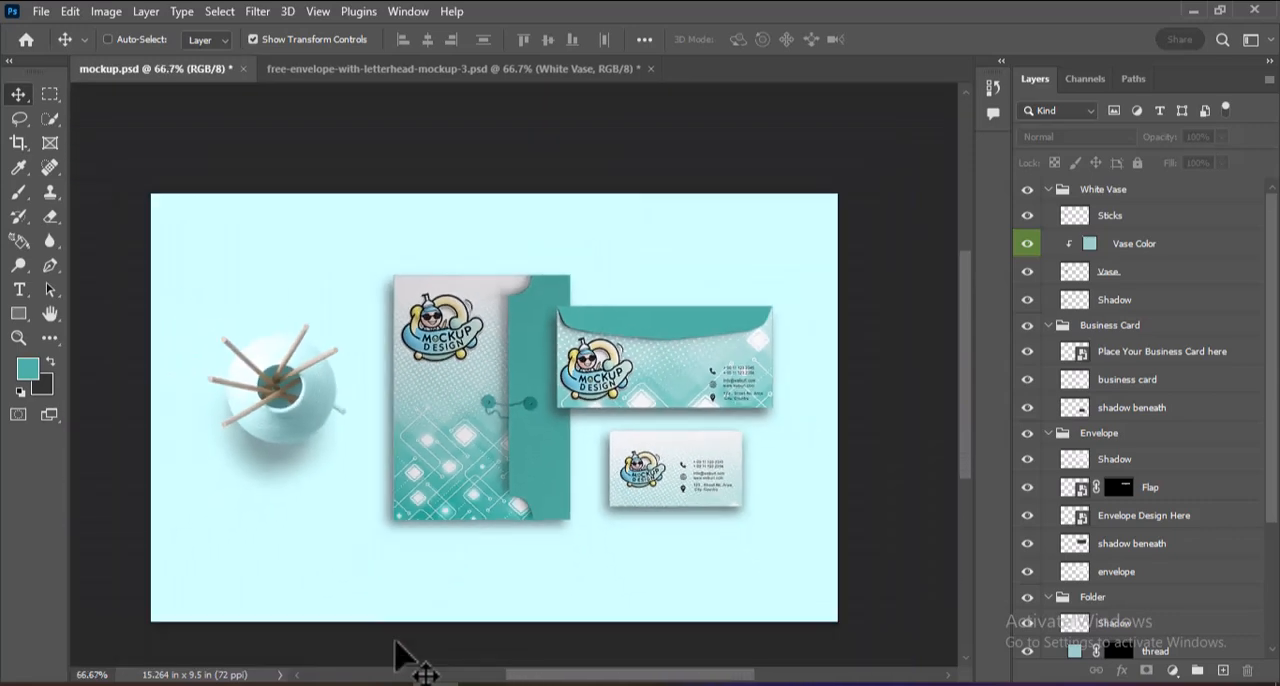